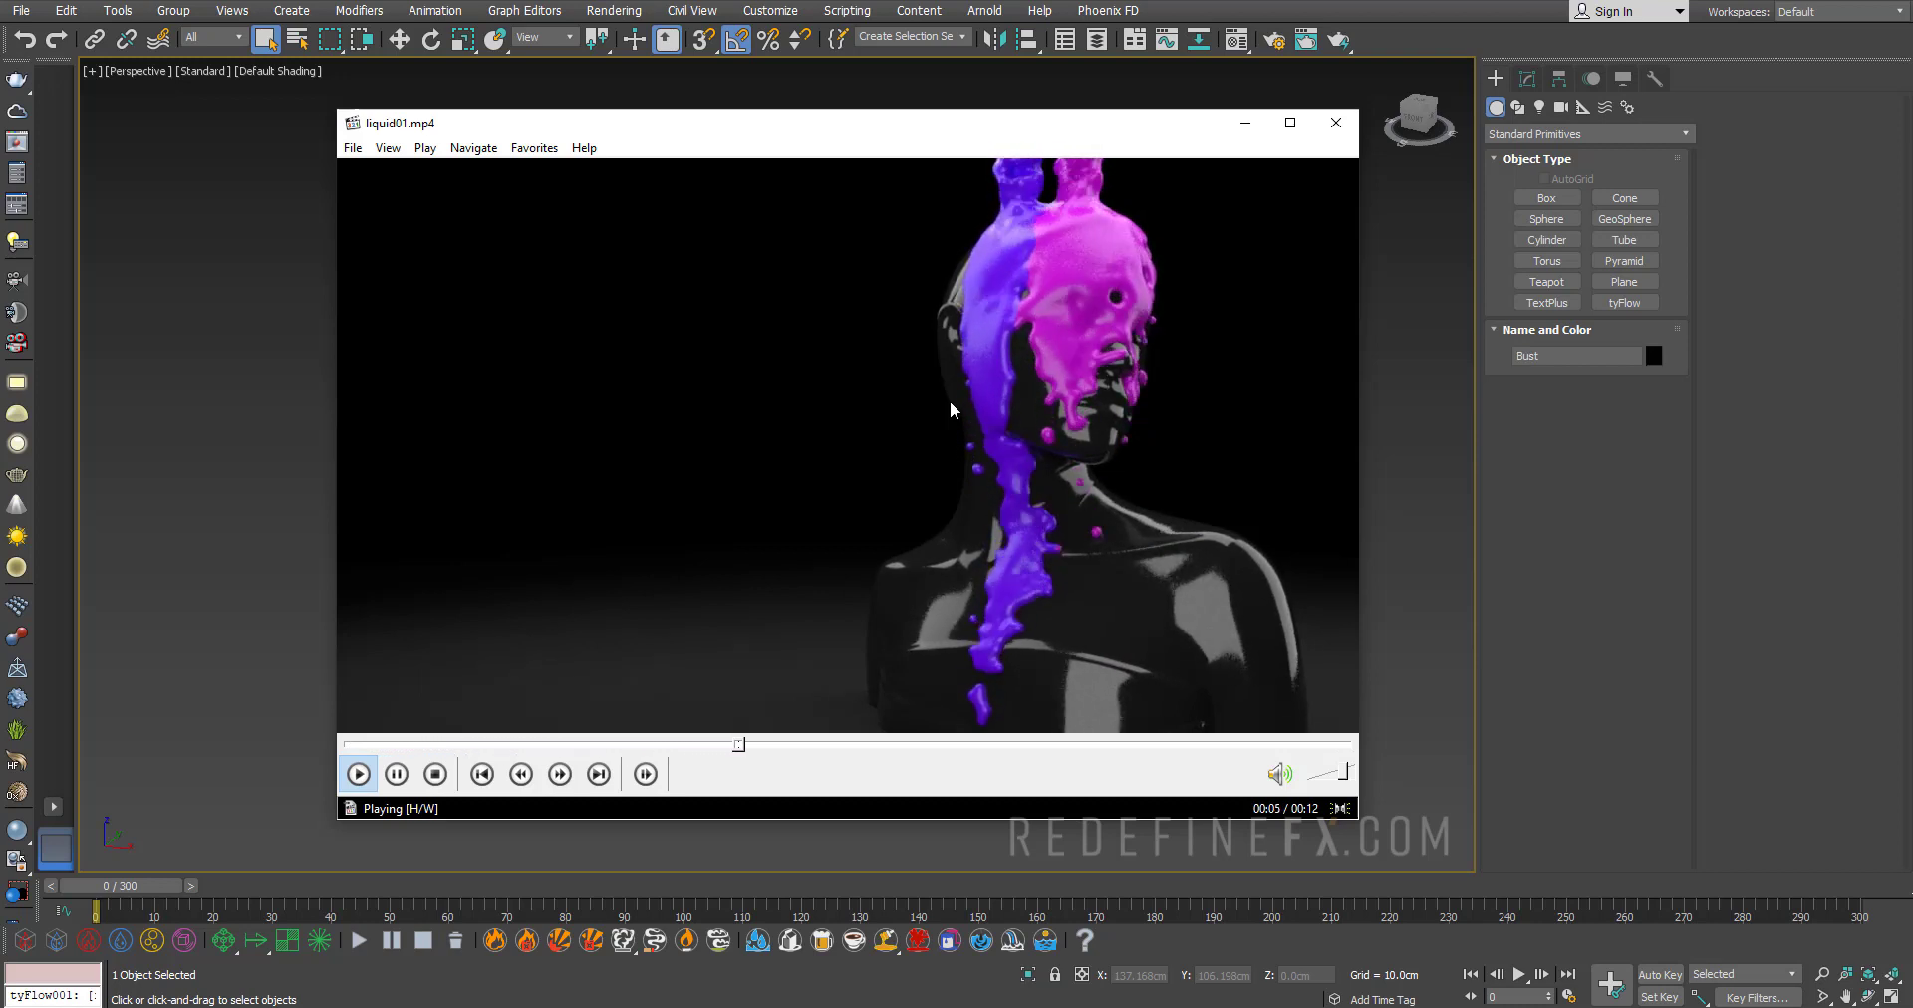
# Review the liquid pour in the liquid01.mp4 preview from its beginning, then put the video player away
pyautogui.click(749, 368)
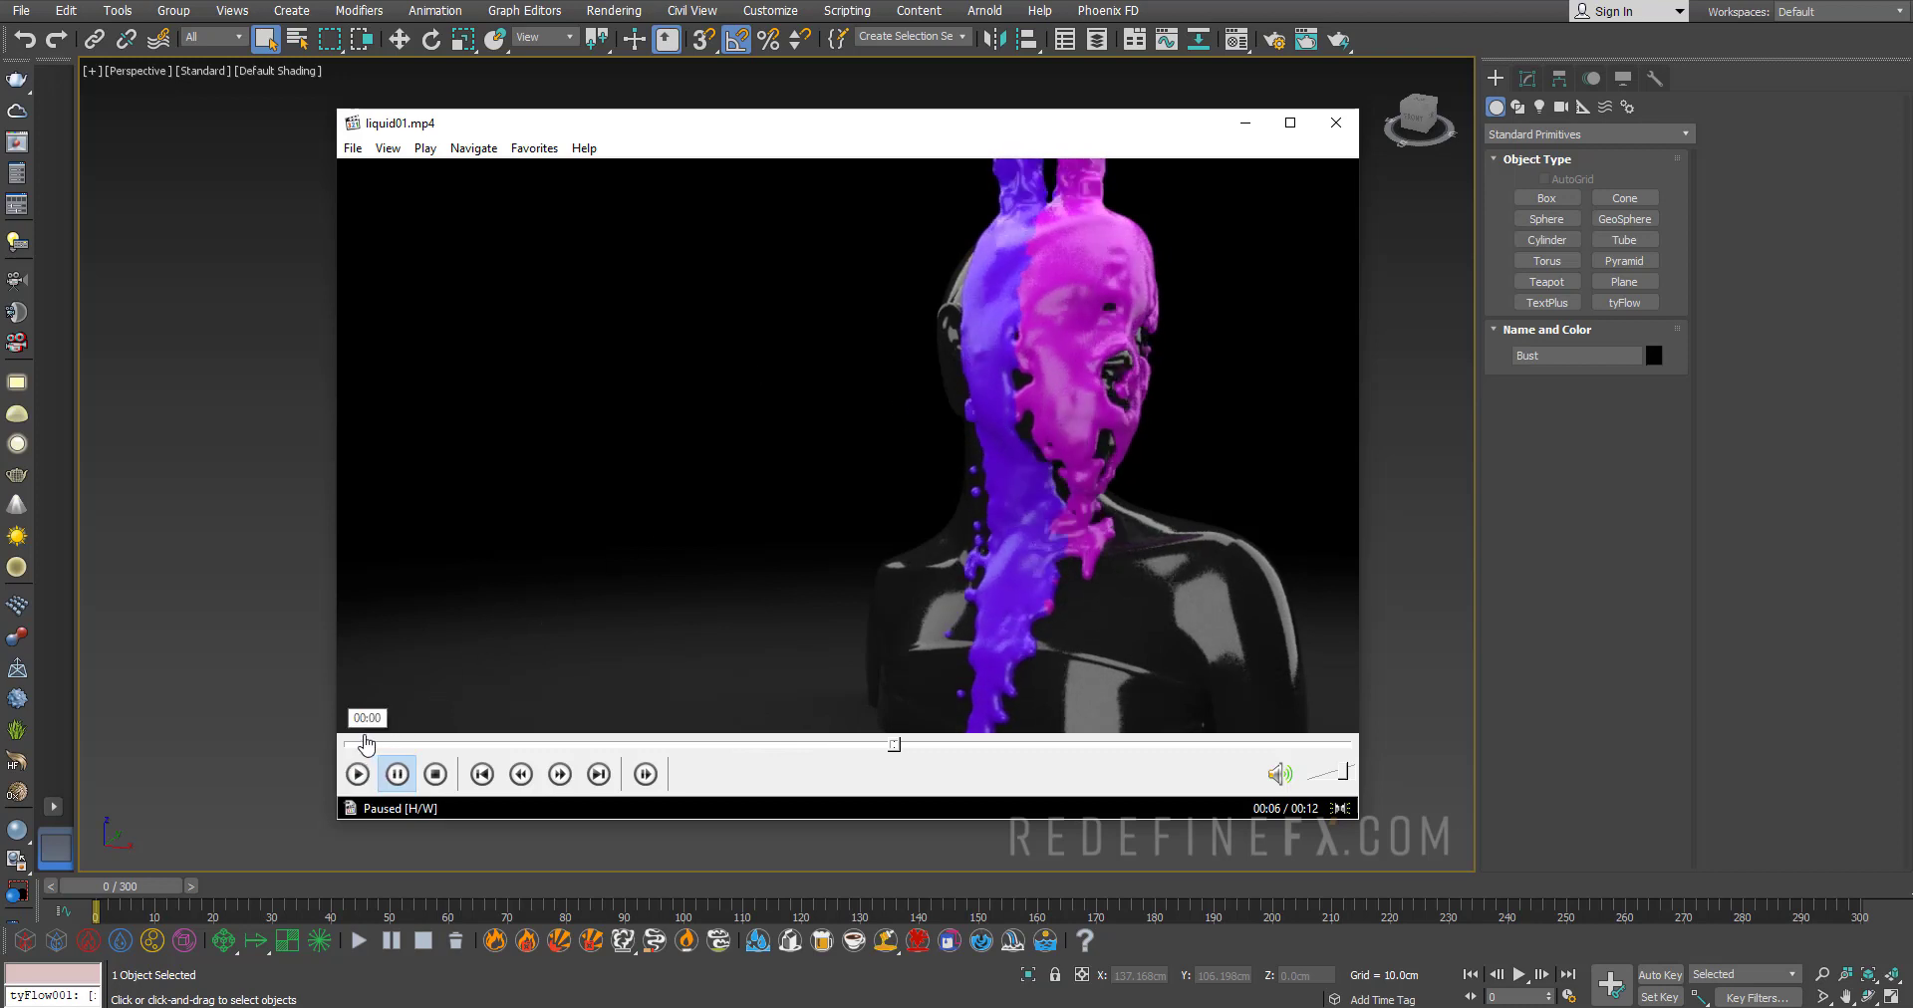
pyautogui.click(361, 743)
pyautogui.click(778, 496)
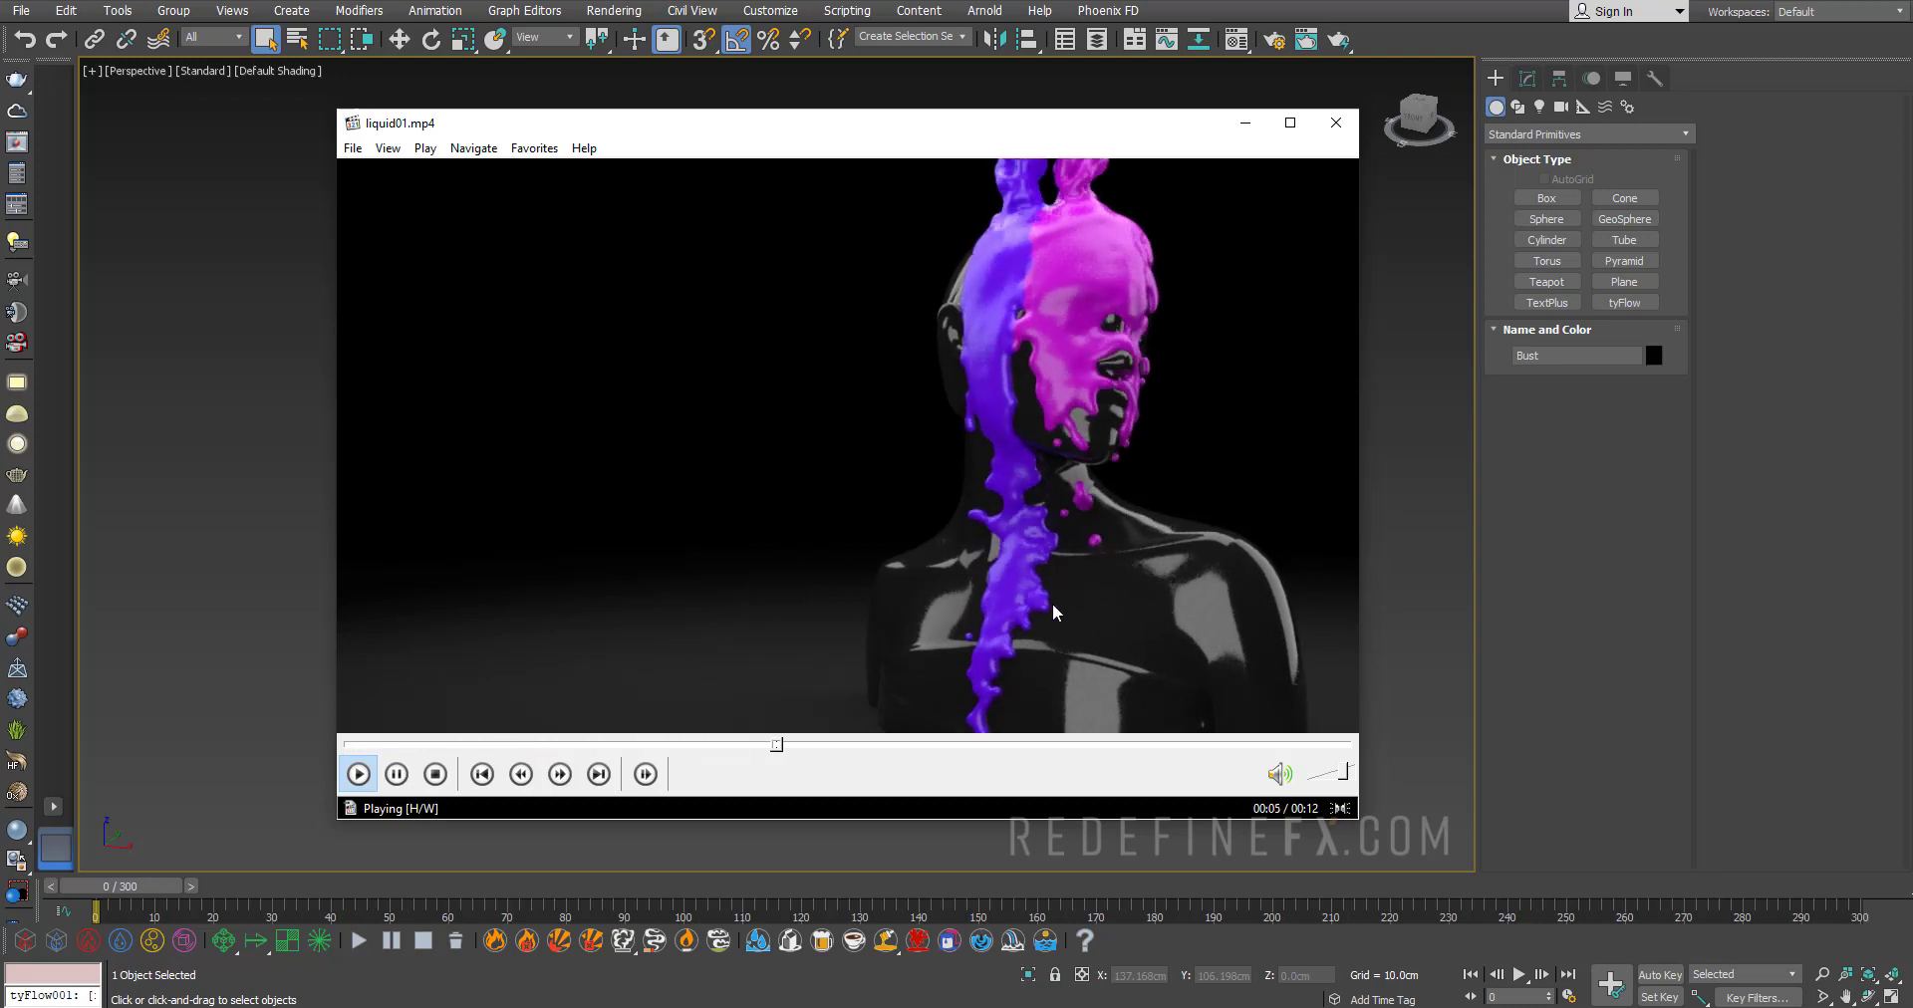
pyautogui.click(1202, 251)
pyautogui.click(1245, 126)
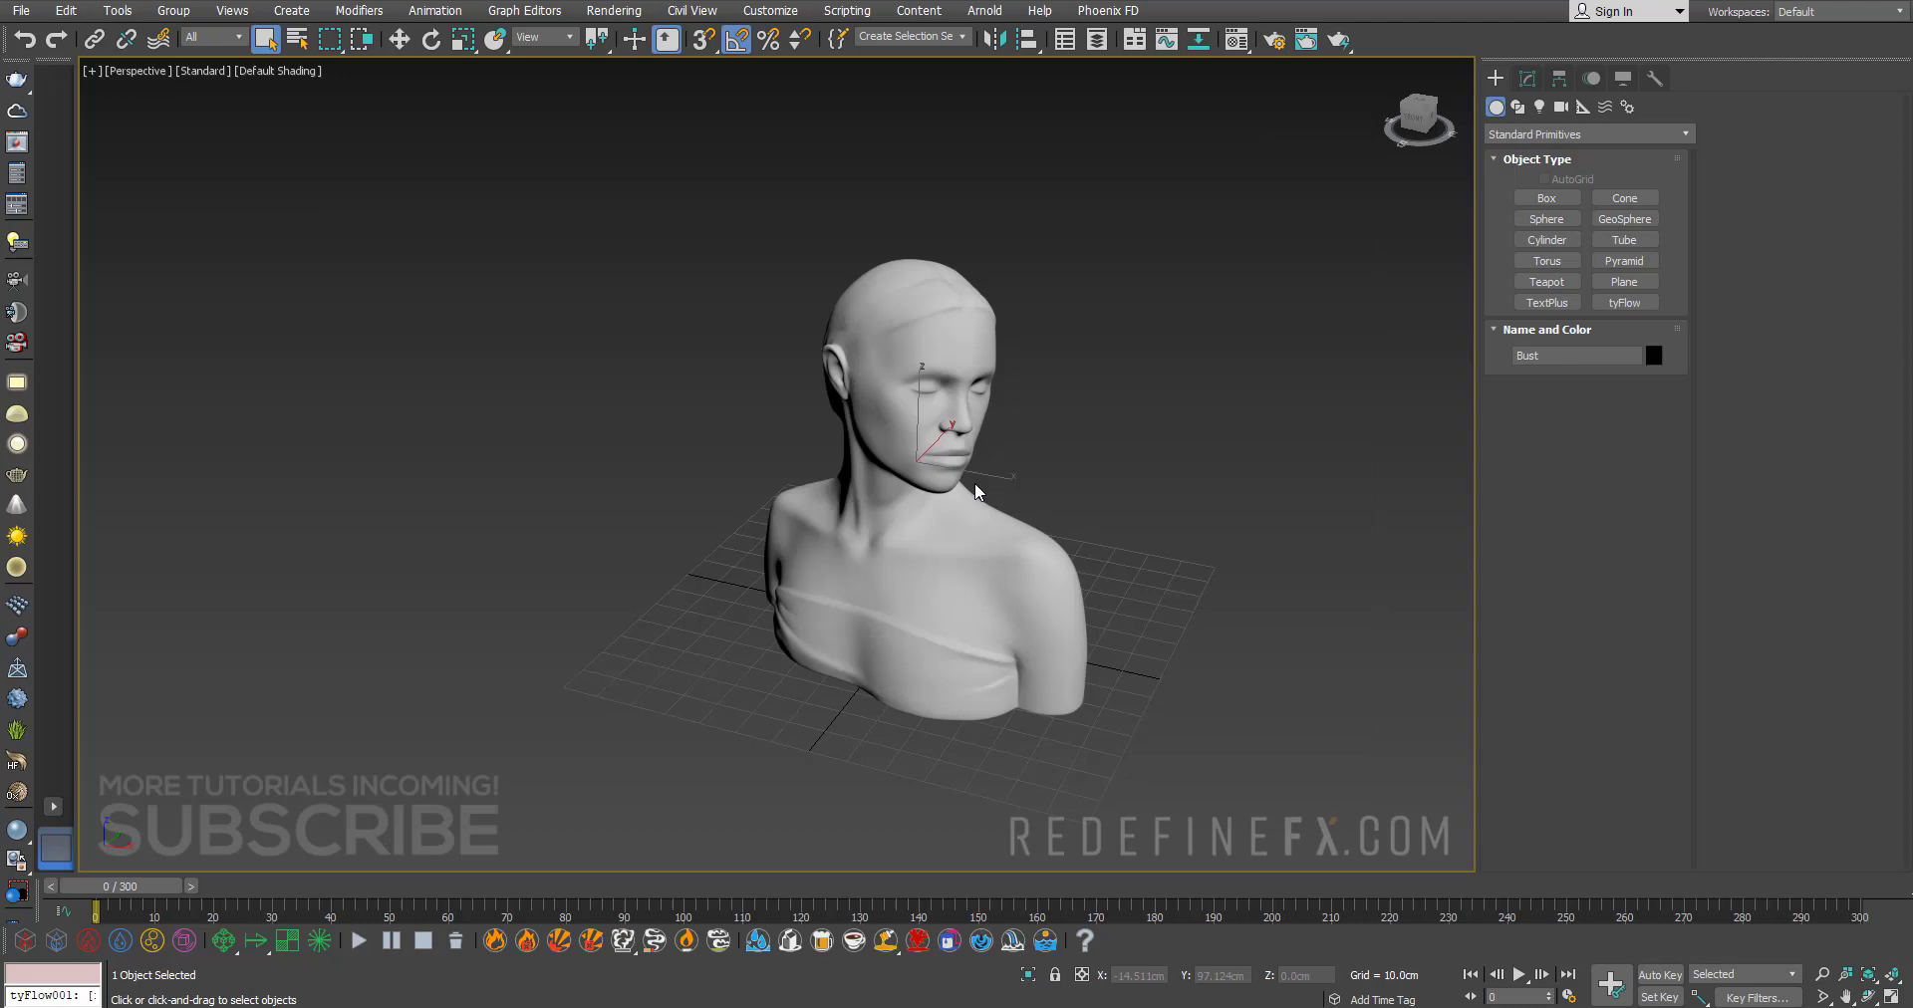
# Create a tyFlow object on the grid beside the bust and open its editor
pyautogui.keyDown('alt'); pyautogui.moveTo(896, 503); pyautogui.dragTo(873, 456, button='middle'); pyautogui.keyUp('alt')
pyautogui.scroll(3, 834, 413)
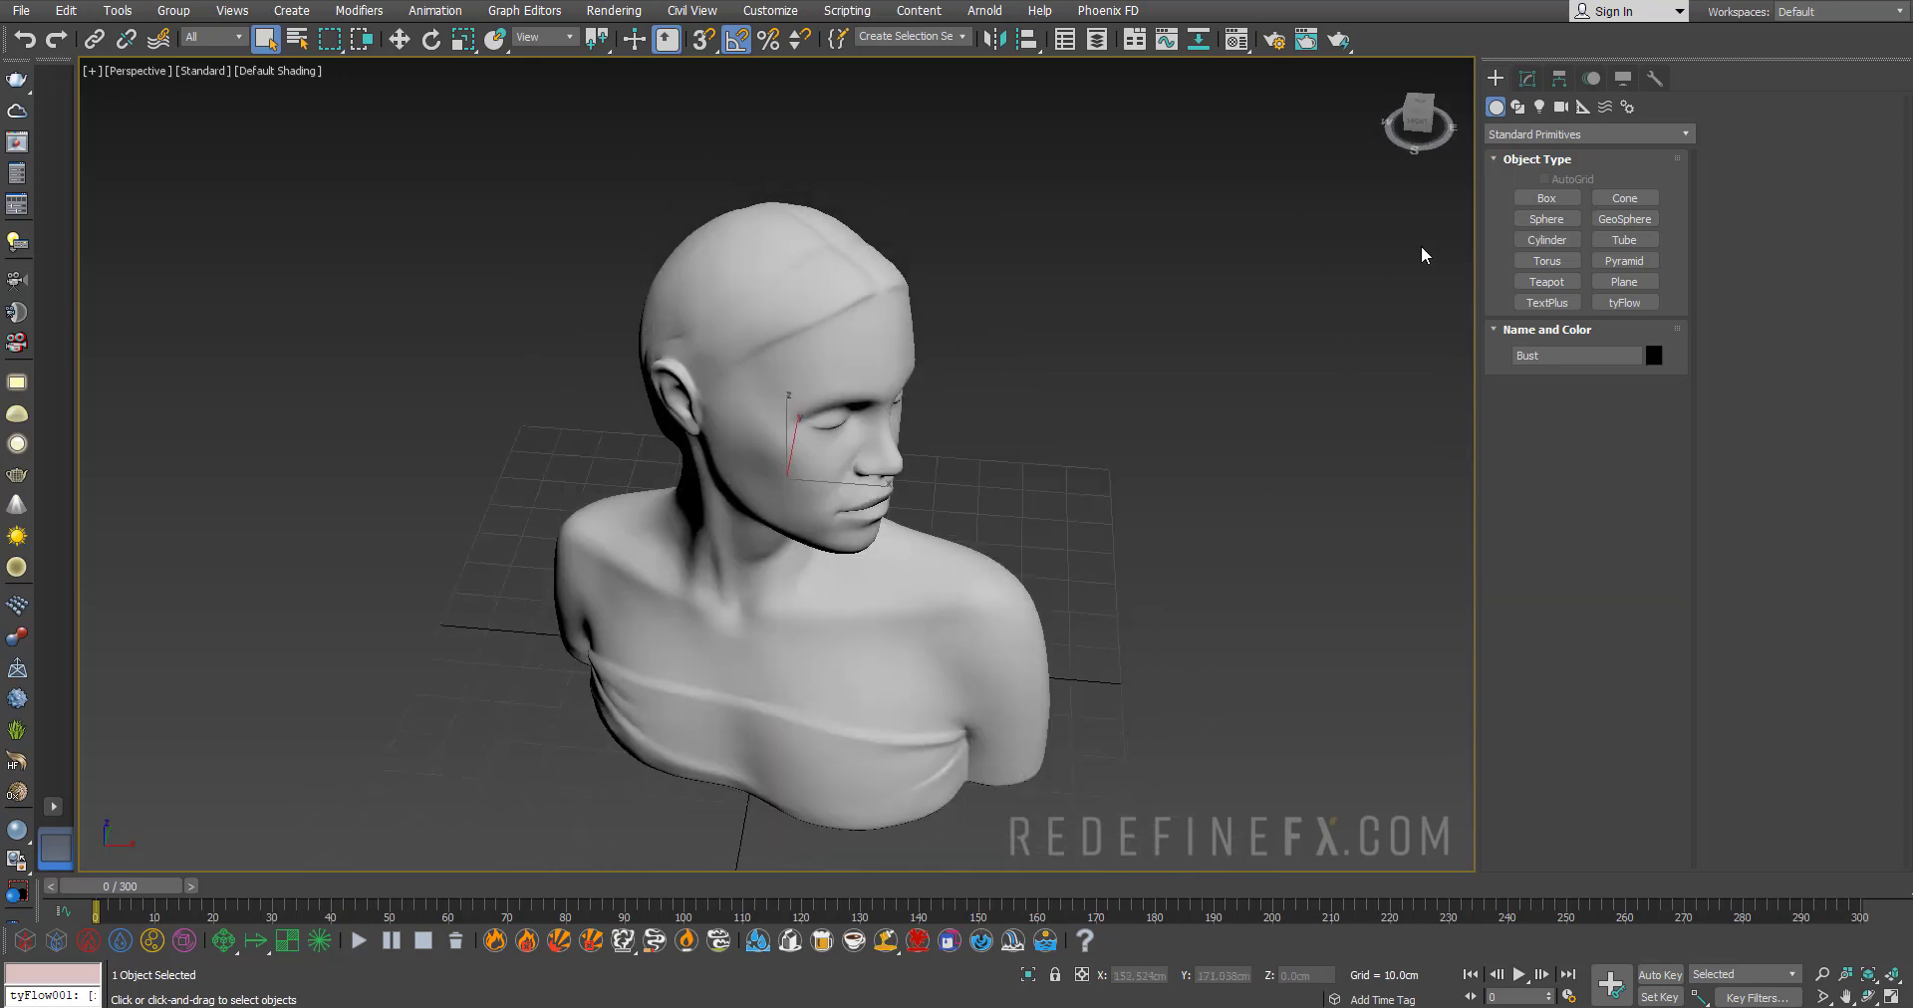
pyautogui.click(1257, 662)
pyautogui.rightClick(1389, 680)
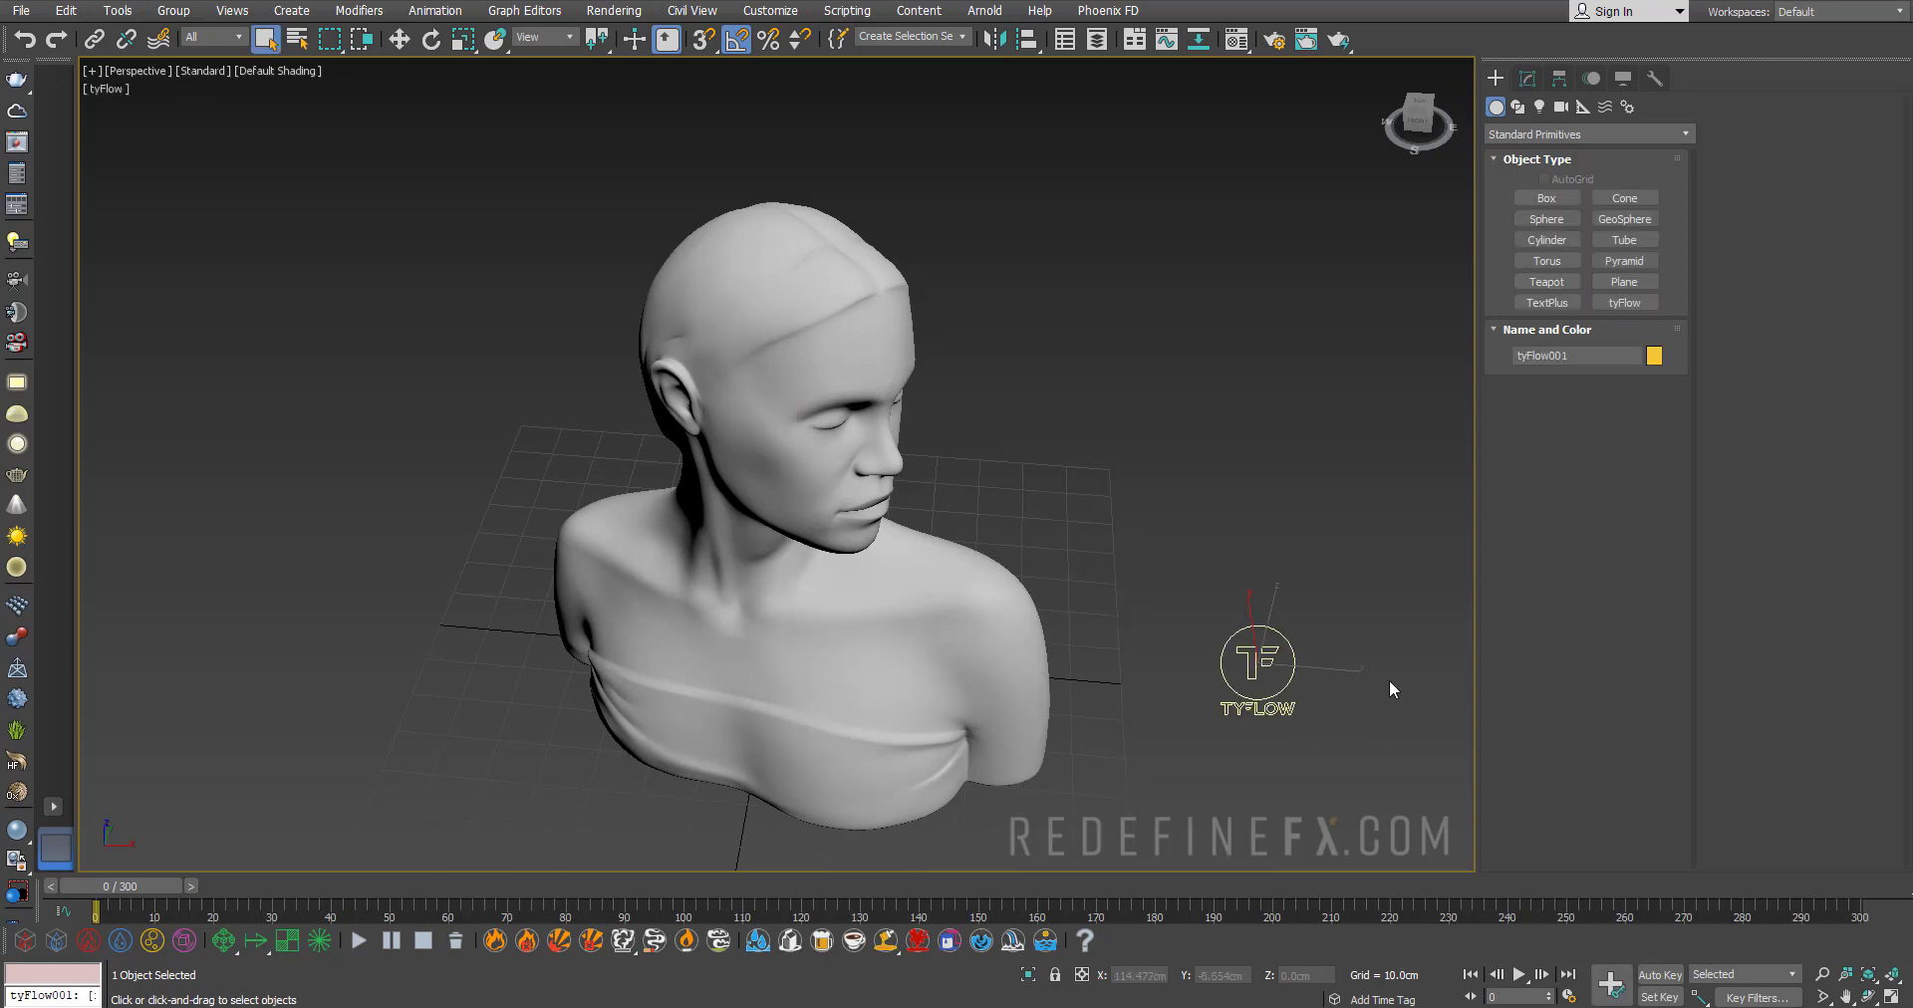
pyautogui.click(1528, 78)
pyautogui.click(1573, 468)
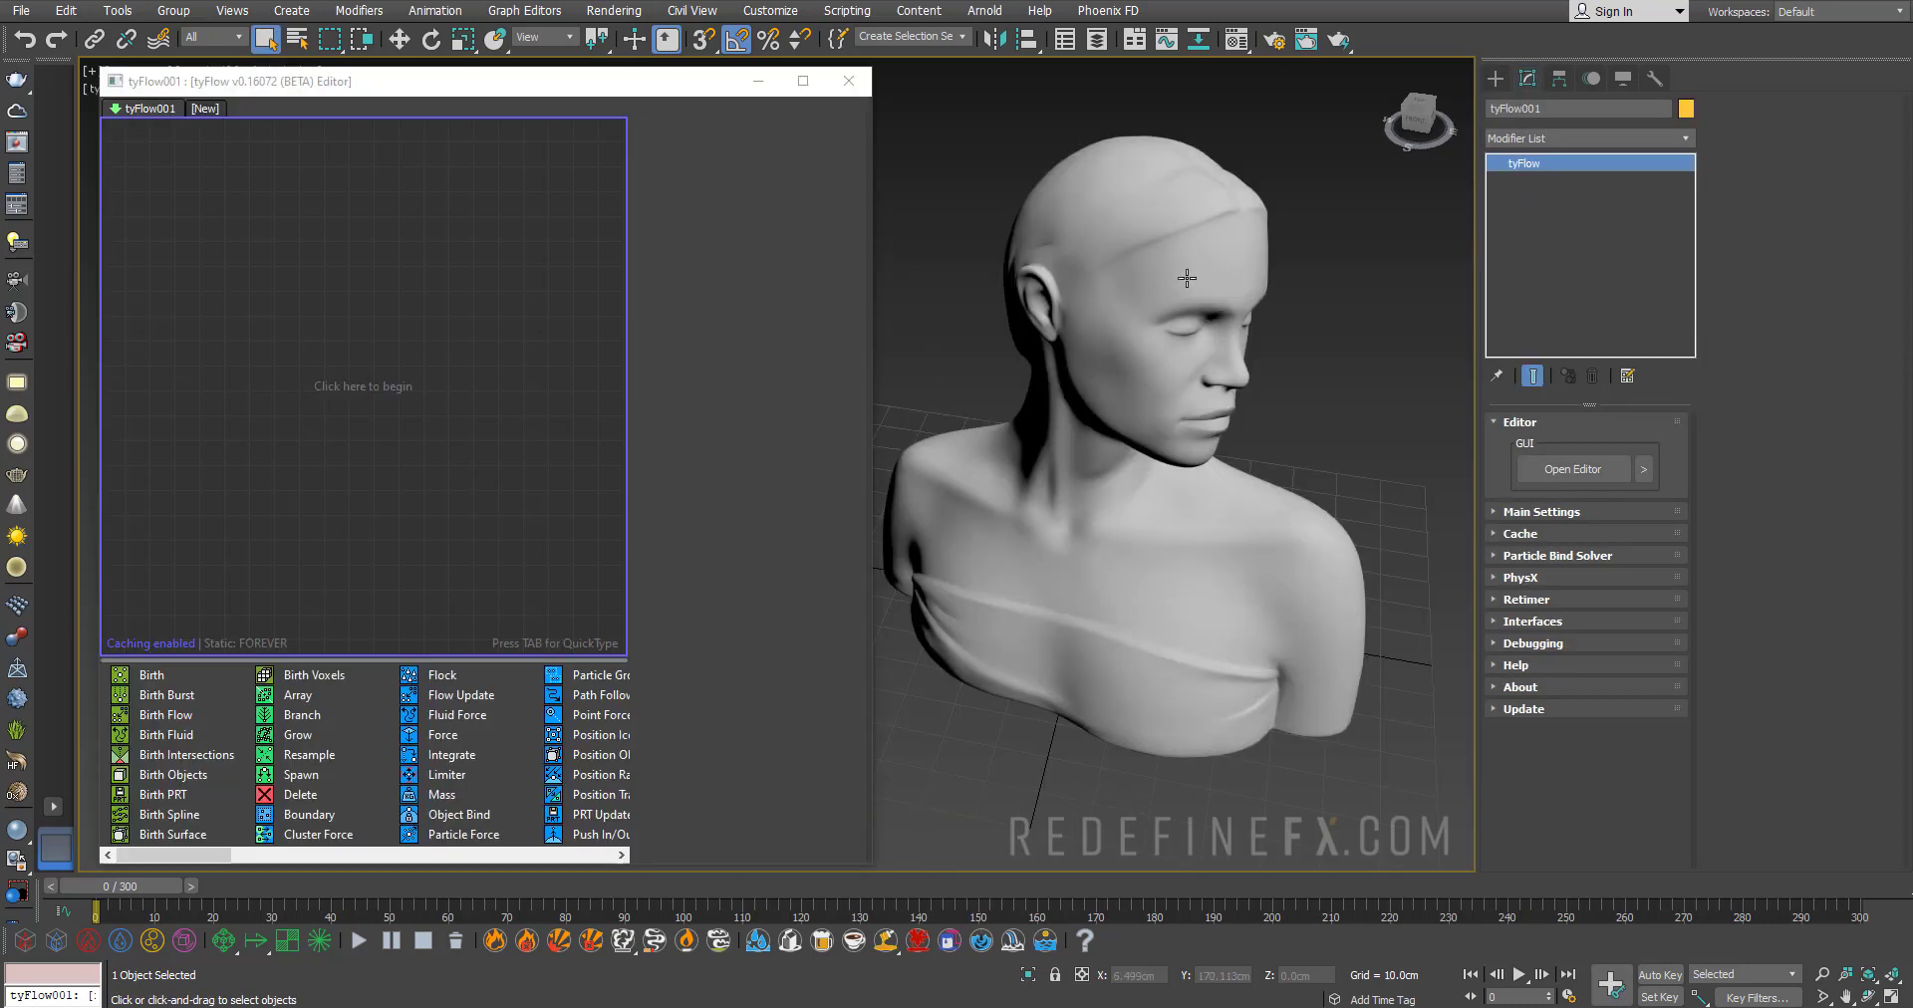
# Draw a rectangular tyIcon helper about 19.5 by 14.8 cm on the grid in front of the bust
pyautogui.click(1495, 77)
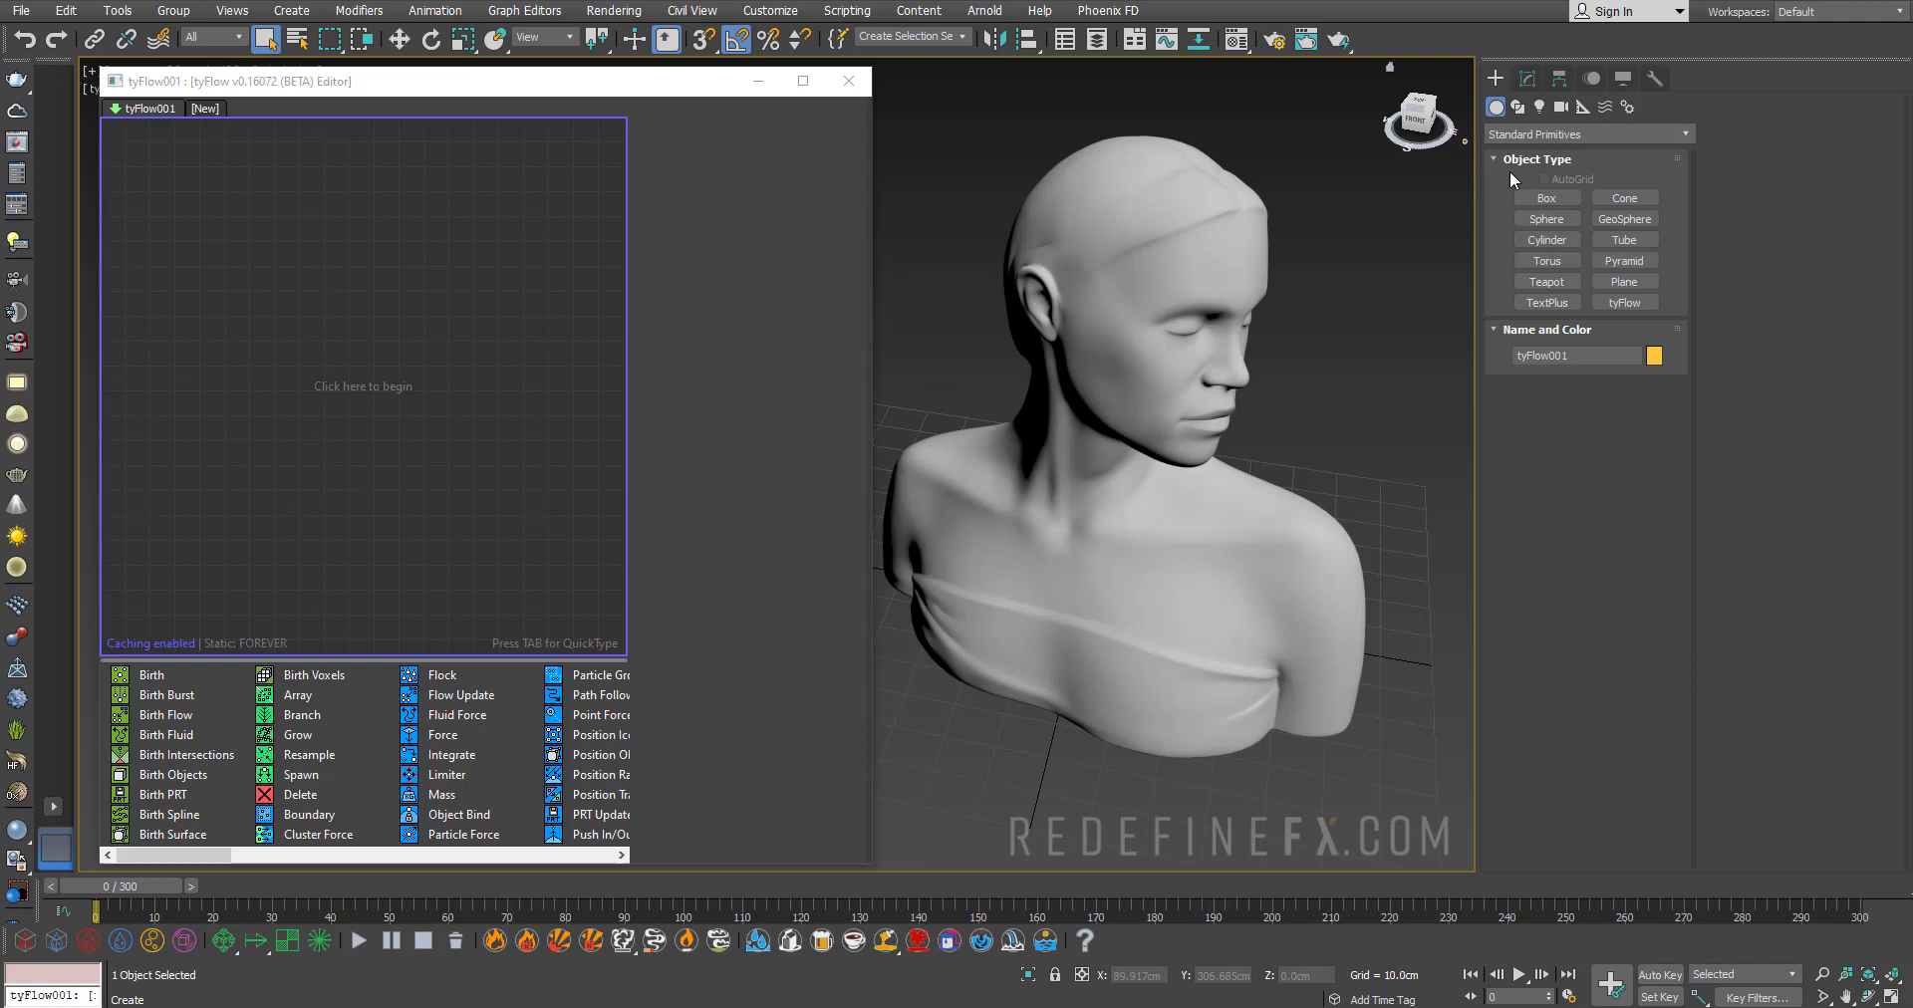
pyautogui.click(1581, 107)
pyautogui.click(1556, 131)
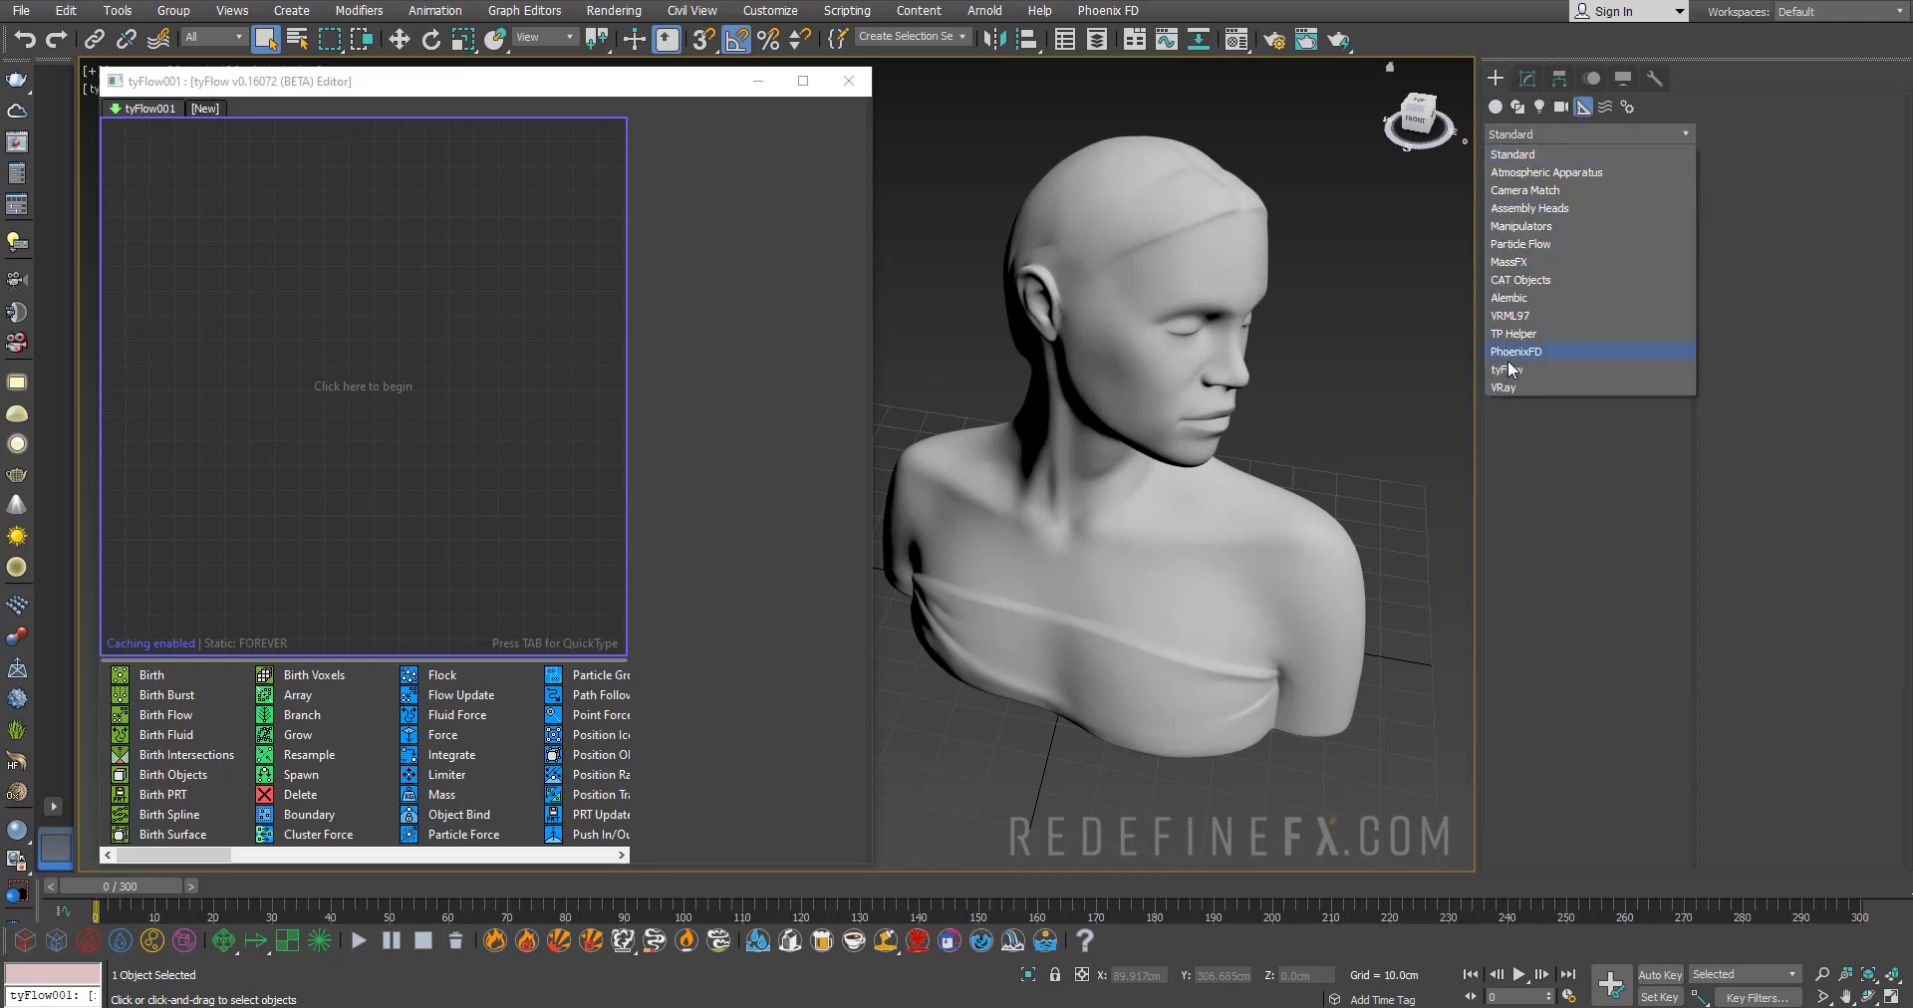
pyautogui.click(1508, 369)
pyautogui.click(1550, 199)
pyautogui.moveTo(1183, 590); pyautogui.dragTo(1163, 483, button='middle')
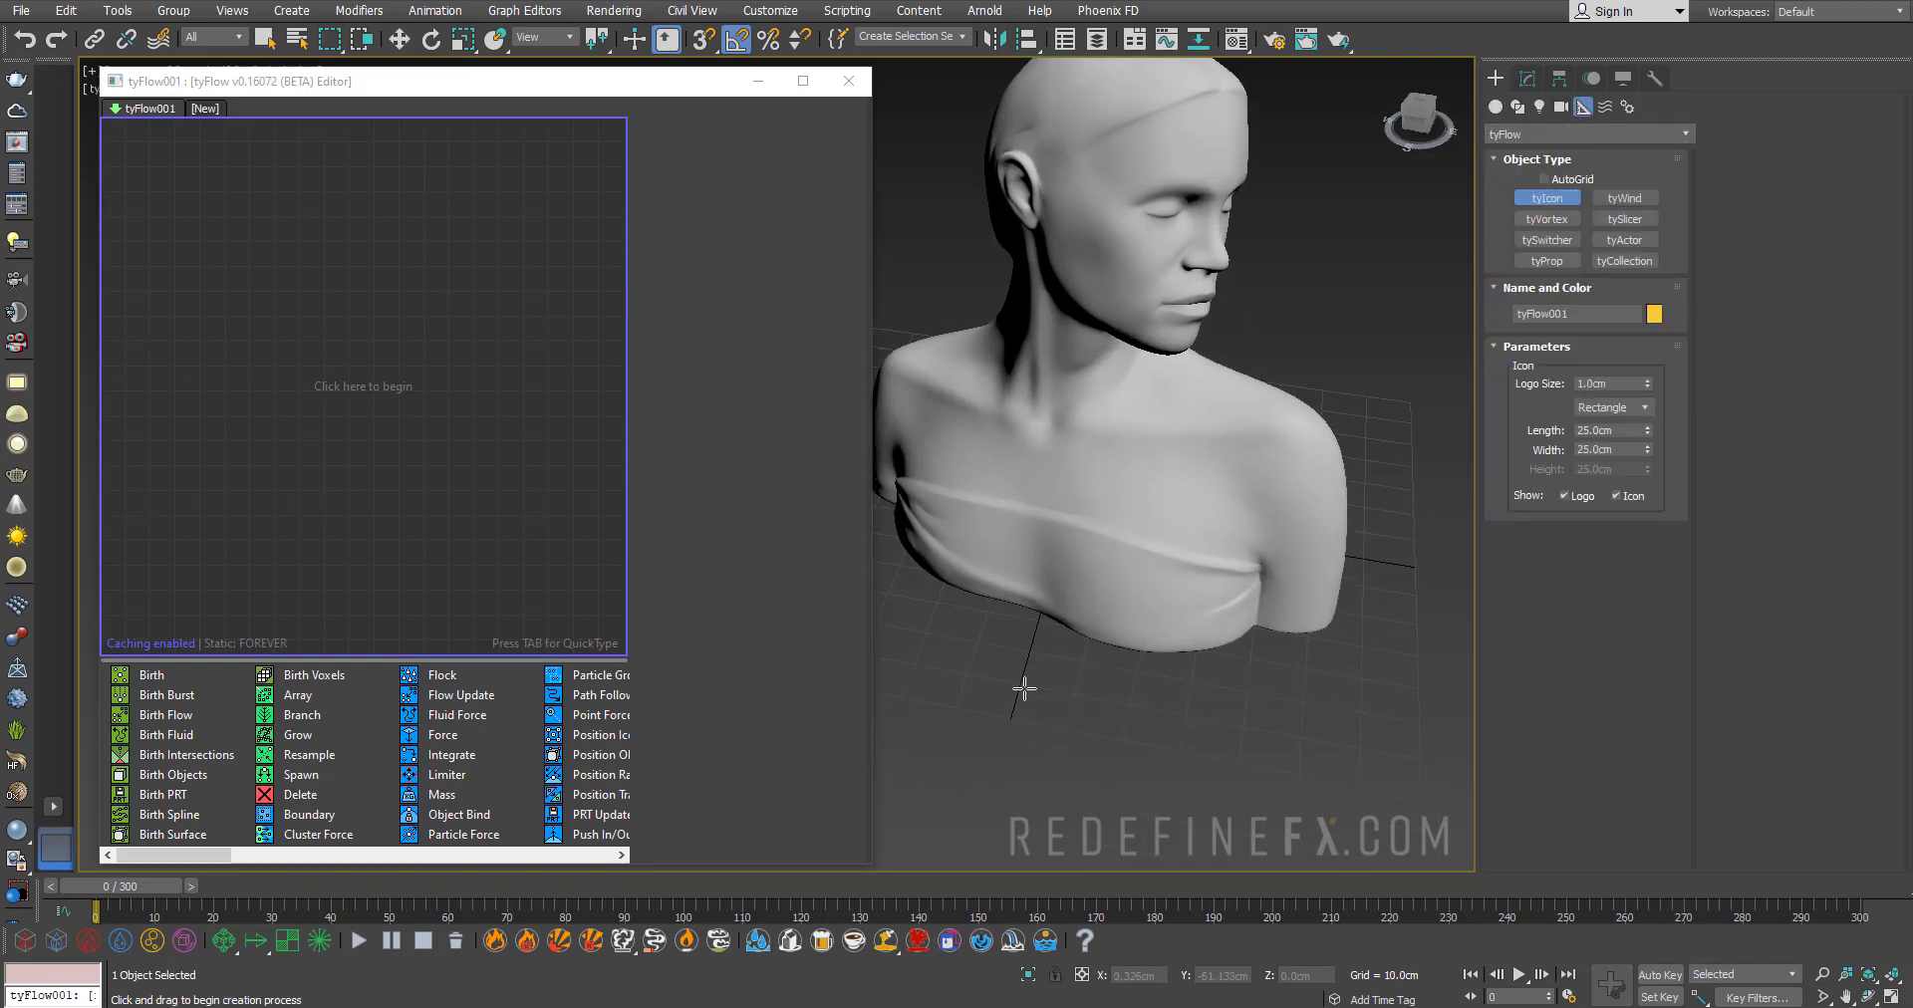
pyautogui.moveTo(1066, 724); pyautogui.dragTo(1124, 755)
pyautogui.rightClick(1419, 606)
# Change the tyIcon helper's shape to Circle
pyautogui.click(1528, 79)
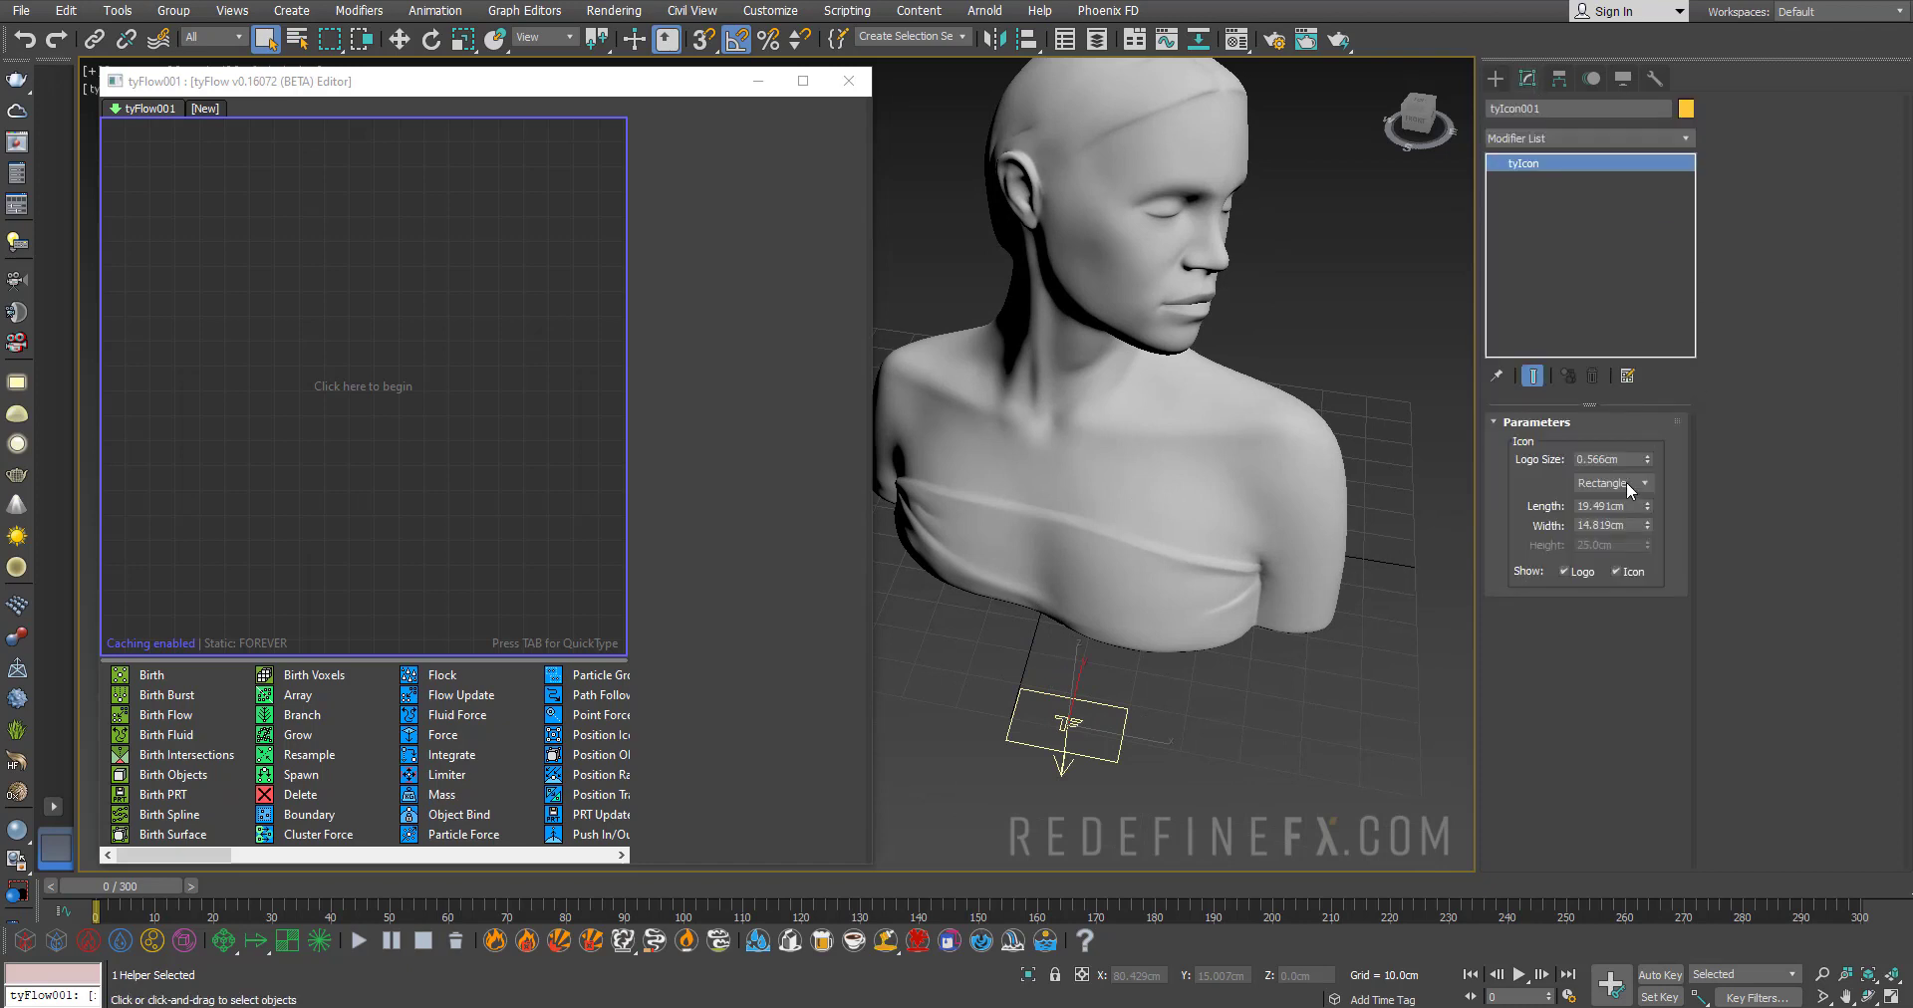
pyautogui.click(1624, 482)
pyautogui.click(1611, 529)
# Move the circular tyIcon over the front of the bust's head, at a height of about 124 cm
pyautogui.press('w')
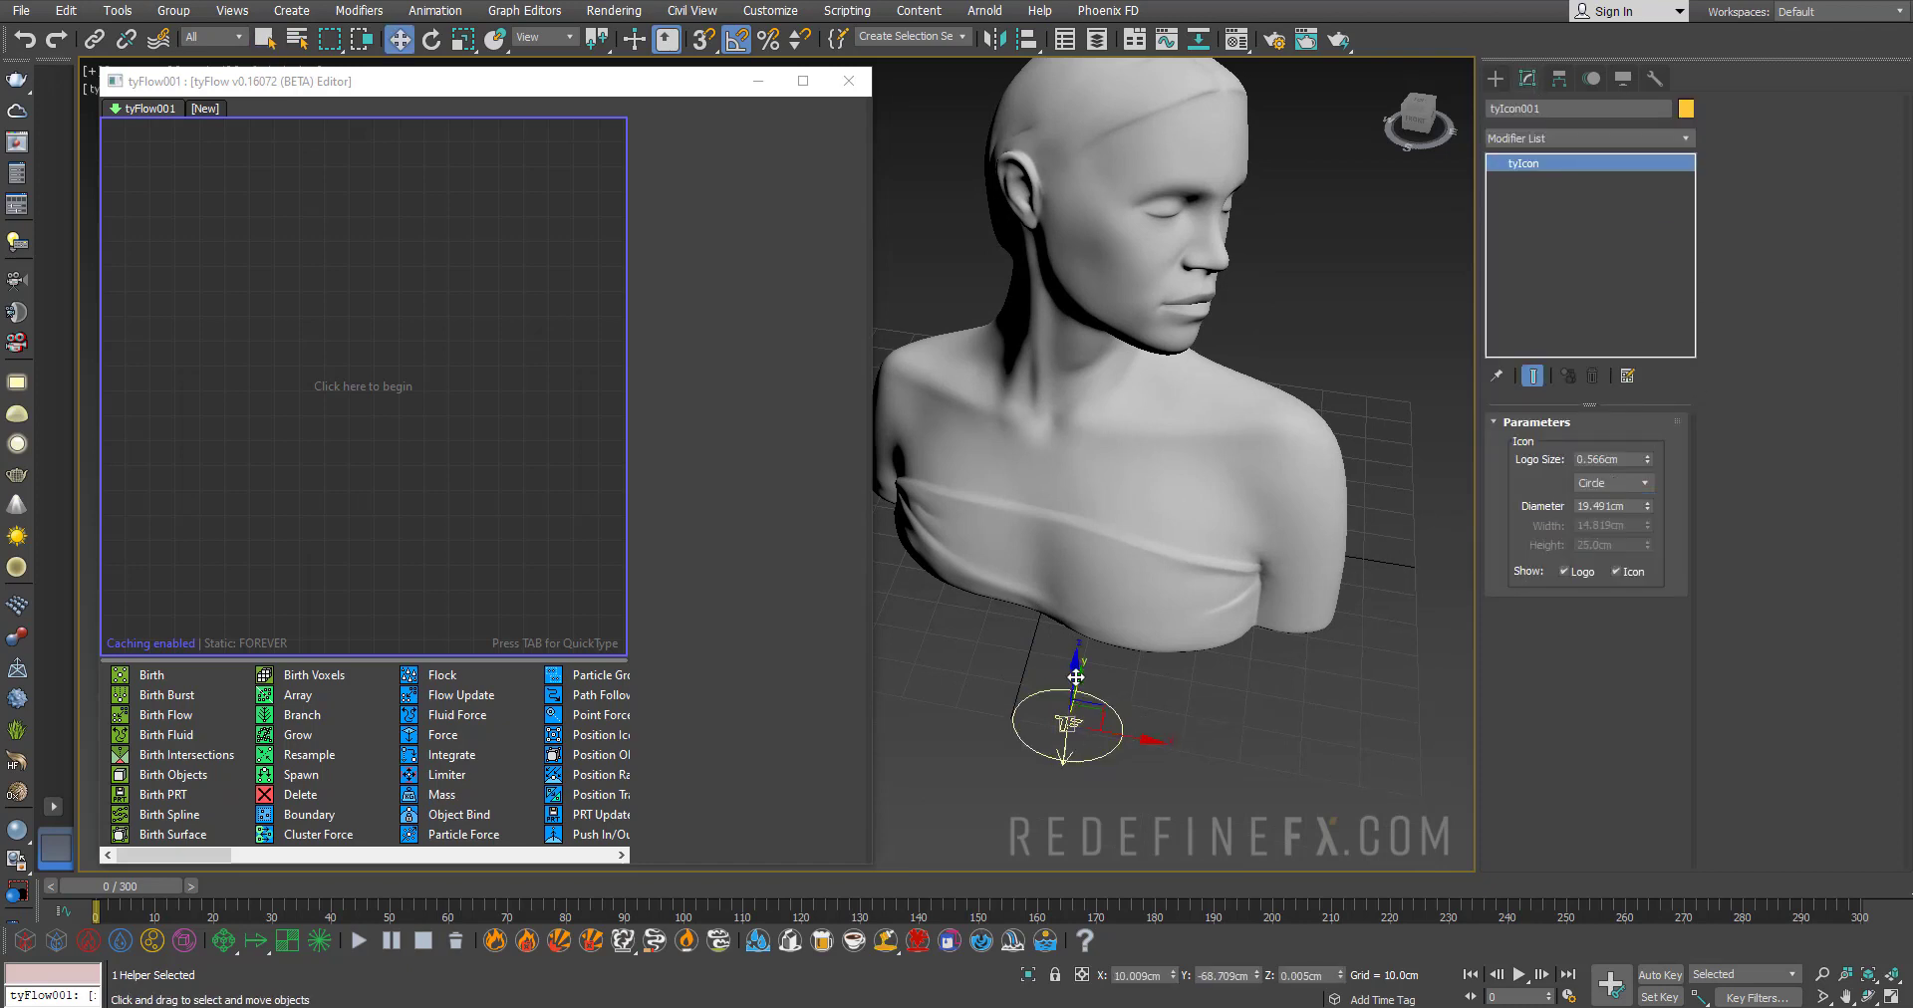
pyautogui.moveTo(1062, 715); pyautogui.dragTo(1108, 188)
pyautogui.keyDown('alt'); pyautogui.moveTo(1107, 188); pyautogui.dragTo(1091, 230, button='middle'); pyautogui.keyUp('alt')
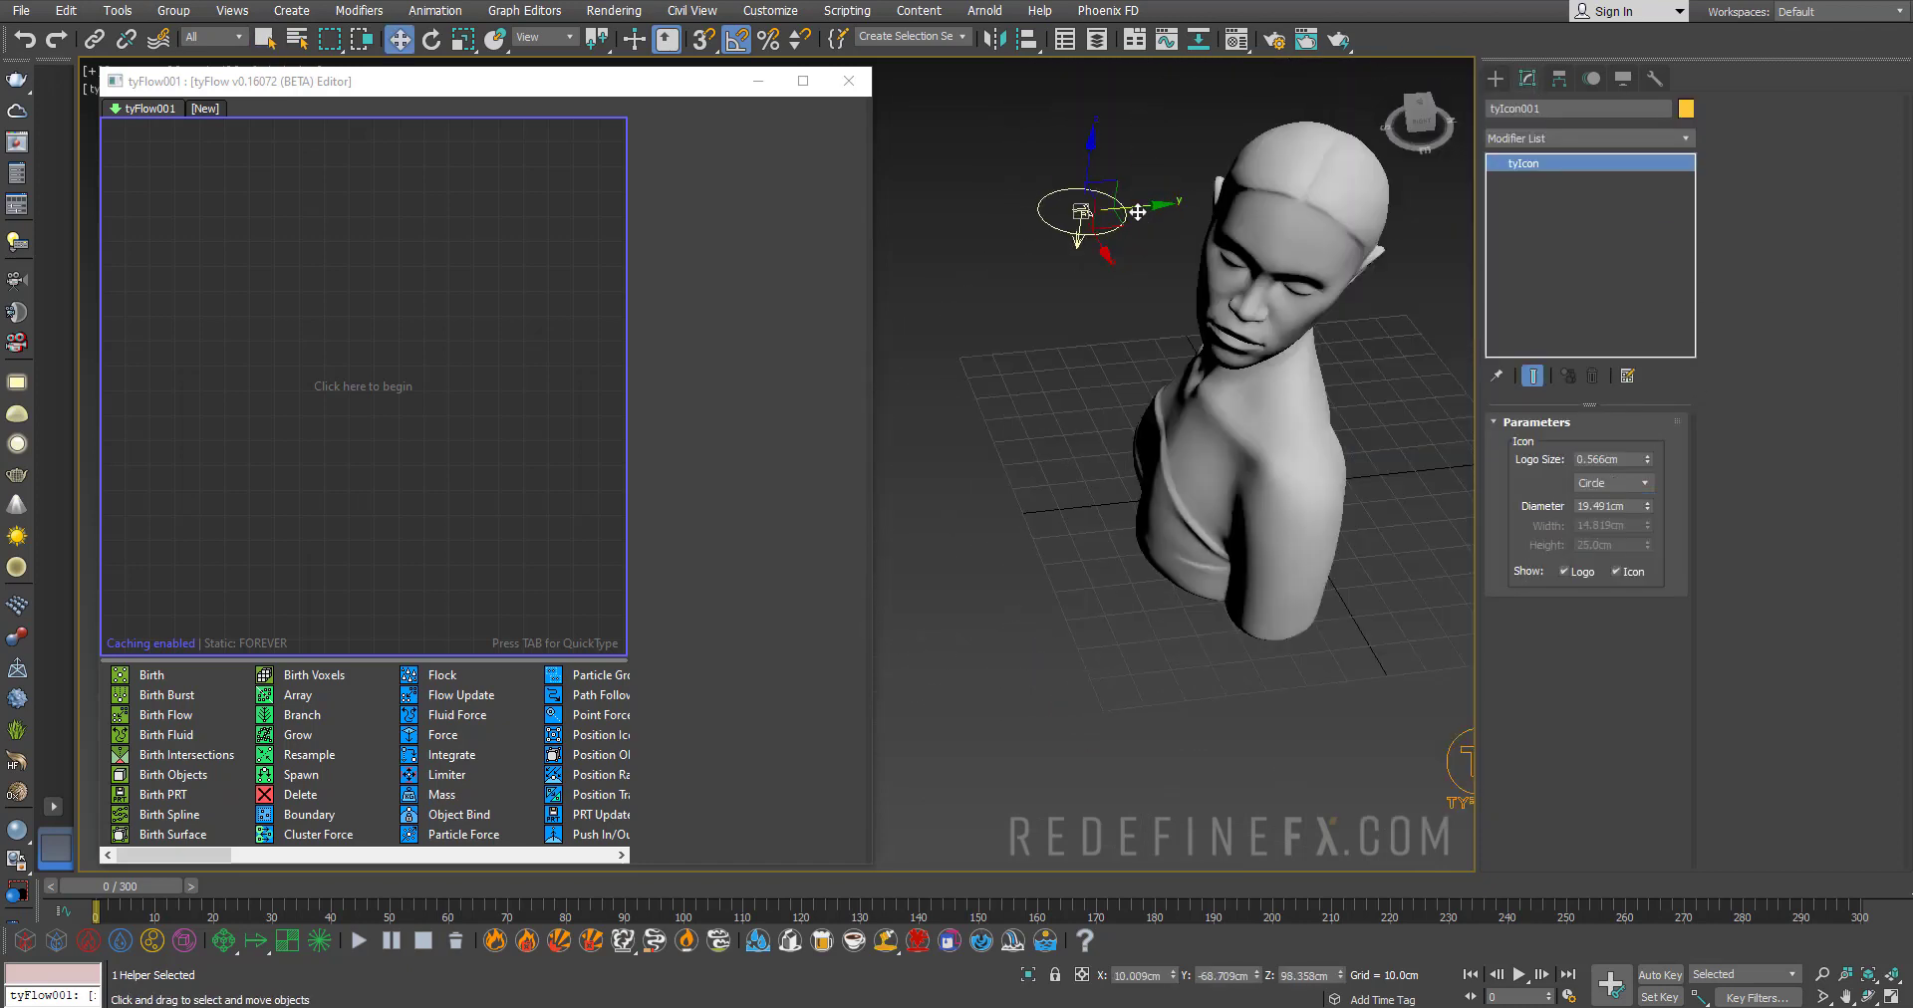
pyautogui.moveTo(1140, 207); pyautogui.dragTo(1361, 184)
pyautogui.moveTo(1315, 175); pyautogui.dragTo(1162, 309, button='middle')
pyautogui.scroll(-1, 1162, 308)
pyautogui.moveTo(1150, 283); pyautogui.dragTo(1155, 202)
pyautogui.keyDown('alt'); pyautogui.moveTo(1155, 202); pyautogui.dragTo(1195, 272, button='middle'); pyautogui.keyUp('alt')
pyautogui.moveTo(1195, 272); pyautogui.dragTo(1218, 310)
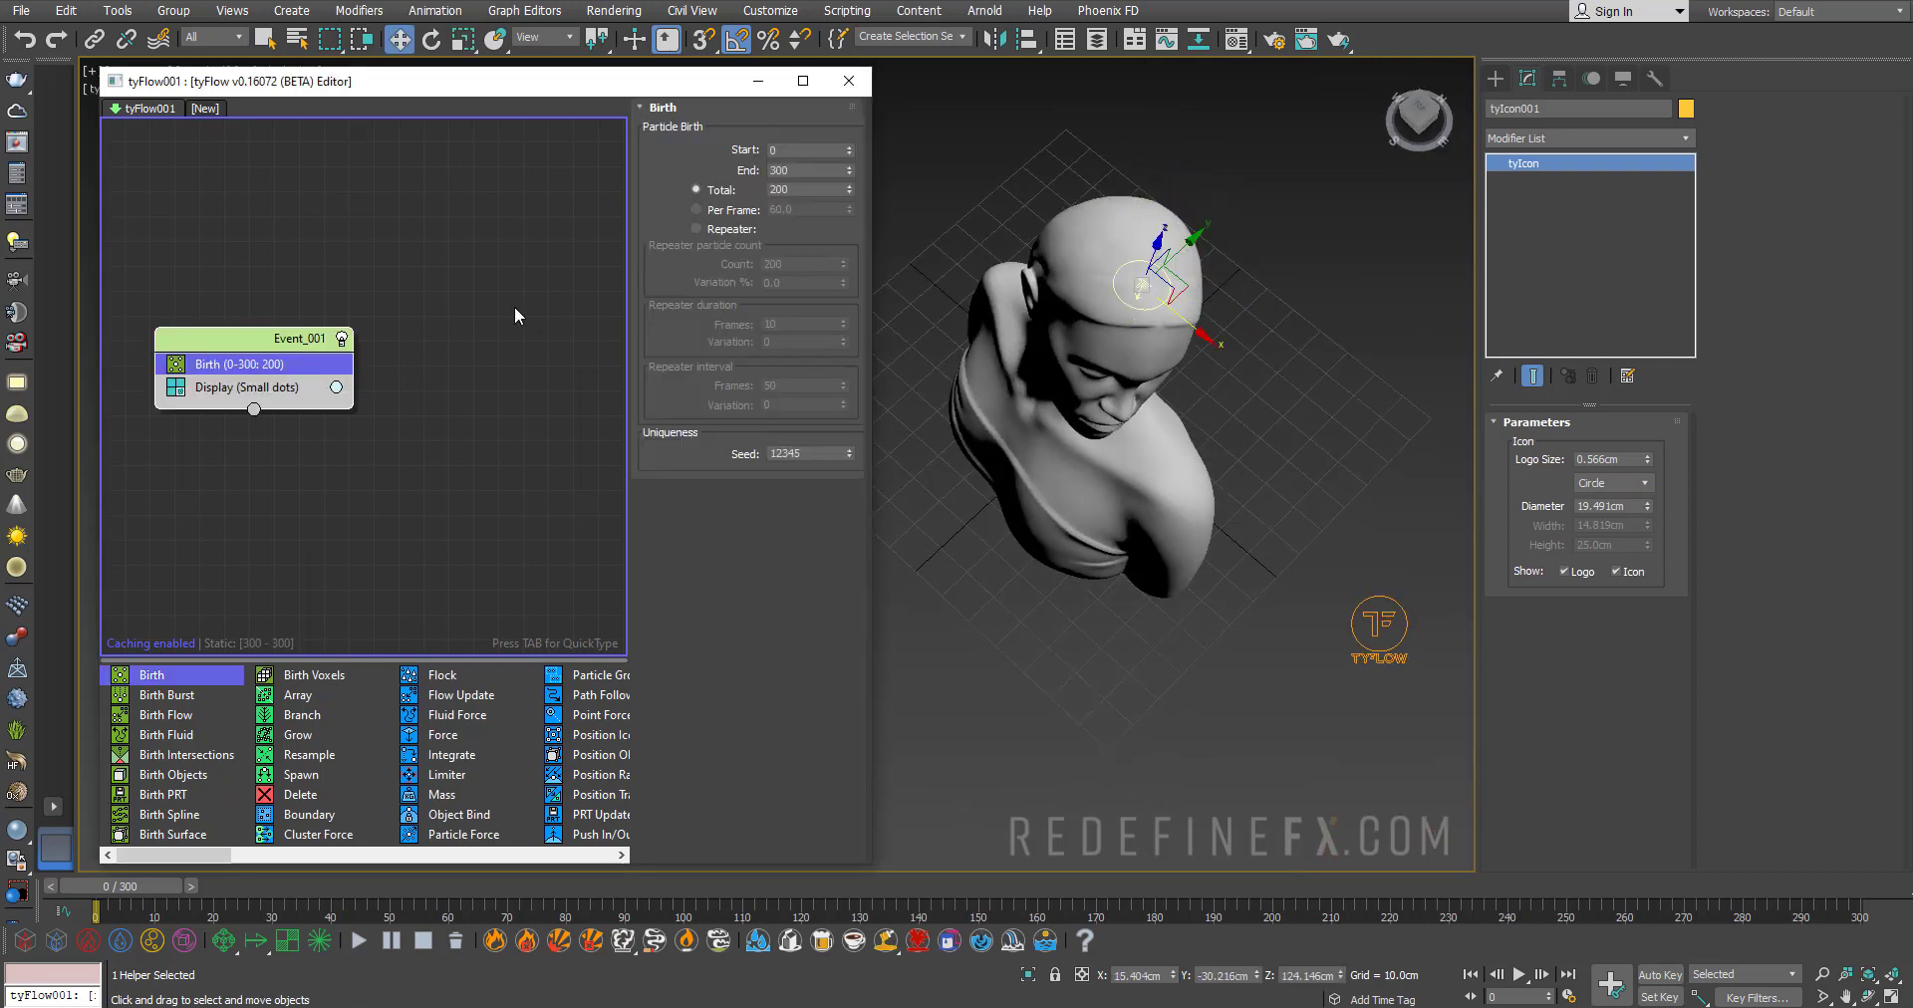
# Set the Birth operator to end at frame 200 with a total of 4000 particles
pyautogui.moveTo(793, 167); pyautogui.dragTo(760, 178)
pyautogui.press('Tab')
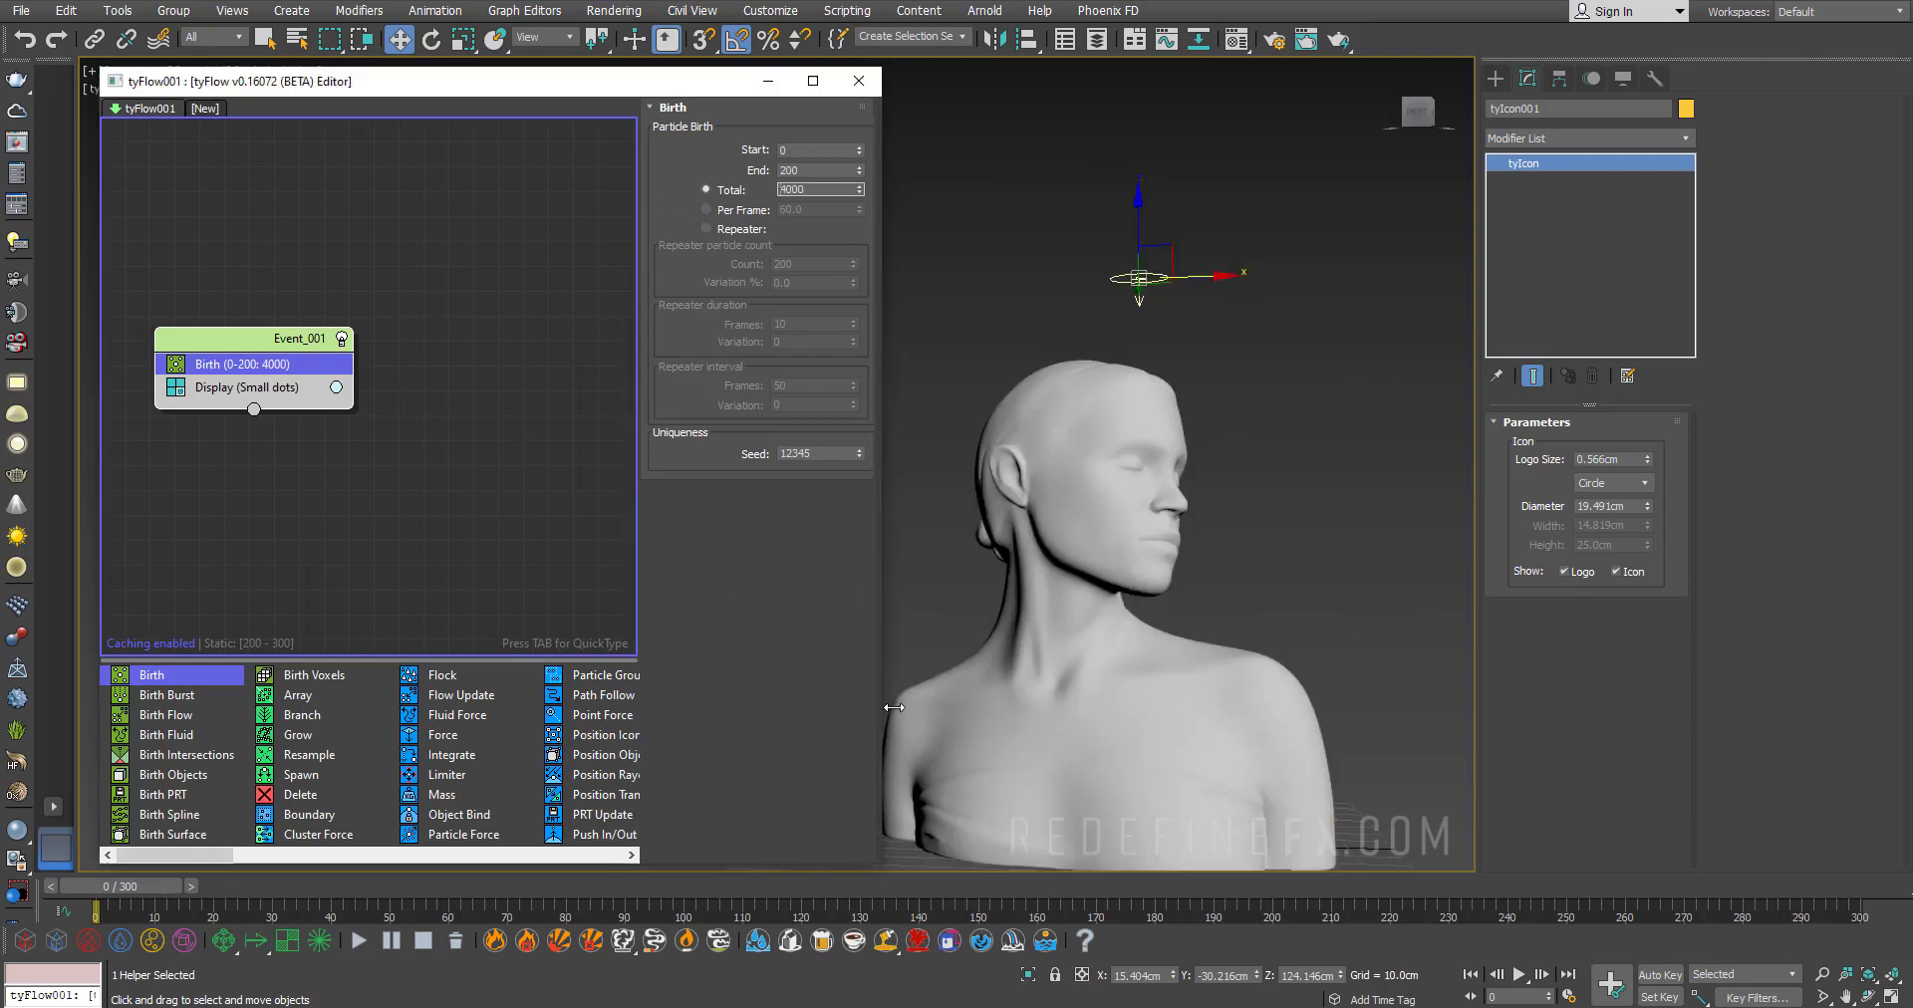
pyautogui.scroll(2, 1162, 267)
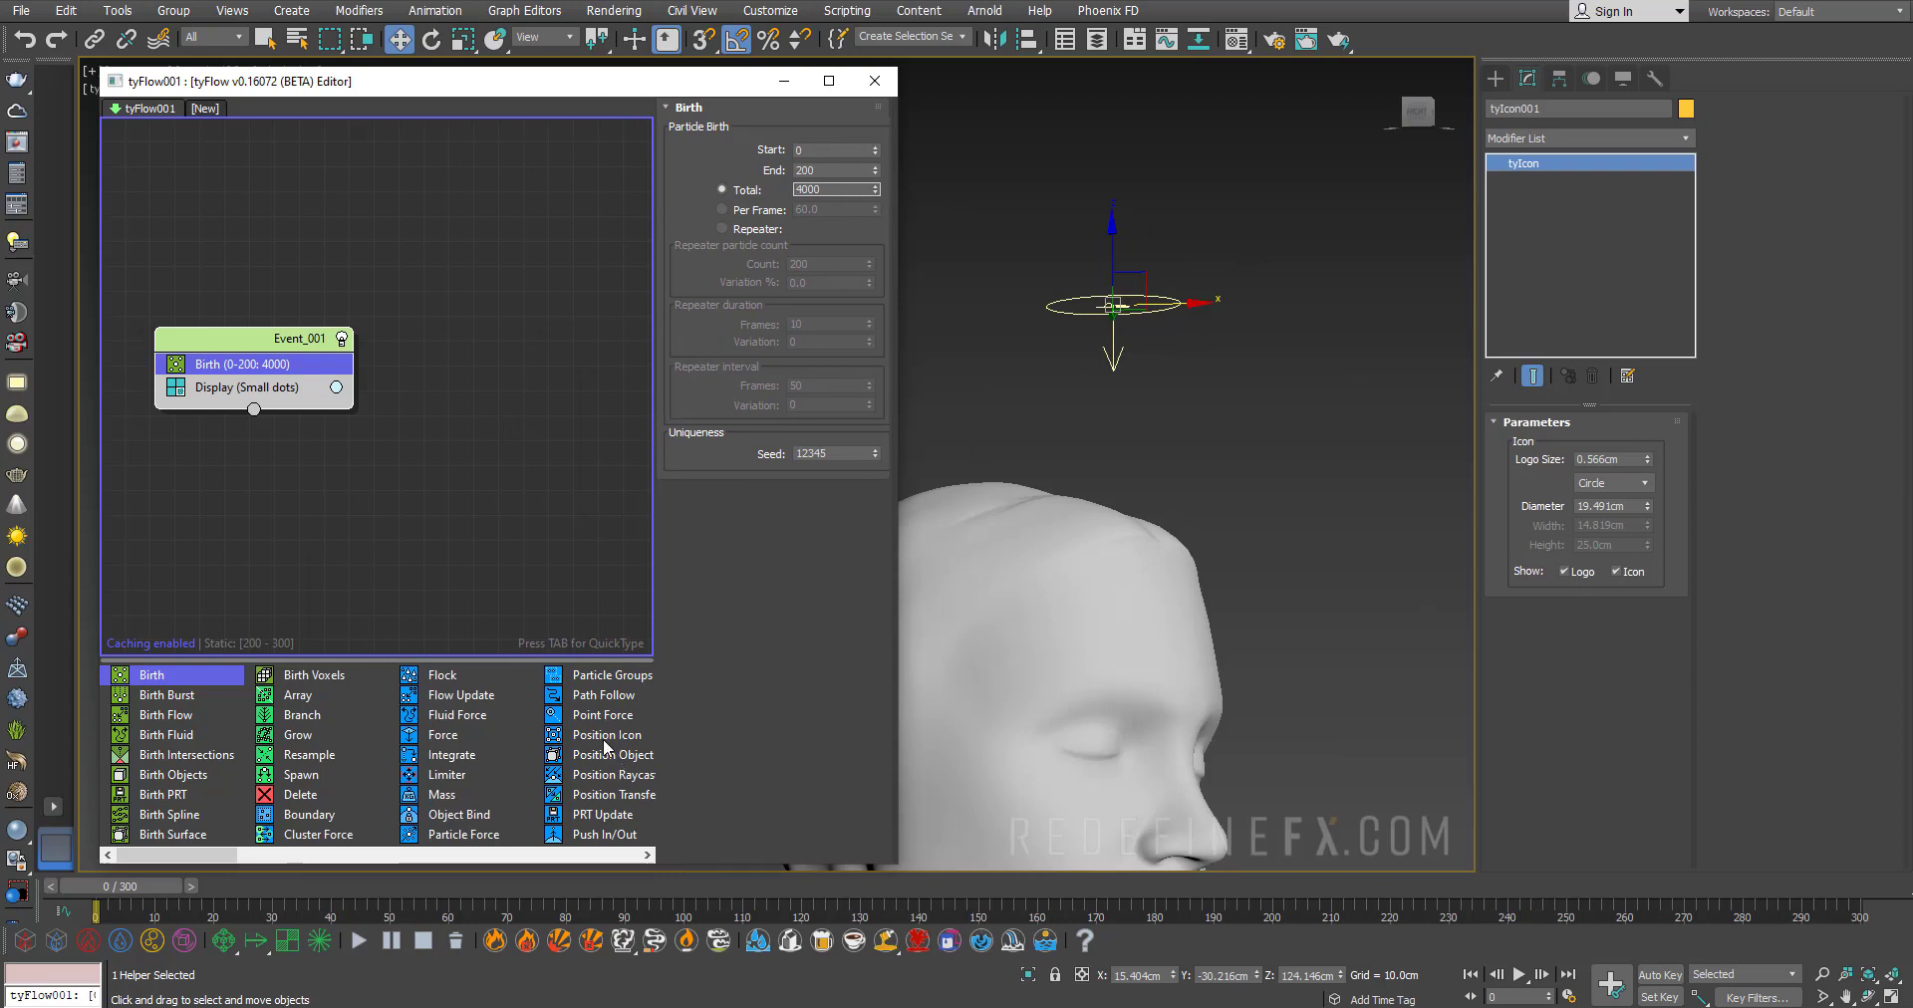
# Add a Position Icon operator to the birth event, assign the circular tyIcon to it, and preview the first frames
pyautogui.click(605, 737)
pyautogui.moveTo(484, 743); pyautogui.dragTo(247, 391)
pyautogui.click(1112, 351)
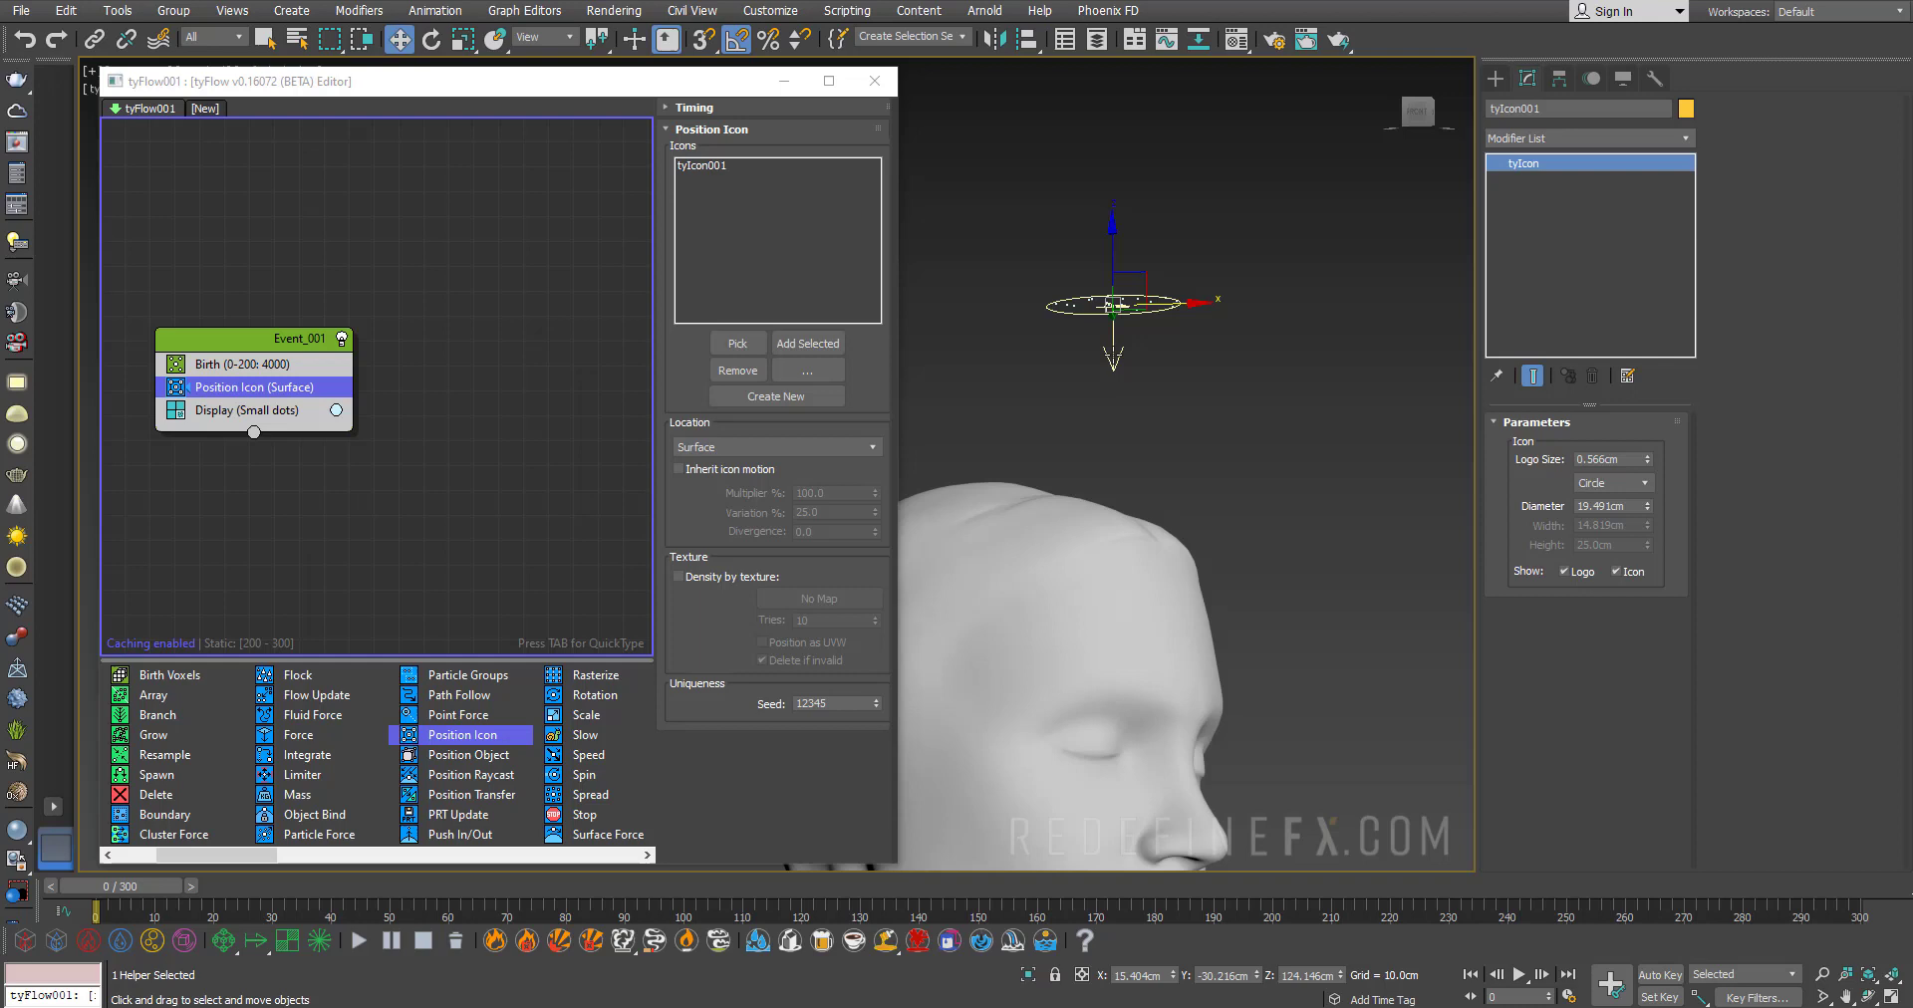
pyautogui.moveTo(90, 886); pyautogui.dragTo(130, 862)
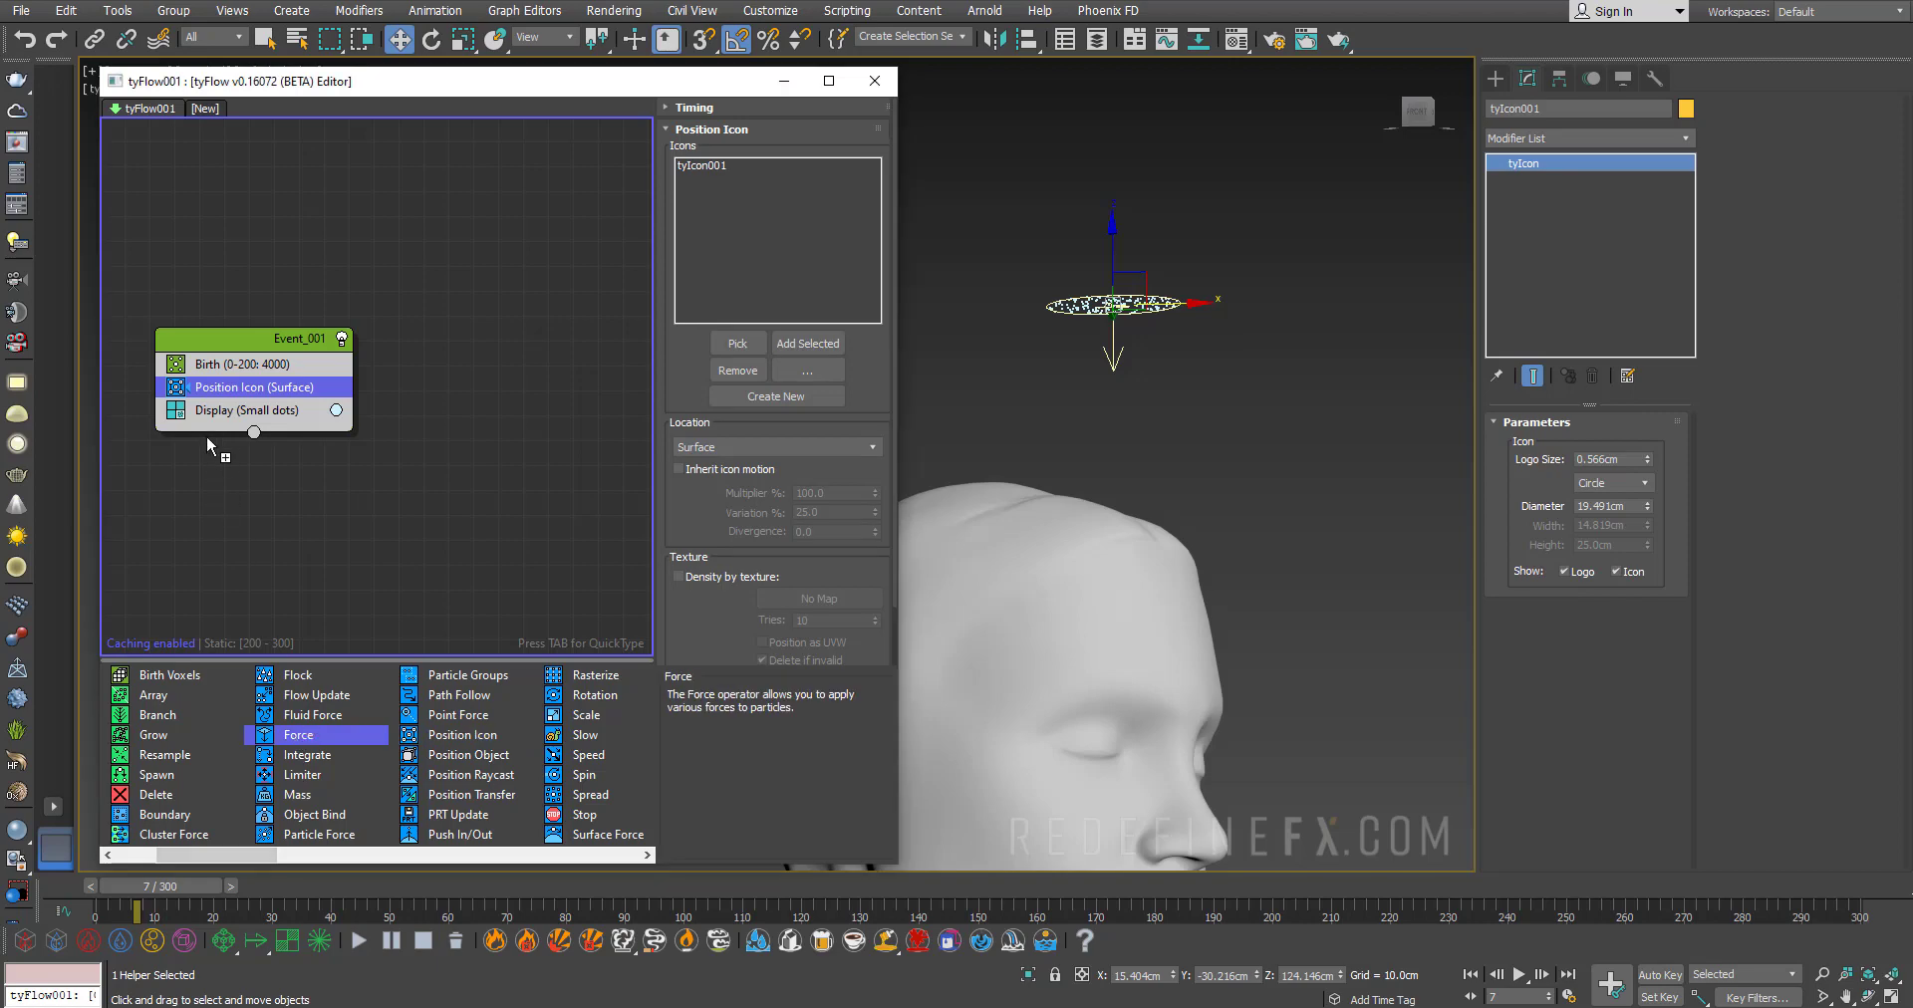
# Add a Force operator to the birth event with a gravity strength of -0.3 cm, checking the reference video's fall speed
pyautogui.moveTo(207, 444); pyautogui.dragTo(204, 409)
pyautogui.click(800, 500)
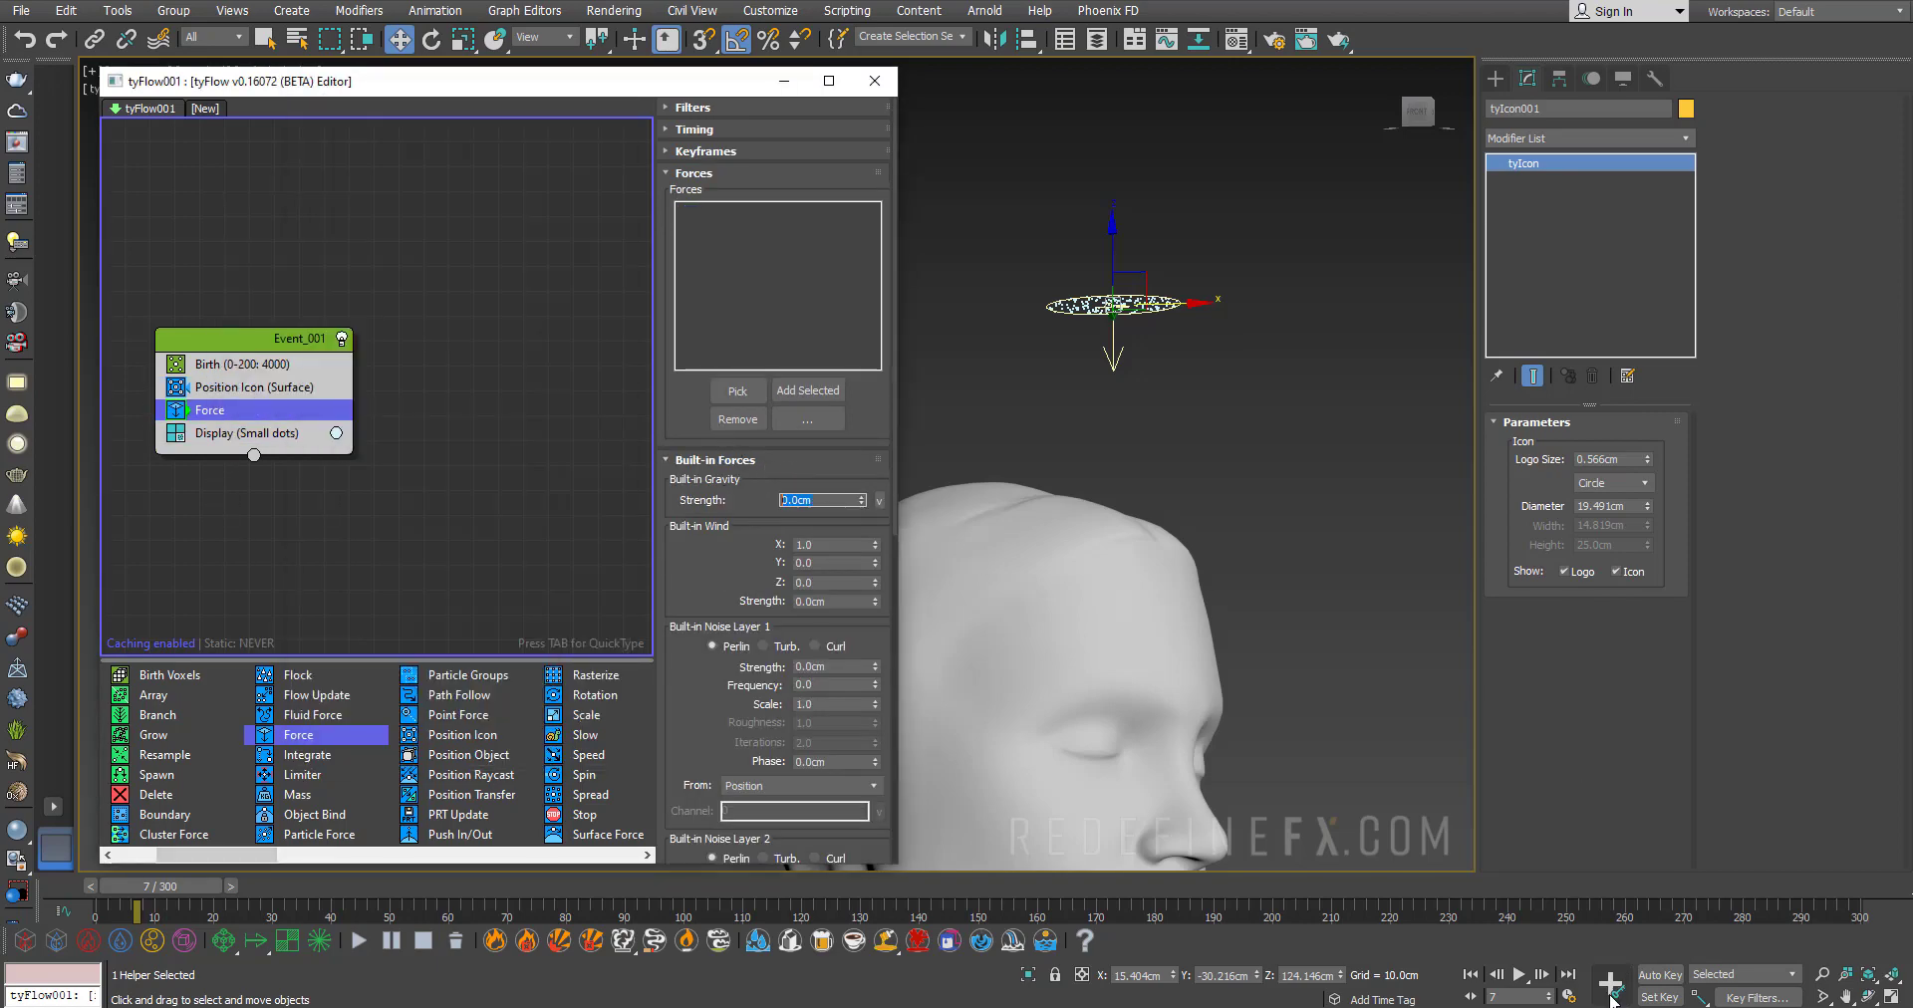
pyautogui.click(1554, 1007)
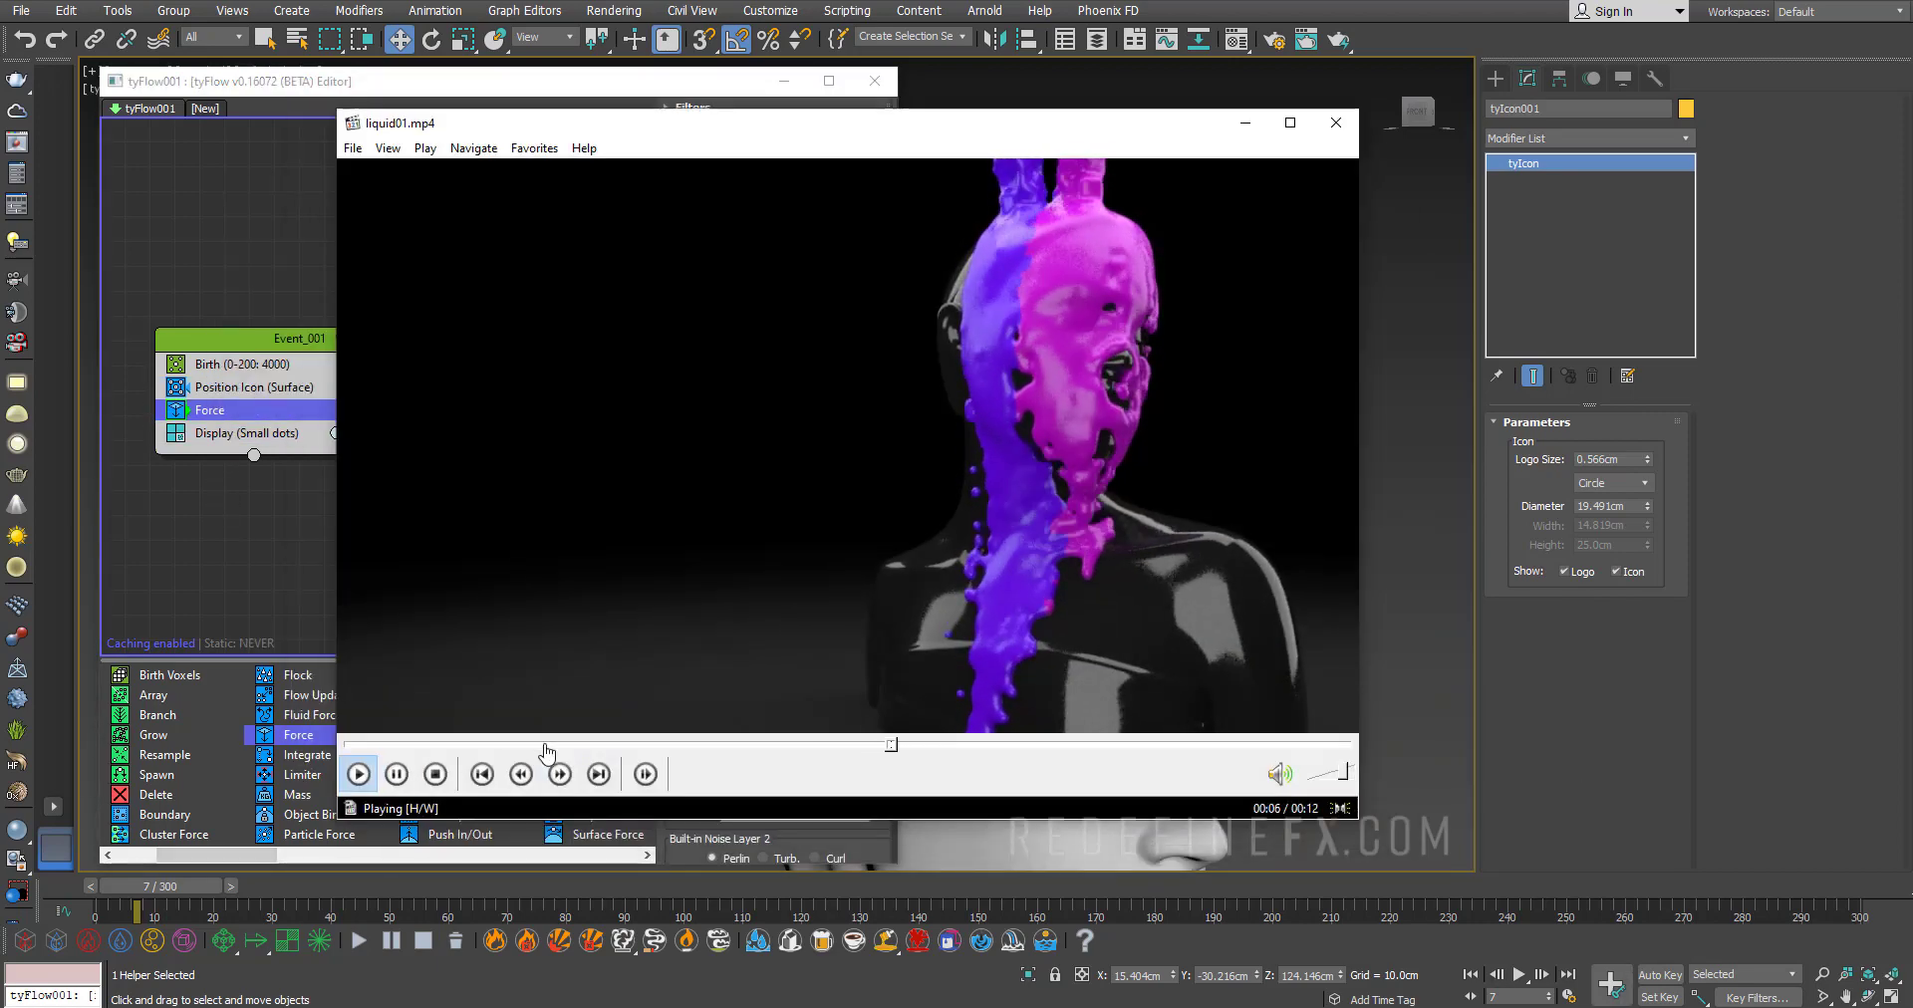
pyautogui.click(546, 744)
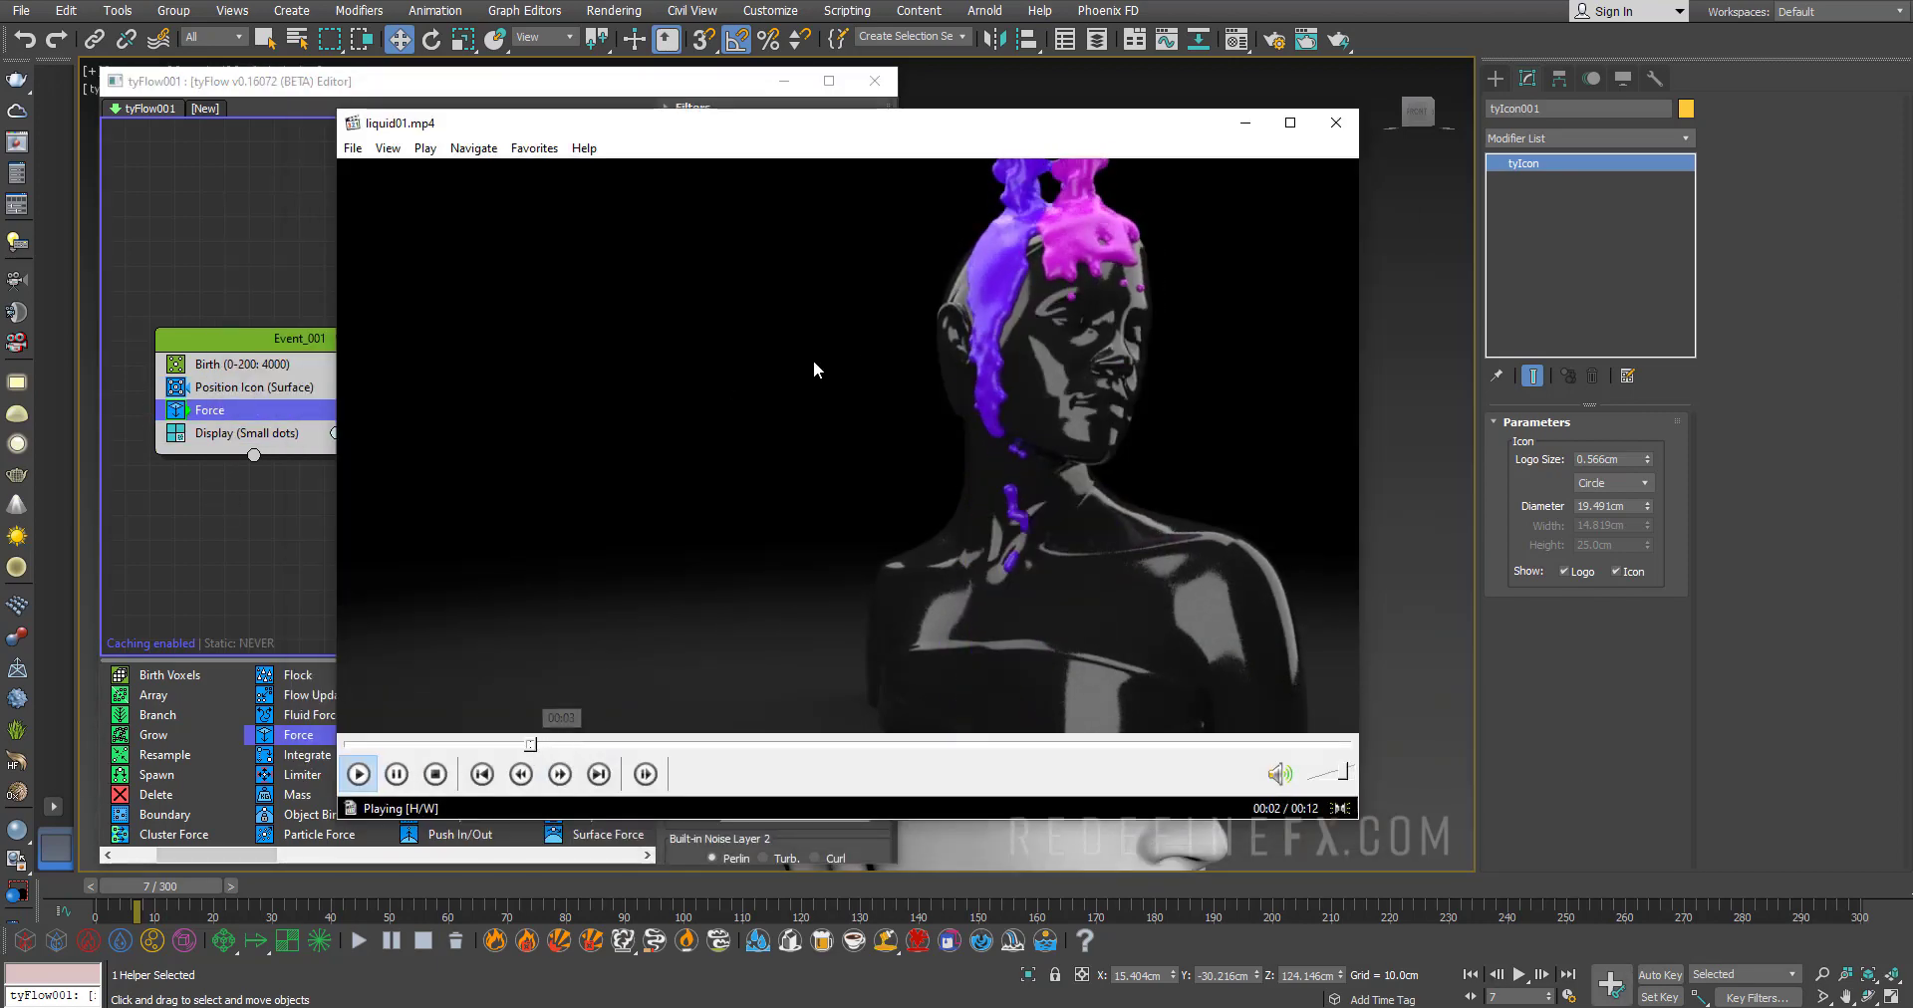
pyautogui.click(1245, 123)
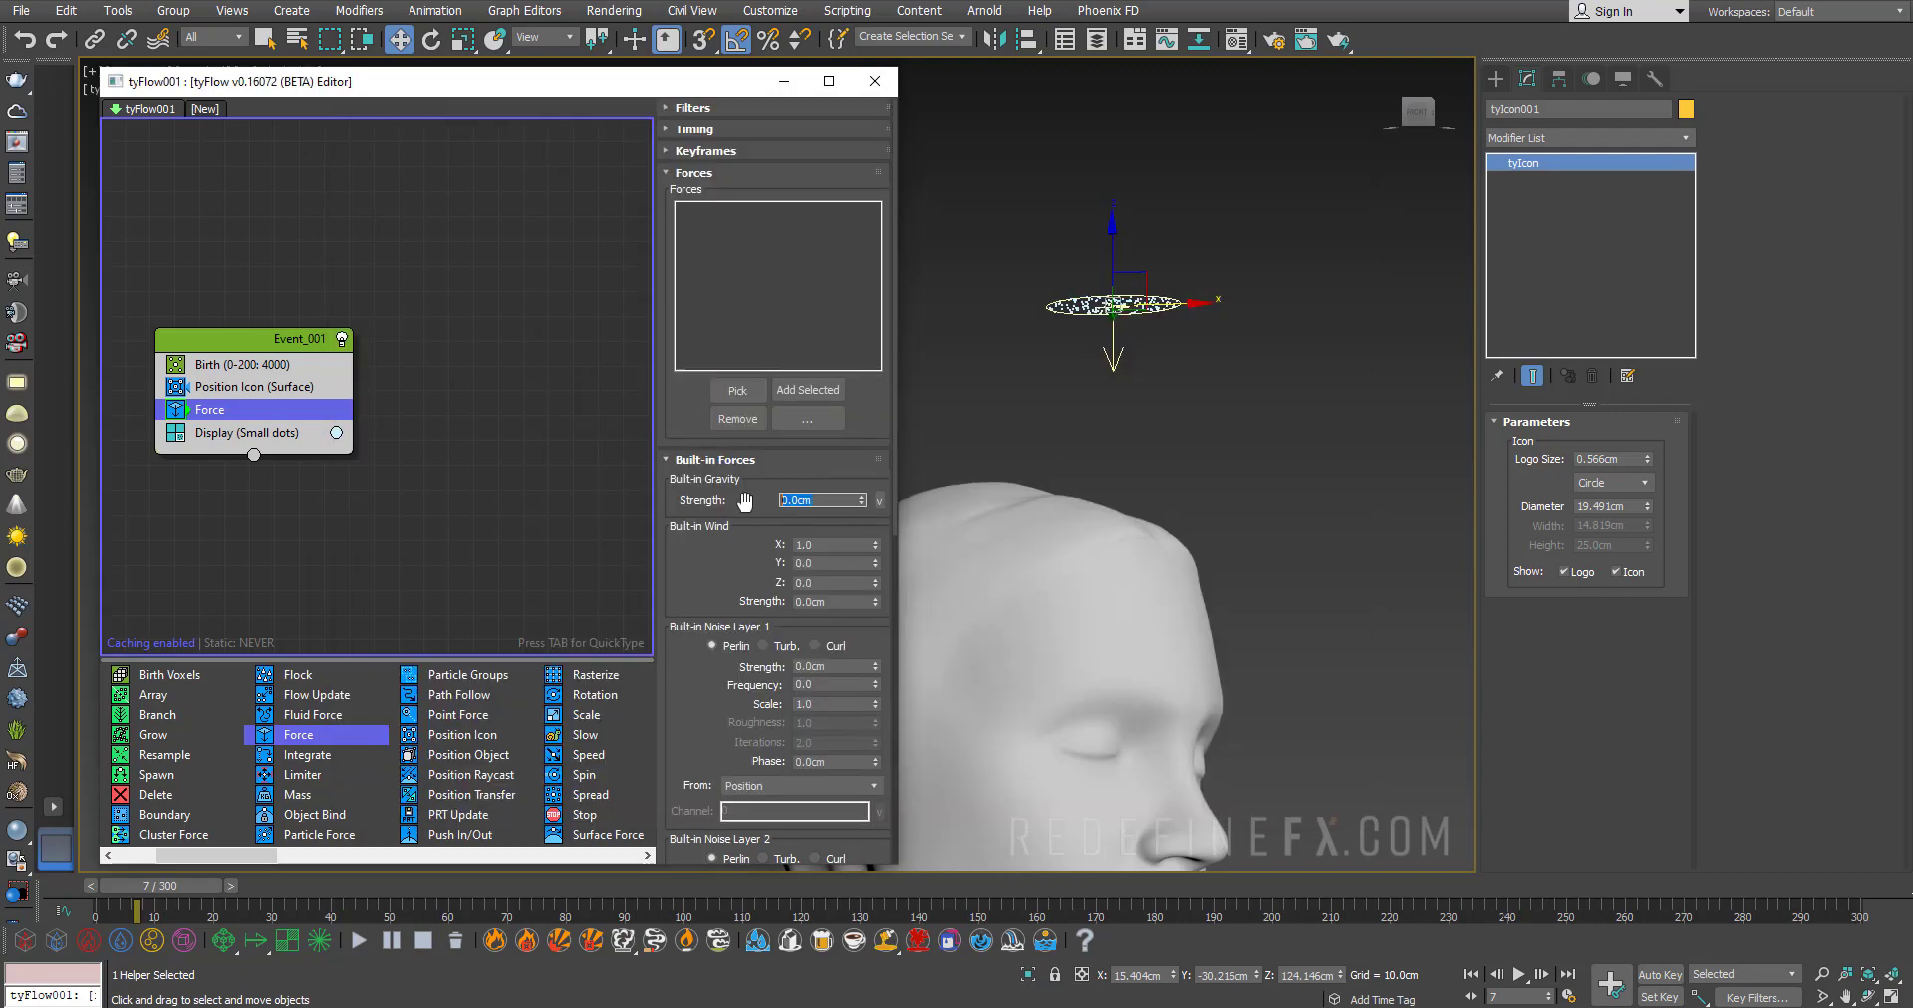
pyautogui.press('Return')
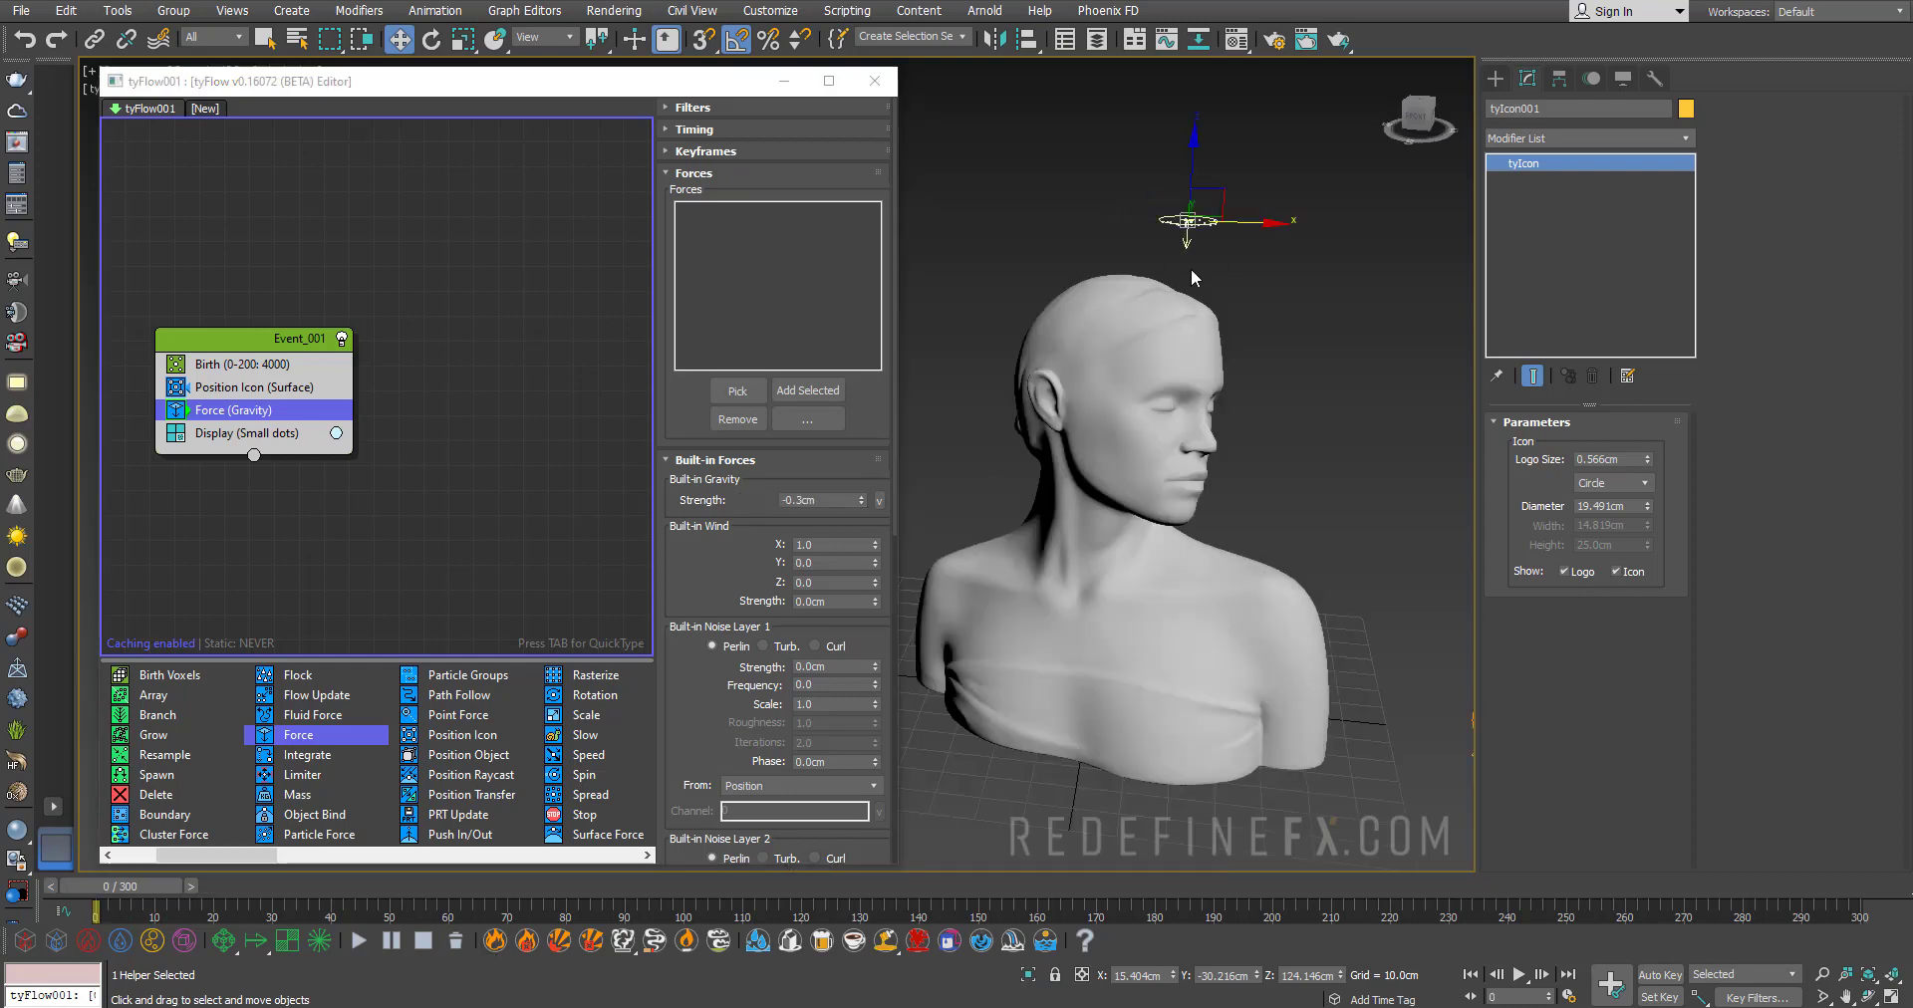
# Add a Collision operator to the particle event with the Bust as its collider
pyautogui.moveTo(249, 855); pyautogui.dragTo(520, 855)
pyautogui.click(596, 796)
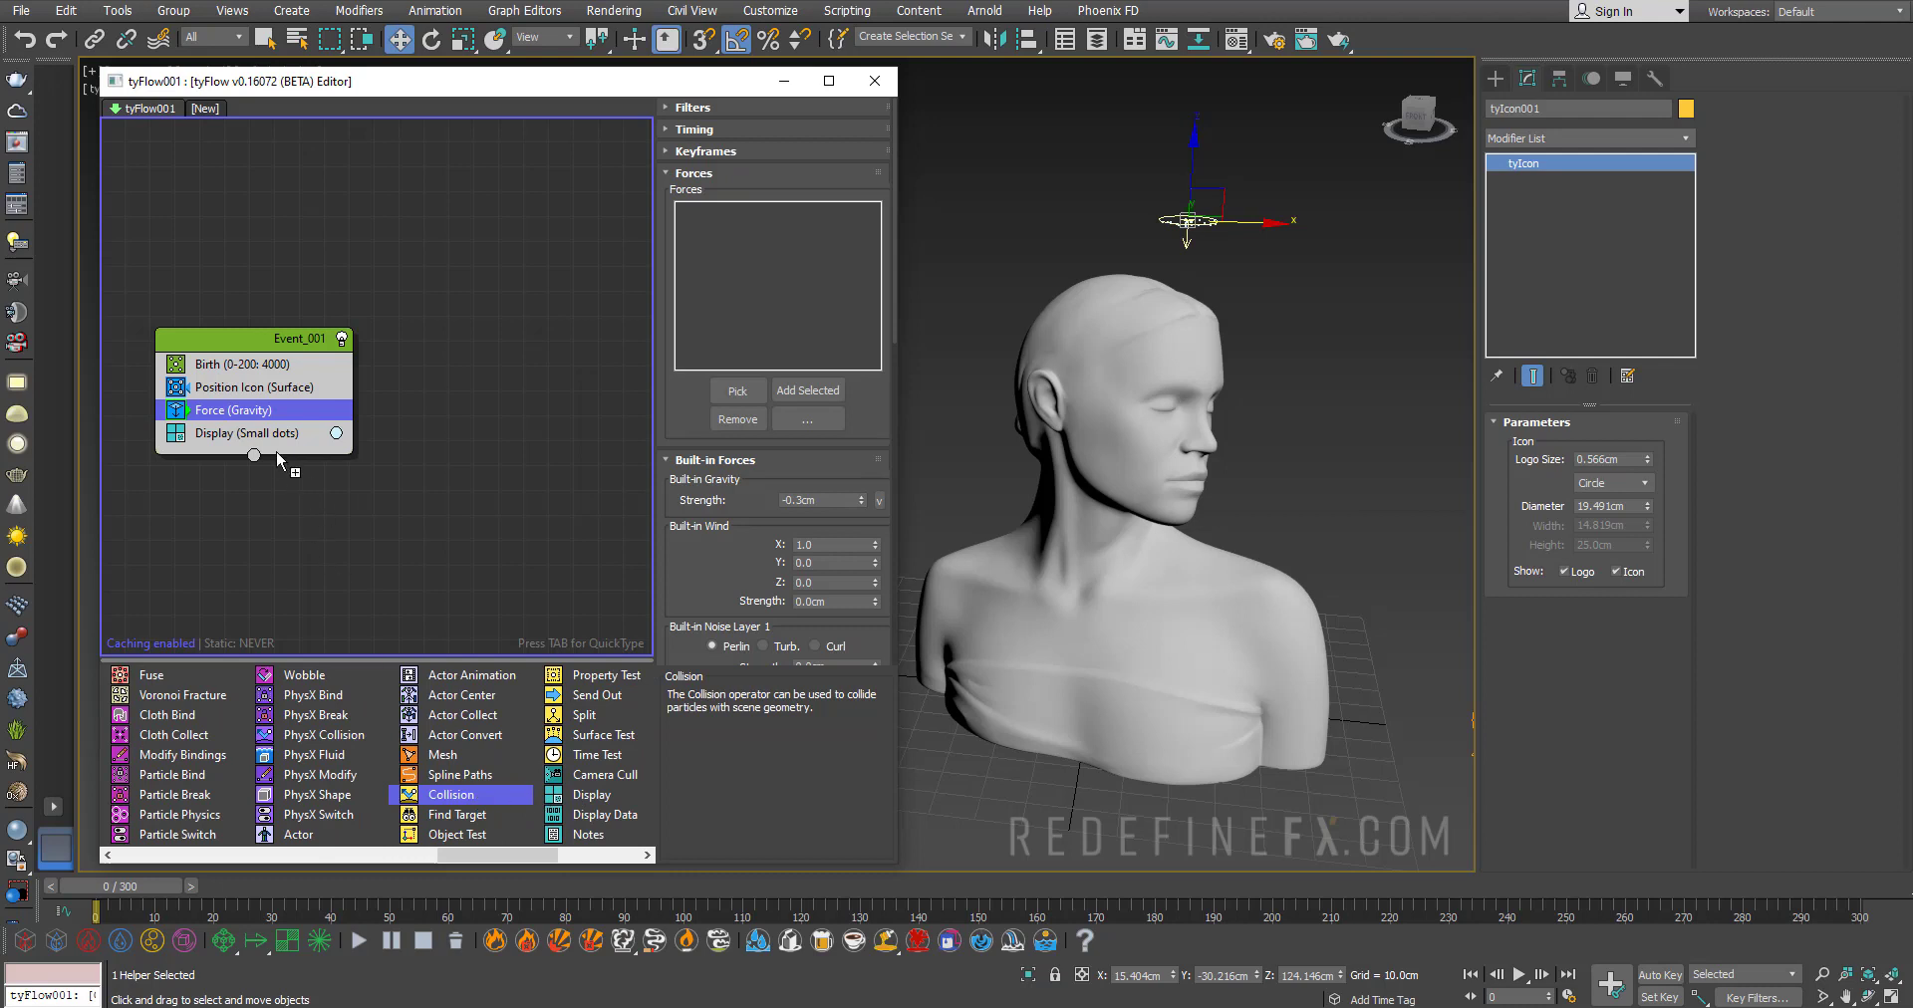
pyautogui.moveTo(277, 453); pyautogui.dragTo(244, 434)
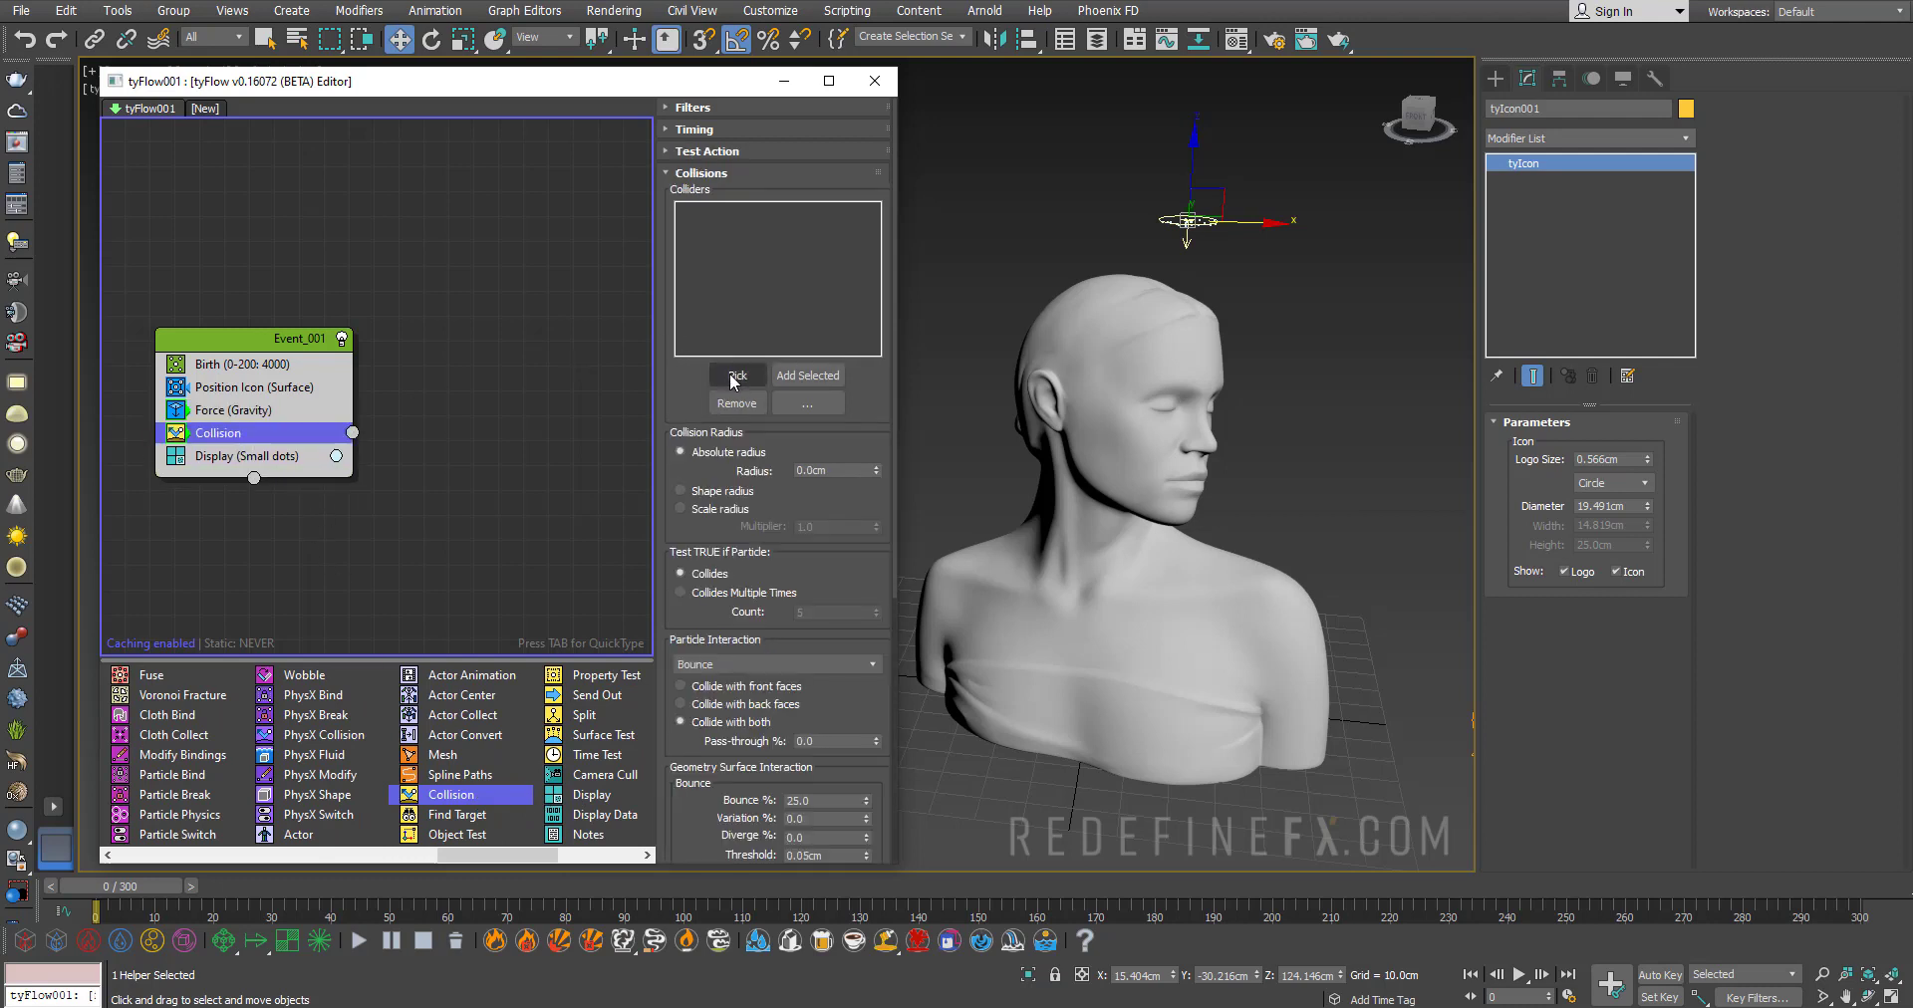
pyautogui.click(738, 375)
pyautogui.click(1123, 459)
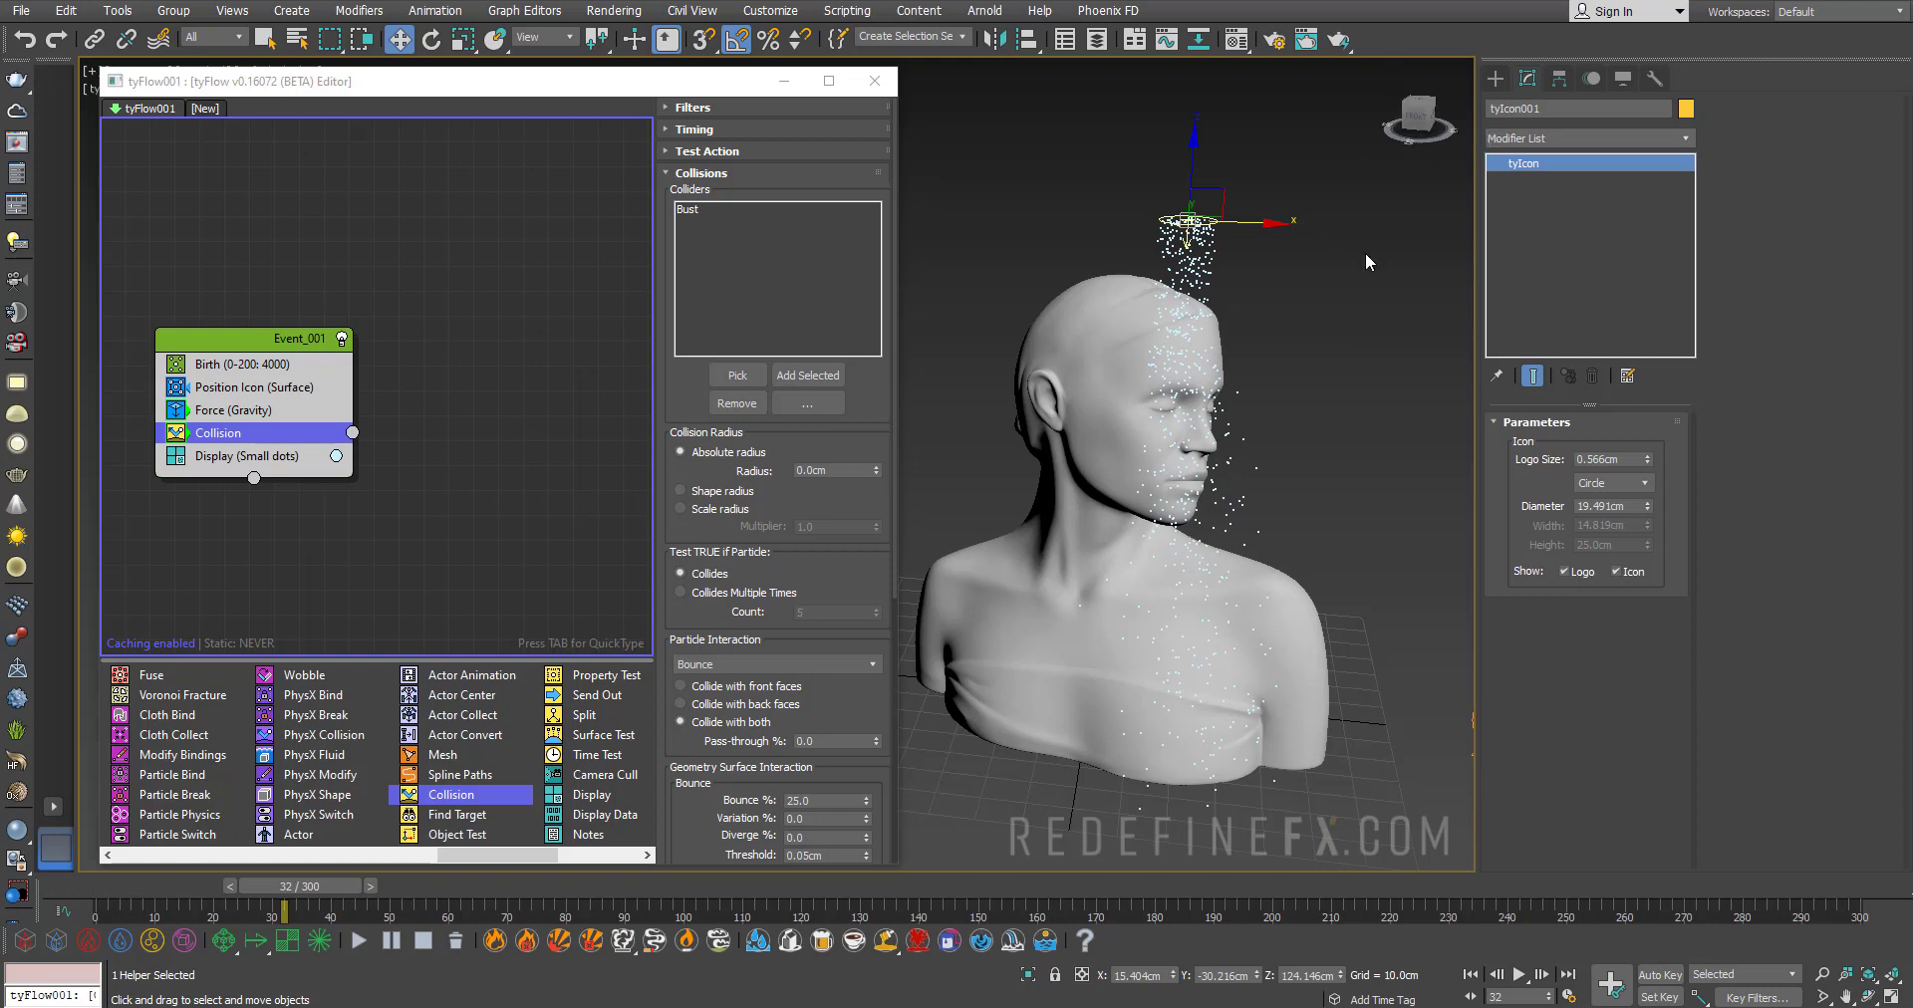
# Place a tyMesher object on the grid beside the bust and show its parameters
pyautogui.click(1495, 78)
pyautogui.click(1509, 135)
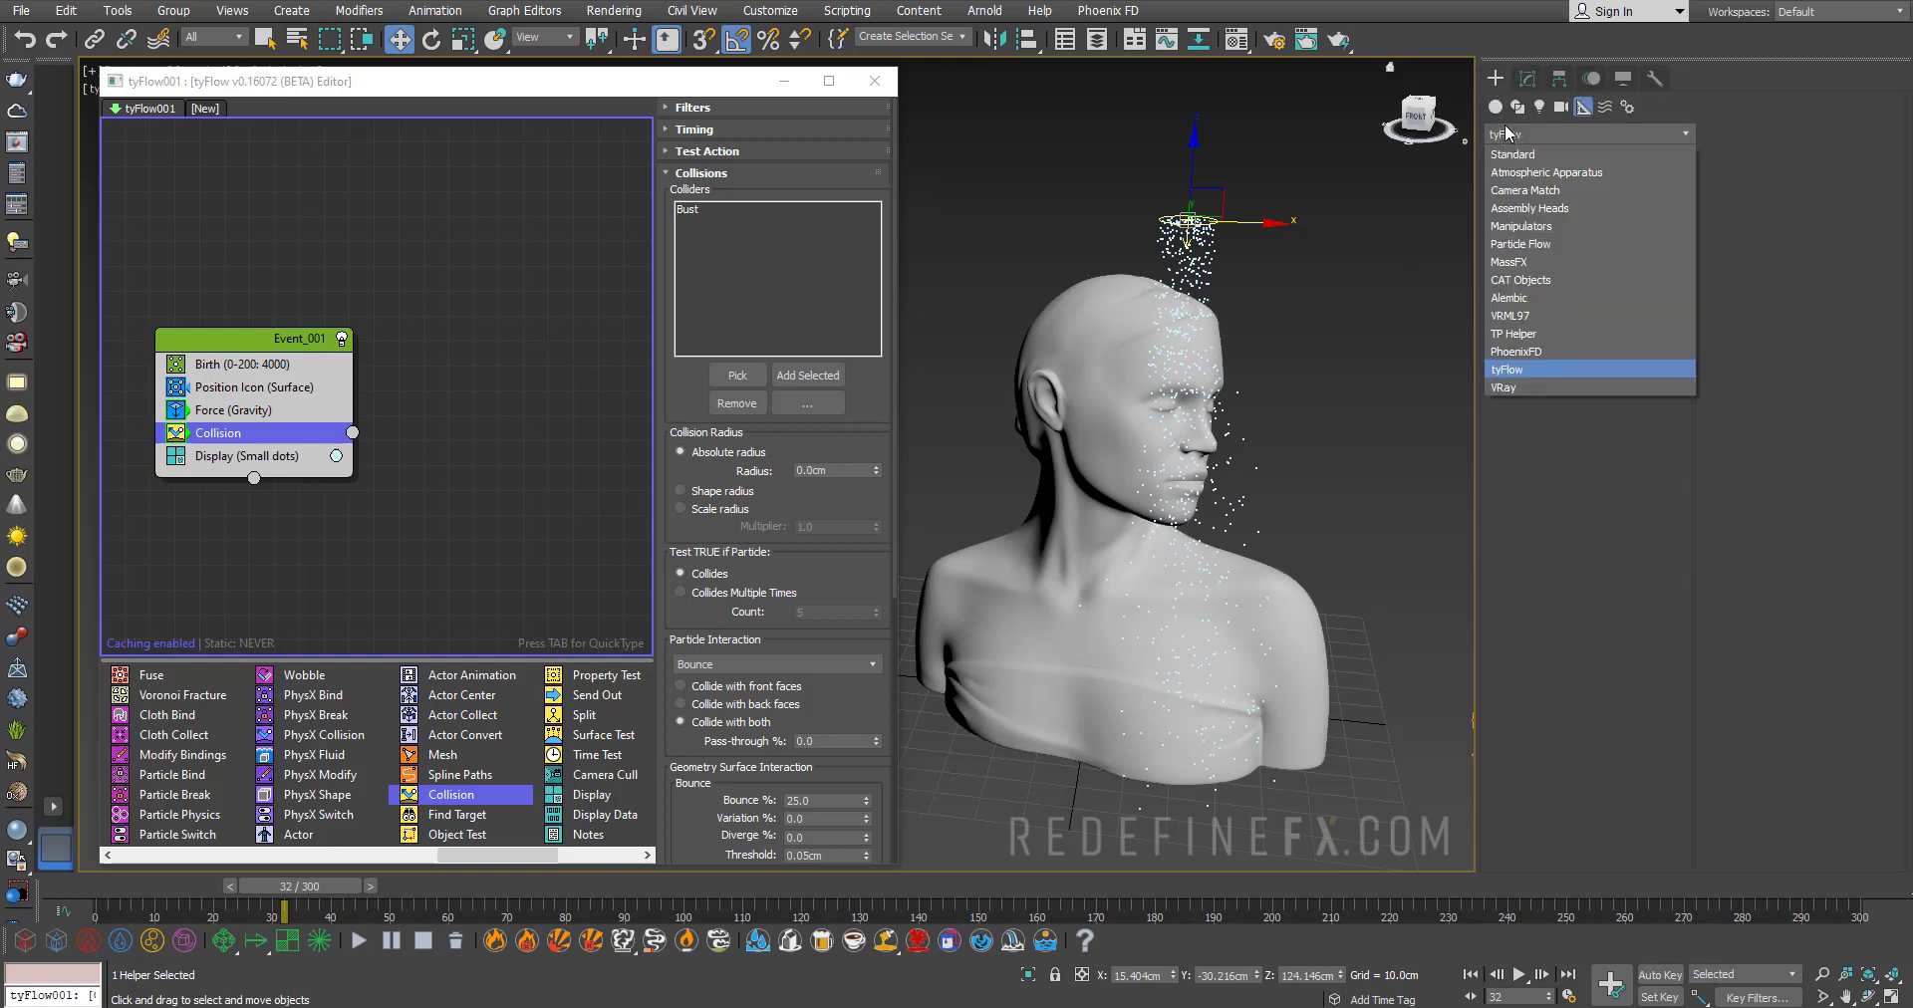
pyautogui.click(1495, 107)
pyautogui.click(1515, 135)
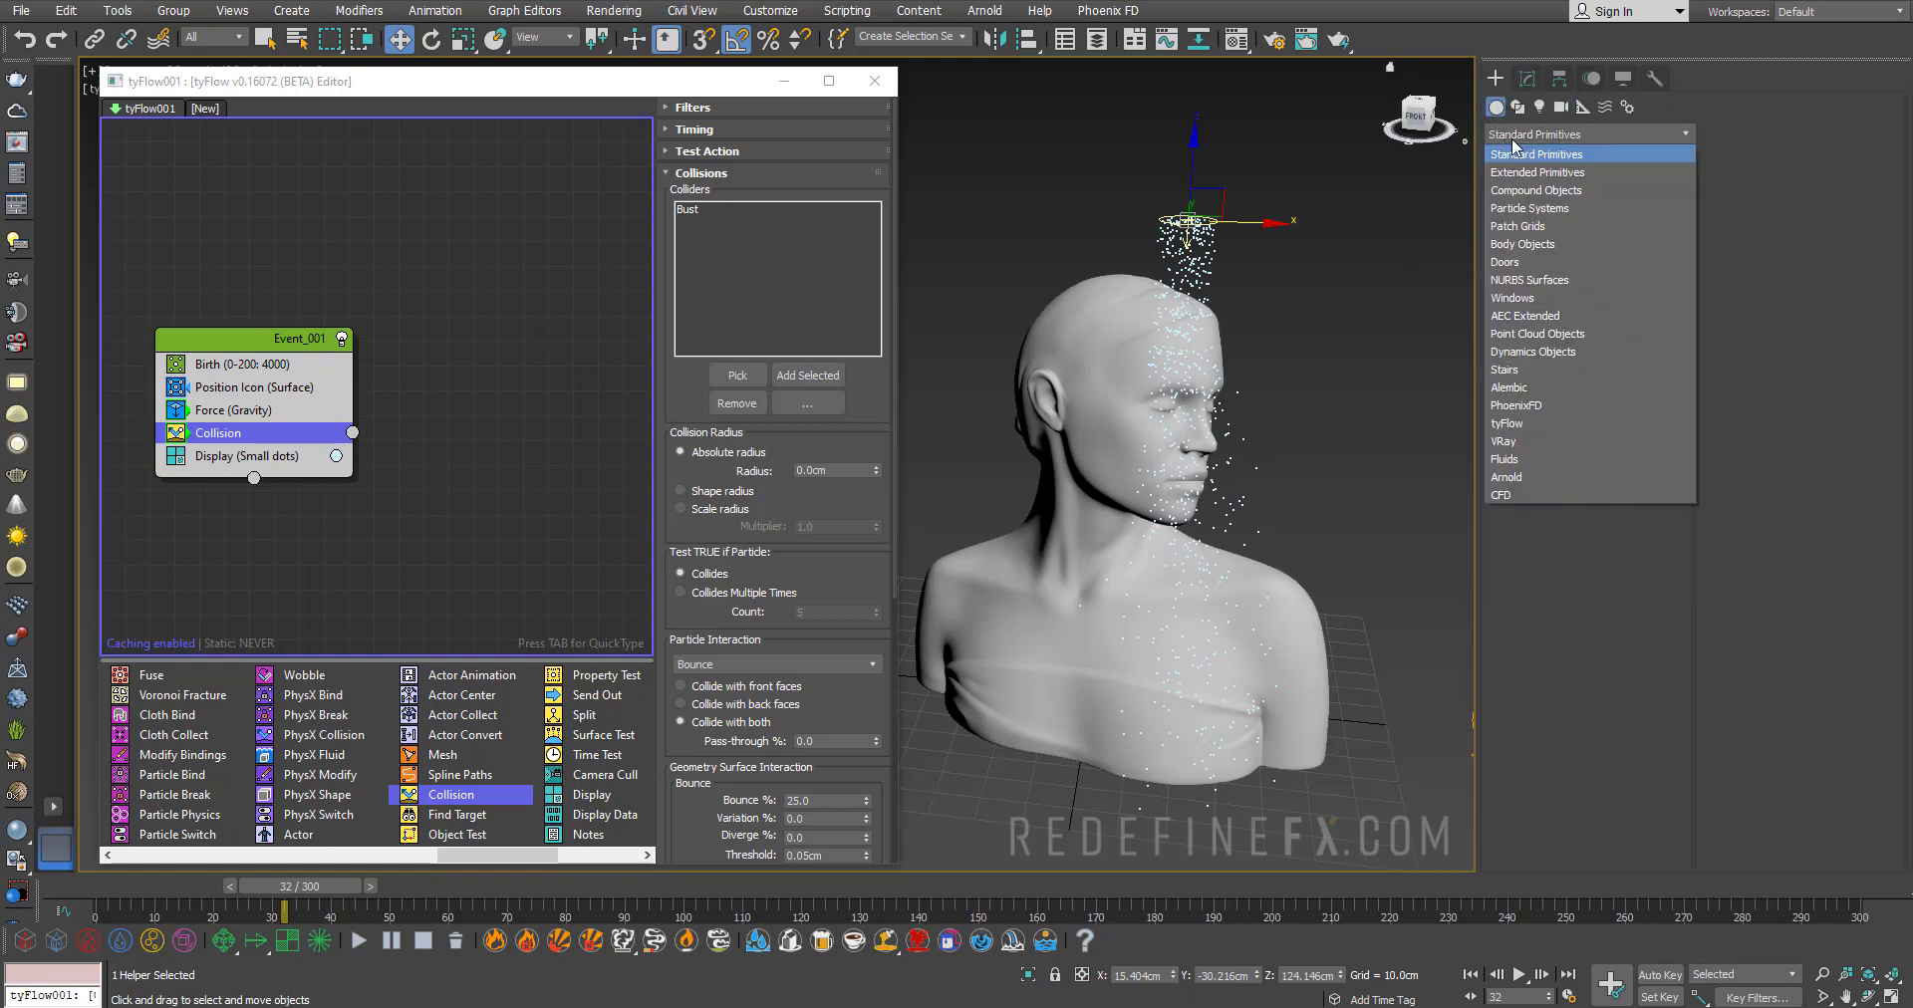
pyautogui.click(1510, 424)
pyautogui.click(1625, 199)
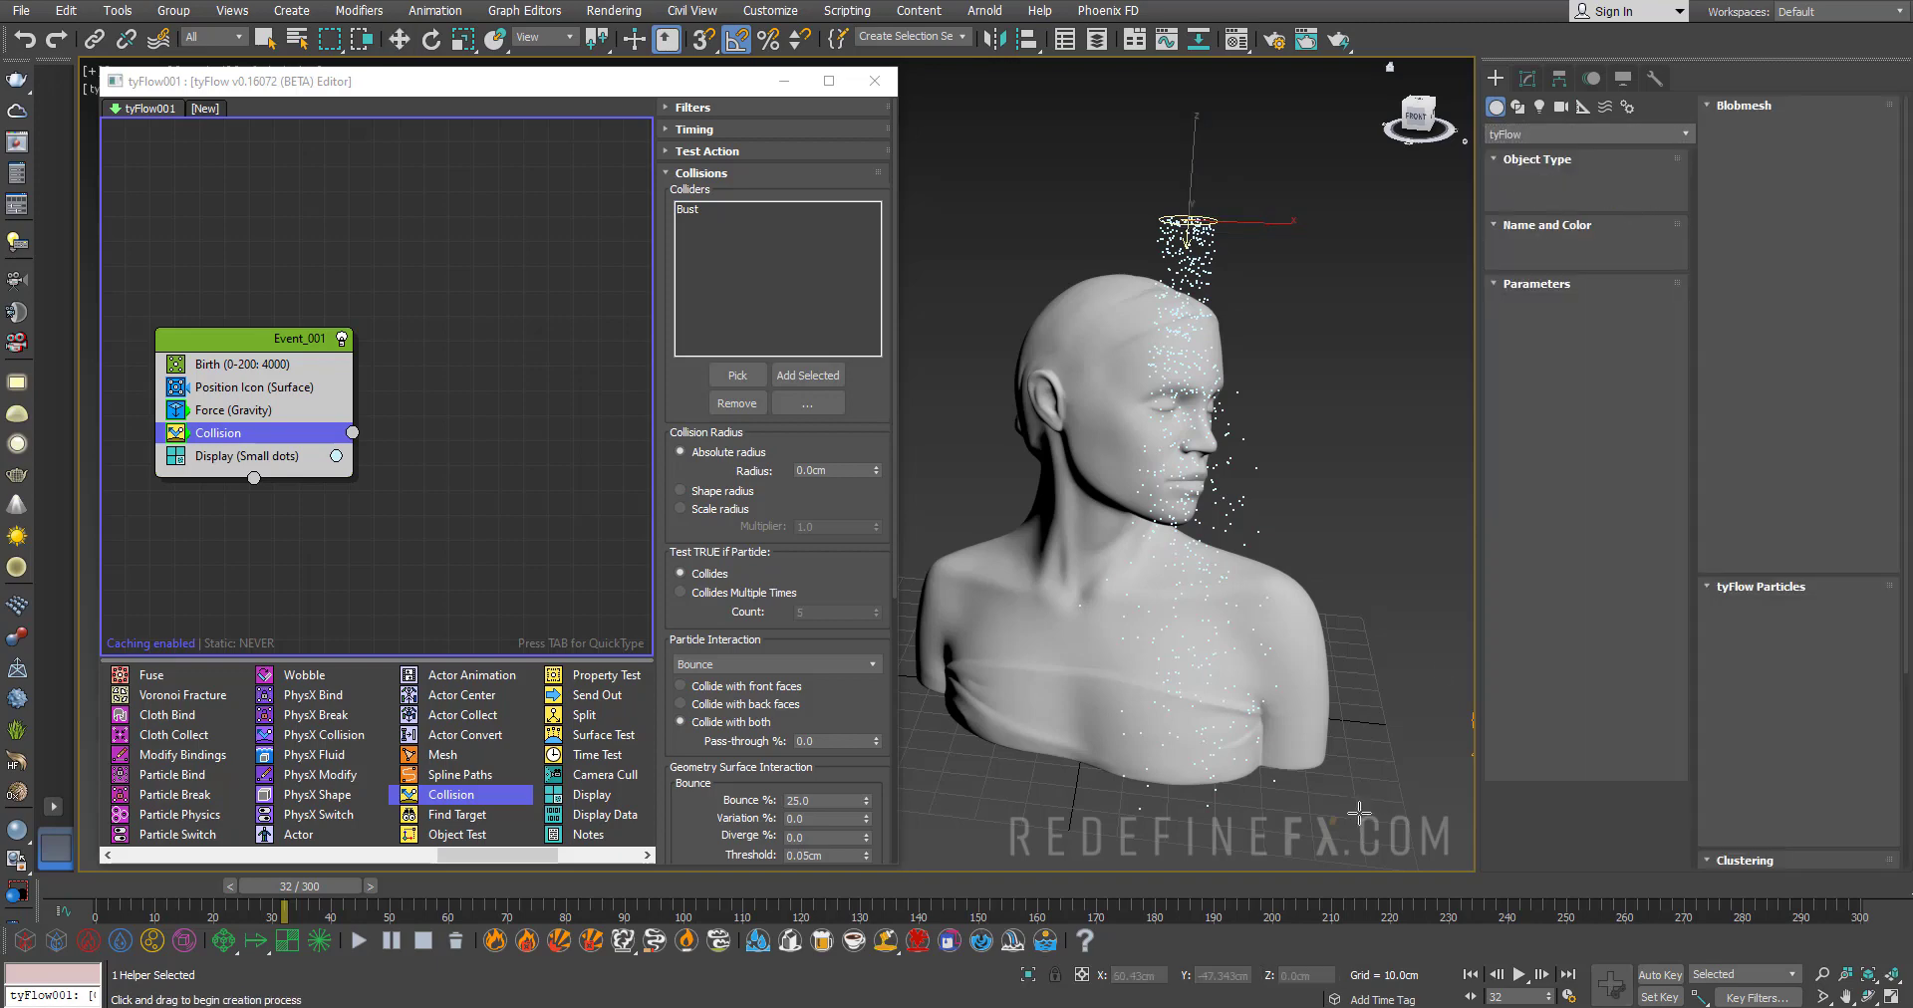
pyautogui.click(1368, 762)
pyautogui.click(1527, 80)
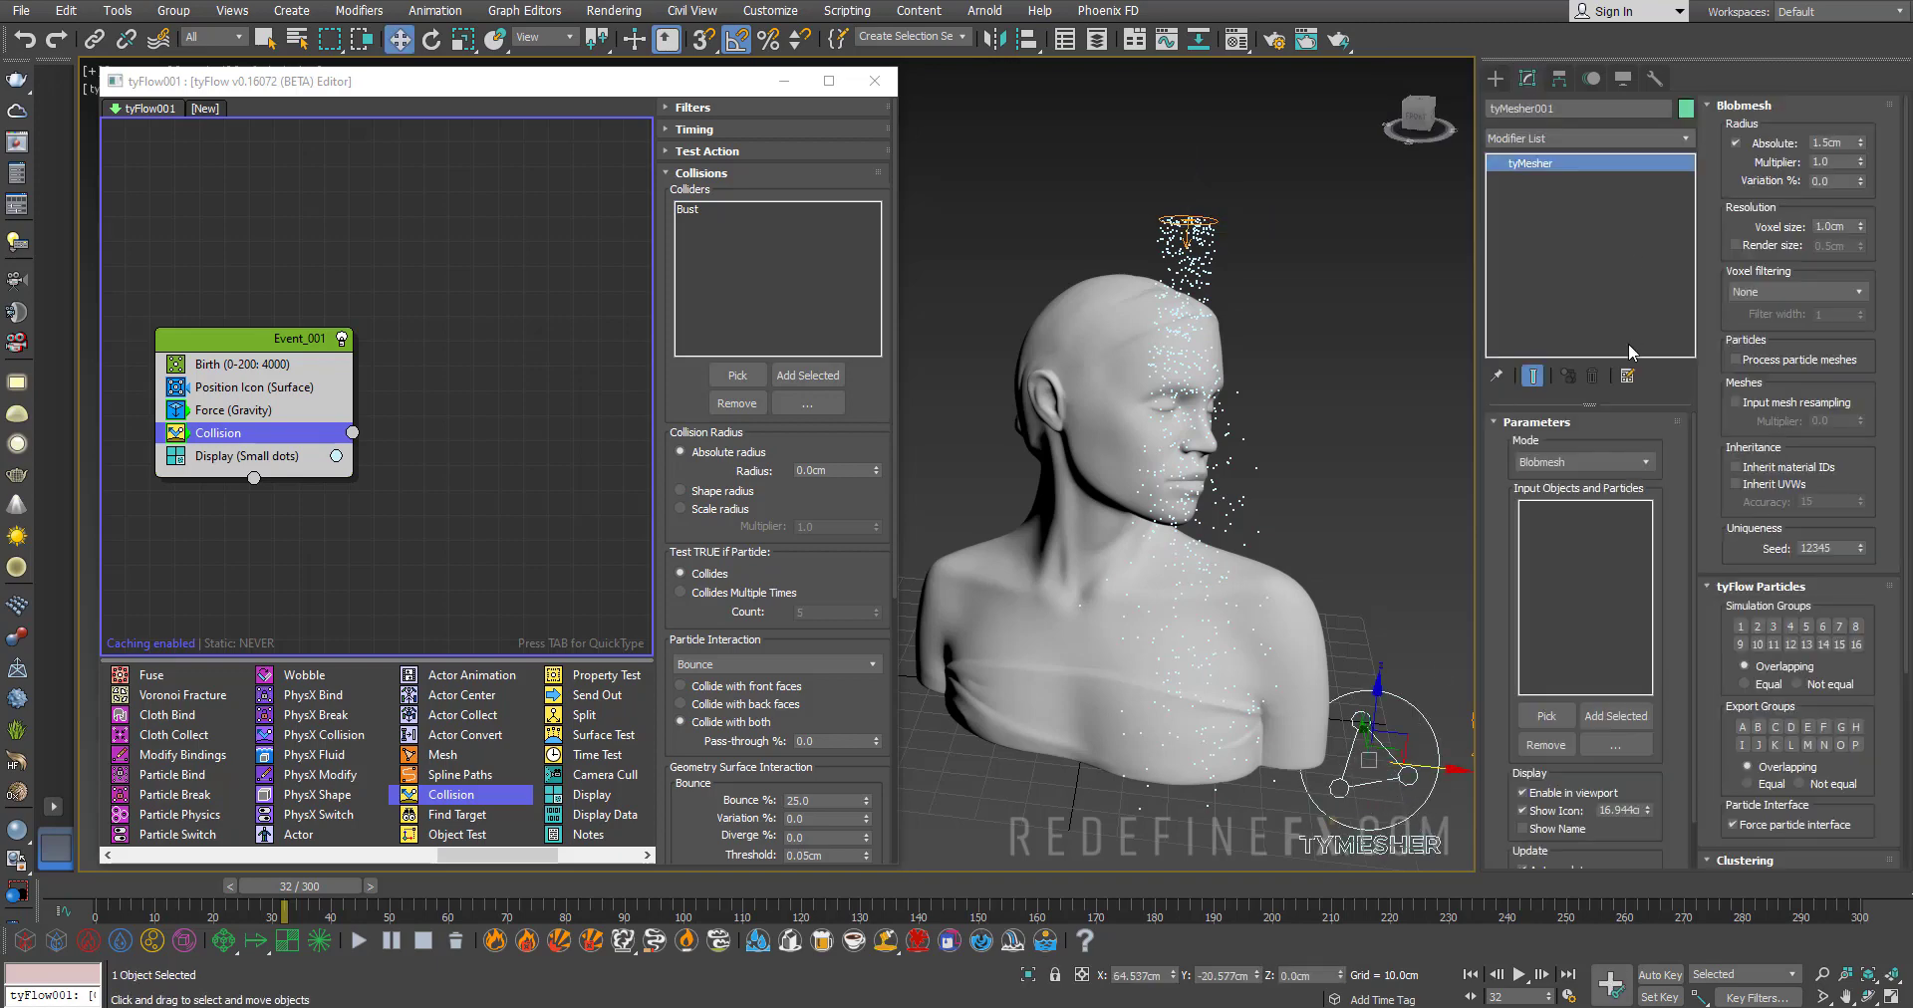
# Assign the tyFlow object as the tyMesher's input
pyautogui.click(1546, 716)
pyautogui.scroll(-4, 1286, 570)
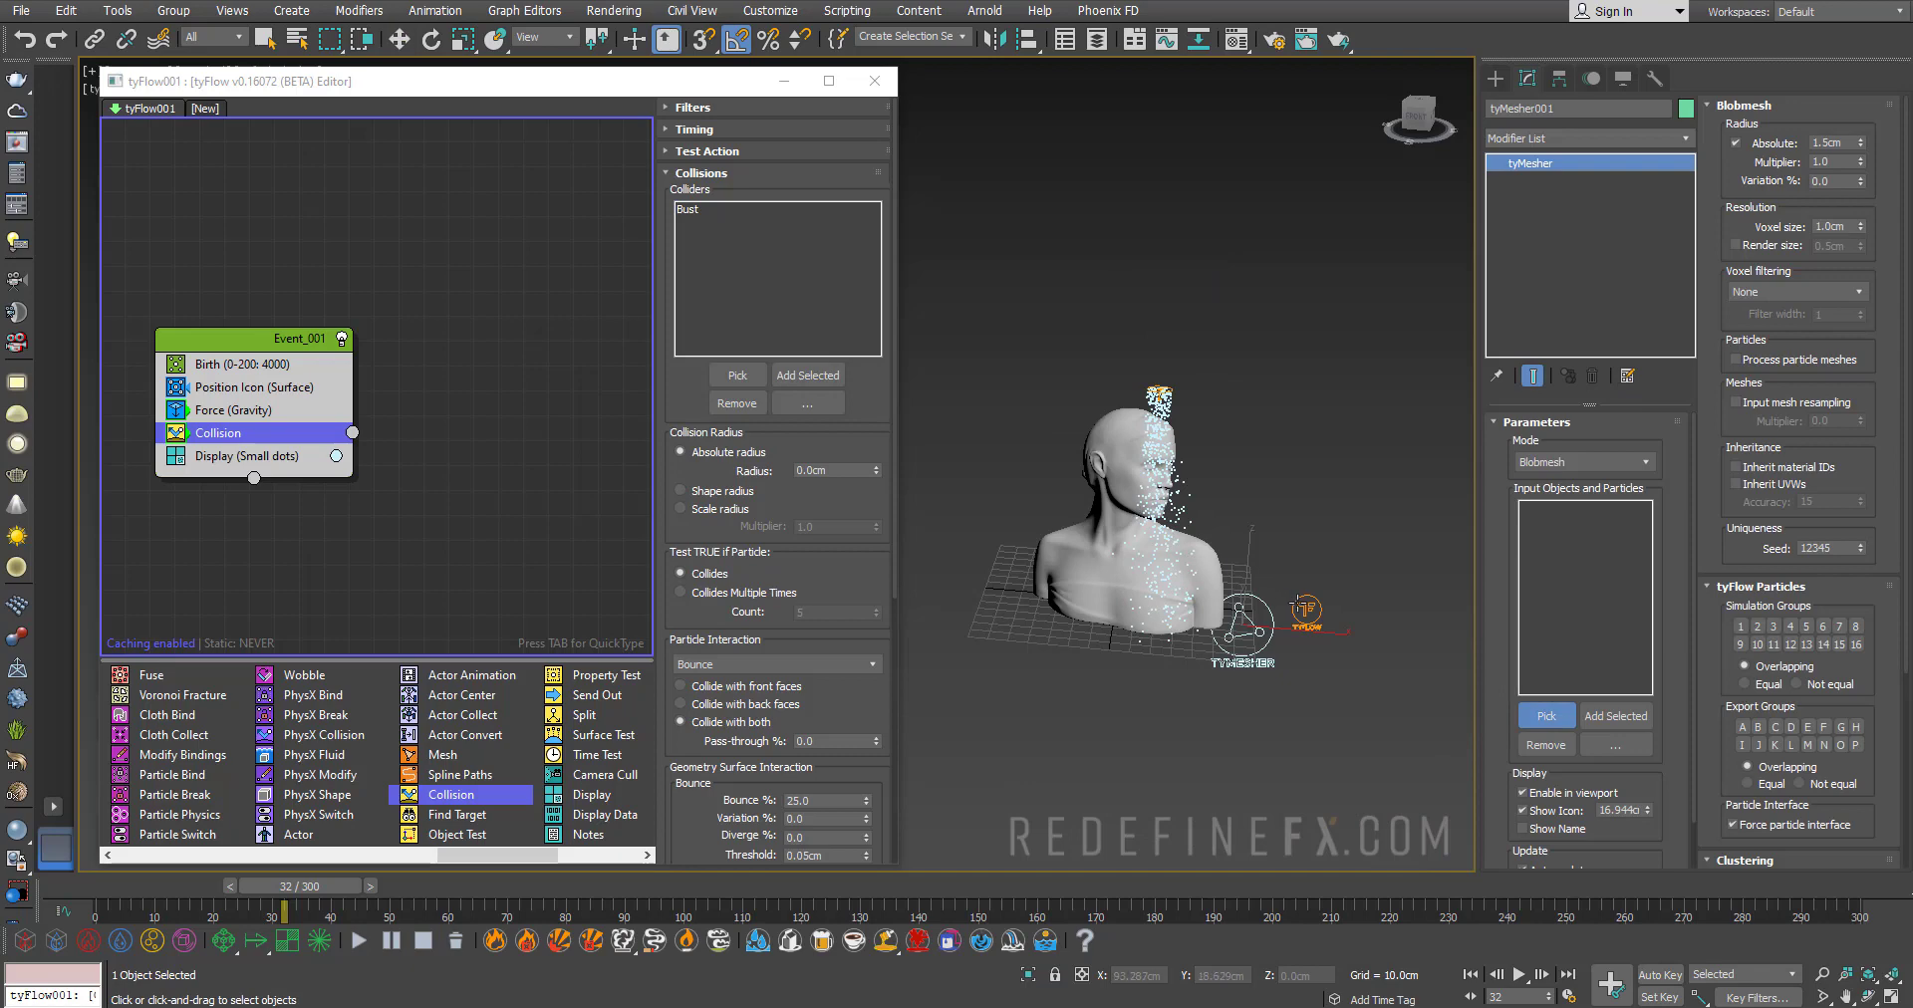
pyautogui.click(1298, 605)
# Examine how the meshed particle stream falls over the bust across roughly the first 47 frames, from different angles
pyautogui.scroll(6, 1170, 437)
pyautogui.moveTo(299, 886); pyautogui.dragTo(395, 888)
pyautogui.press('w')
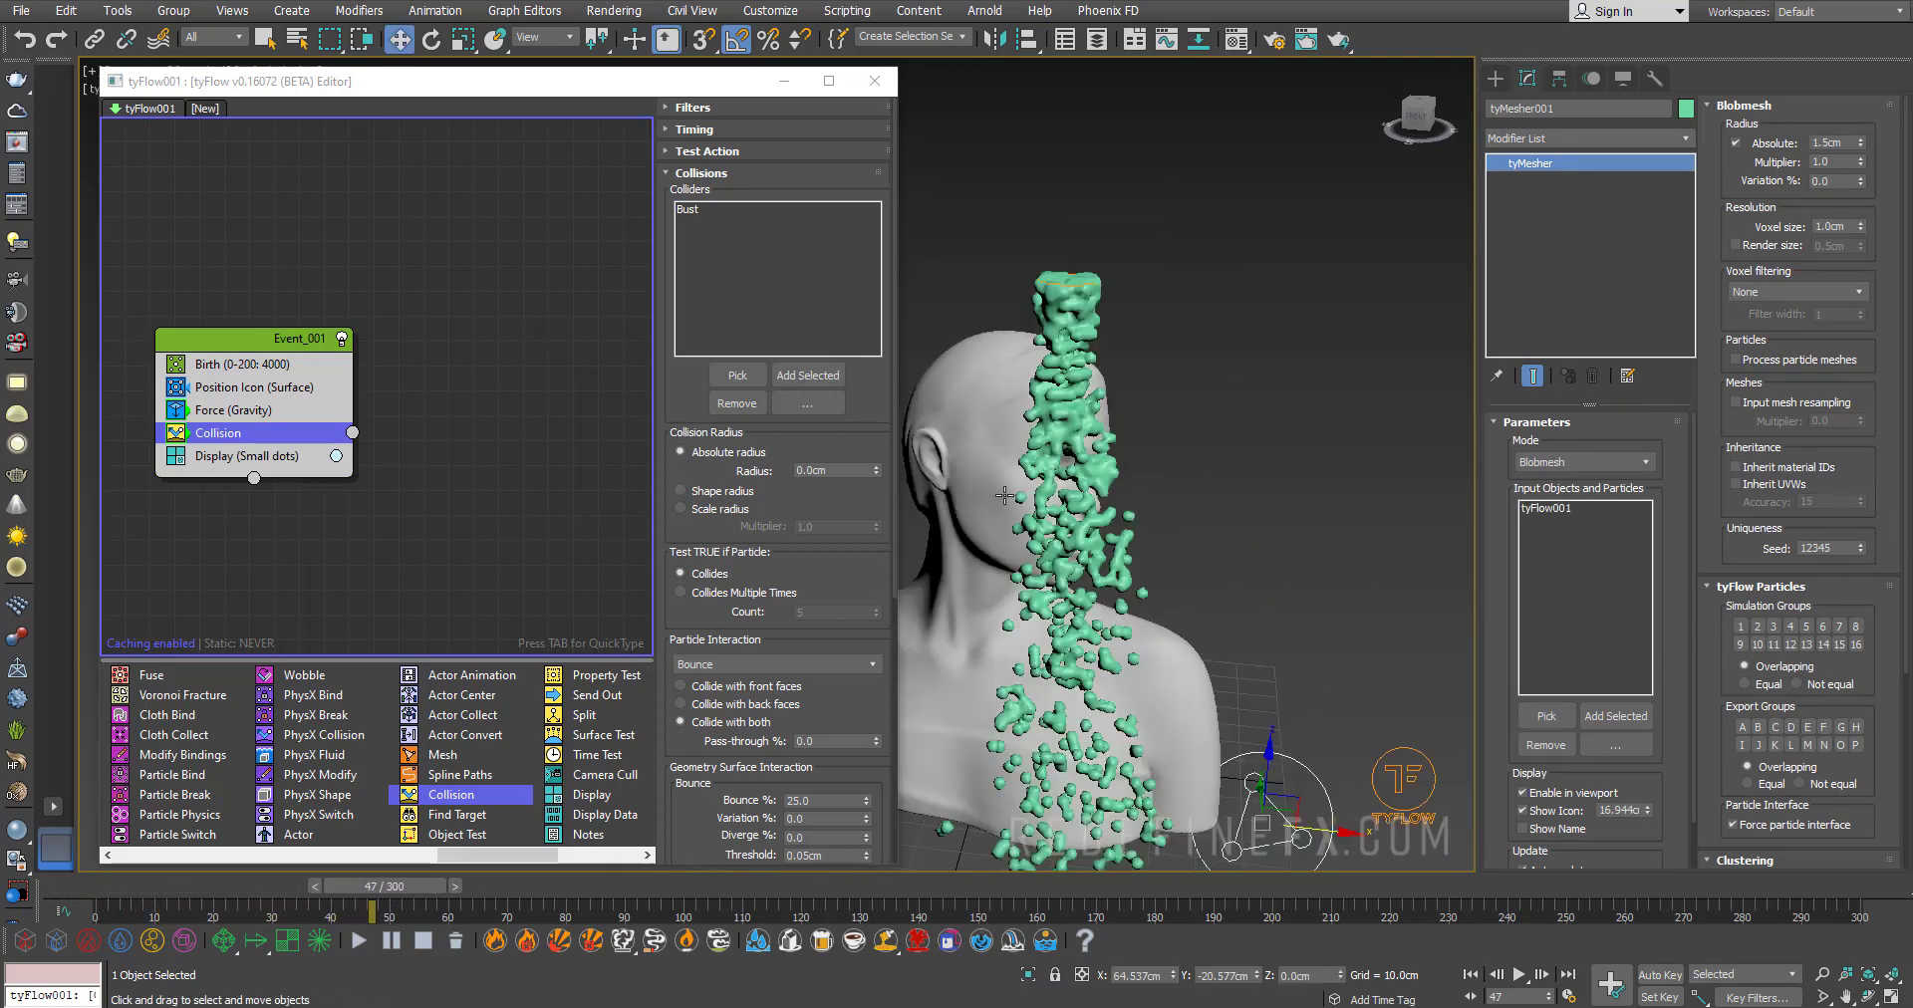
pyautogui.keyDown('alt'); pyautogui.moveTo(1154, 486); pyautogui.dragTo(1208, 457, button='middle'); pyautogui.keyUp('alt')
pyautogui.moveTo(1045, 629); pyautogui.dragTo(1092, 534, button='middle')
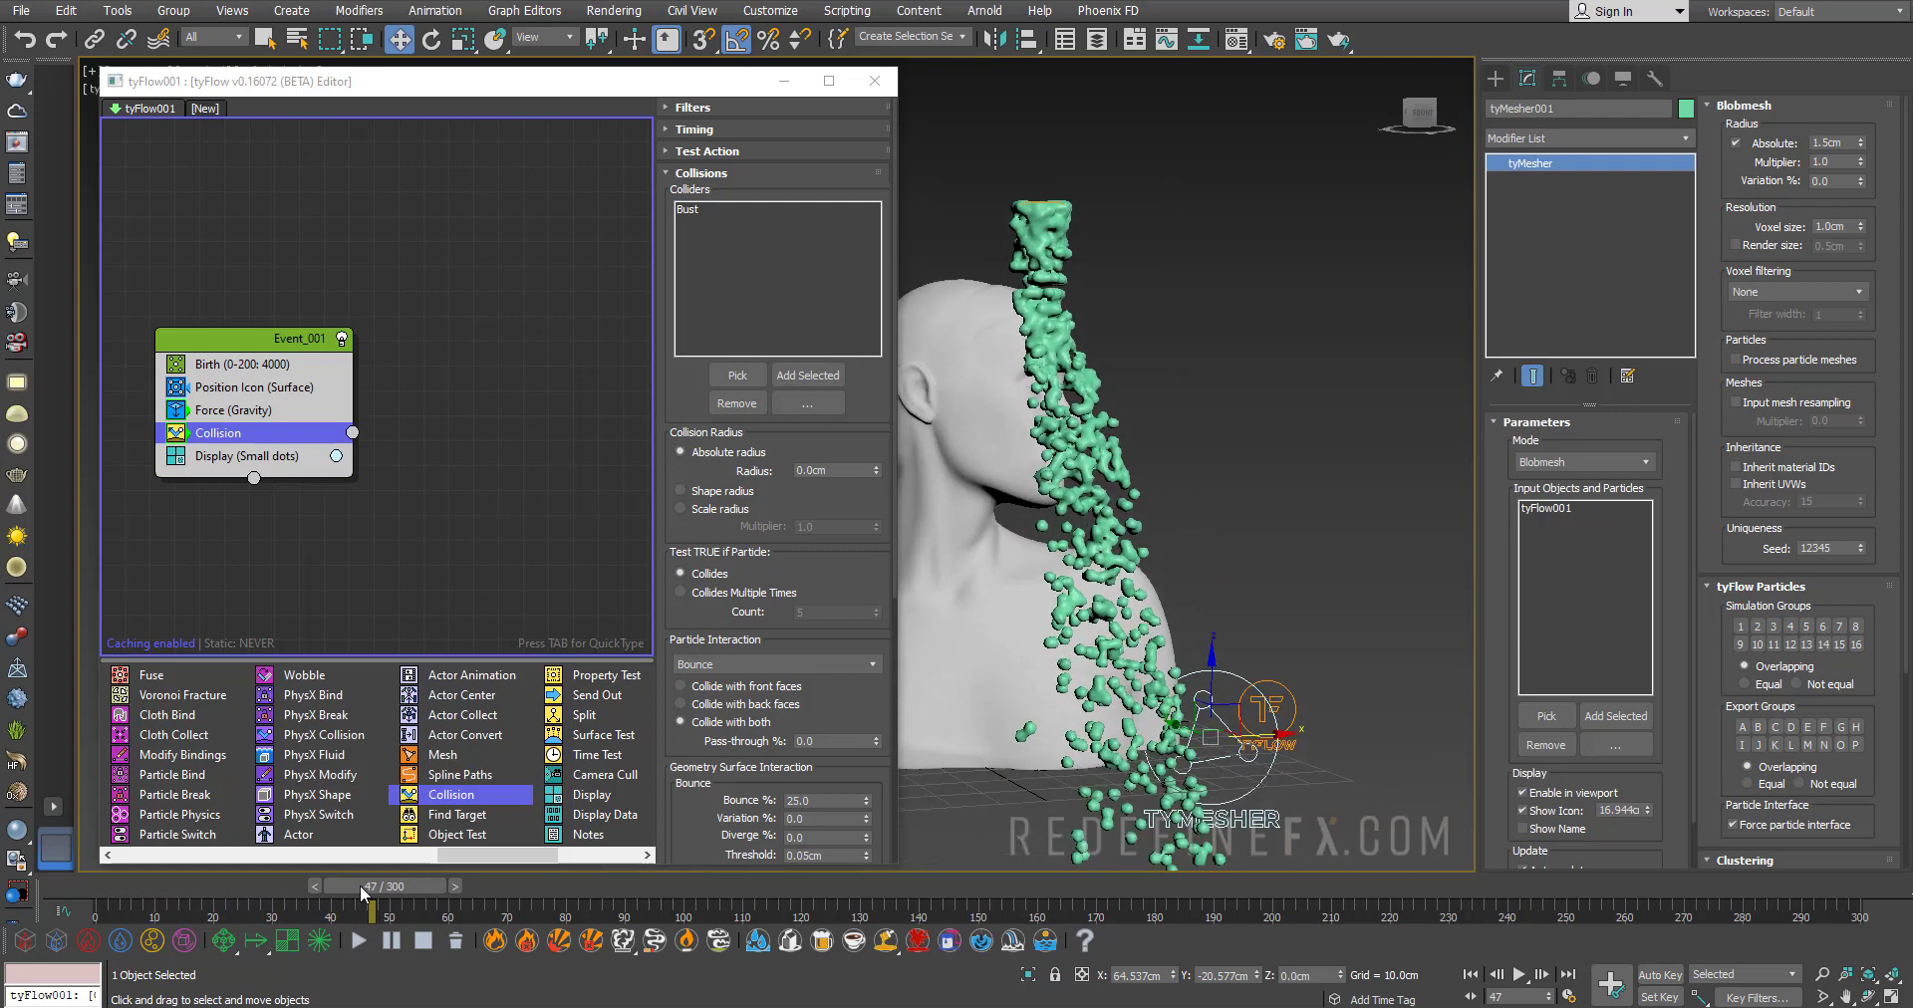
pyautogui.moveTo(361, 888); pyautogui.dragTo(163, 888)
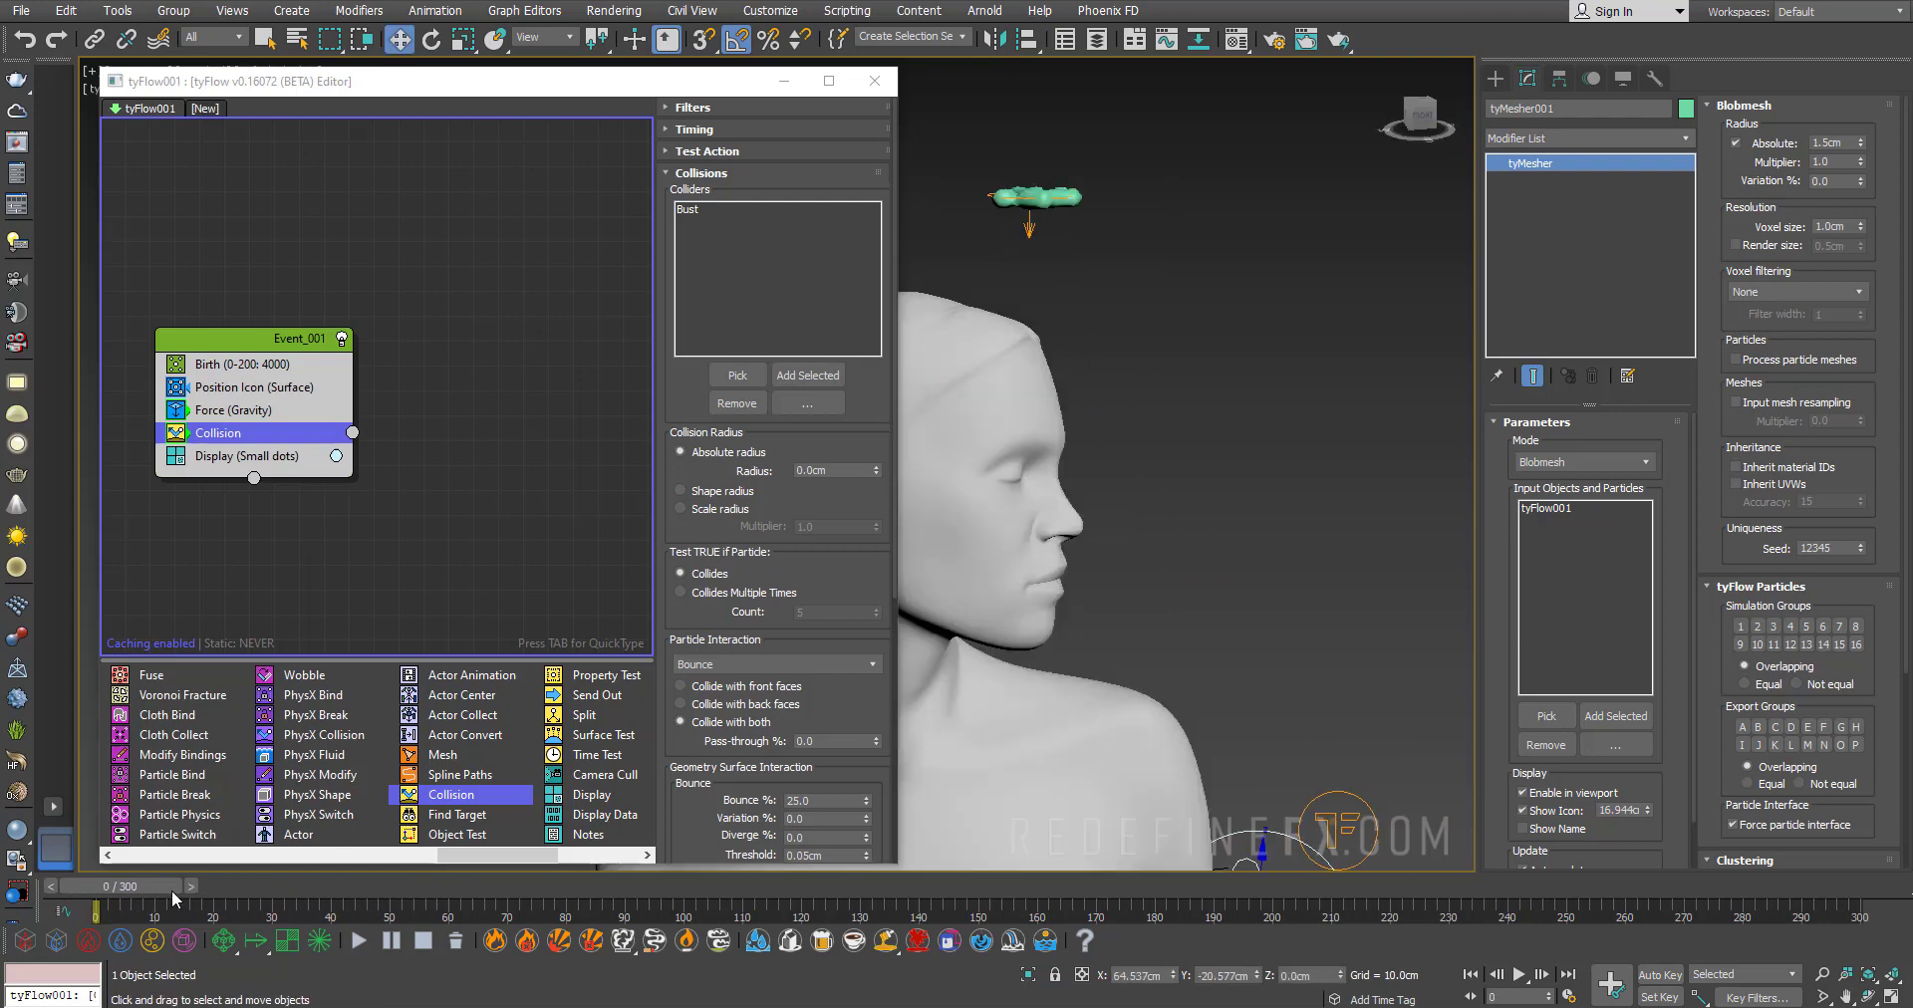
pyautogui.moveTo(169, 888); pyautogui.dragTo(348, 889)
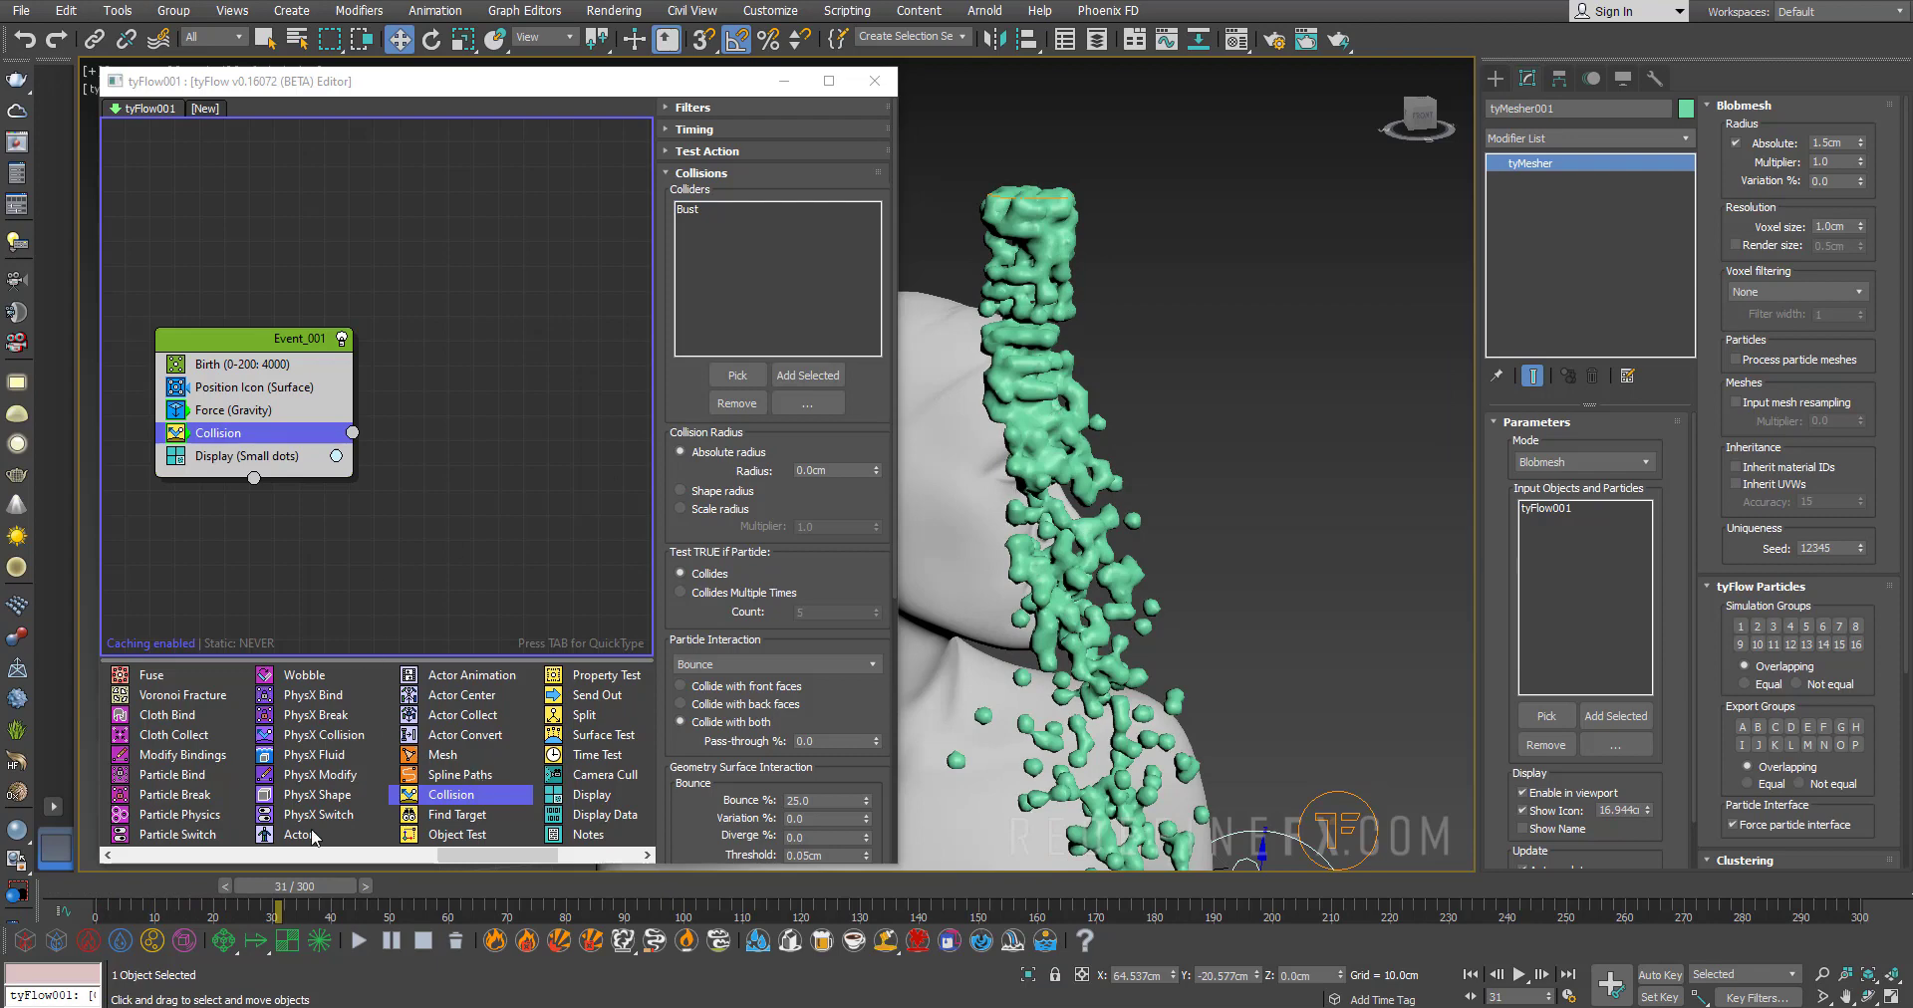
# Add a Particle Bind operator above Collision in the particle event and set its stiffness to 0.5
pyautogui.moveTo(170, 781); pyautogui.dragTo(264, 430)
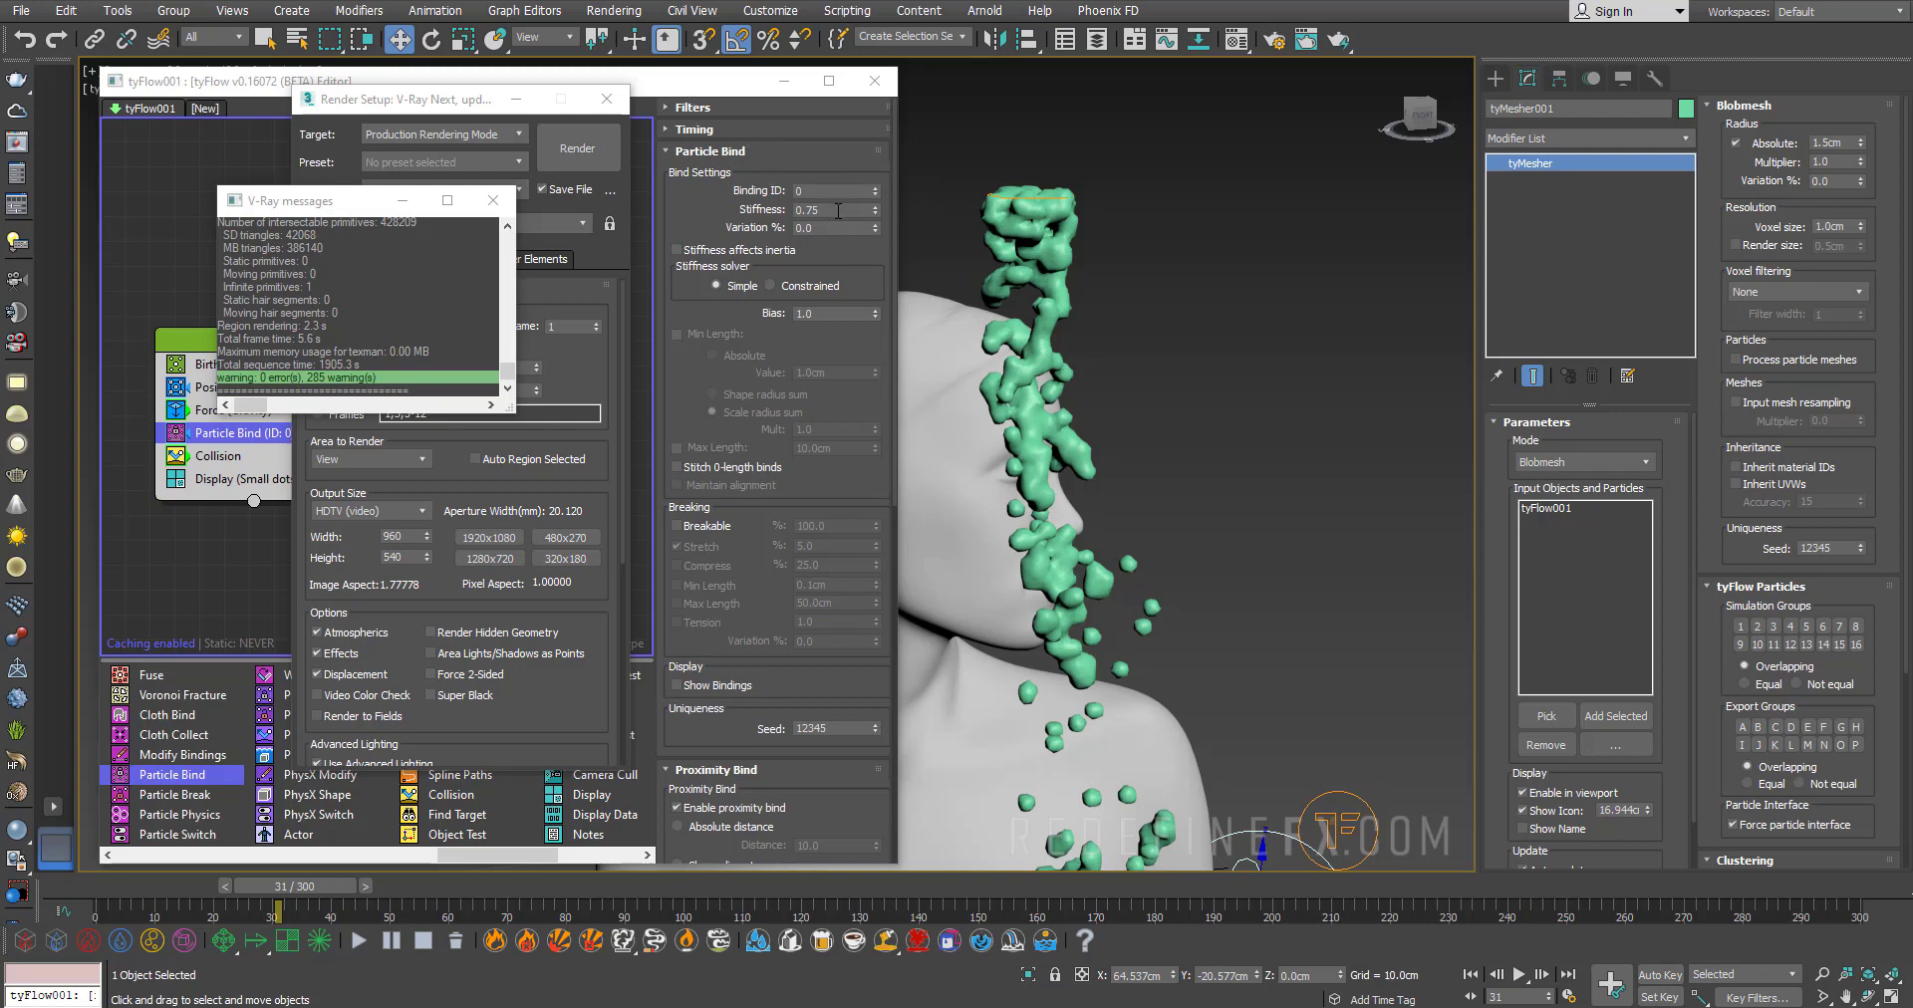
pyautogui.moveTo(838, 210); pyautogui.dragTo(786, 211)
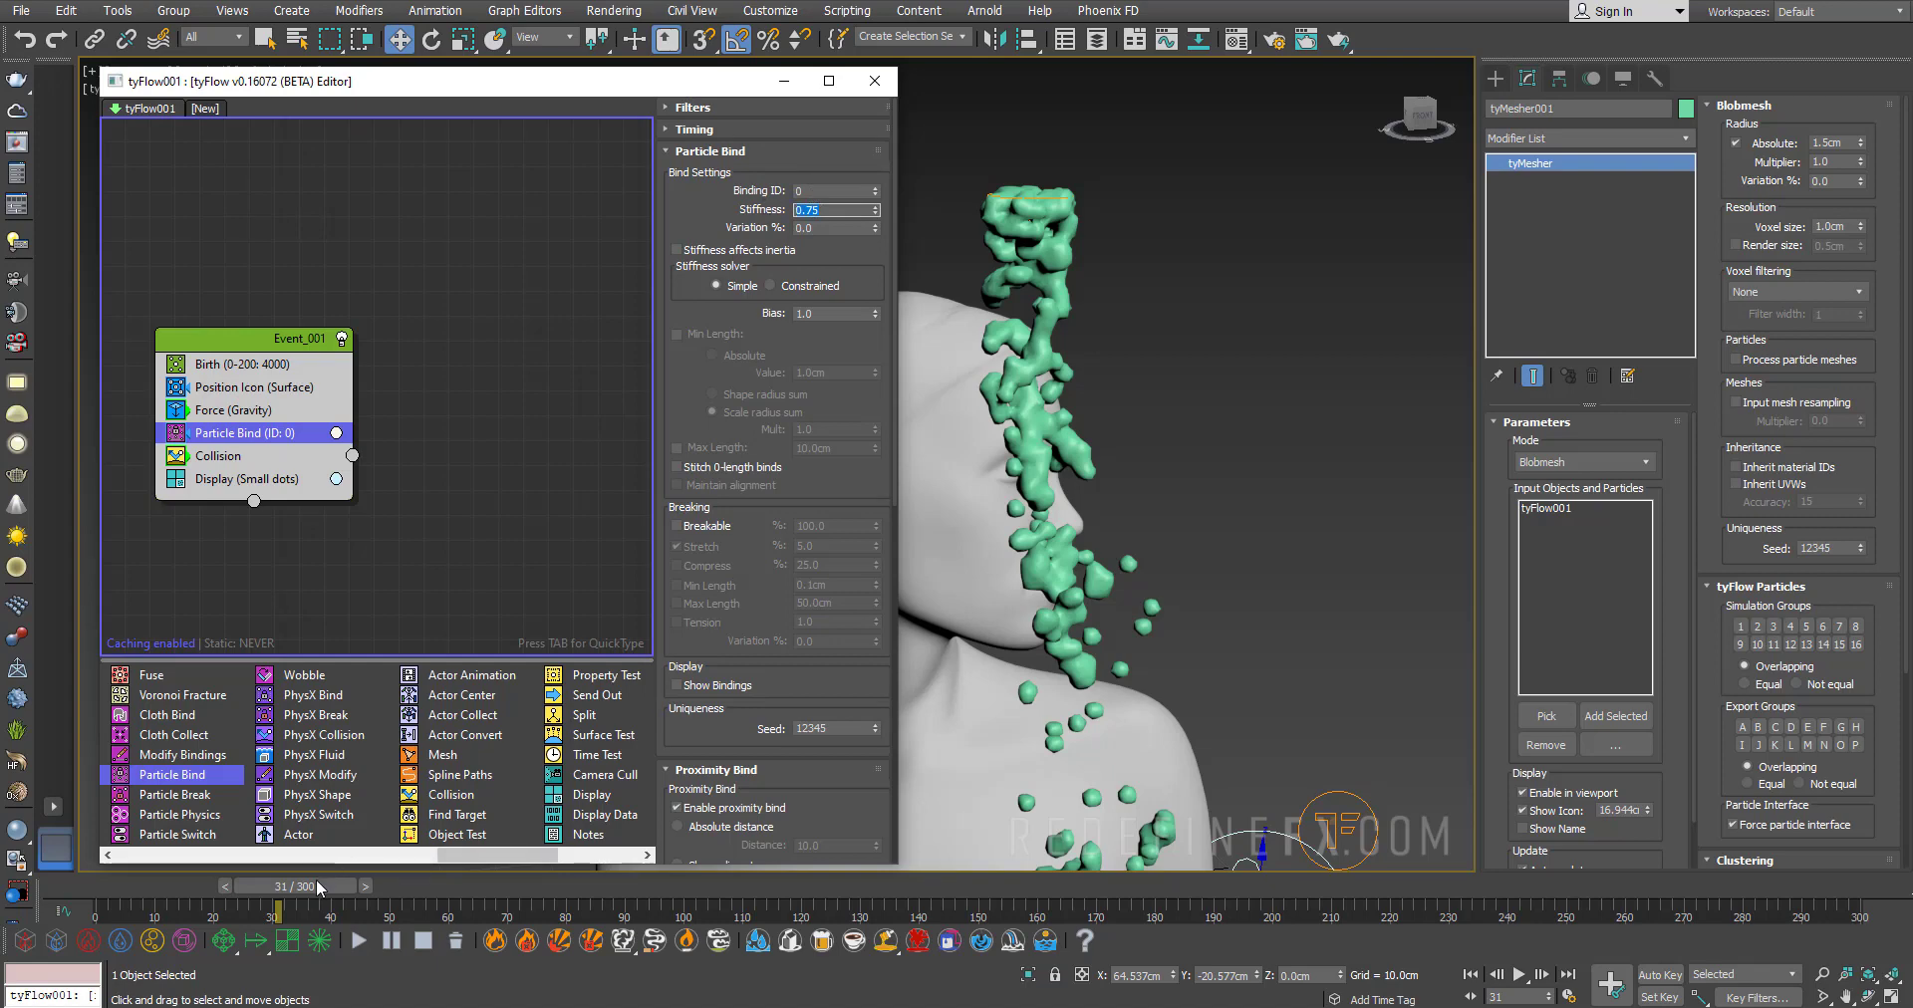
pyautogui.moveTo(309, 889); pyautogui.dragTo(149, 885)
pyautogui.scroll(-4, 1078, 559)
pyautogui.scroll(2, 1079, 559)
pyautogui.doubleClick(830, 208)
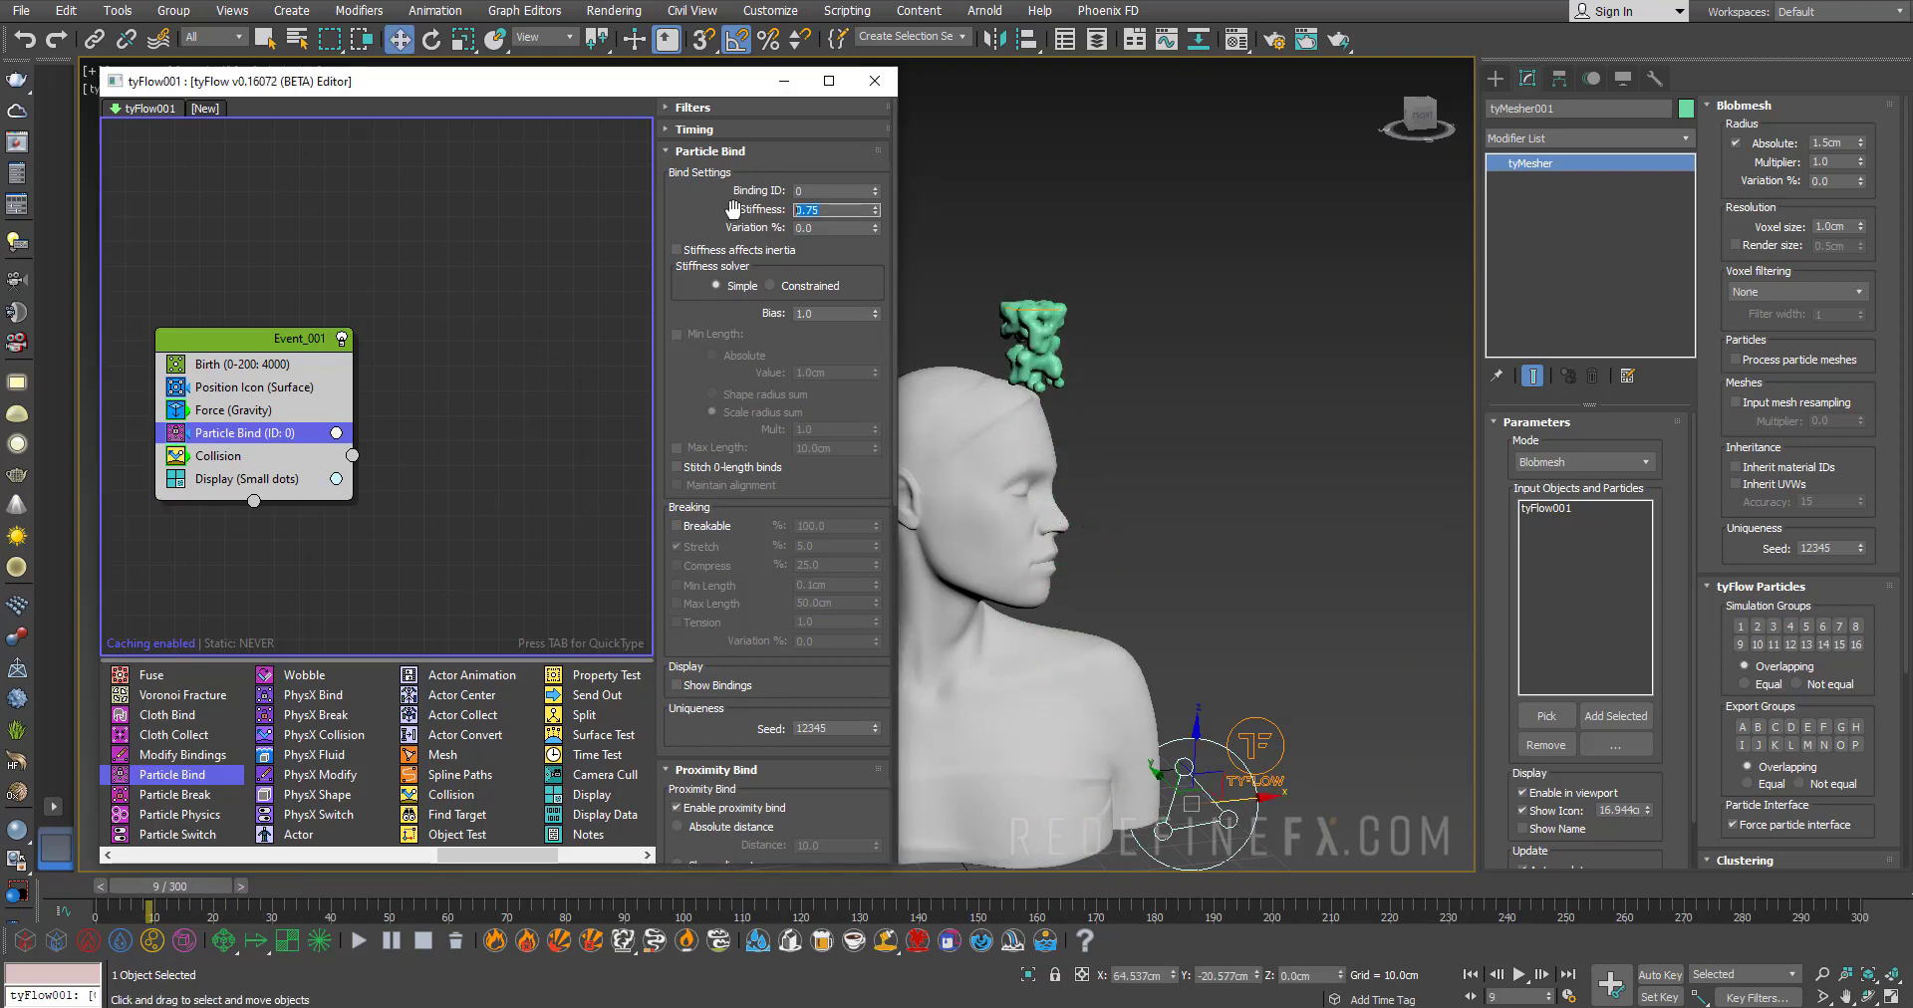
pyautogui.write('0.5')
pyautogui.press('Return')
# Make the Particle Bind bindings breakable at 70% and advance the simulation to about frame 32
pyautogui.click(707, 528)
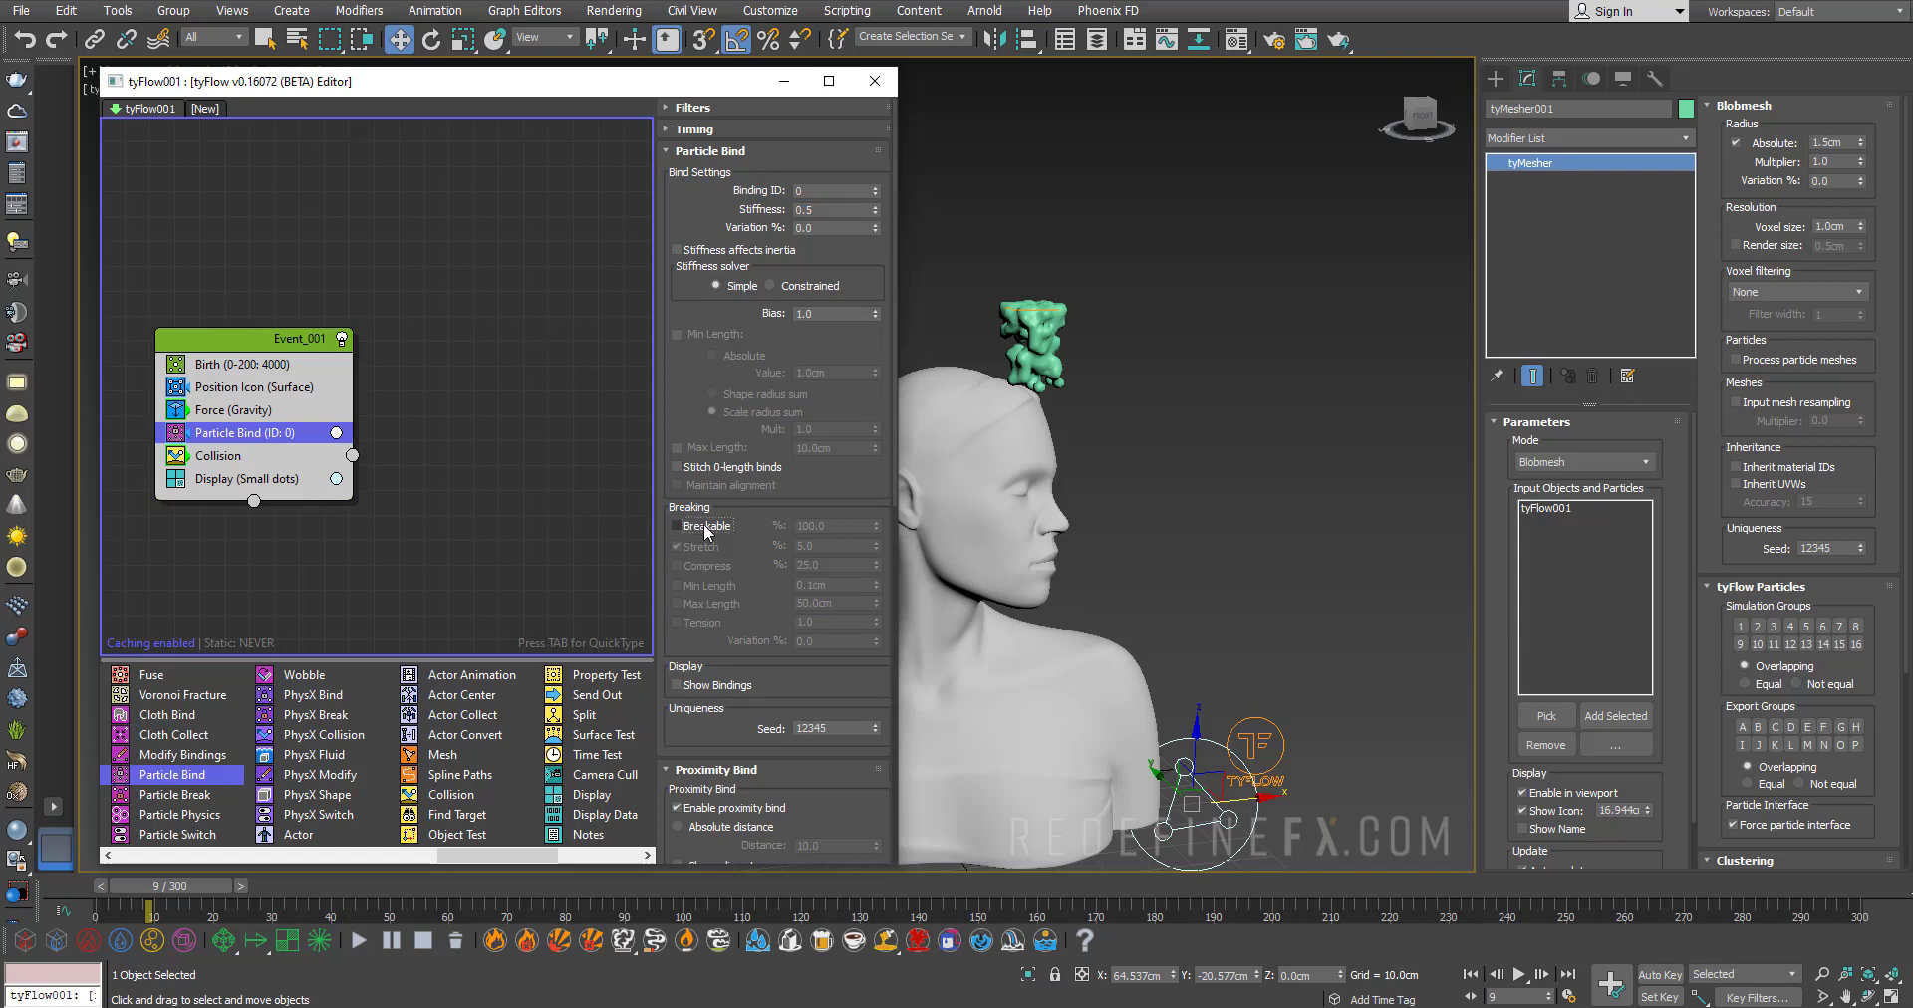
pyautogui.doubleClick(838, 524)
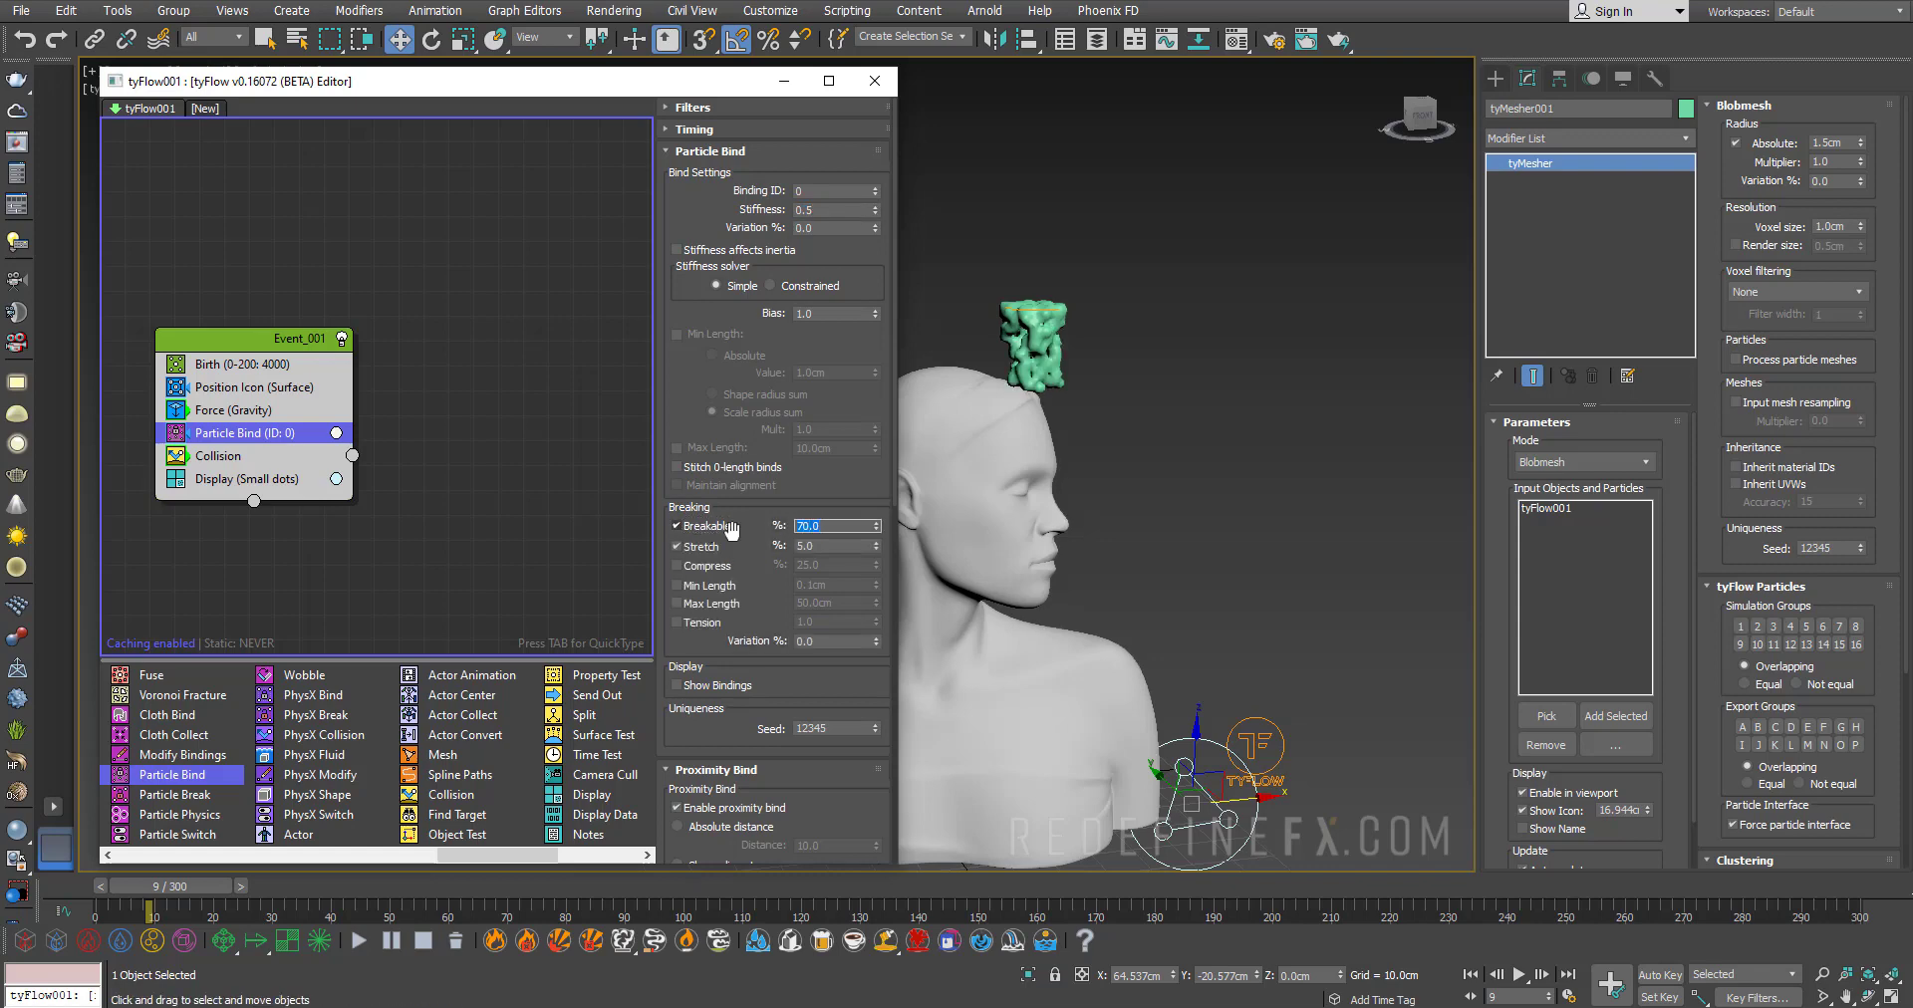
pyautogui.moveTo(170, 886); pyautogui.dragTo(299, 886)
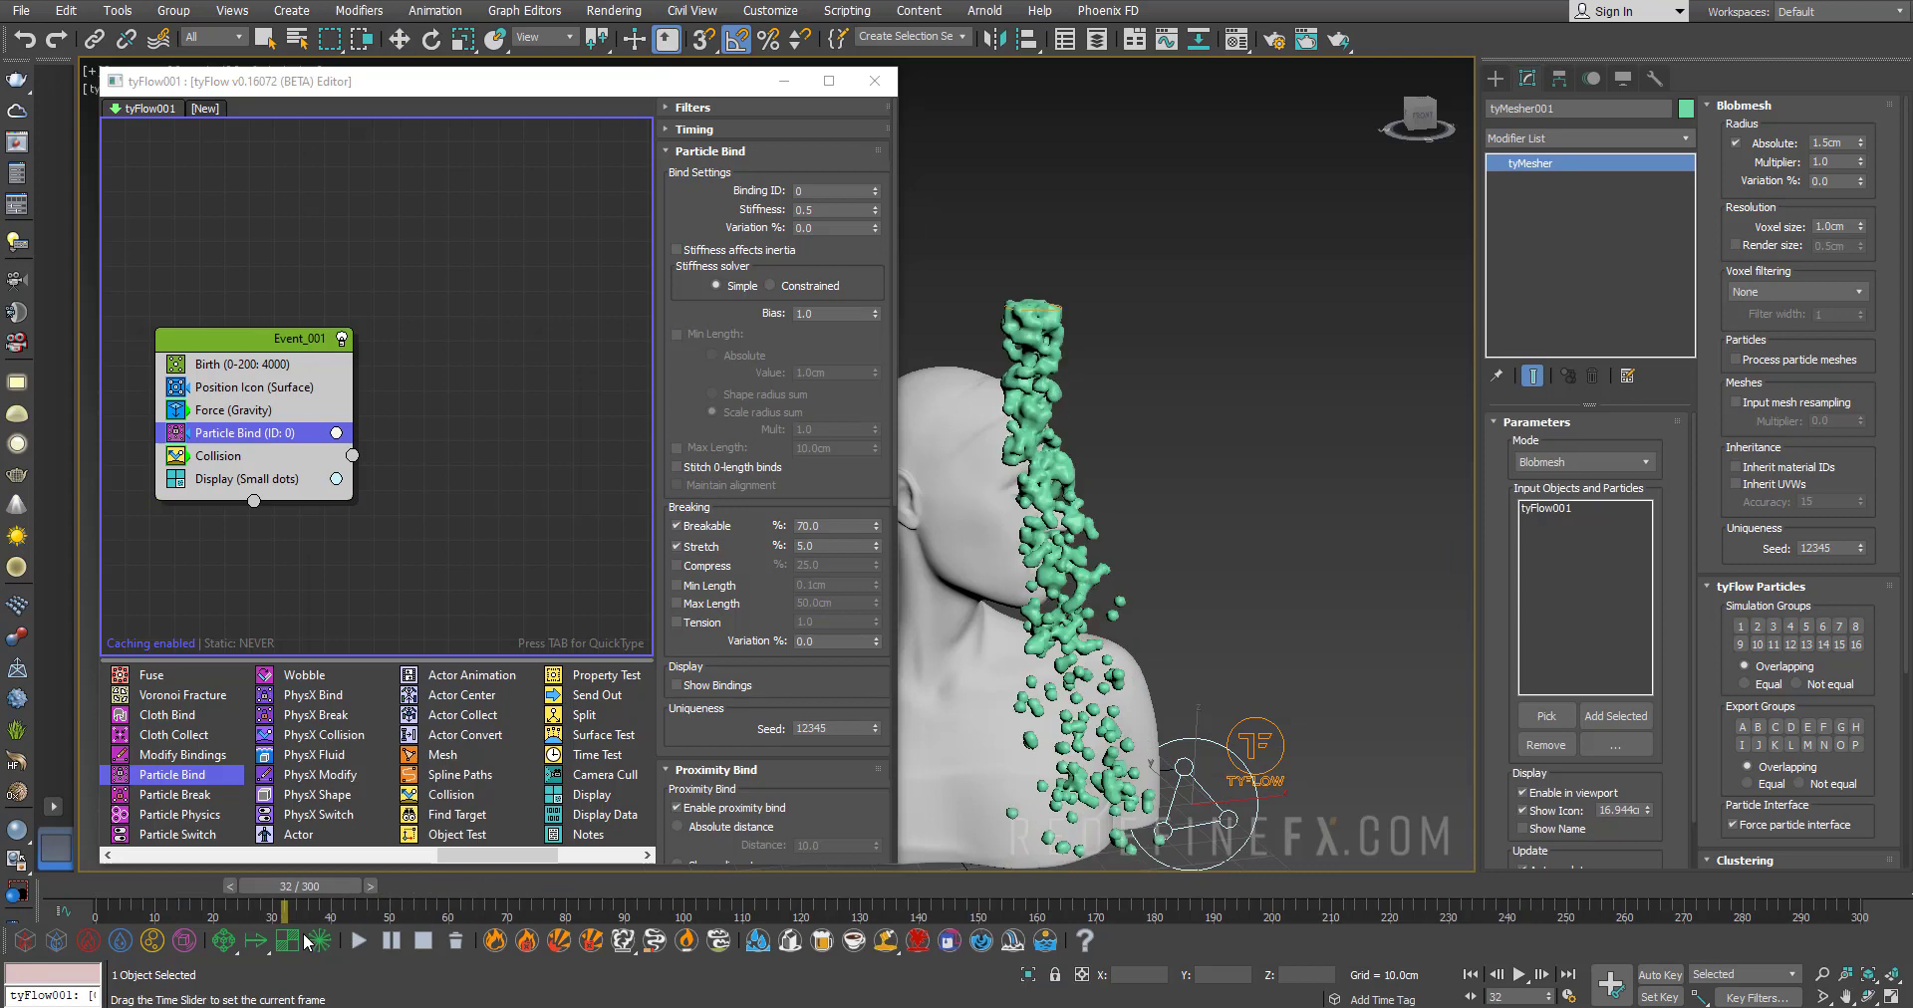
# Raise the Birth operator's total particle count to 8000
pyautogui.click(243, 365)
pyautogui.moveTo(851, 193); pyautogui.dragTo(747, 209)
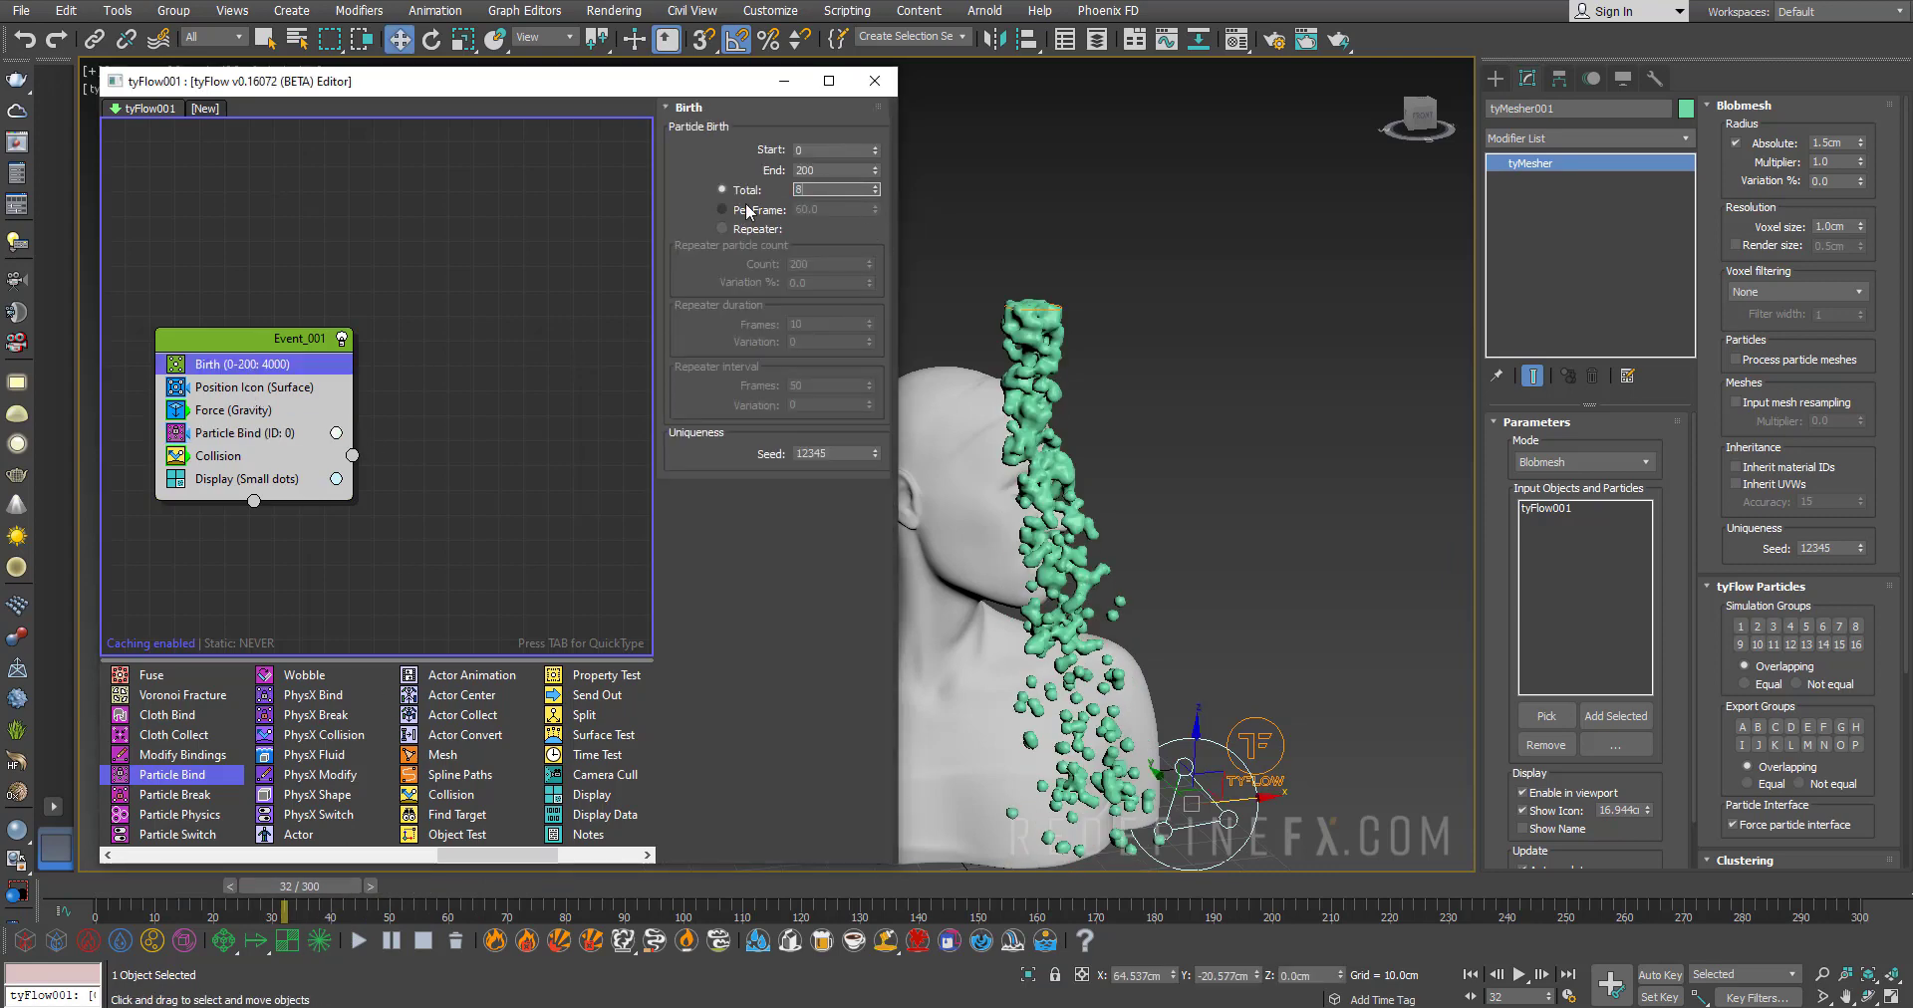
pyautogui.write('8000')
pyautogui.press('Return')
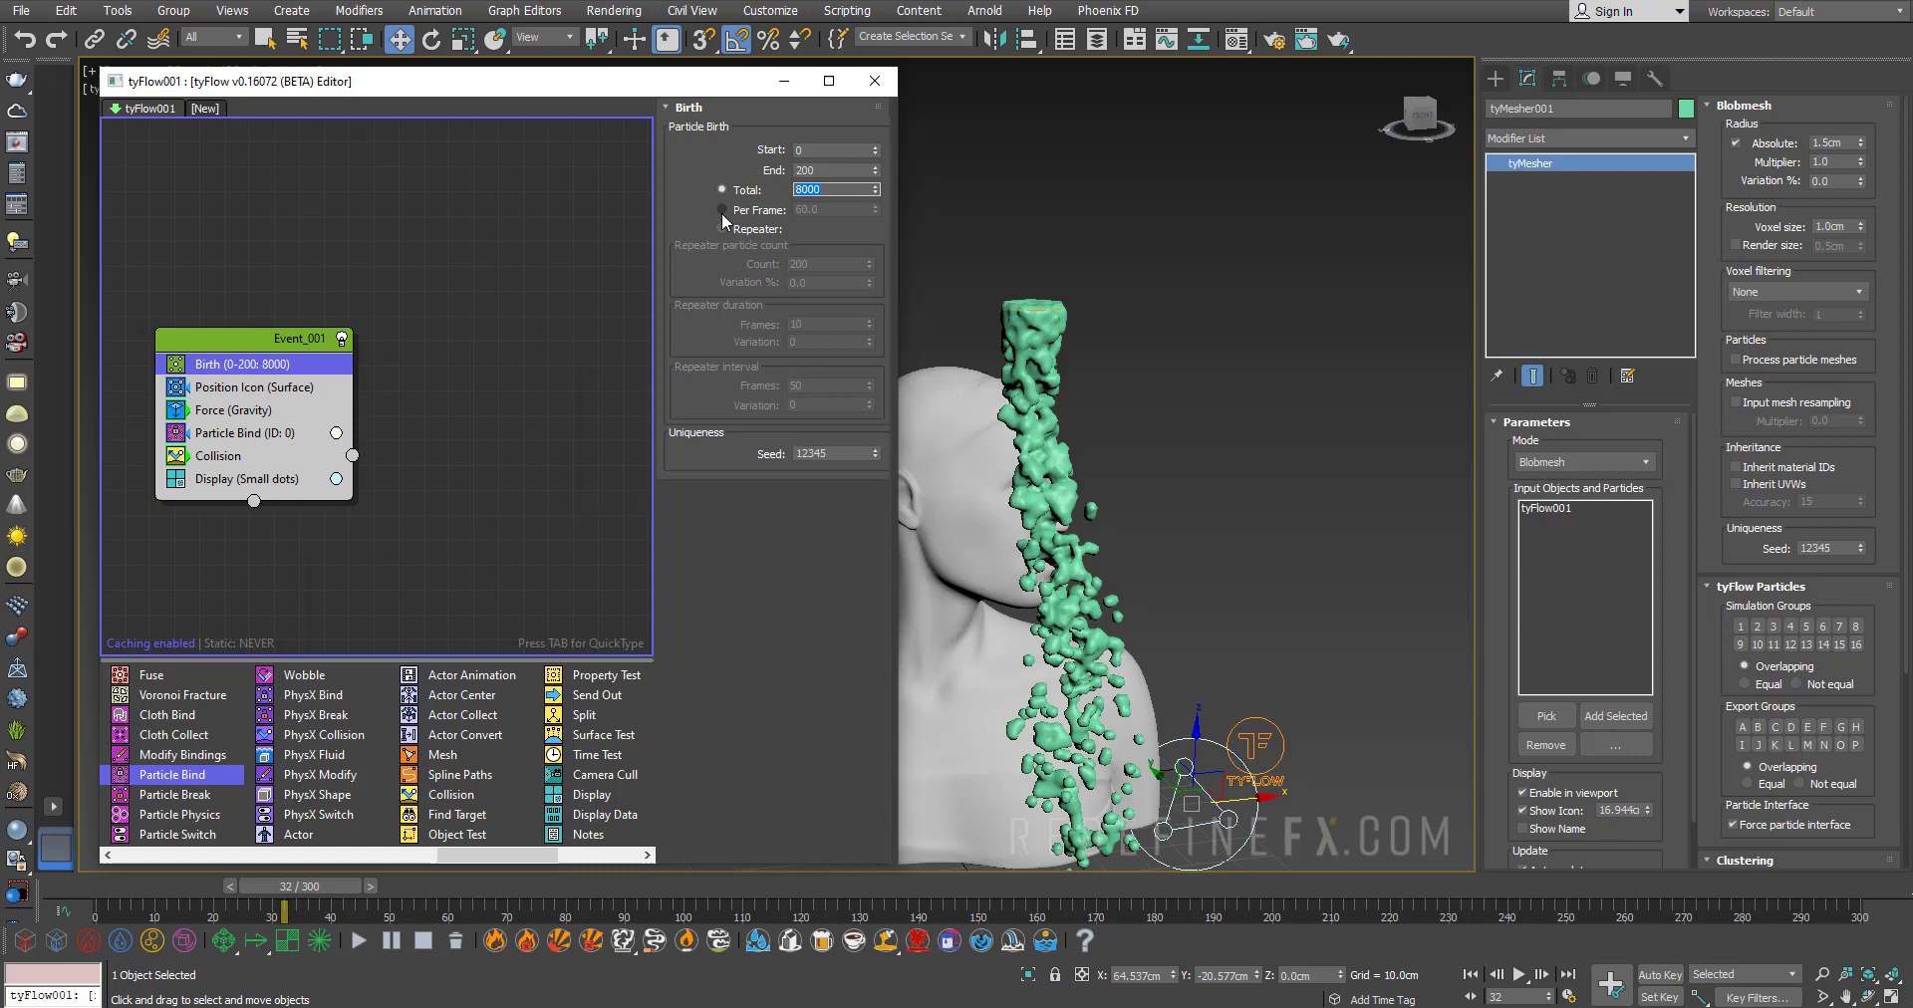
pyautogui.scroll(-3, 1183, 408)
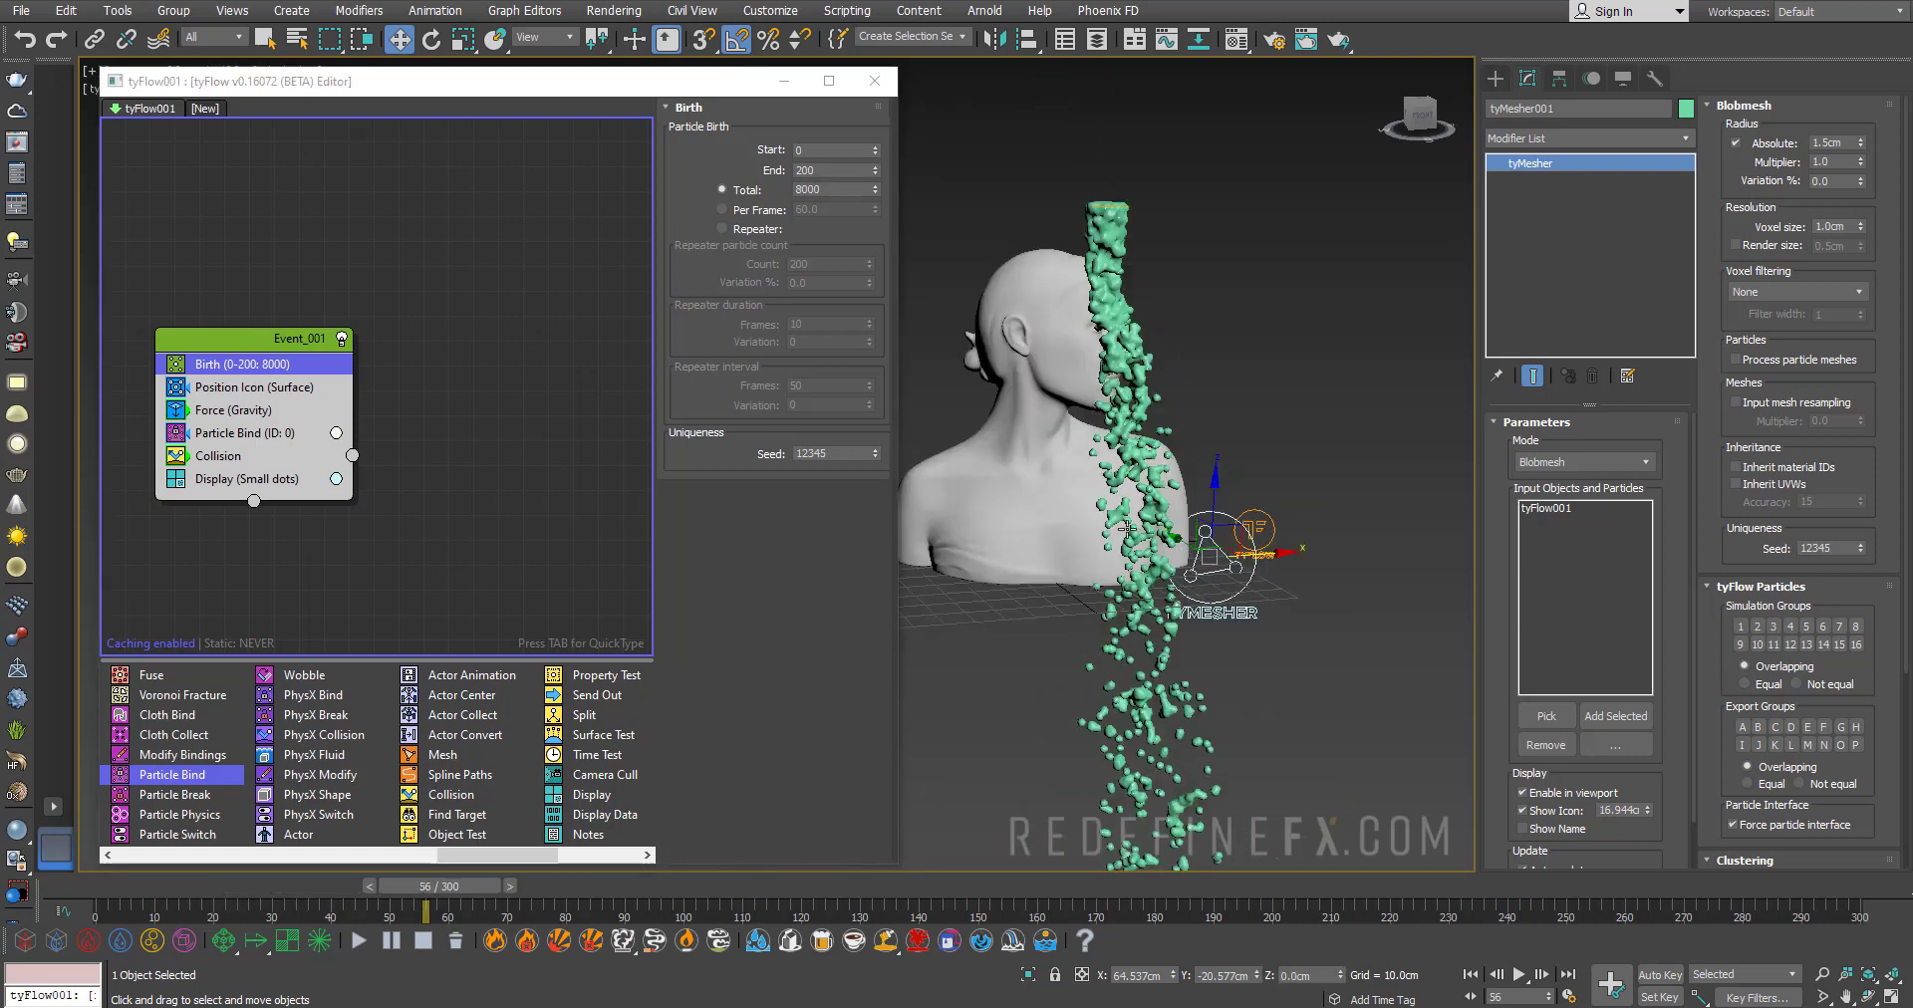
# Create a large Deflector space warp on the ground plane, extending well beyond the bust on all sides
pyautogui.click(1493, 79)
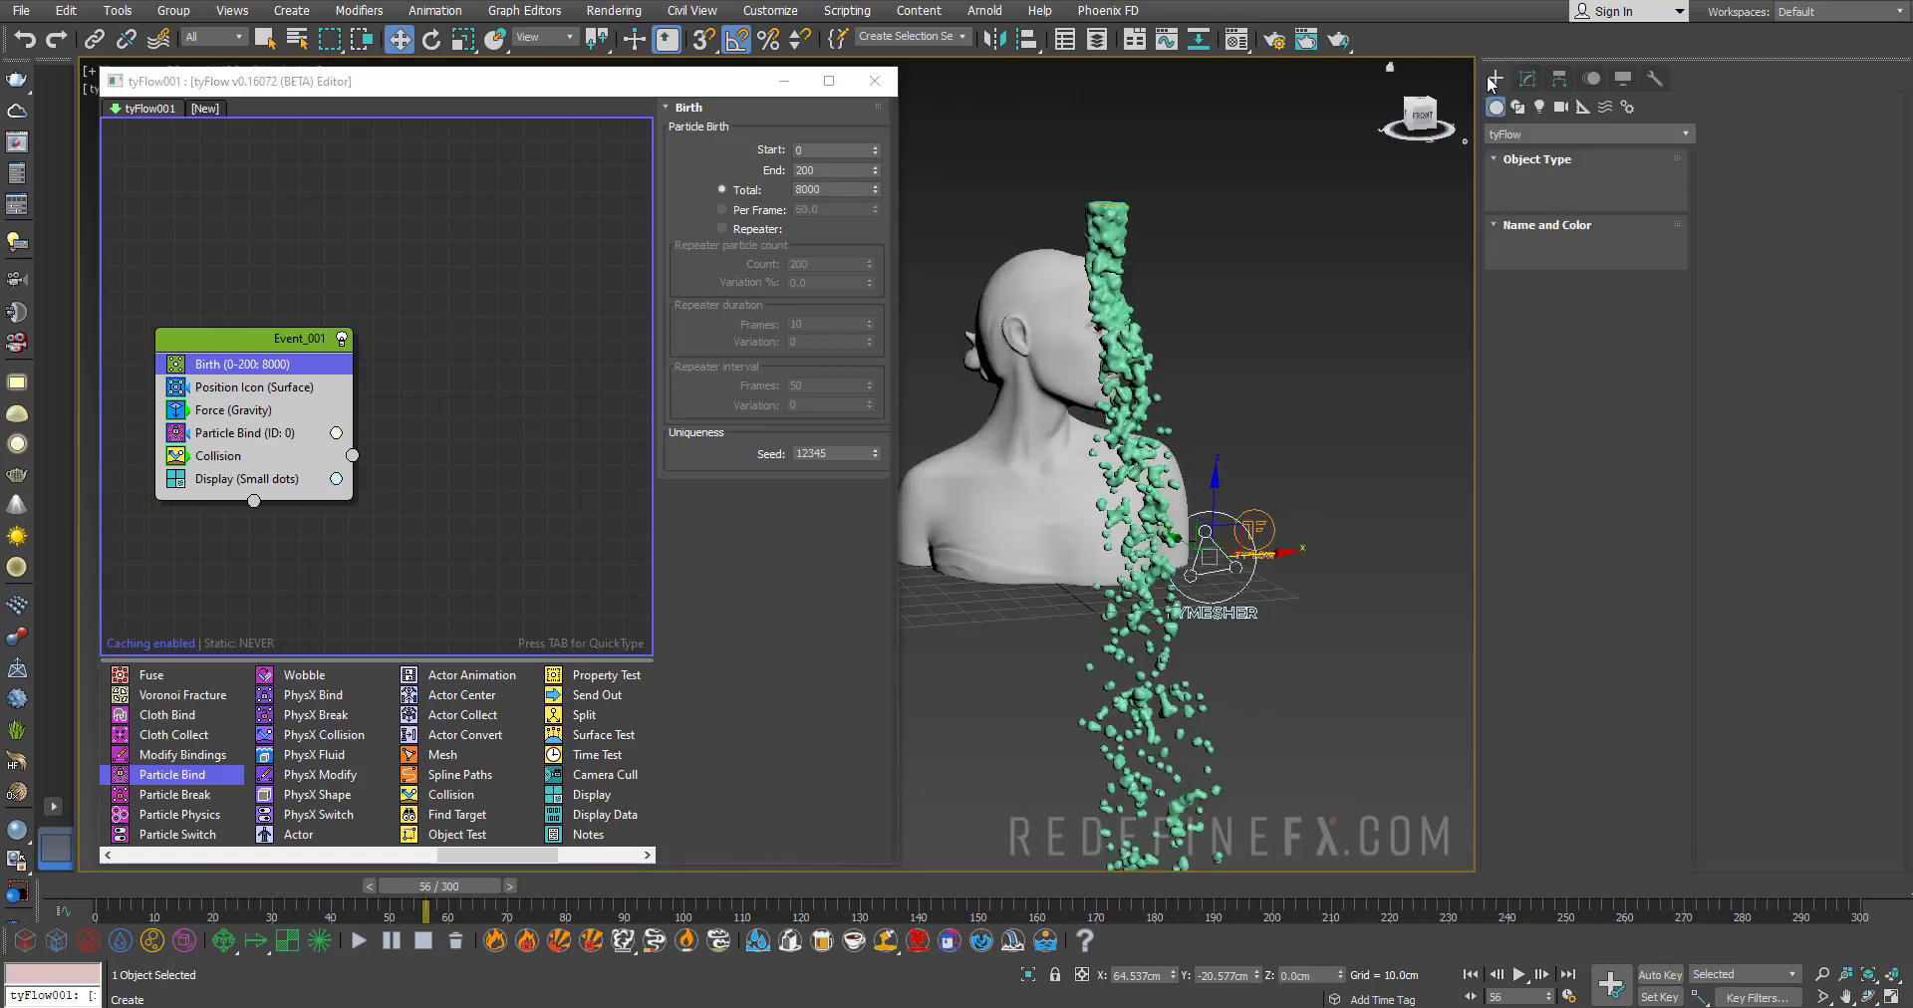
pyautogui.click(1605, 106)
pyautogui.click(1579, 133)
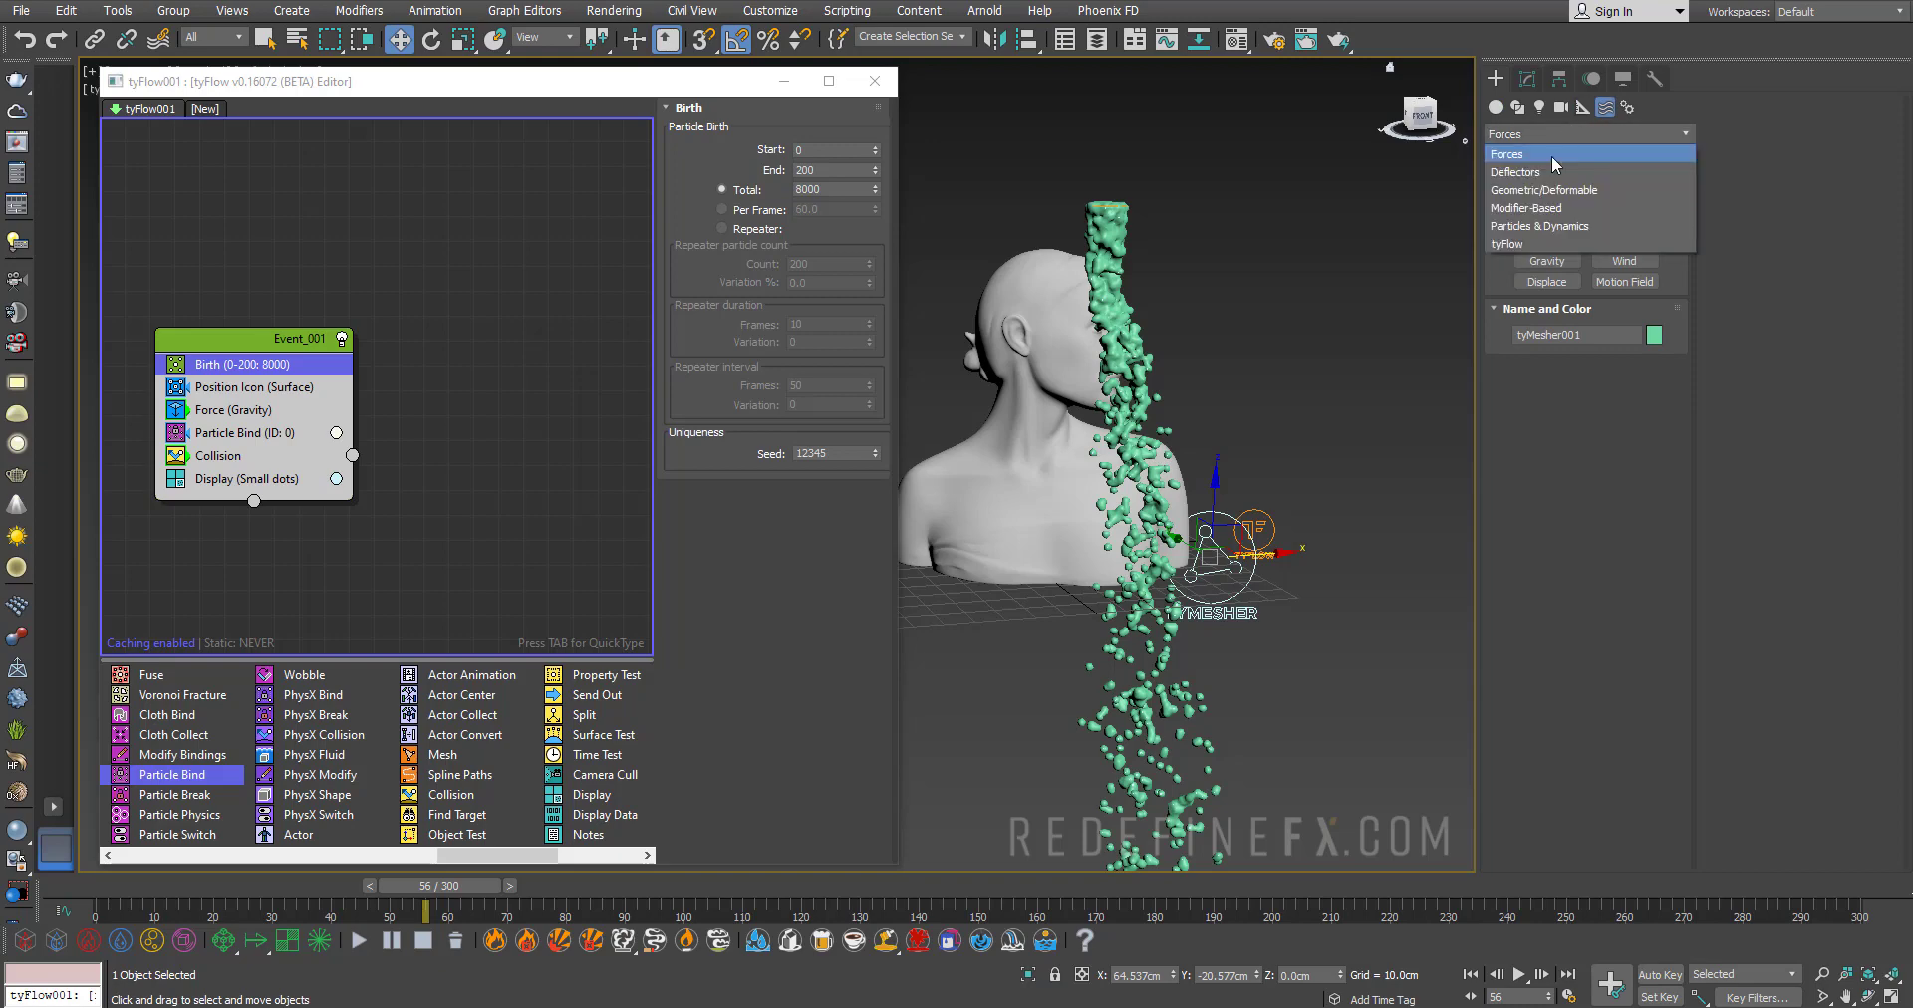
pyautogui.click(1546, 172)
pyautogui.click(1624, 243)
pyautogui.scroll(-3, 1161, 536)
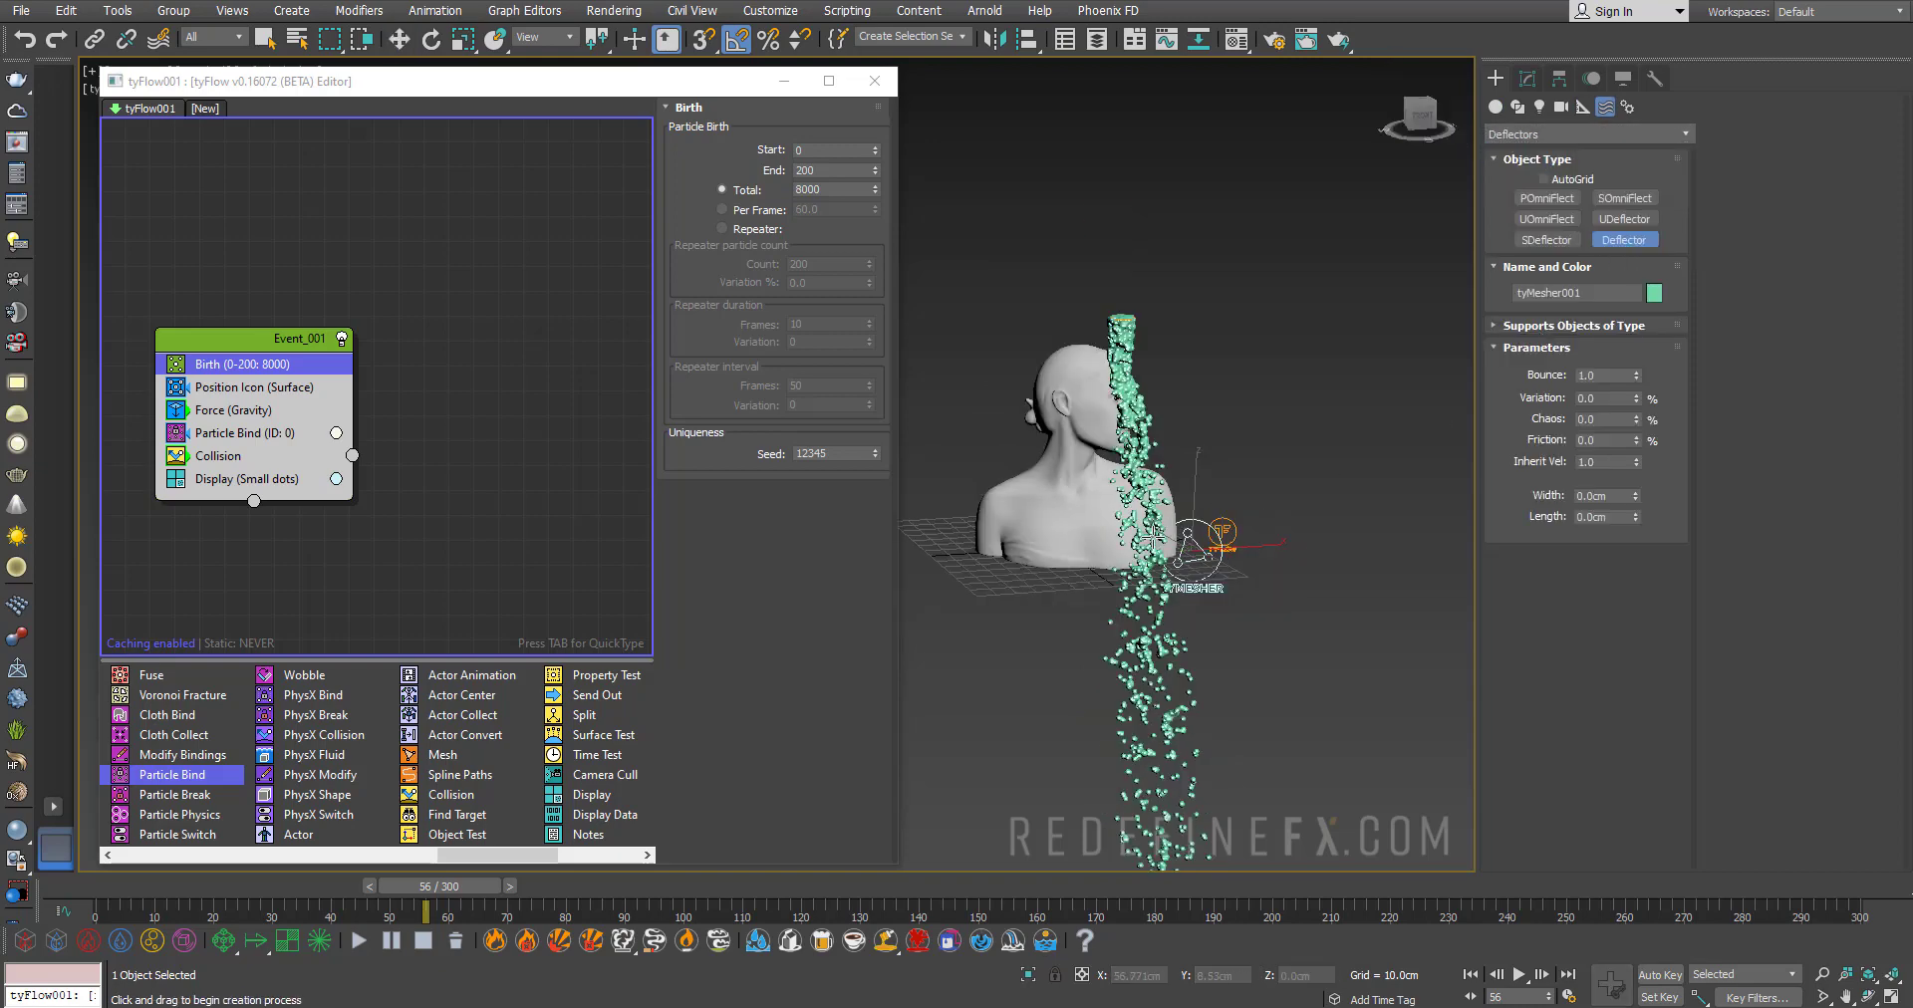
pyautogui.keyDown('alt'); pyautogui.moveTo(1298, 423); pyautogui.dragTo(1299, 483, button='middle'); pyautogui.keyUp('alt')
pyautogui.moveTo(1255, 401); pyautogui.dragTo(944, 757)
pyautogui.rightClick(1069, 772)
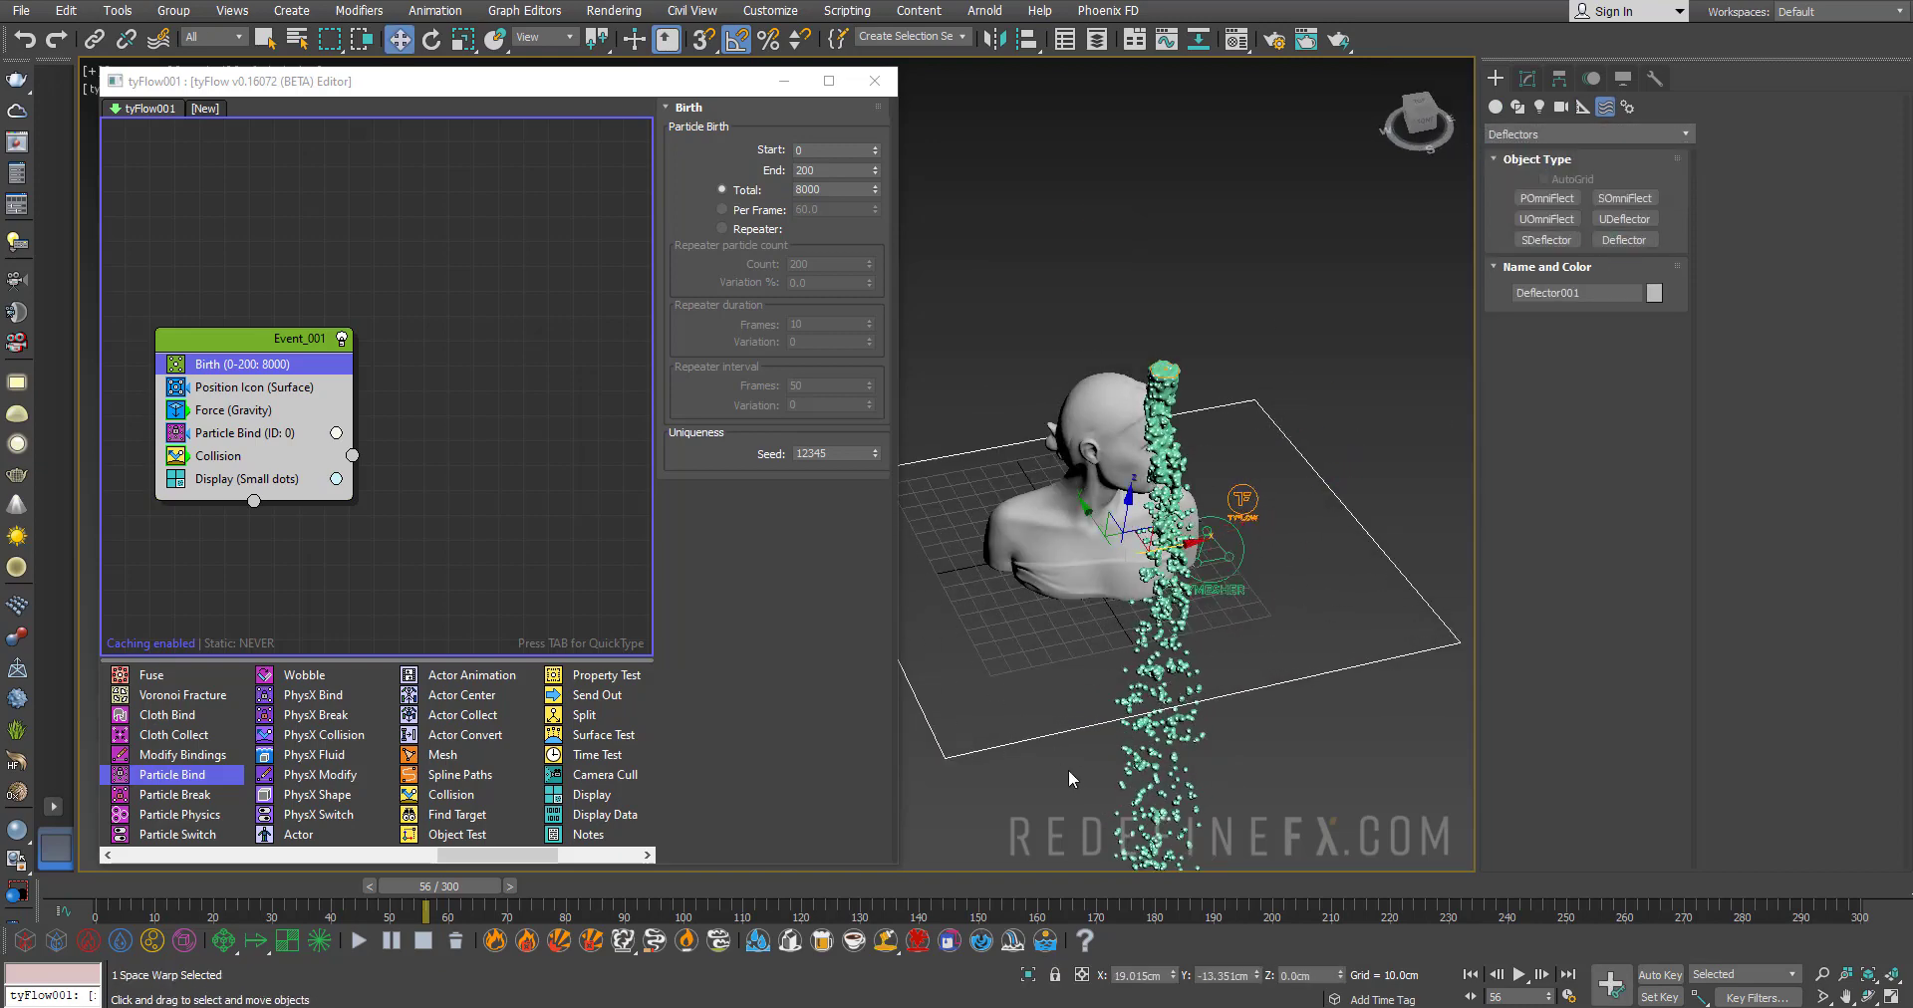
# Add the ground Deflector to the Collision operator's colliders and return the simulation to frame 0
pyautogui.click(219, 456)
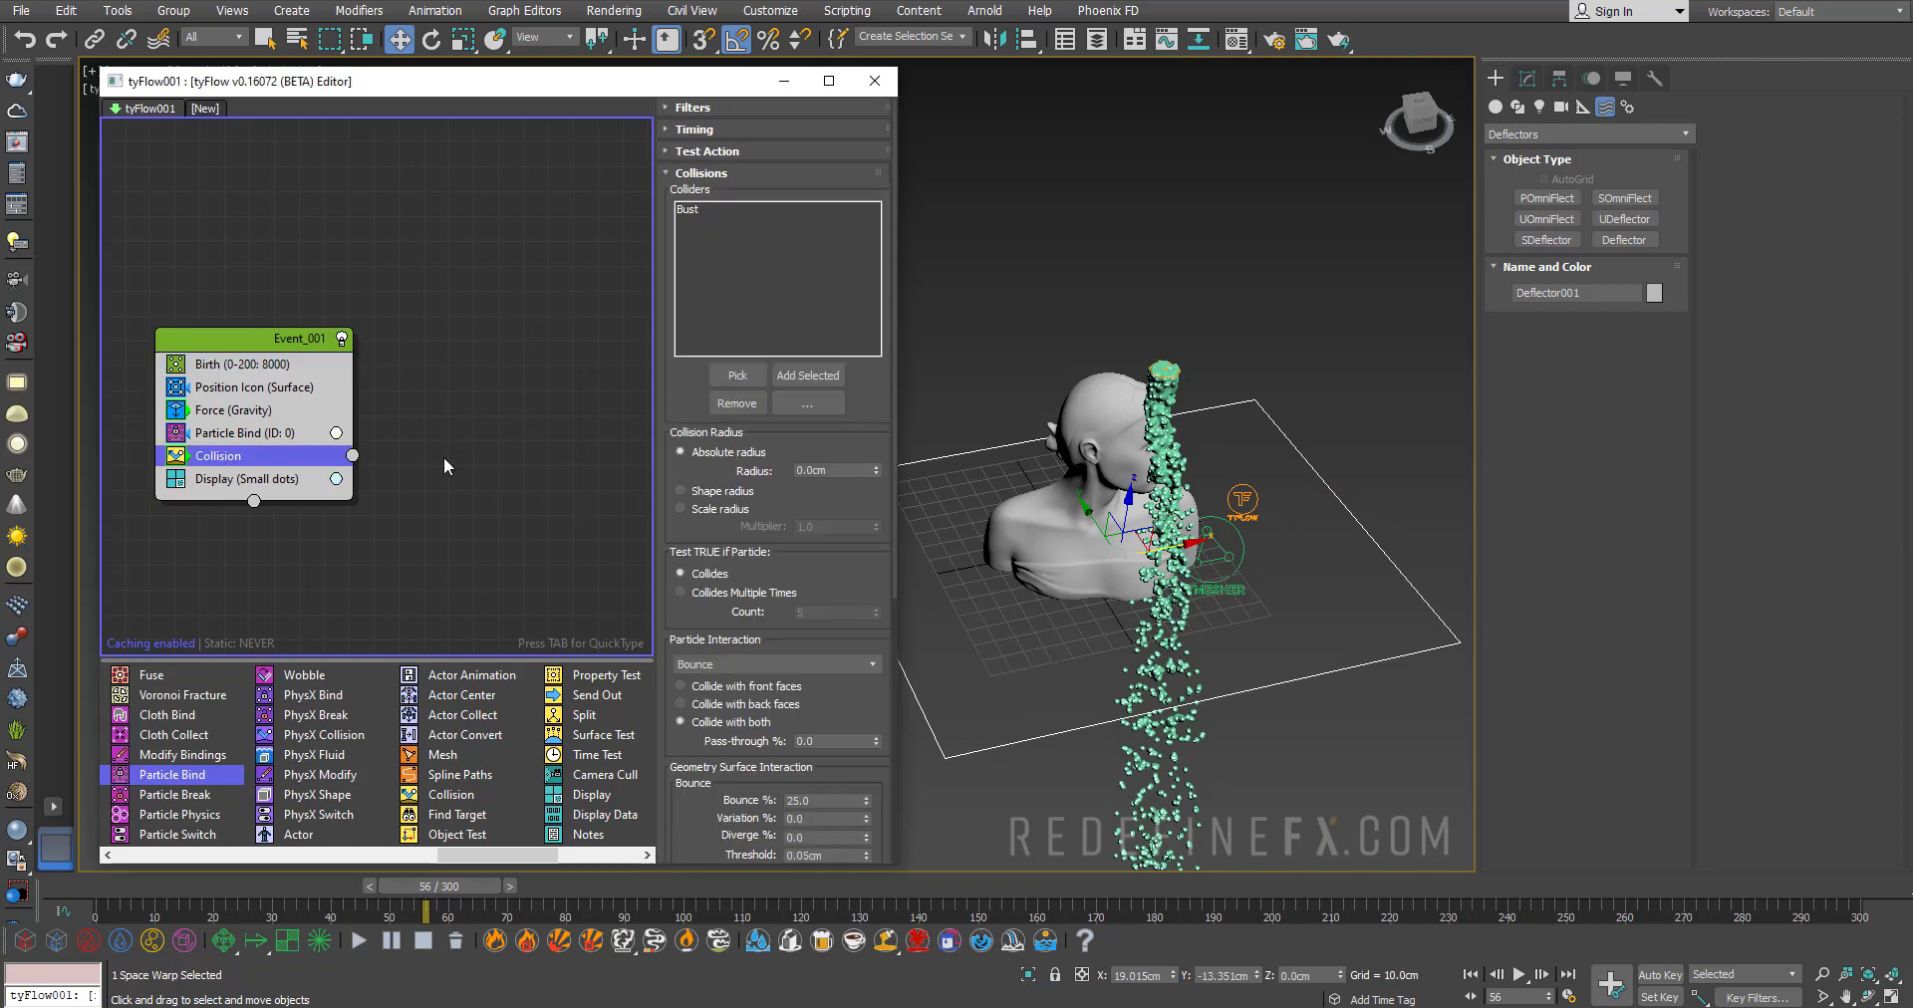
pyautogui.click(733, 381)
pyautogui.click(1044, 740)
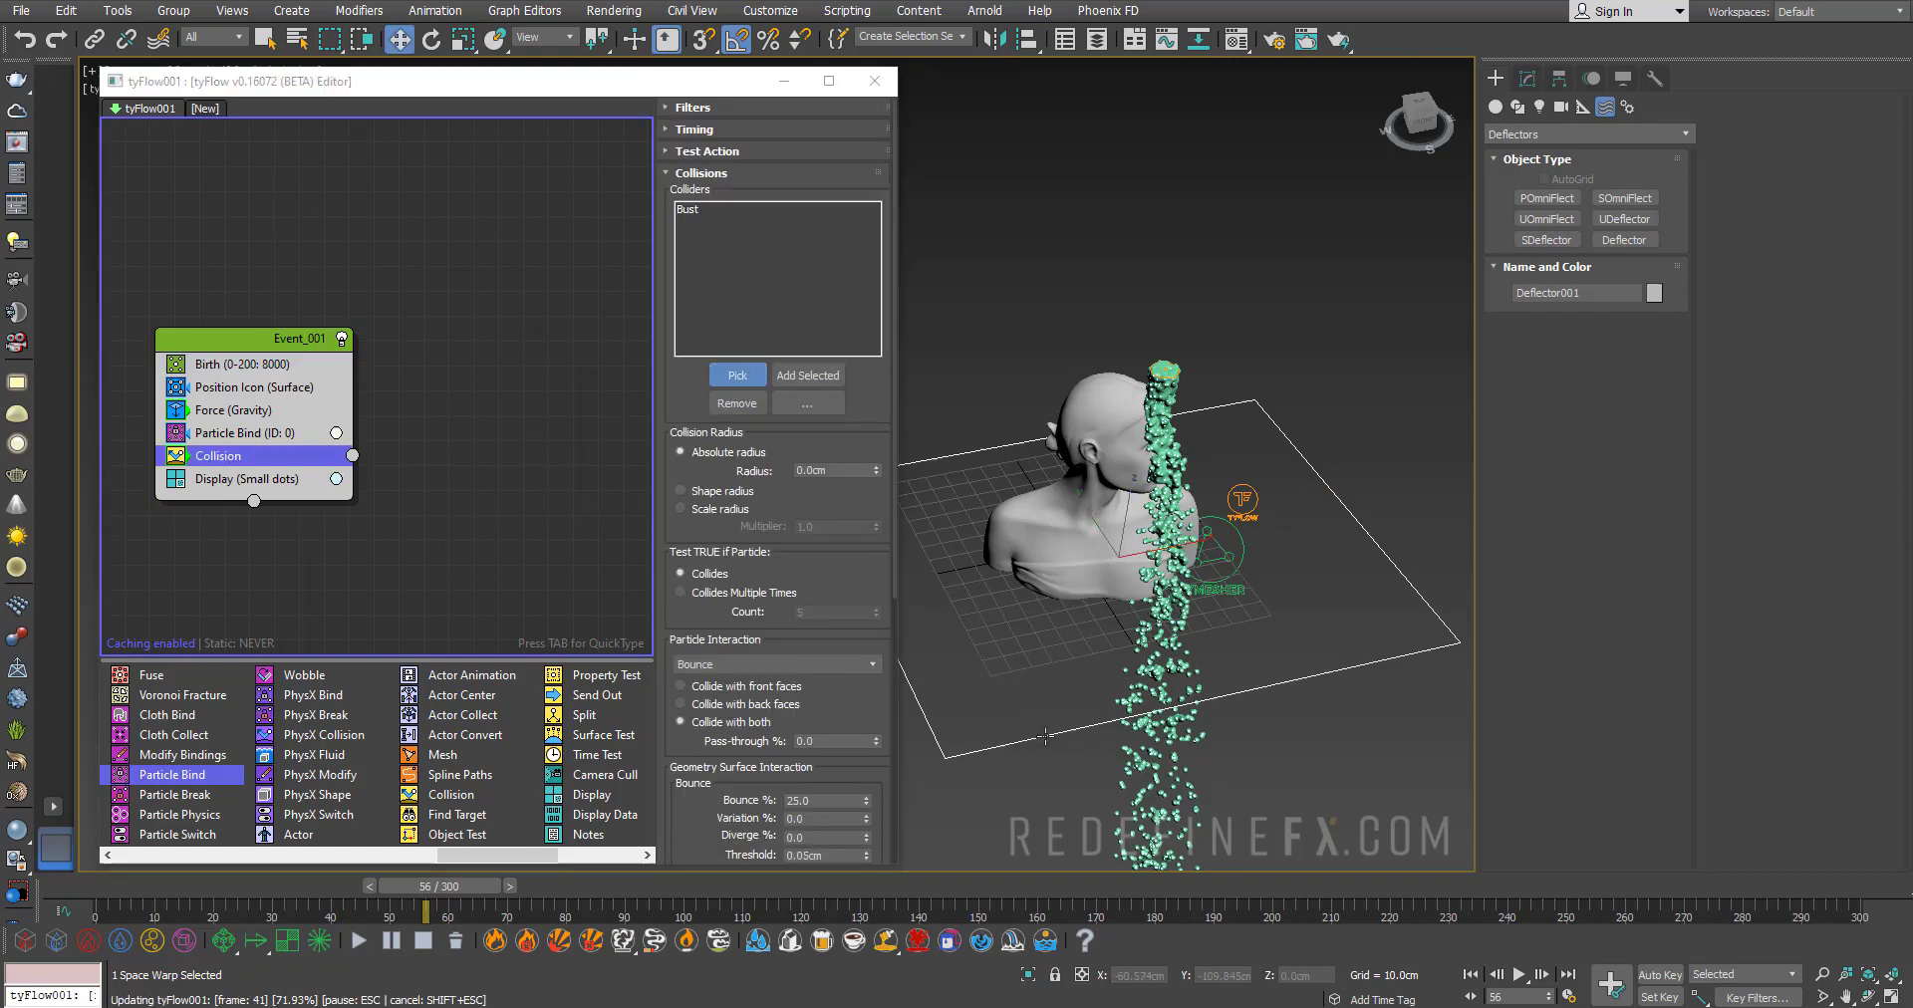
pyautogui.keyDown('alt'); pyautogui.moveTo(1364, 615); pyautogui.dragTo(1264, 598, button='middle'); pyautogui.keyUp('alt')
pyautogui.scroll(3, 1226, 550)
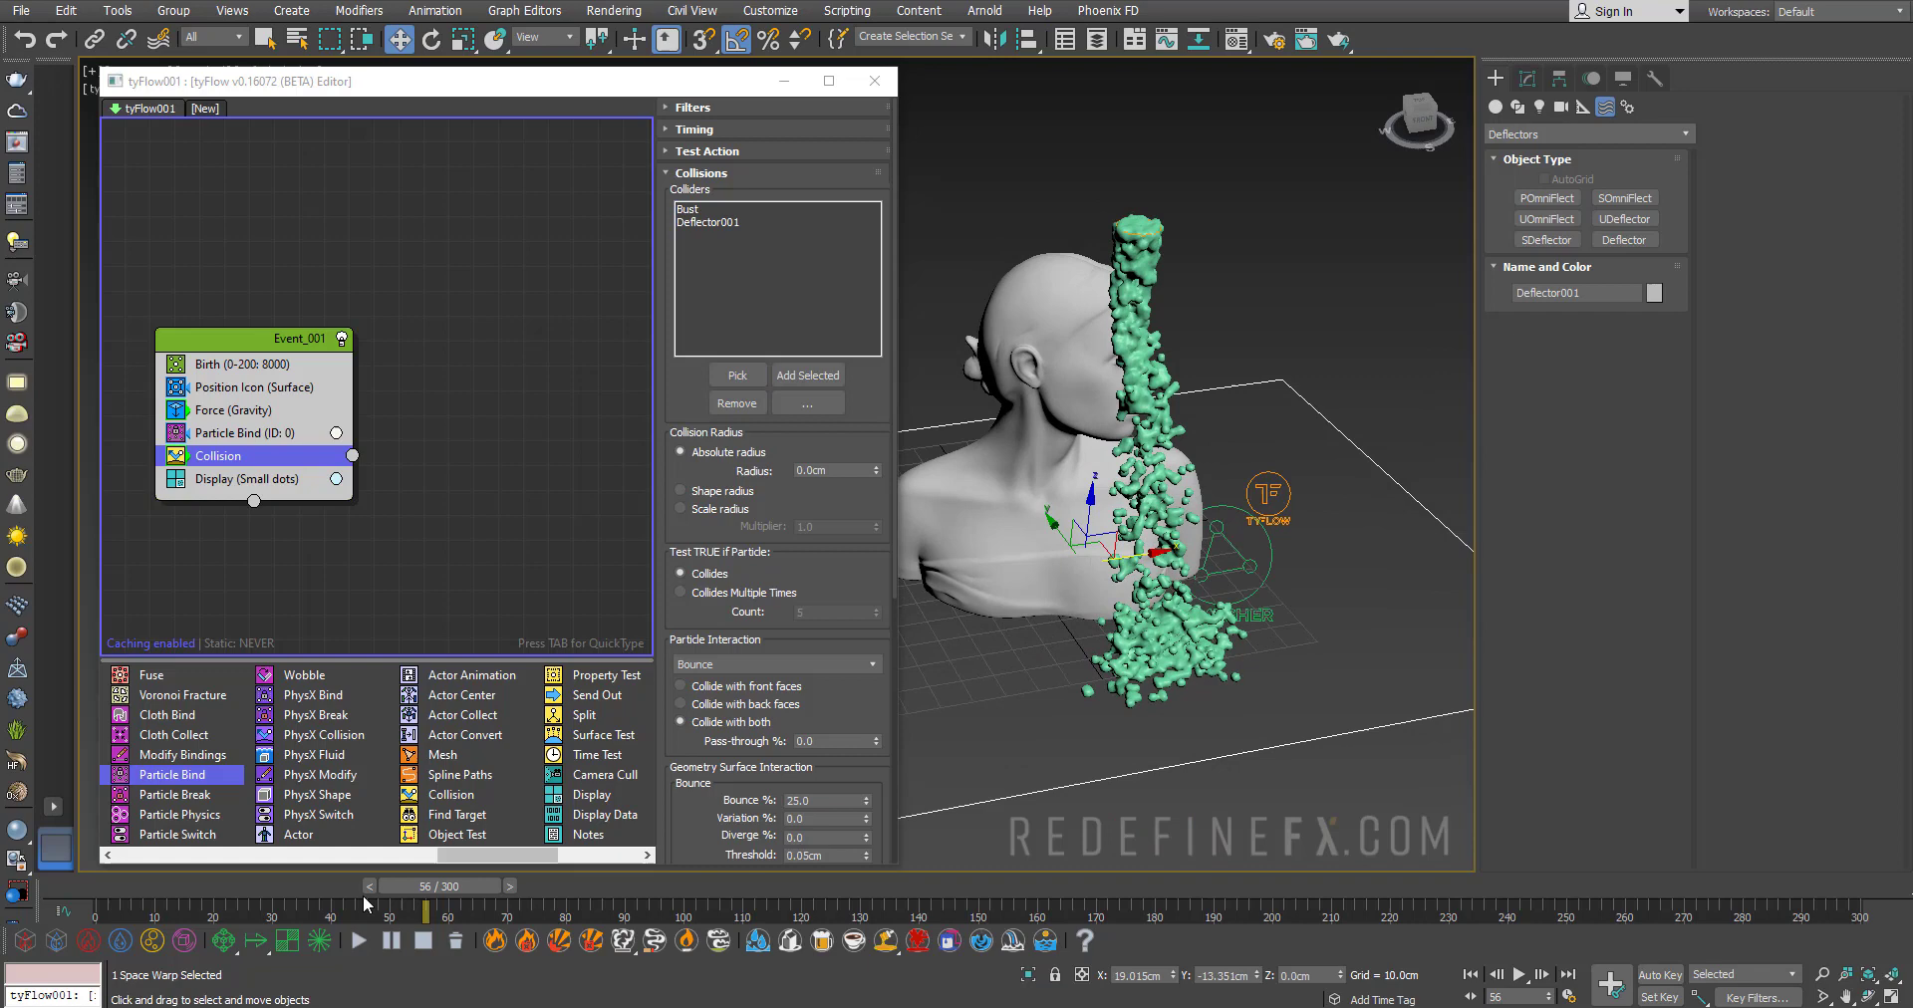
pyautogui.moveTo(159, 882); pyautogui.dragTo(593, 912)
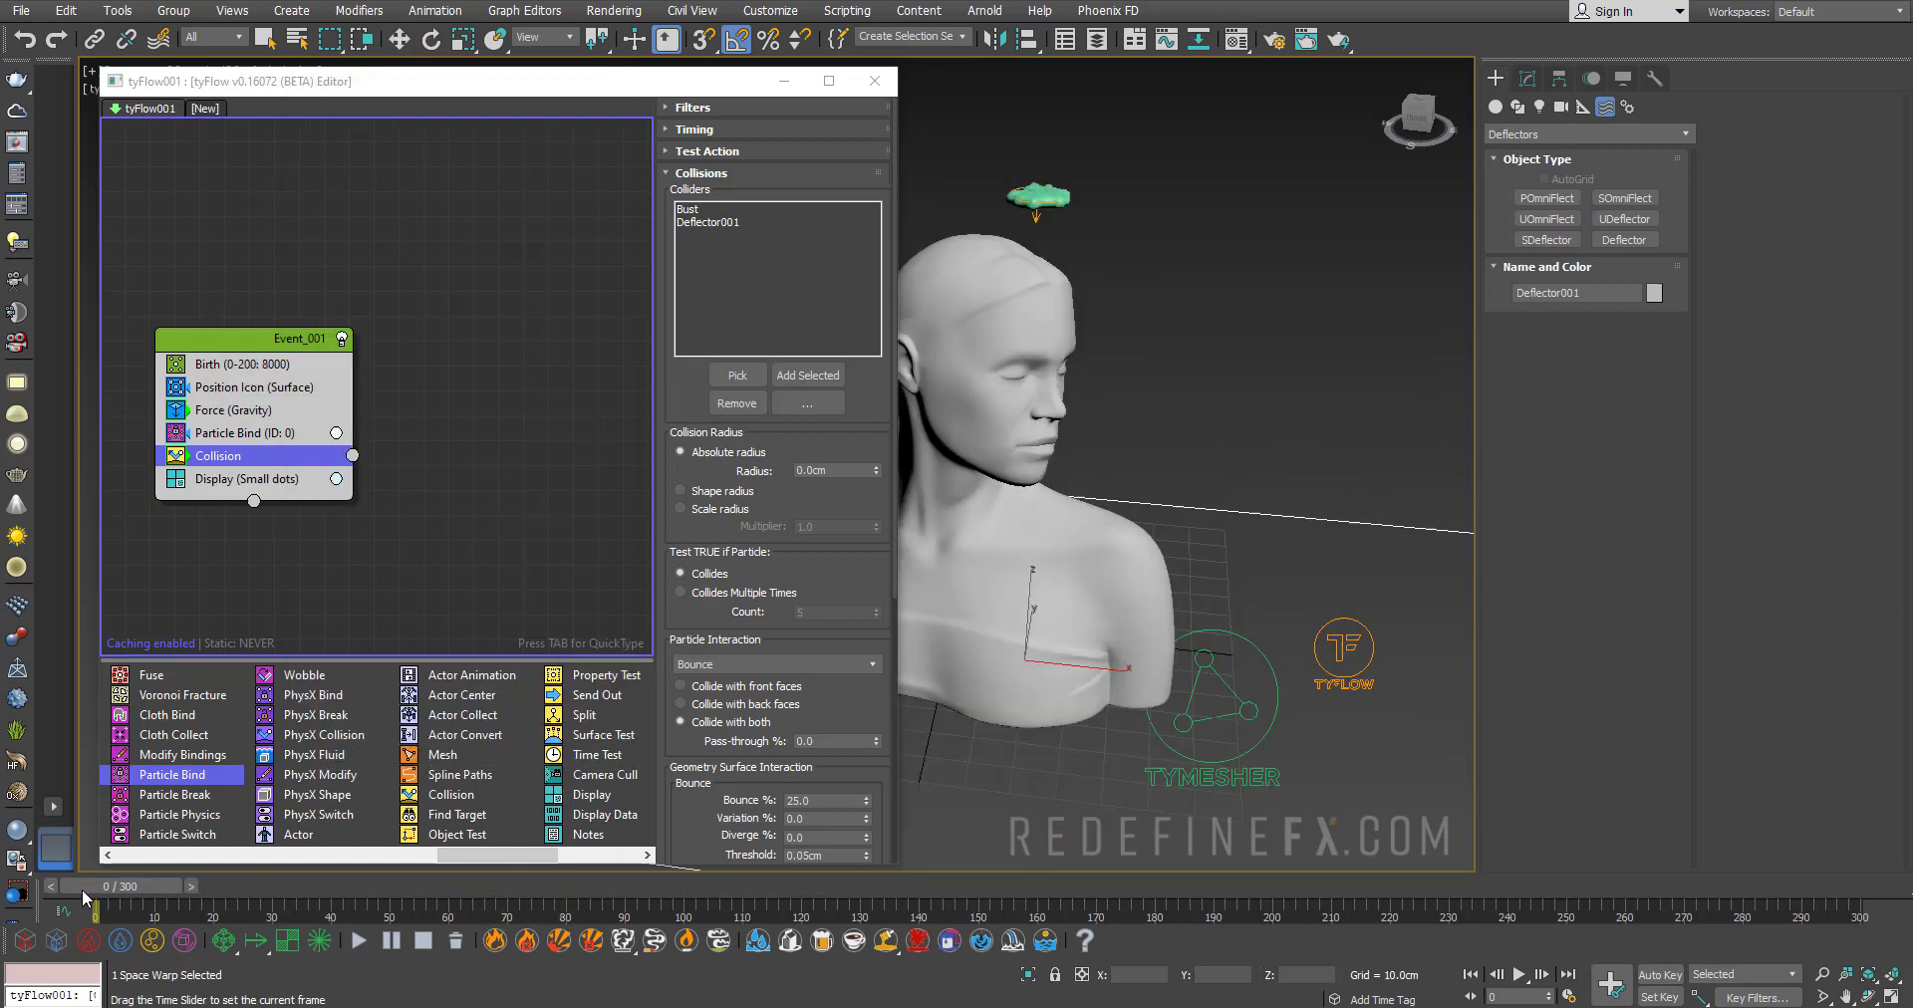
# Move the emitter icon over the top of the head, to about X 6.3, Y -16.7 cm, and run the simulation past frame 100
pyautogui.press('w')
pyautogui.keyDown('alt'); pyautogui.moveTo(1169, 299); pyautogui.dragTo(1064, 636, button='middle'); pyautogui.keyUp('alt')
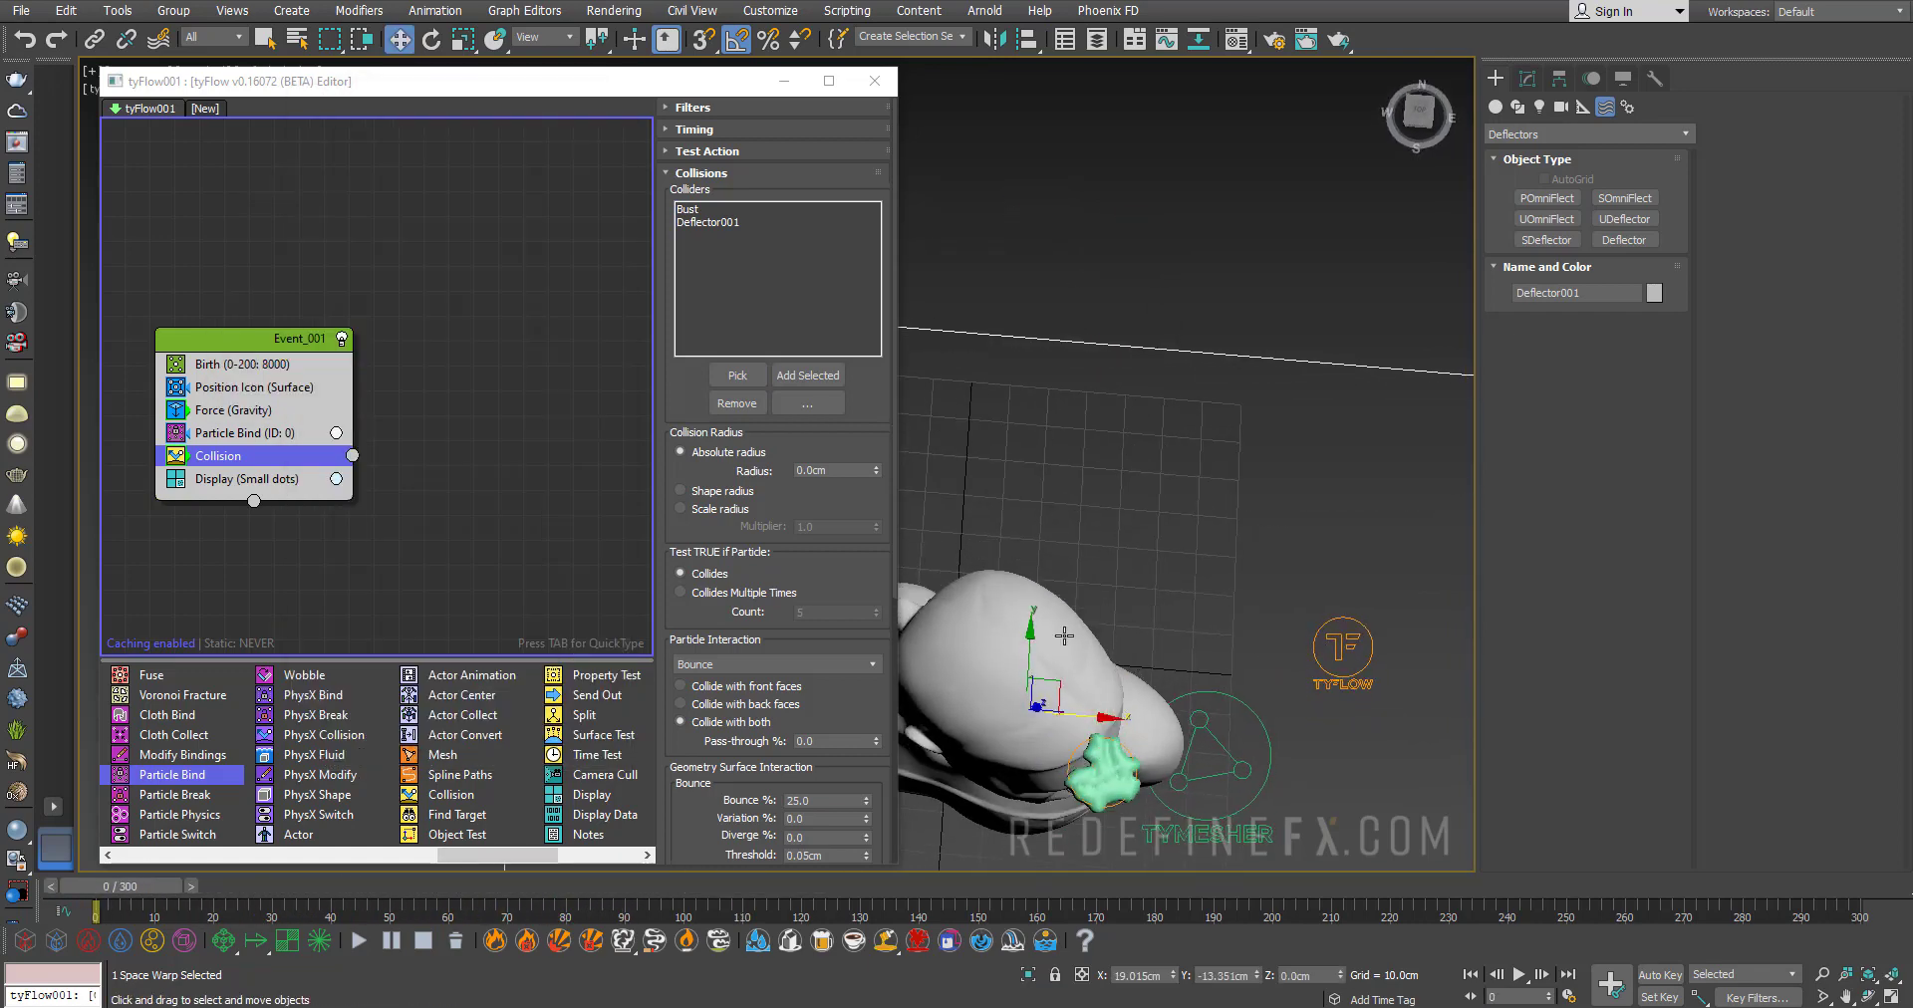
pyautogui.click(1077, 750)
pyautogui.moveTo(1103, 710); pyautogui.dragTo(1107, 659)
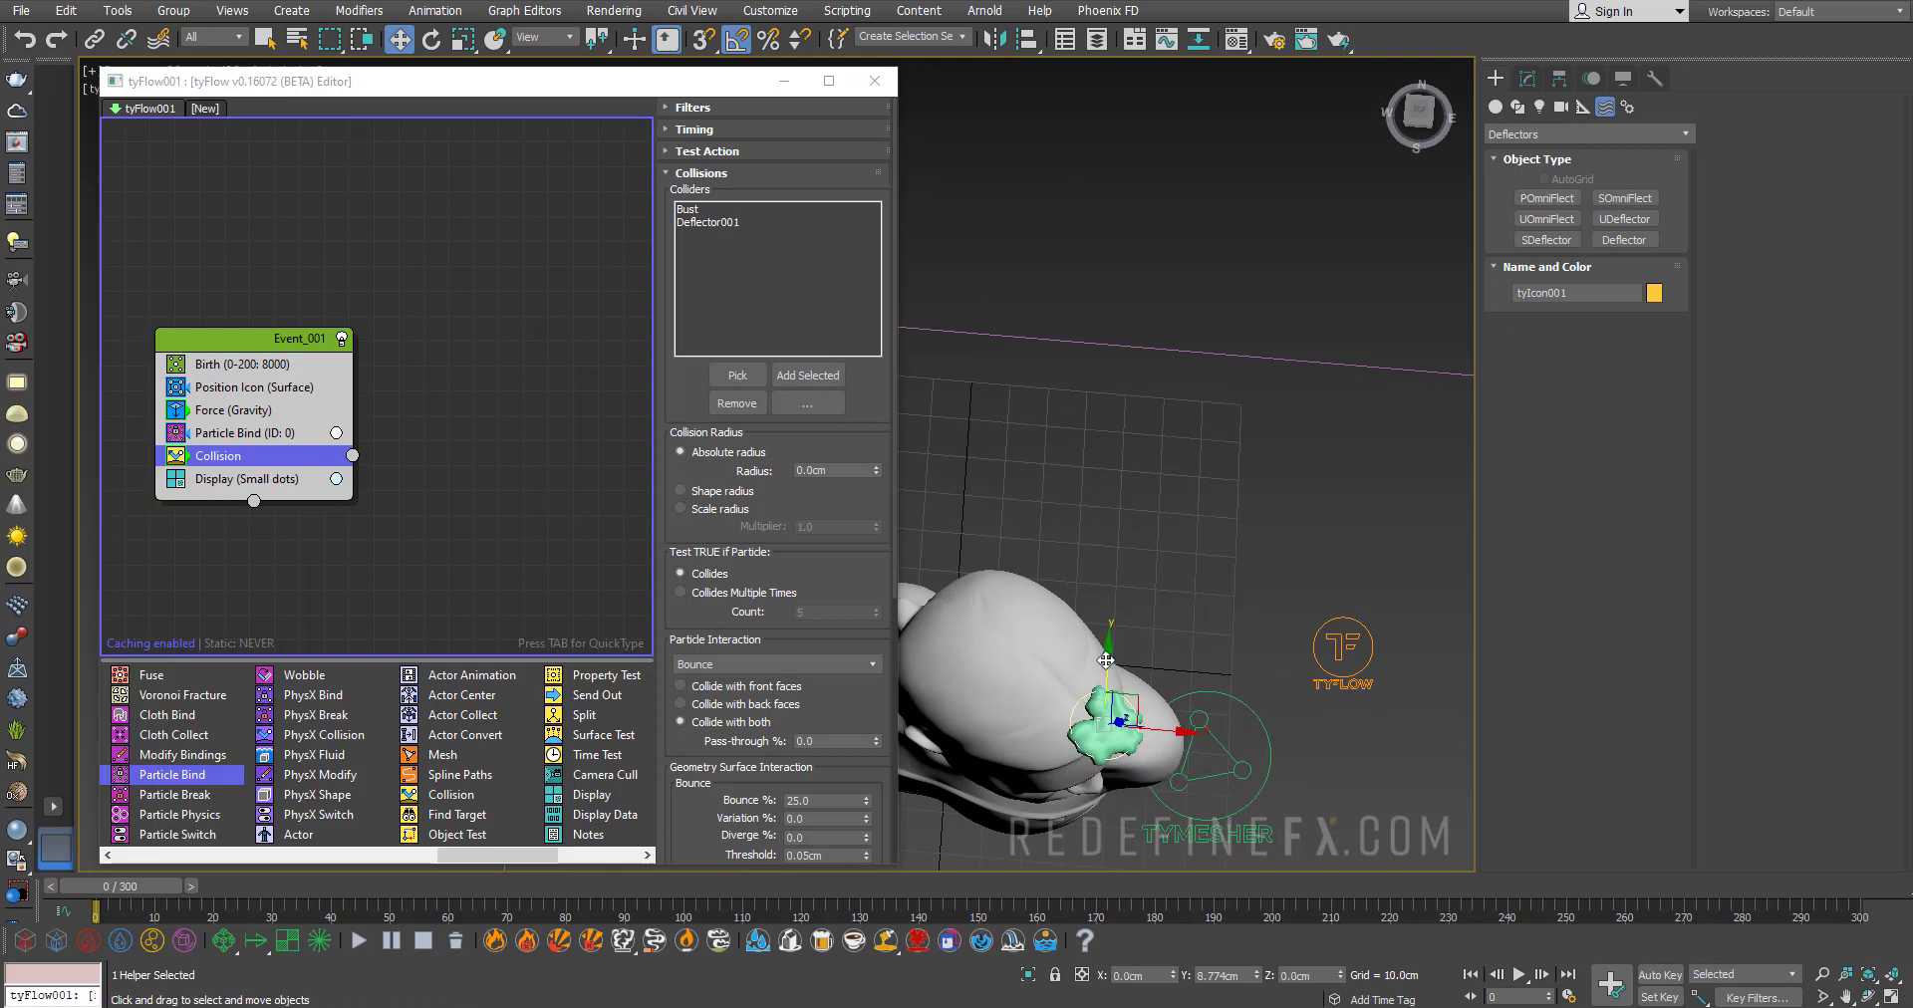
pyautogui.moveTo(1137, 732); pyautogui.dragTo(1089, 717)
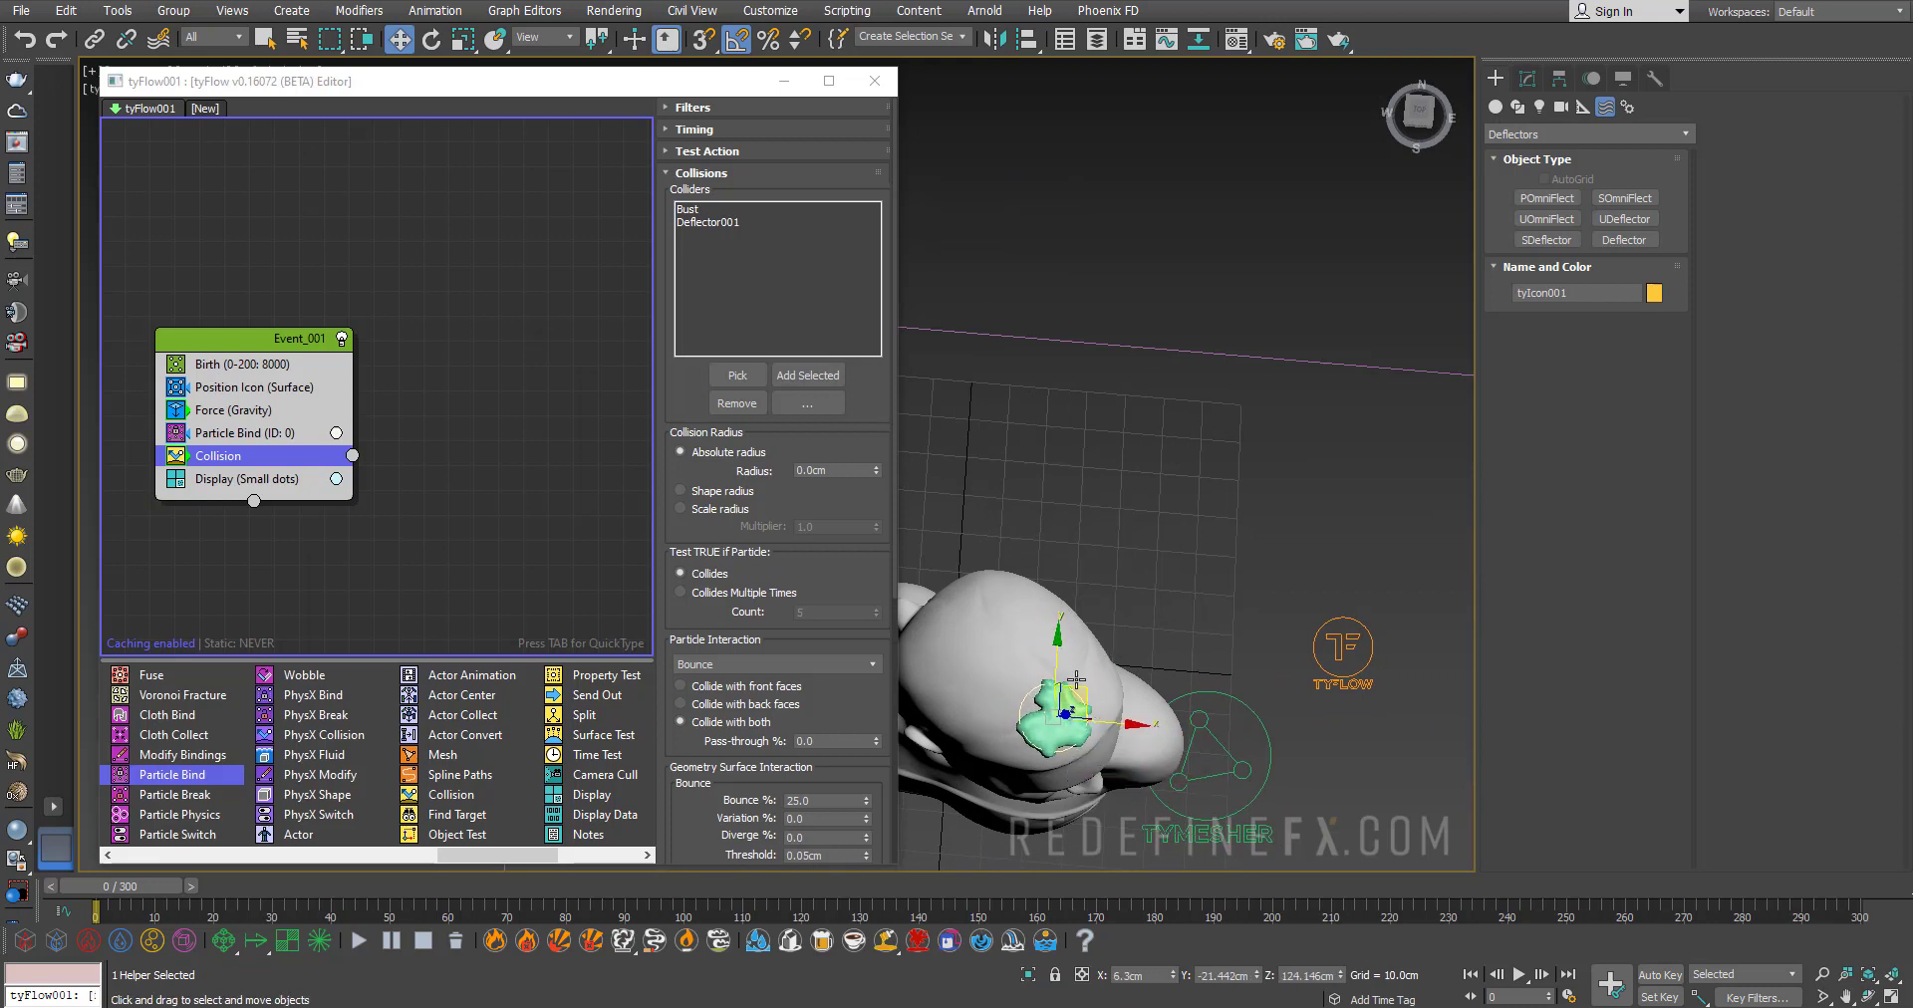
pyautogui.moveTo(1057, 656); pyautogui.dragTo(1061, 622)
pyautogui.keyDown('alt'); pyautogui.moveTo(1093, 602); pyautogui.dragTo(1122, 317, button='middle'); pyautogui.keyUp('alt')
pyautogui.moveTo(147, 888); pyautogui.dragTo(777, 904)
pyautogui.press('w')
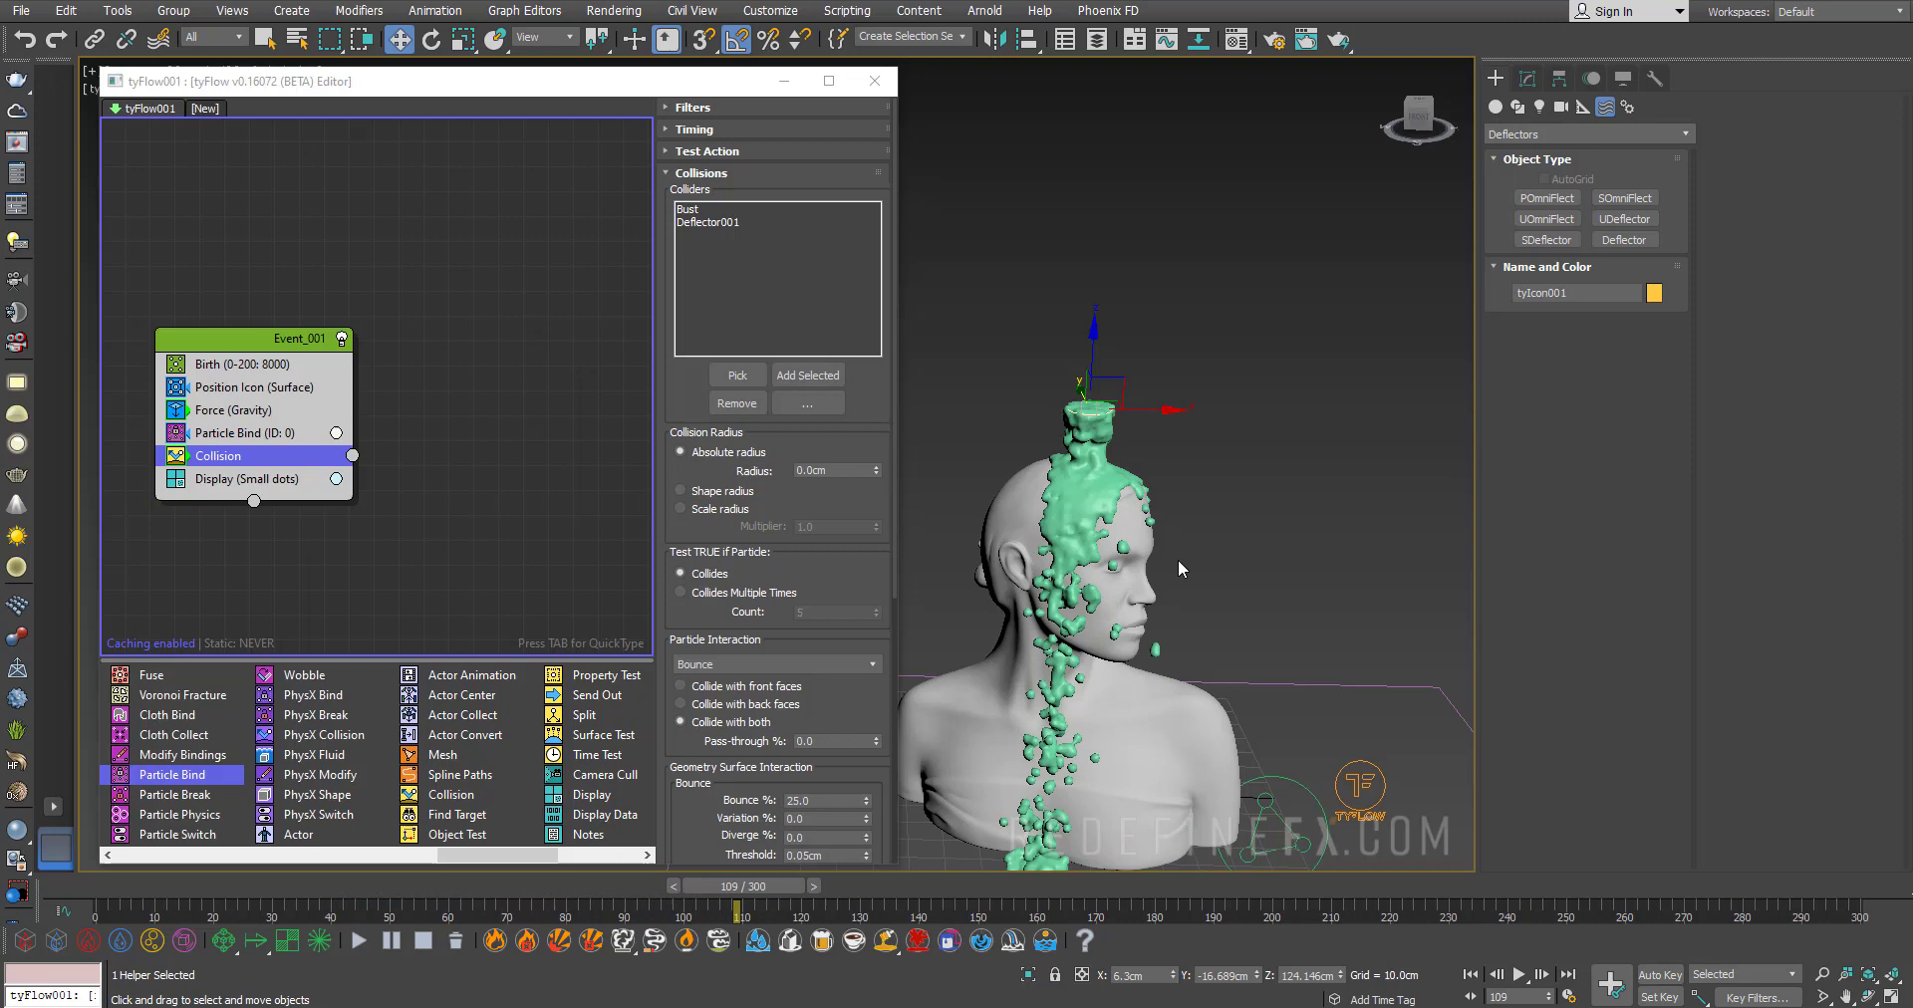
# Show the tyMesher's parameters and set its voxel size to 0.3 cm with the simulation at frame 80
pyautogui.moveTo(1175, 560); pyautogui.dragTo(1169, 388, button='middle')
pyautogui.scroll(2, 1170, 396)
pyautogui.moveTo(673, 886); pyautogui.dragTo(70, 889)
pyautogui.moveTo(1462, 698); pyautogui.dragTo(1399, 565, button='middle')
pyautogui.click(1330, 723)
pyautogui.click(1527, 78)
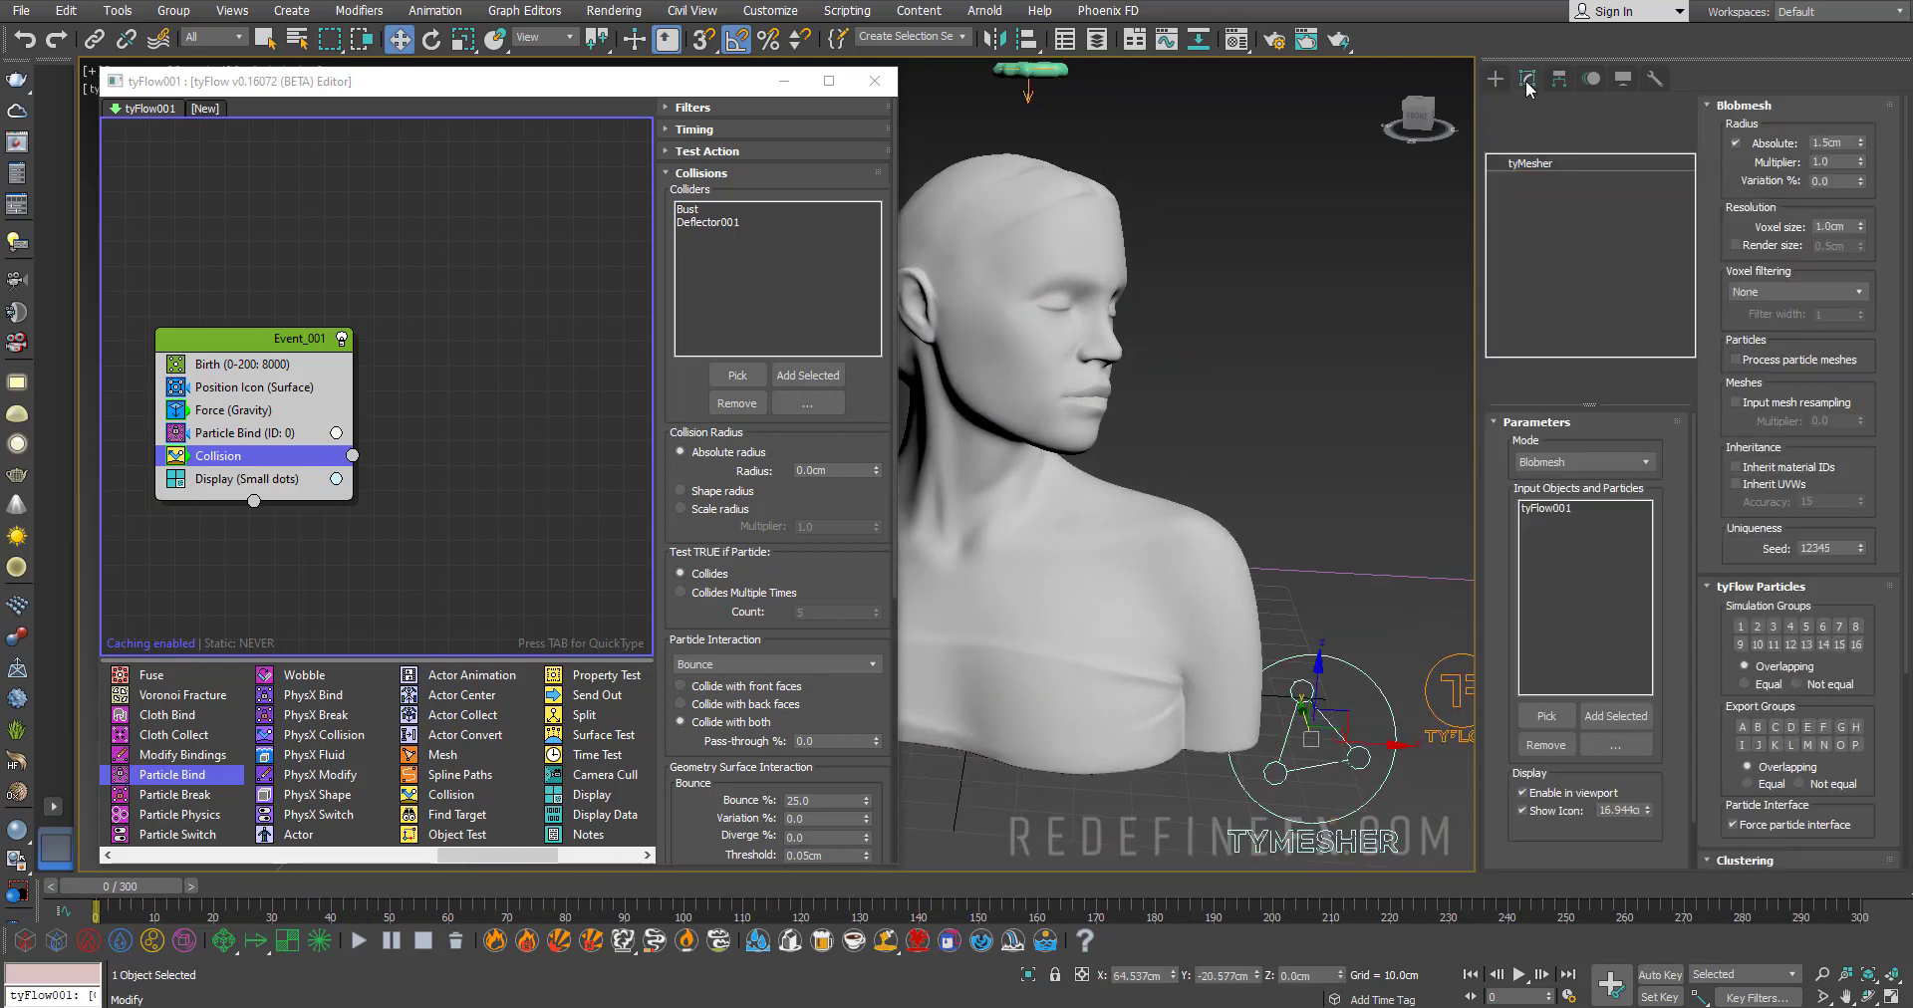
pyautogui.moveTo(160, 886); pyautogui.dragTo(617, 891)
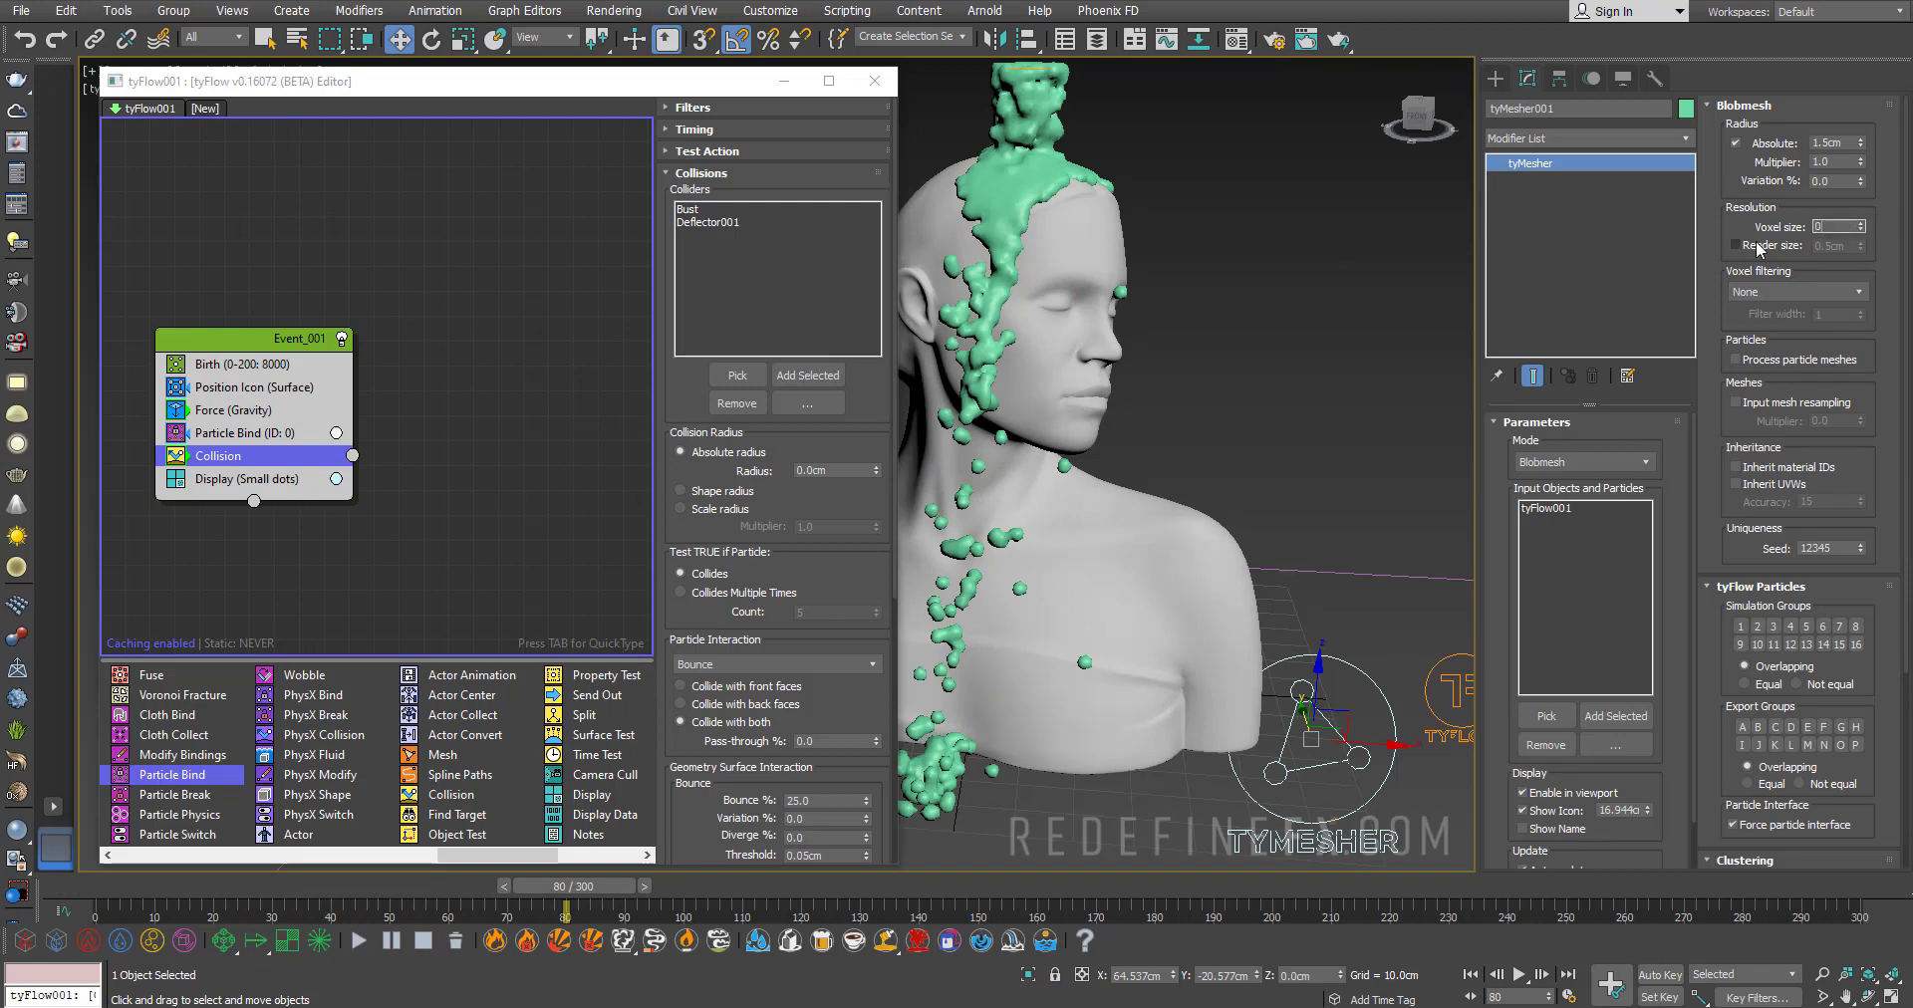
pyautogui.press('Return')
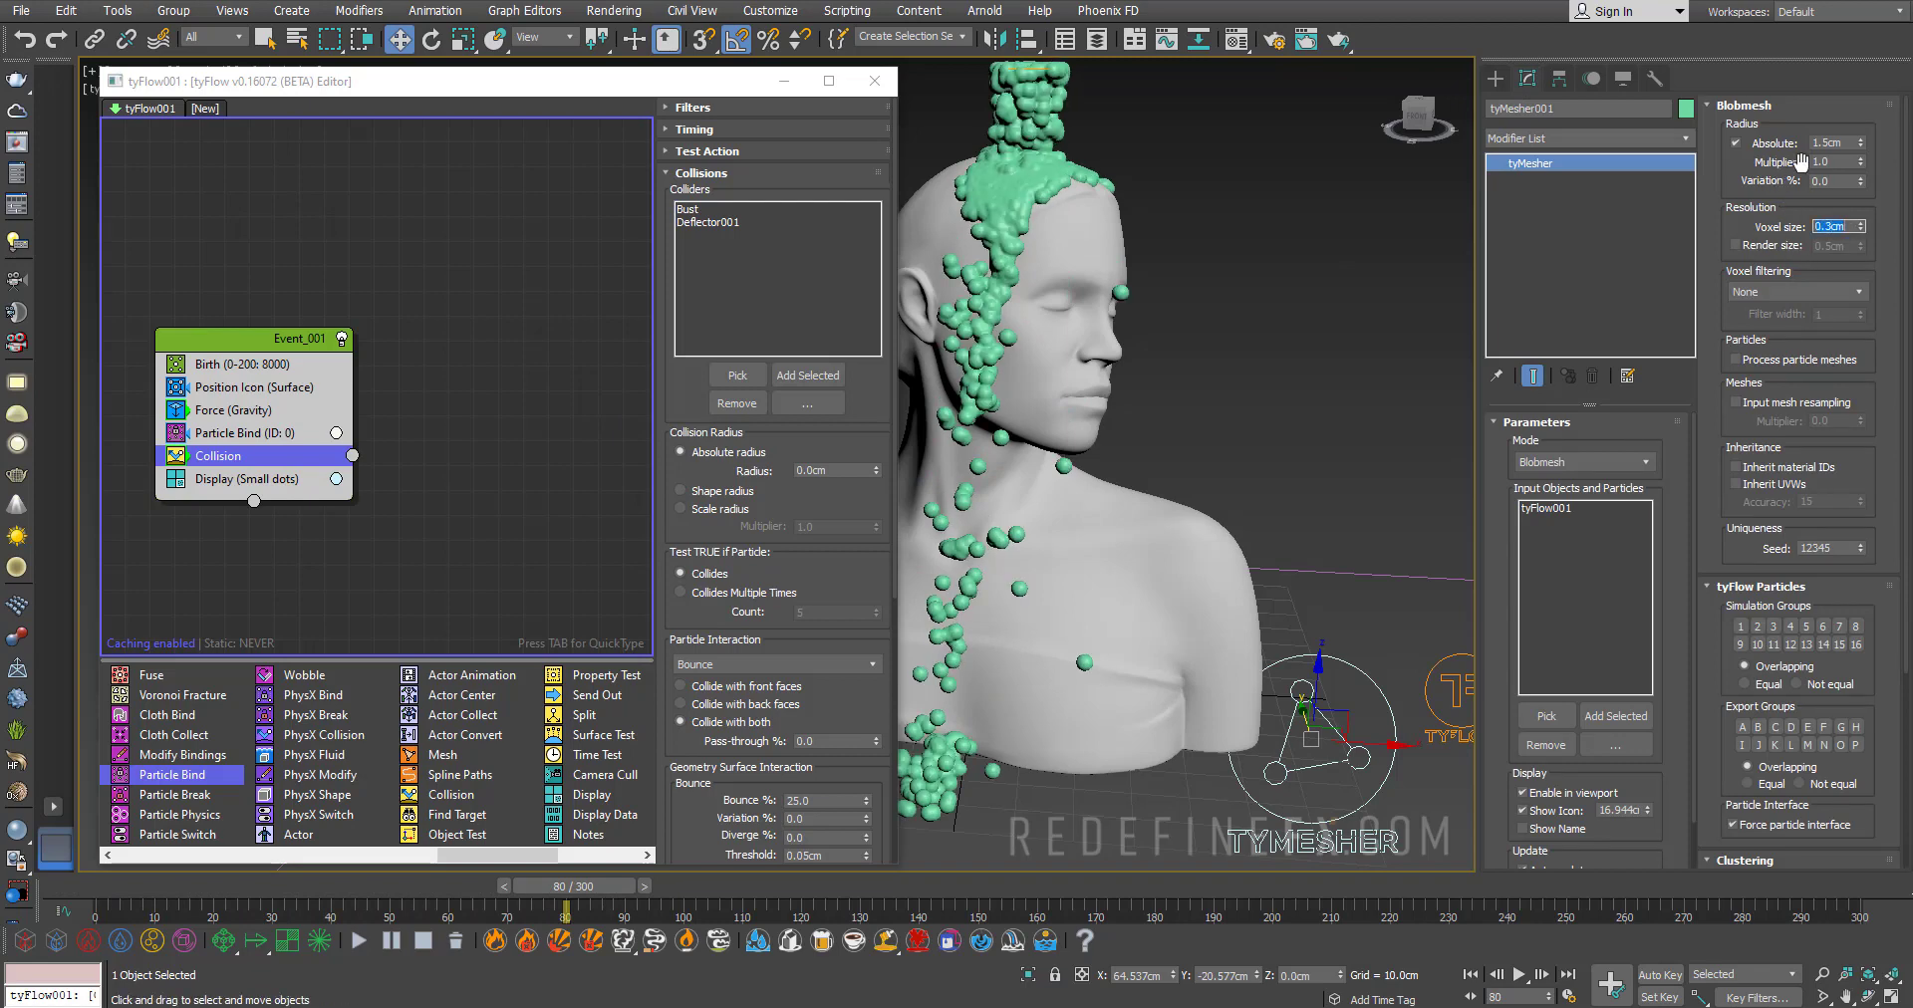
# Try a blobmesh absolute radius of 1 cm on the tyMesher and set it back to 1.5 cm
pyautogui.doubleClick(1851, 143)
pyautogui.write('1')
pyautogui.press('Return')
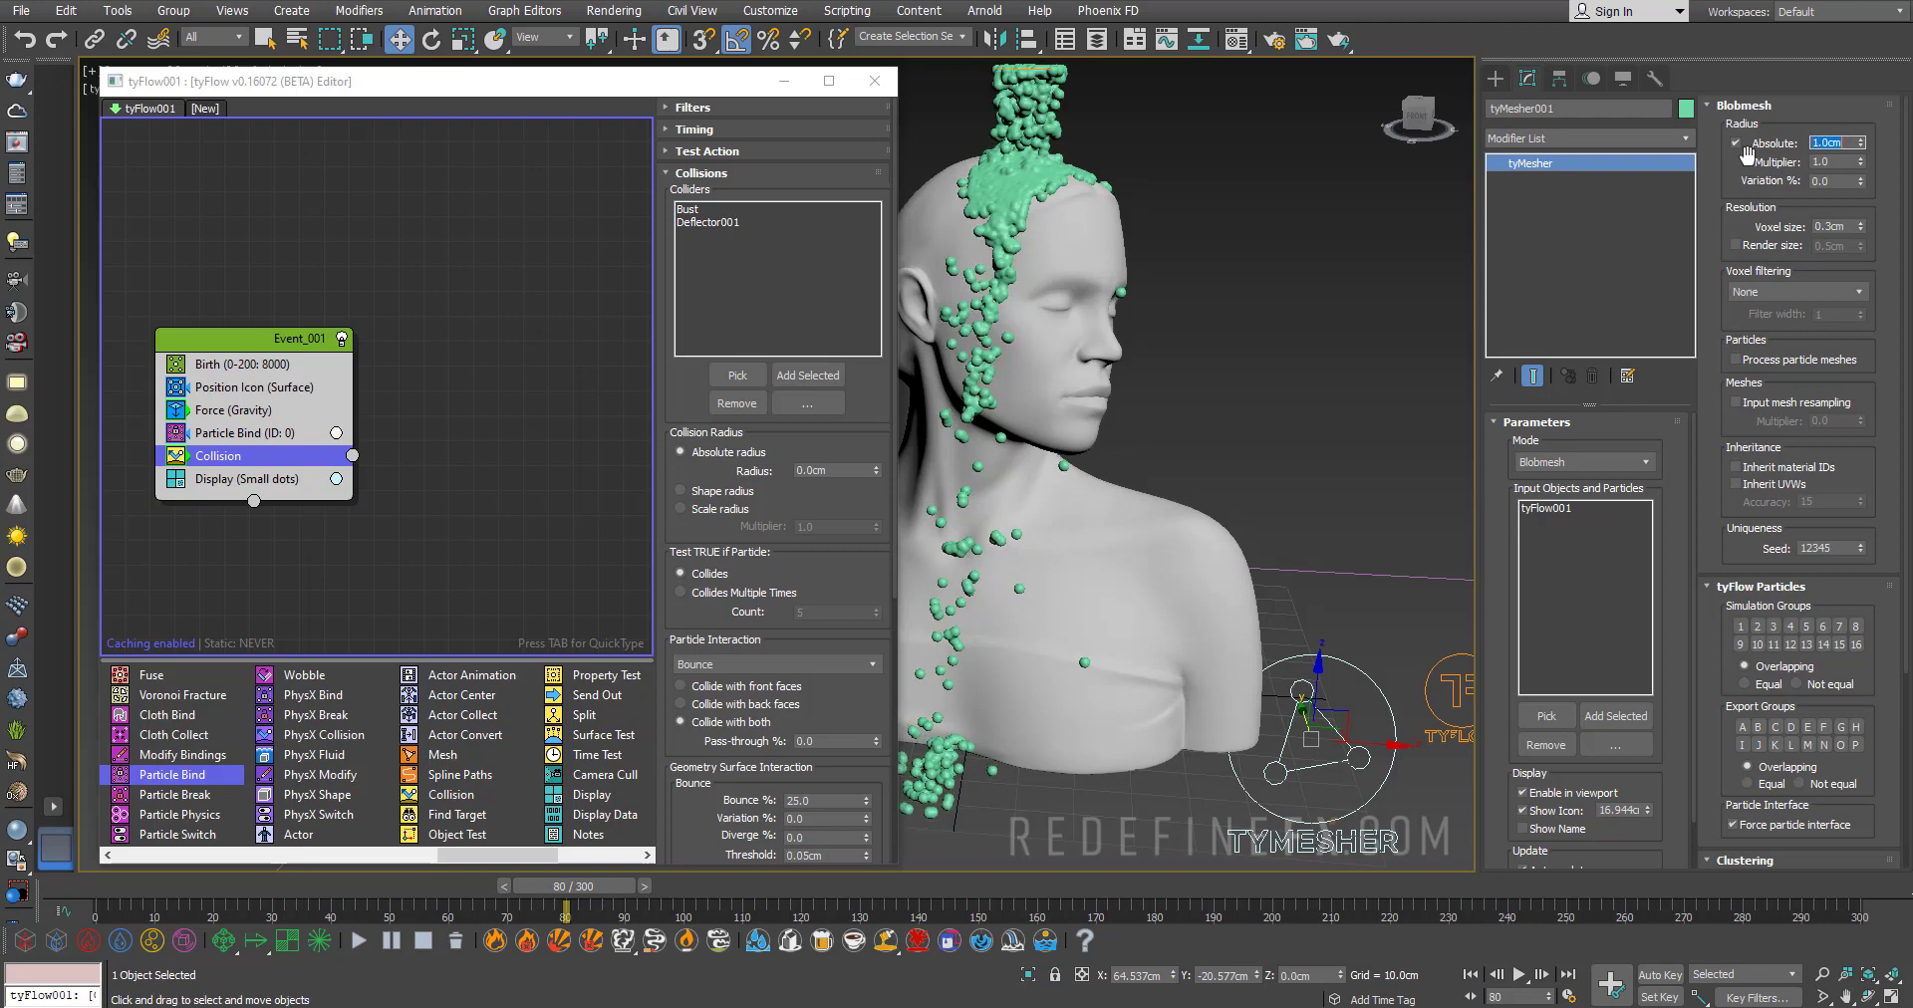
pyautogui.write('1.5')
pyautogui.press('Return')
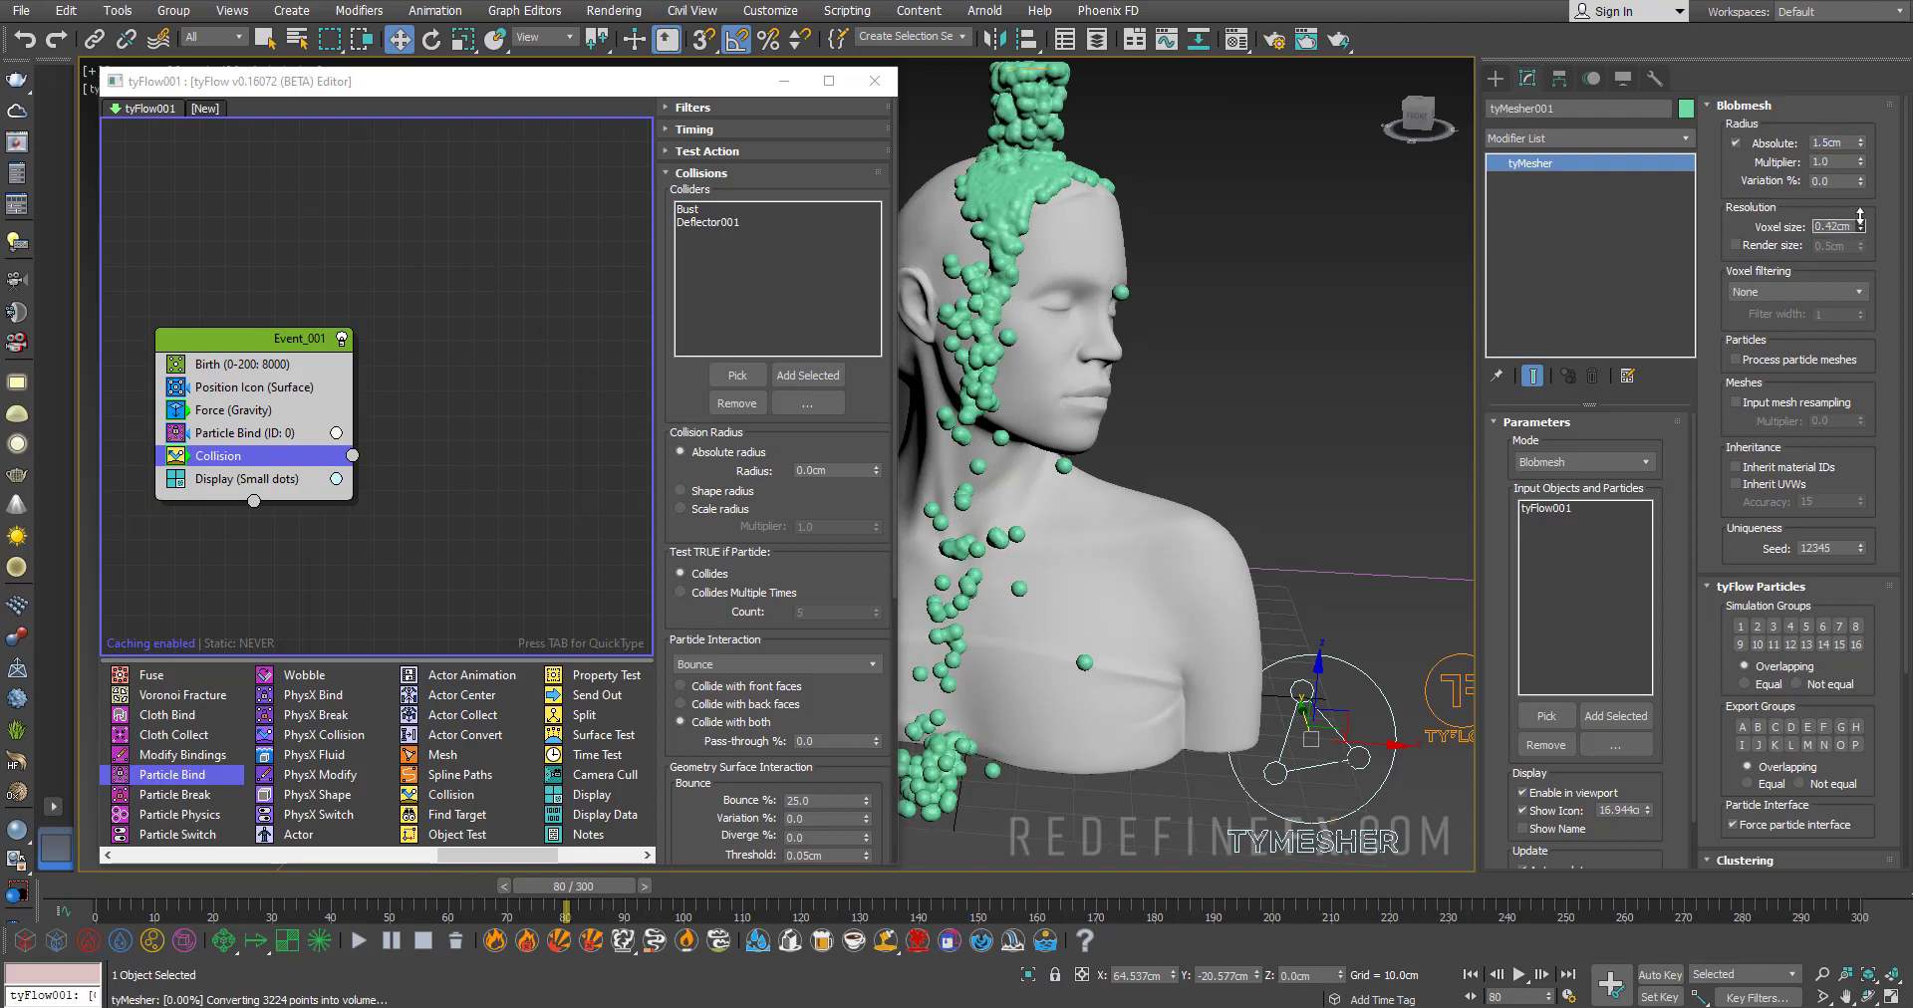
# Apply Gaussian voxel filtering to the tyMesher and set its voxel size to 0.5 cm
pyautogui.moveTo(1862, 229); pyautogui.dragTo(1860, 160)
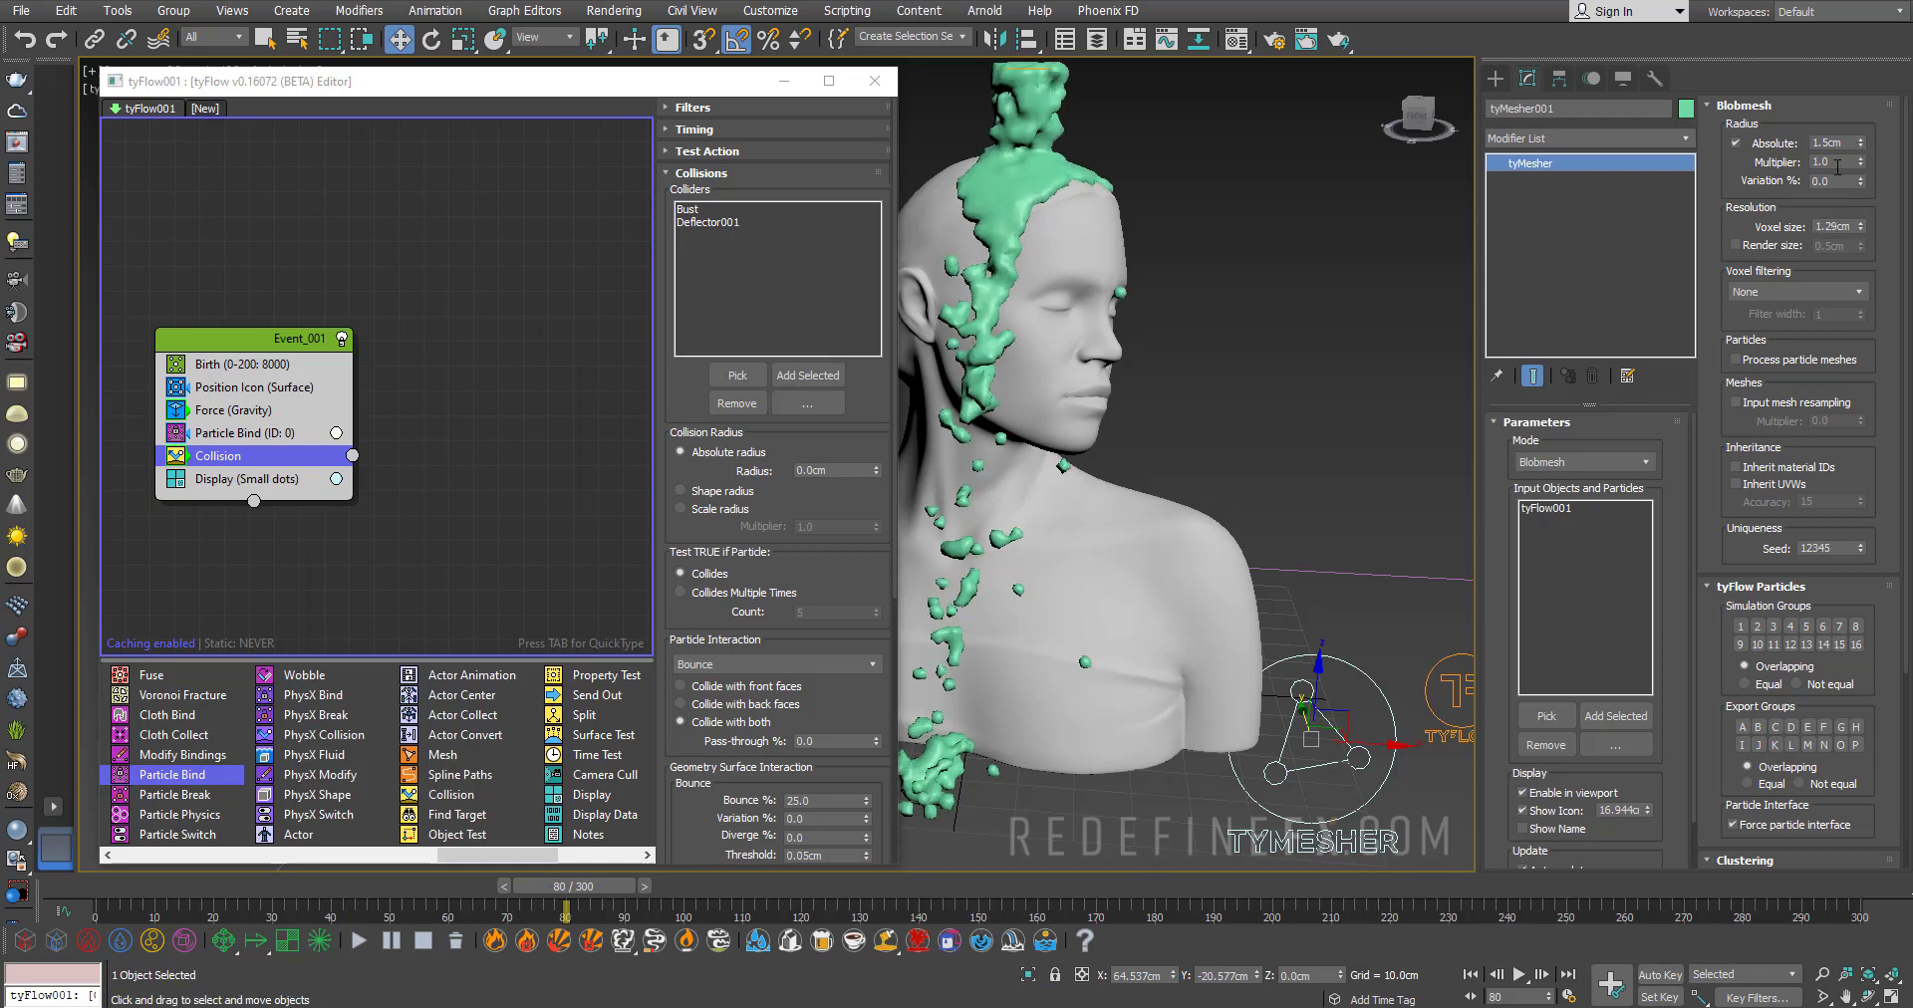
pyautogui.click(1789, 293)
pyautogui.click(1782, 324)
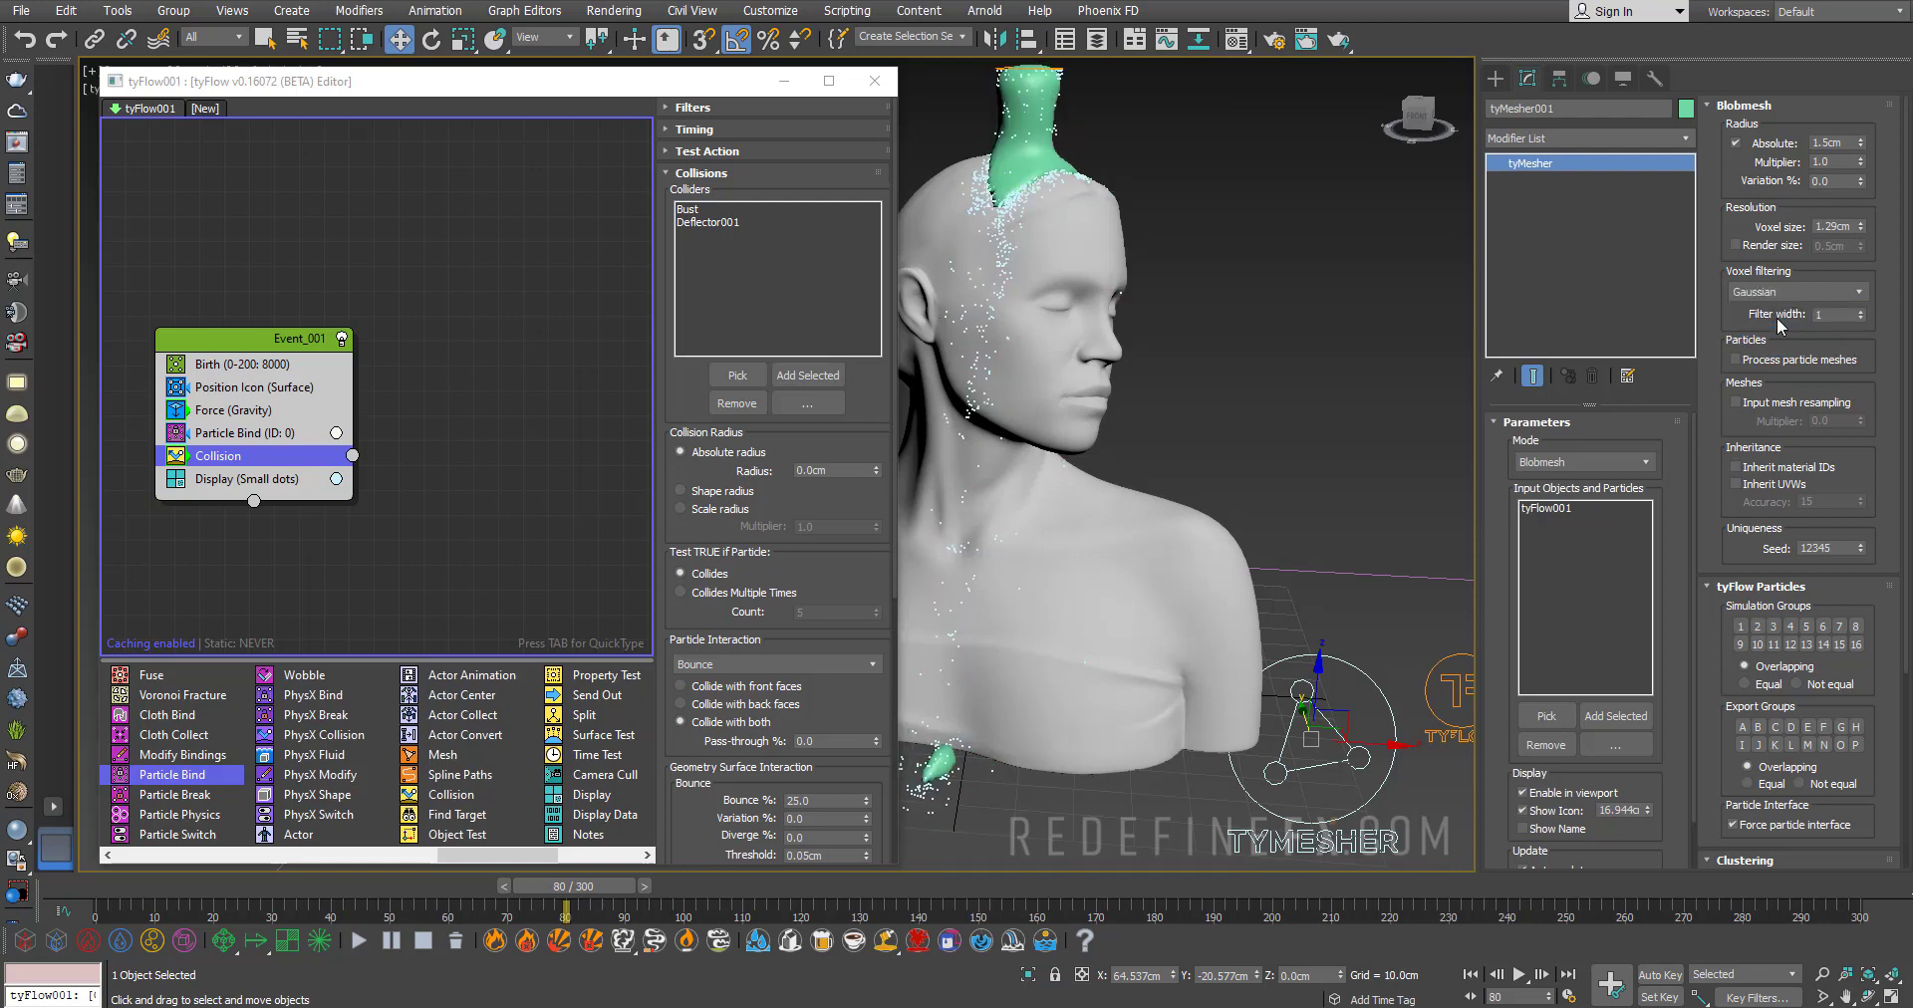
pyautogui.moveTo(1864, 230)
pyautogui.mouseDown()
pyautogui.moveTo(1864, 265)
pyautogui.moveTo(1846, 257)
pyautogui.mouseUp()
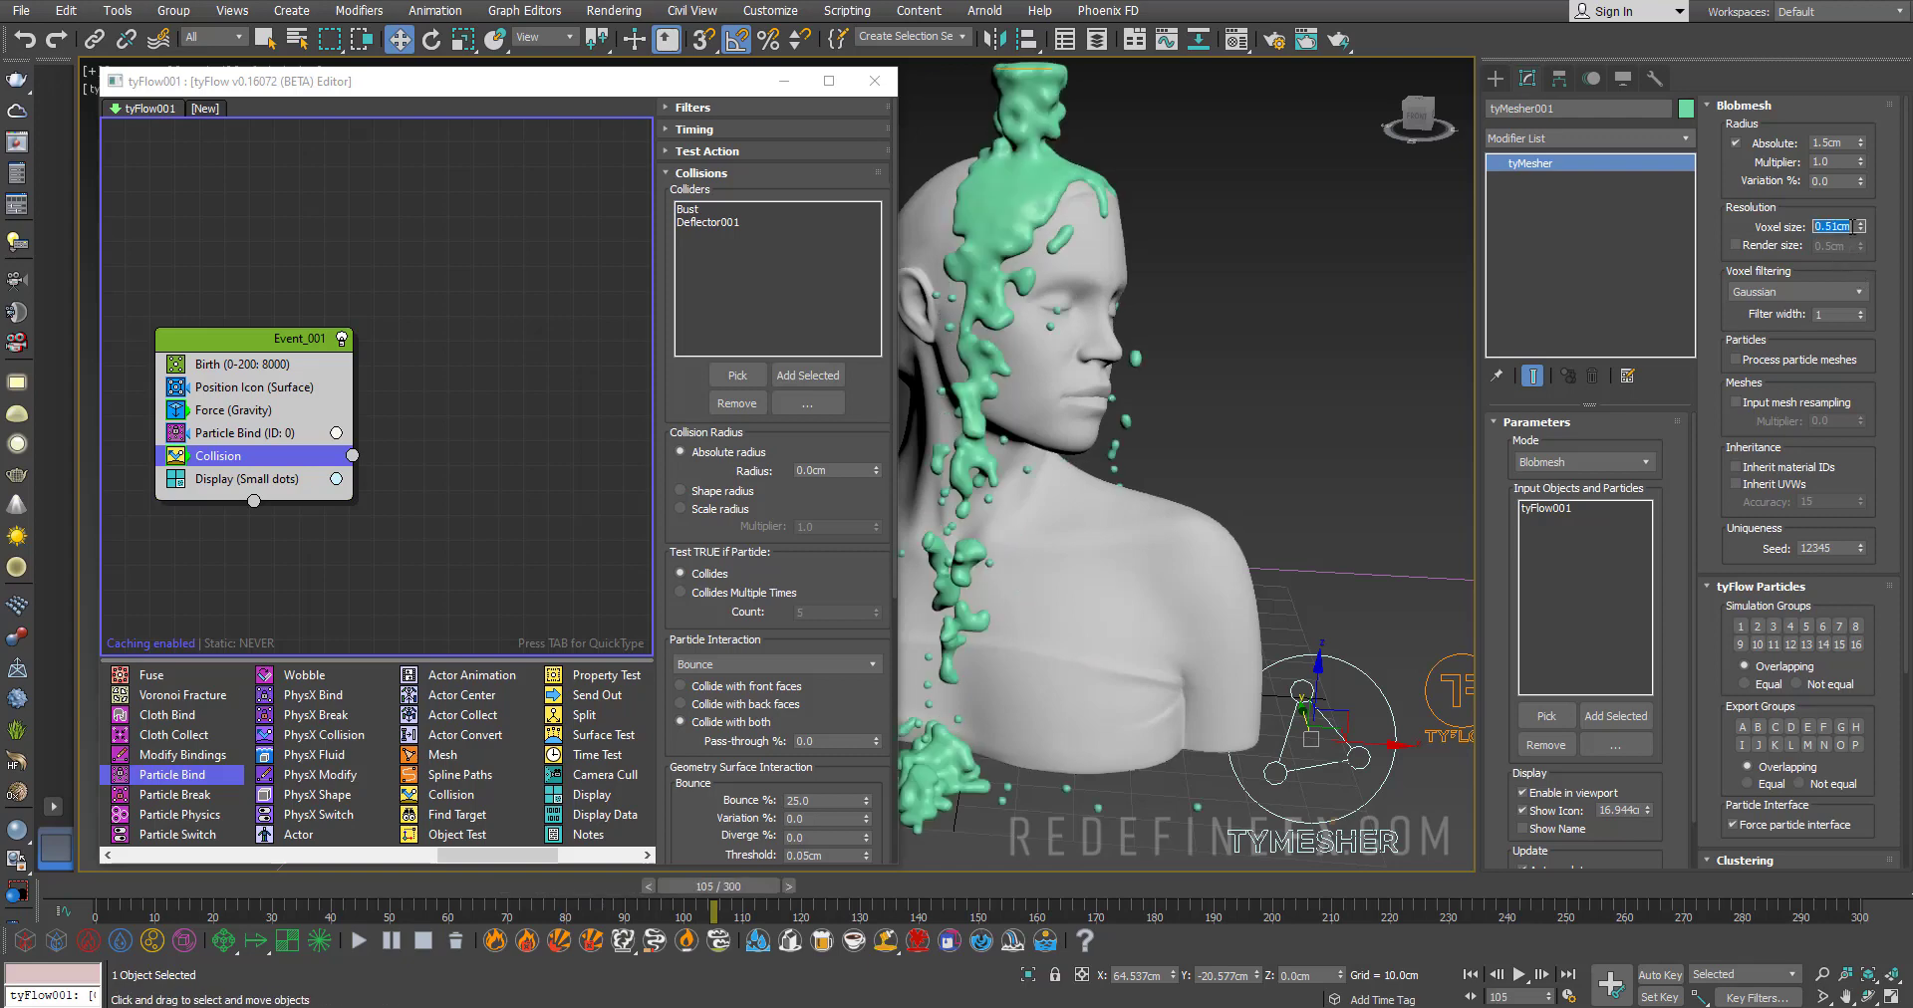
pyautogui.press('Return')
# Raise the Birth operator's total particle count to 10000
pyautogui.click(218, 367)
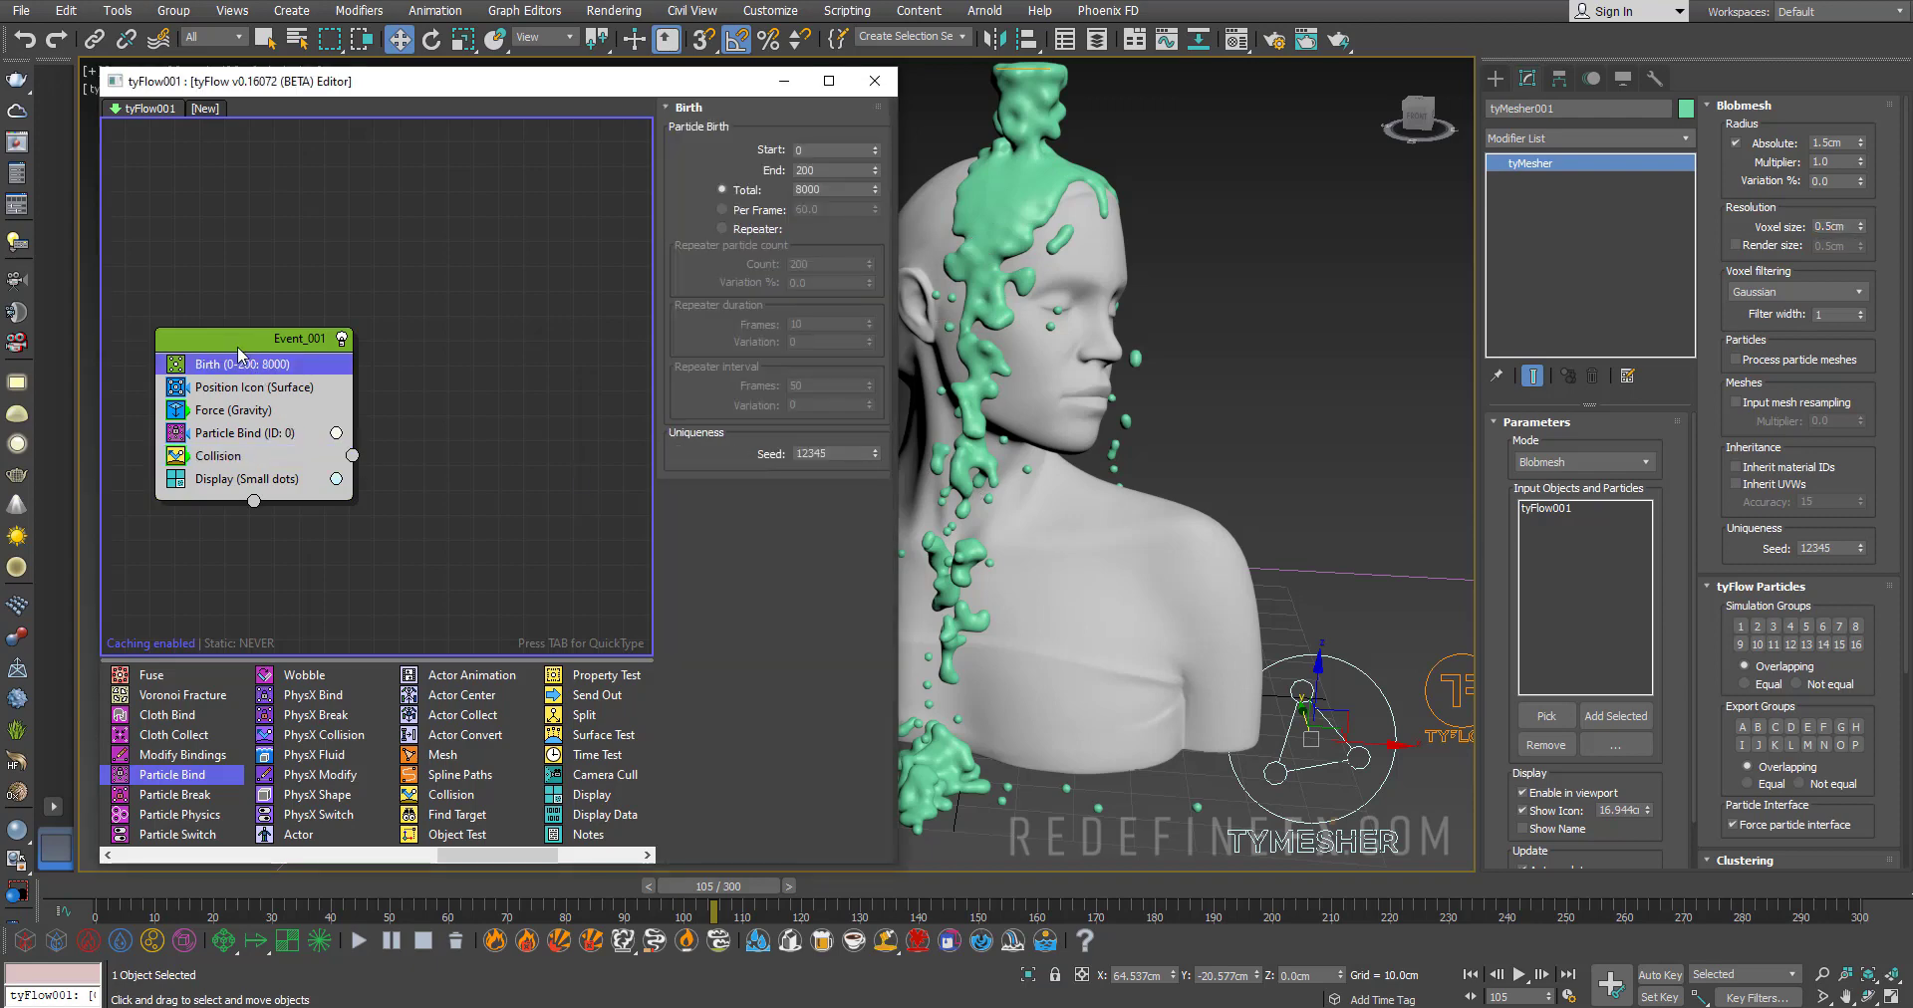
pyautogui.moveTo(239, 351); pyautogui.dragTo(209, 338)
pyautogui.moveTo(843, 189); pyautogui.dragTo(767, 200)
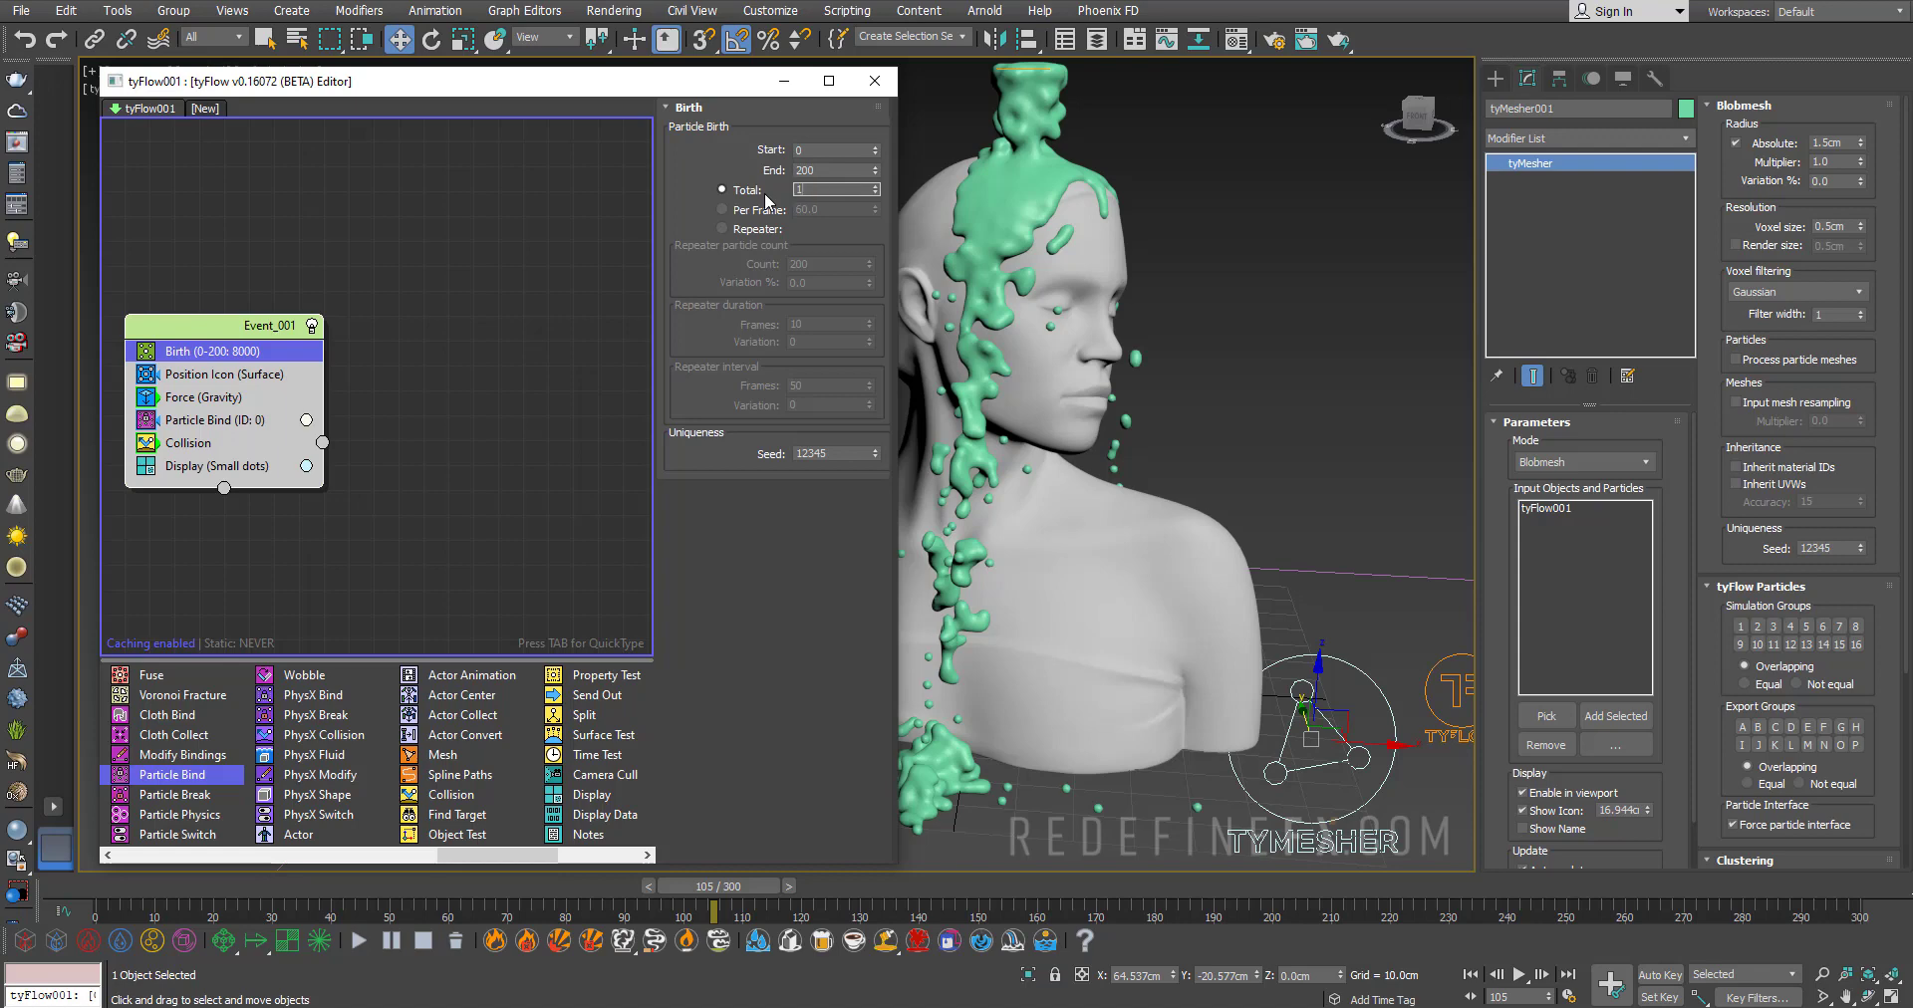
pyautogui.write('10000')
pyautogui.press('Return')
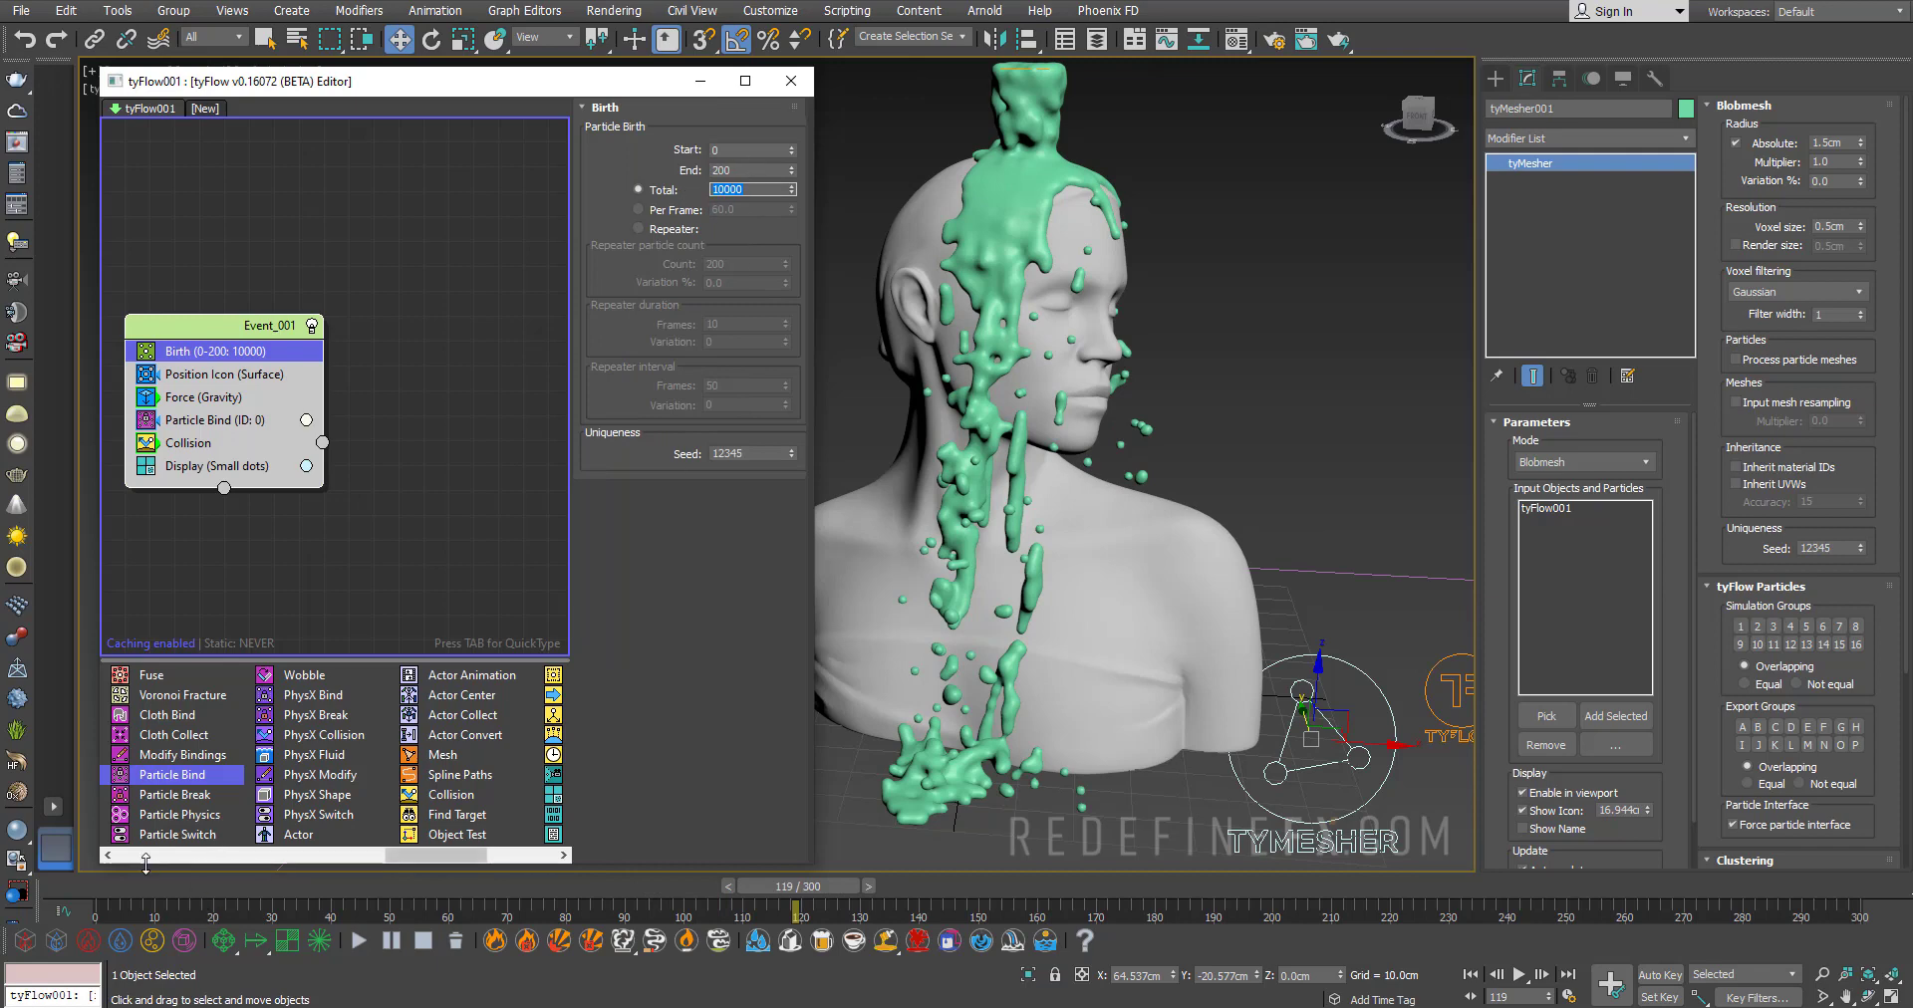
# Examine how the smoothed liquid mesh flows over the head and shoulders up to about frame 135, from different angles
pyautogui.click(127, 880)
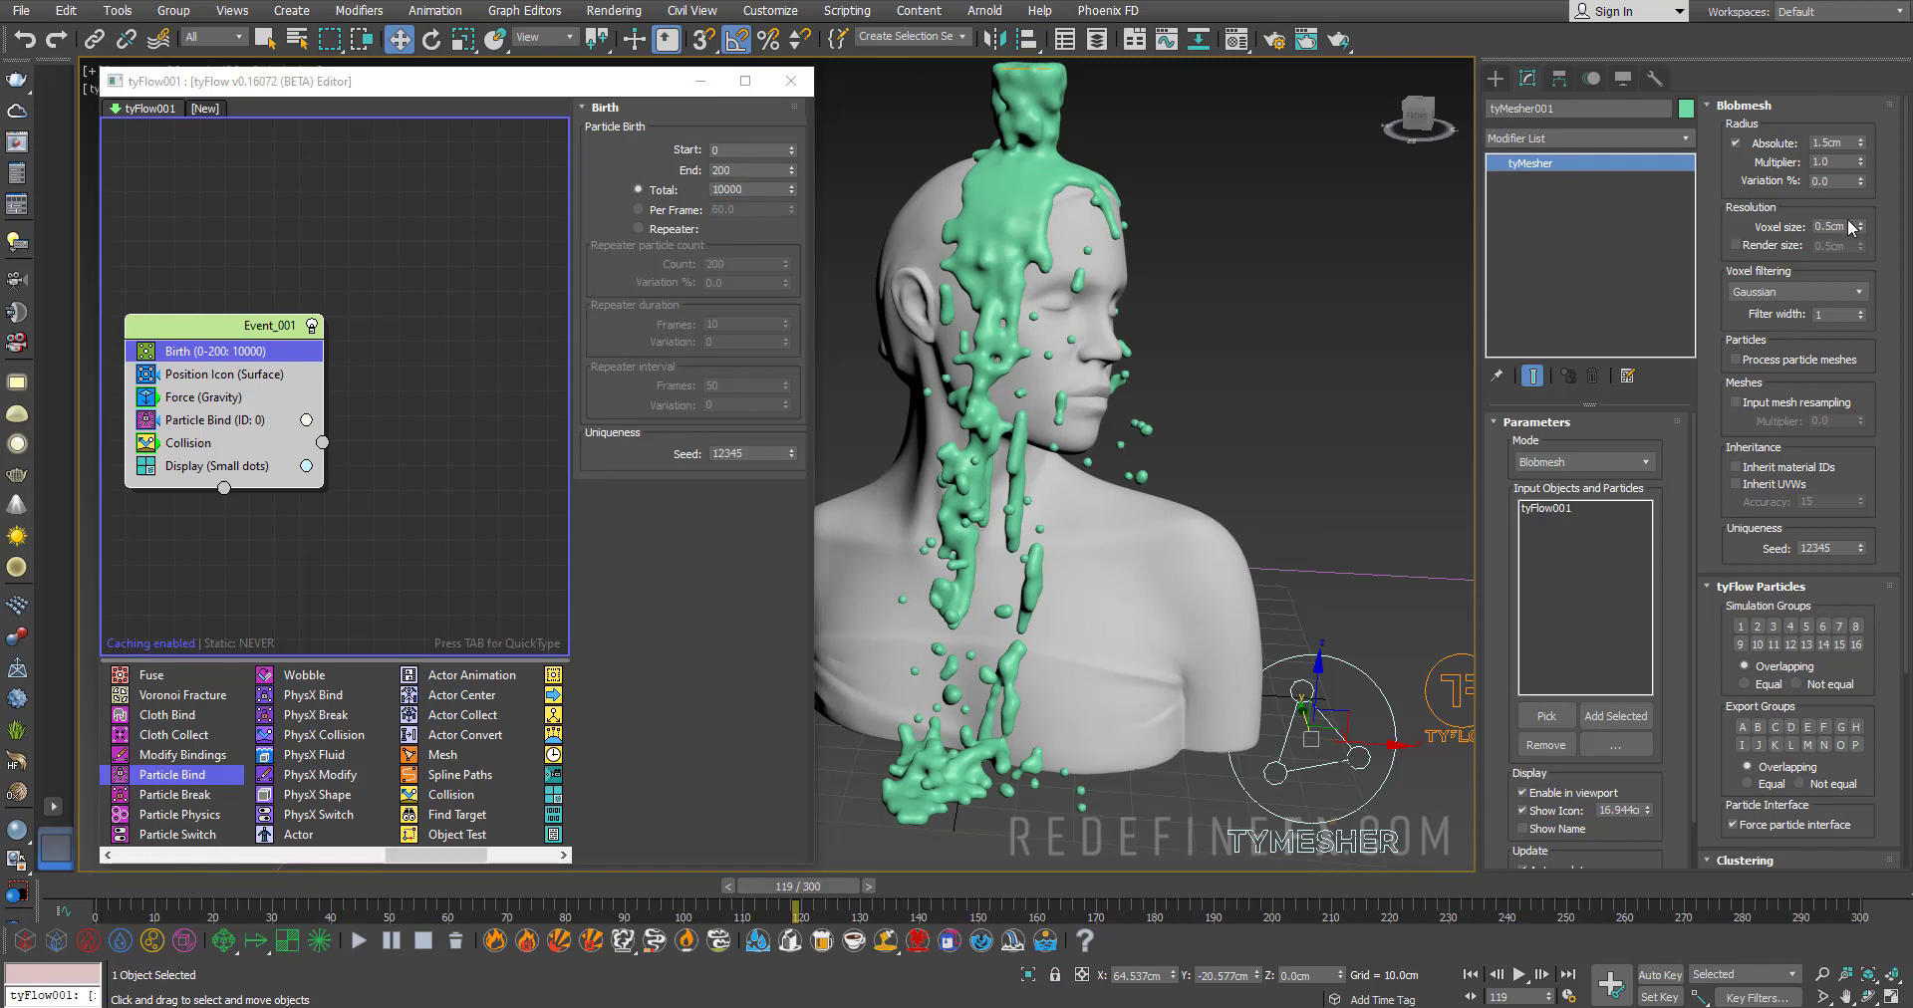
pyautogui.doubleClick(1847, 146)
pyautogui.moveTo(139, 894); pyautogui.dragTo(909, 902)
pyautogui.keyDown('alt'); pyautogui.moveTo(996, 466); pyautogui.dragTo(961, 412, button='middle'); pyautogui.keyUp('alt')
pyautogui.scroll(3, 1096, 237)
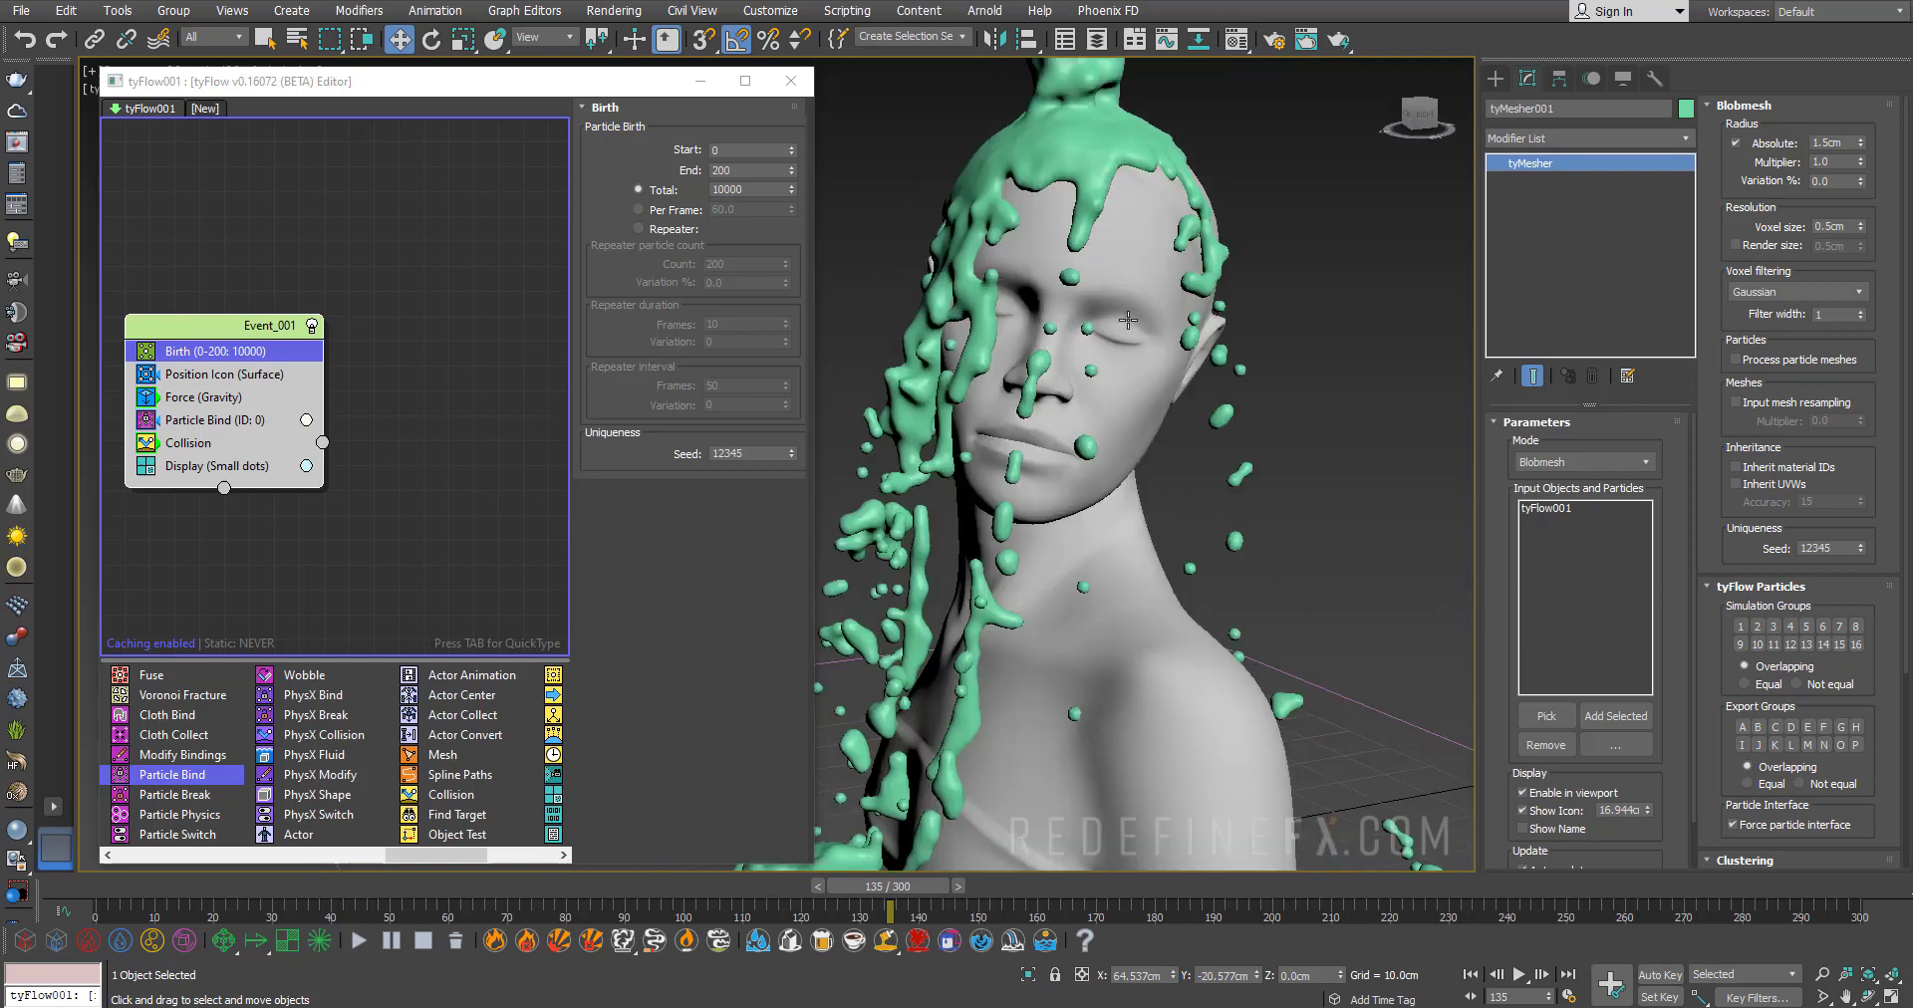
pyautogui.scroll(-3, 1089, 402)
pyautogui.keyDown('alt'); pyautogui.moveTo(1037, 396); pyautogui.dragTo(1087, 385, button='middle'); pyautogui.keyUp('alt')
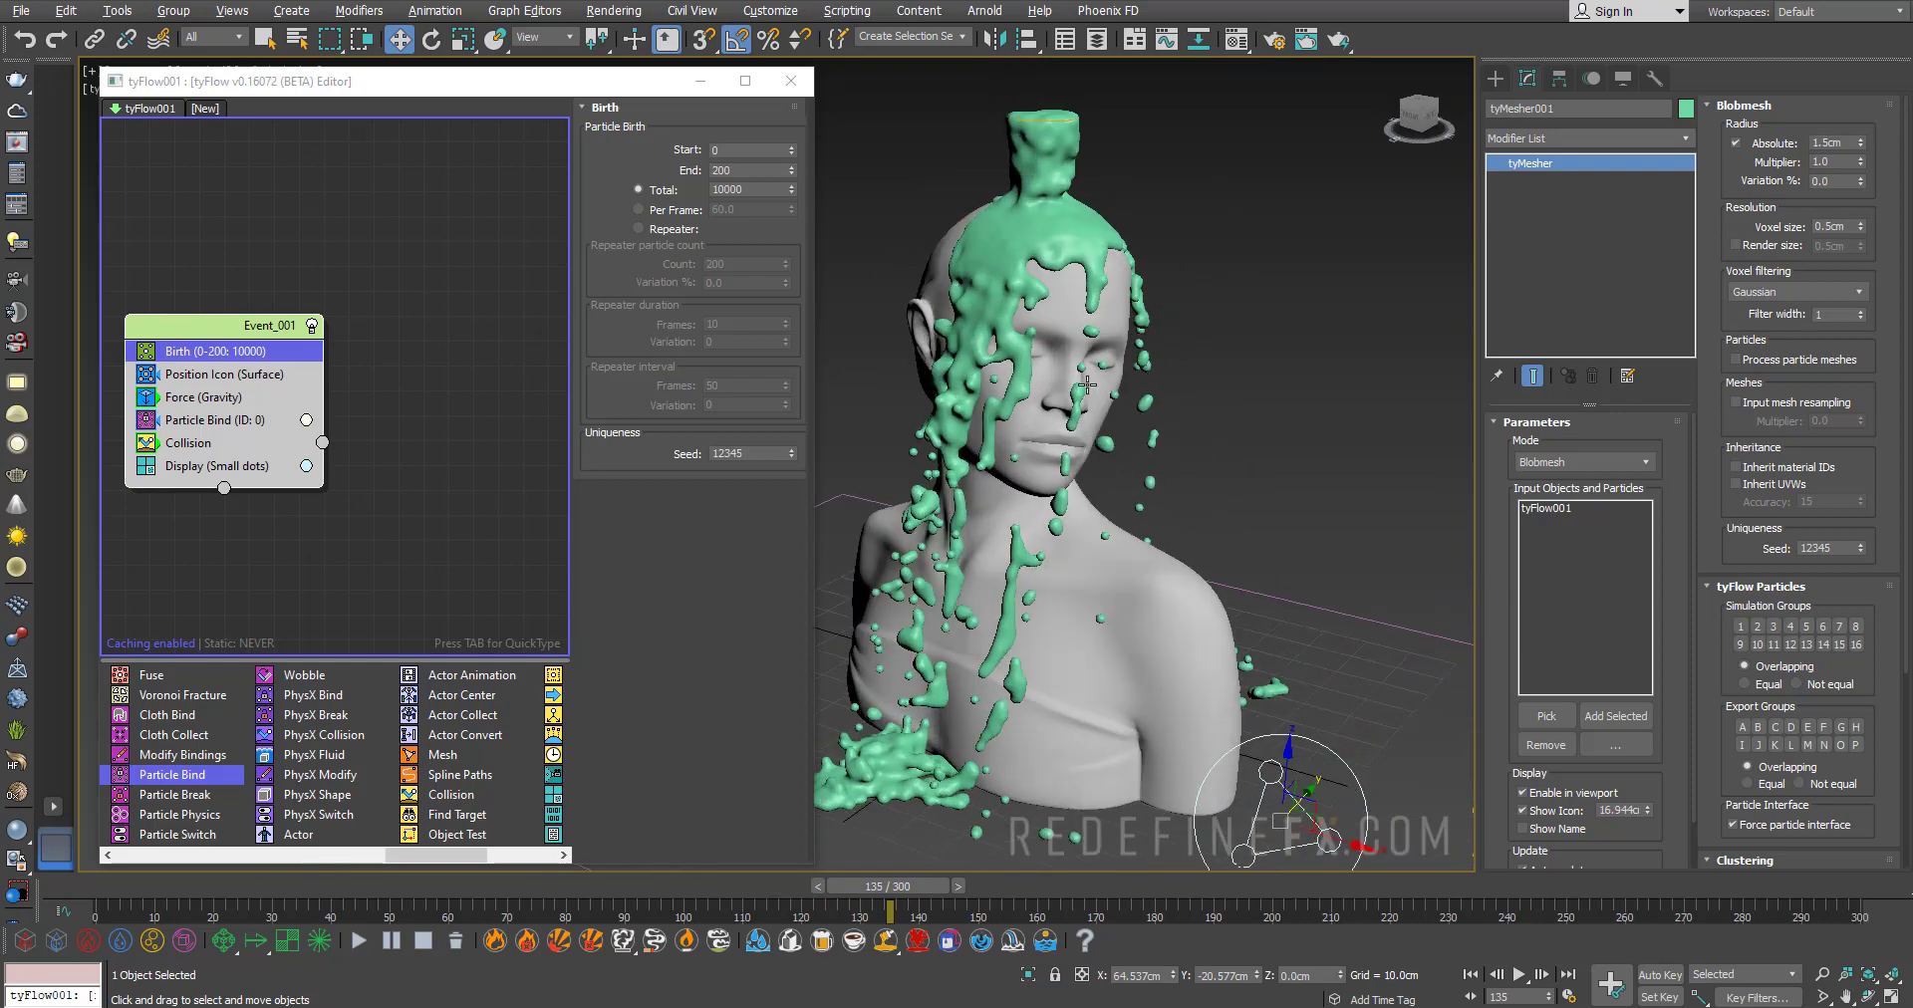
# Add a Surface Force operator to Event_001 above the gravity force, assign the bust as its object, and simulate to frame 255
pyautogui.moveTo(818, 428); pyautogui.dragTo(848, 428)
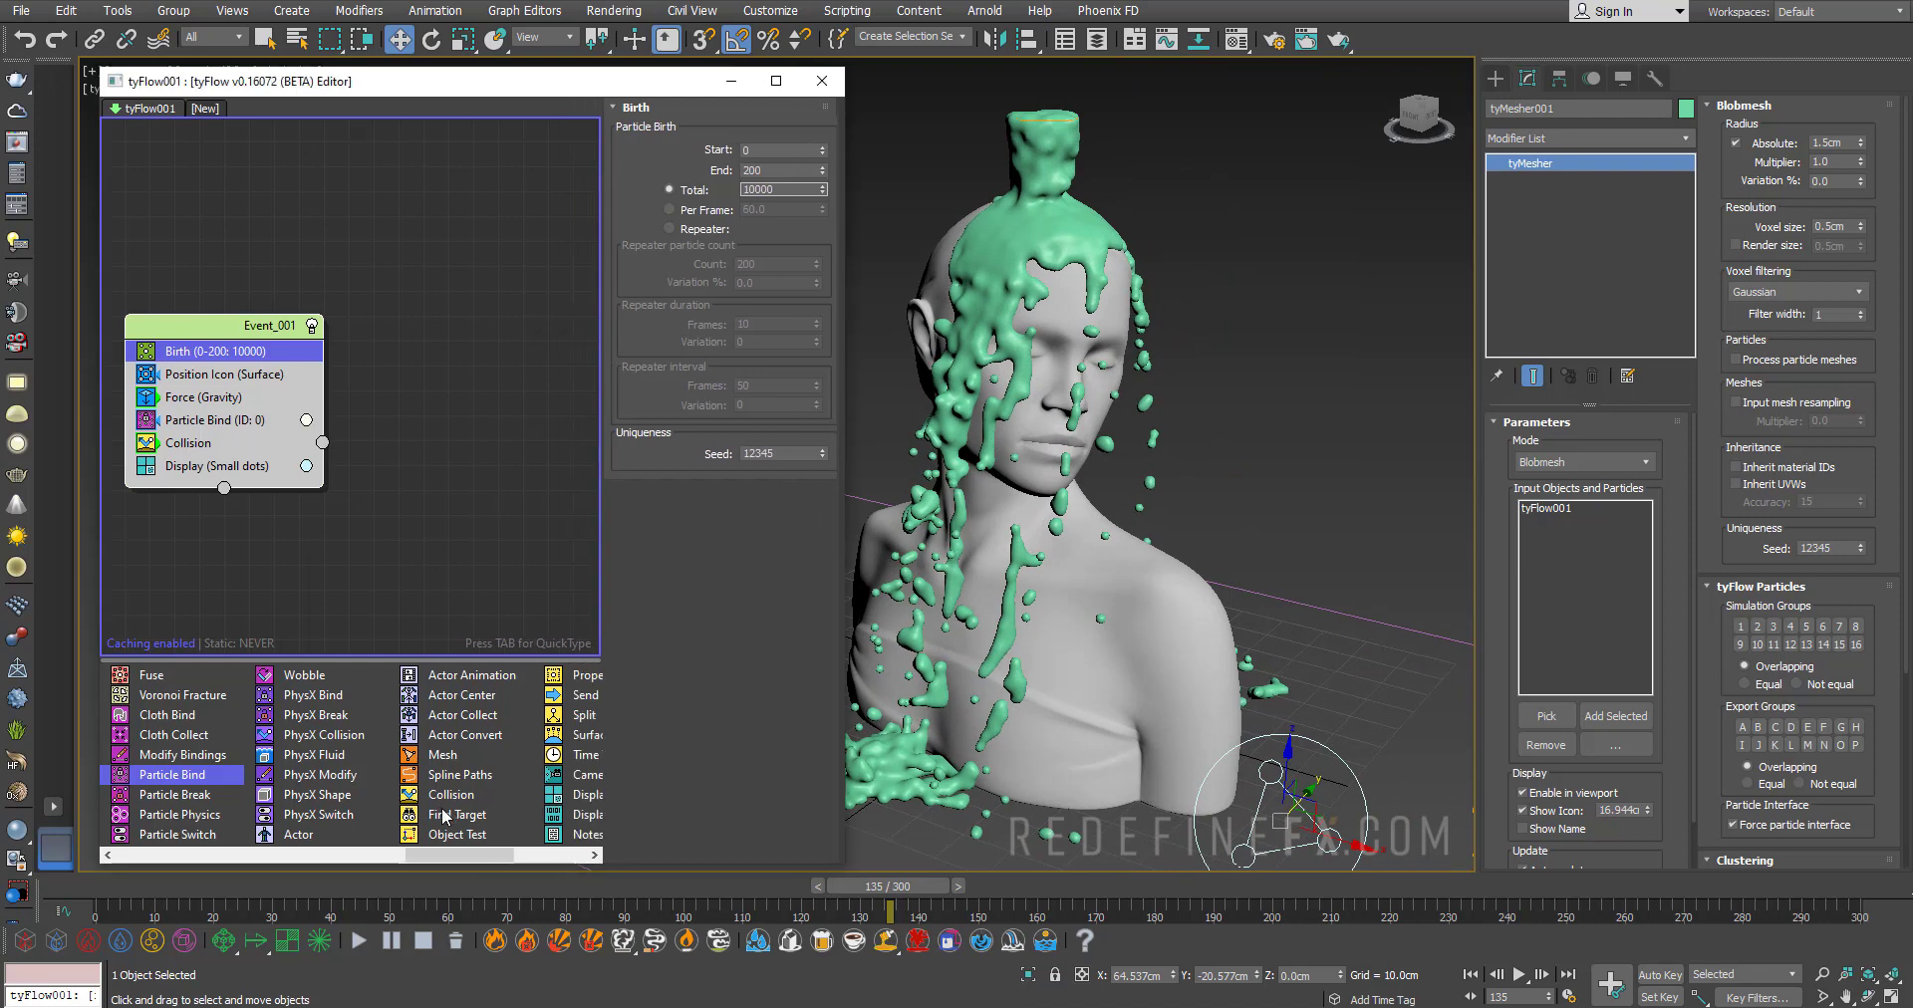
pyautogui.moveTo(444, 856); pyautogui.dragTo(225, 861)
pyautogui.moveTo(429, 823); pyautogui.dragTo(199, 394)
pyautogui.click(685, 368)
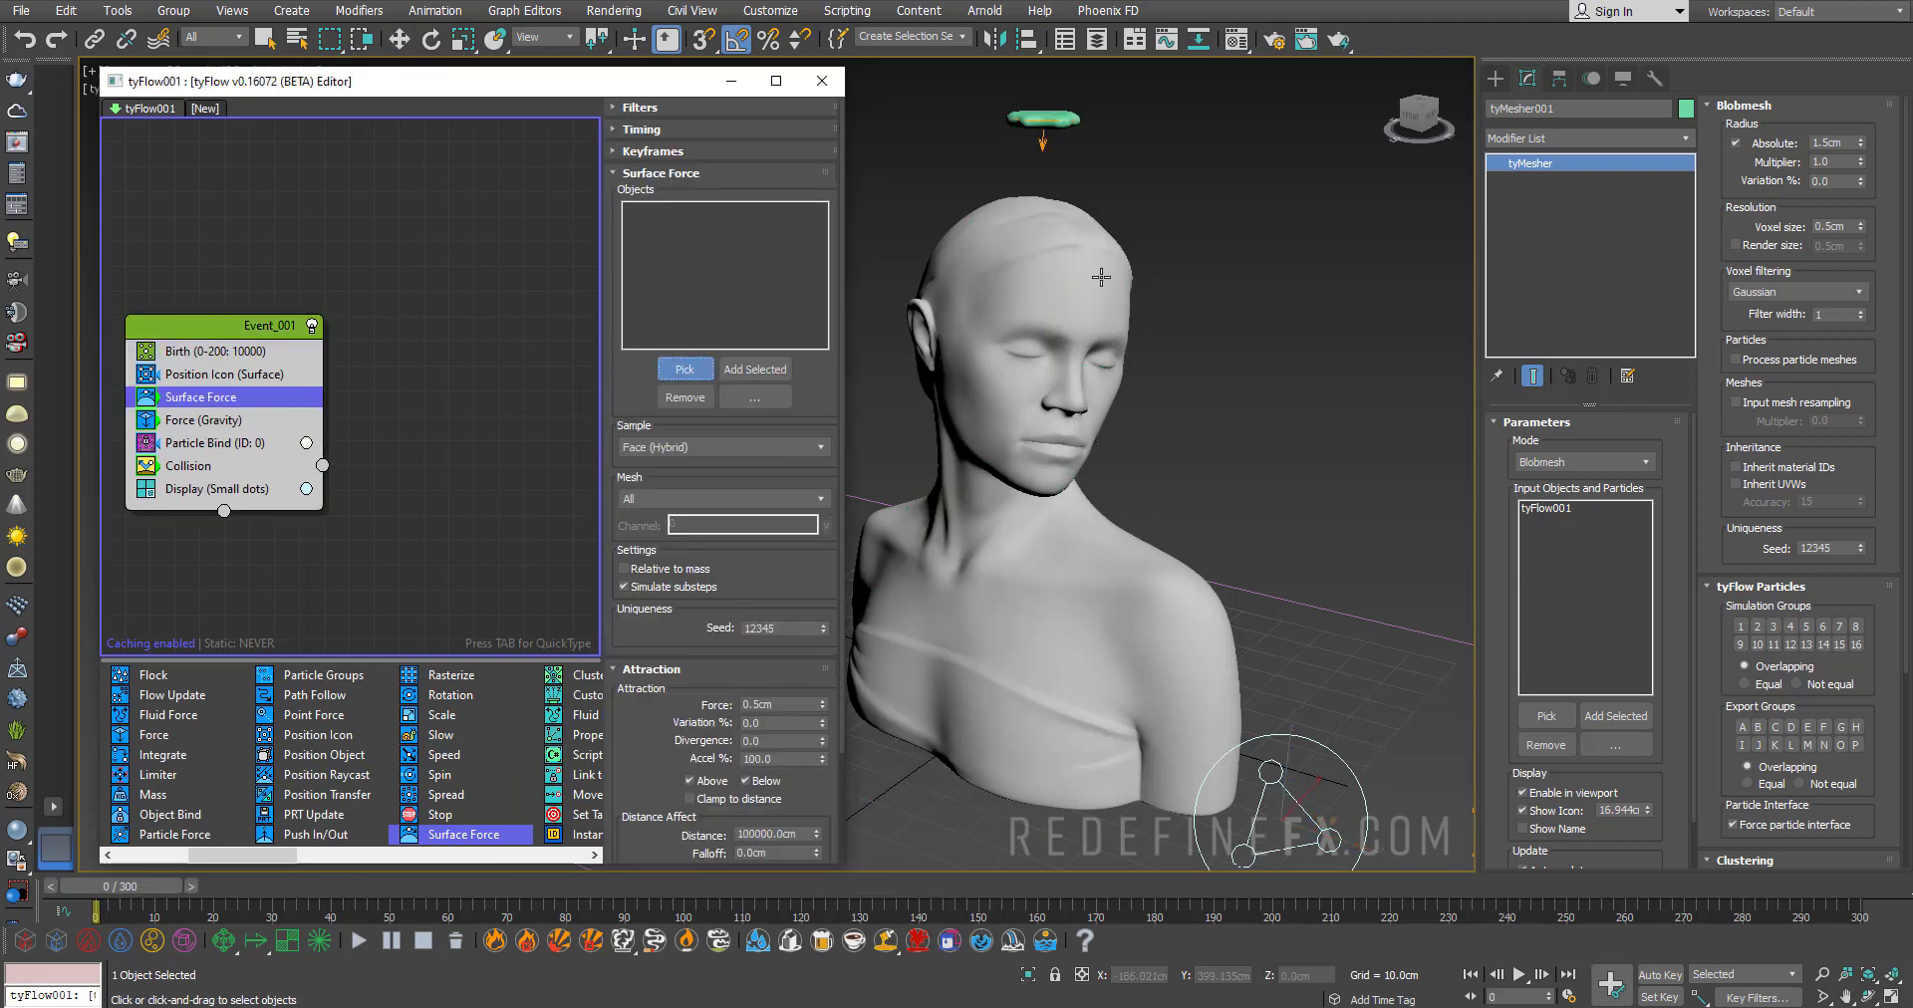
pyautogui.click(1031, 292)
pyautogui.moveTo(130, 886); pyautogui.dragTo(1554, 871)
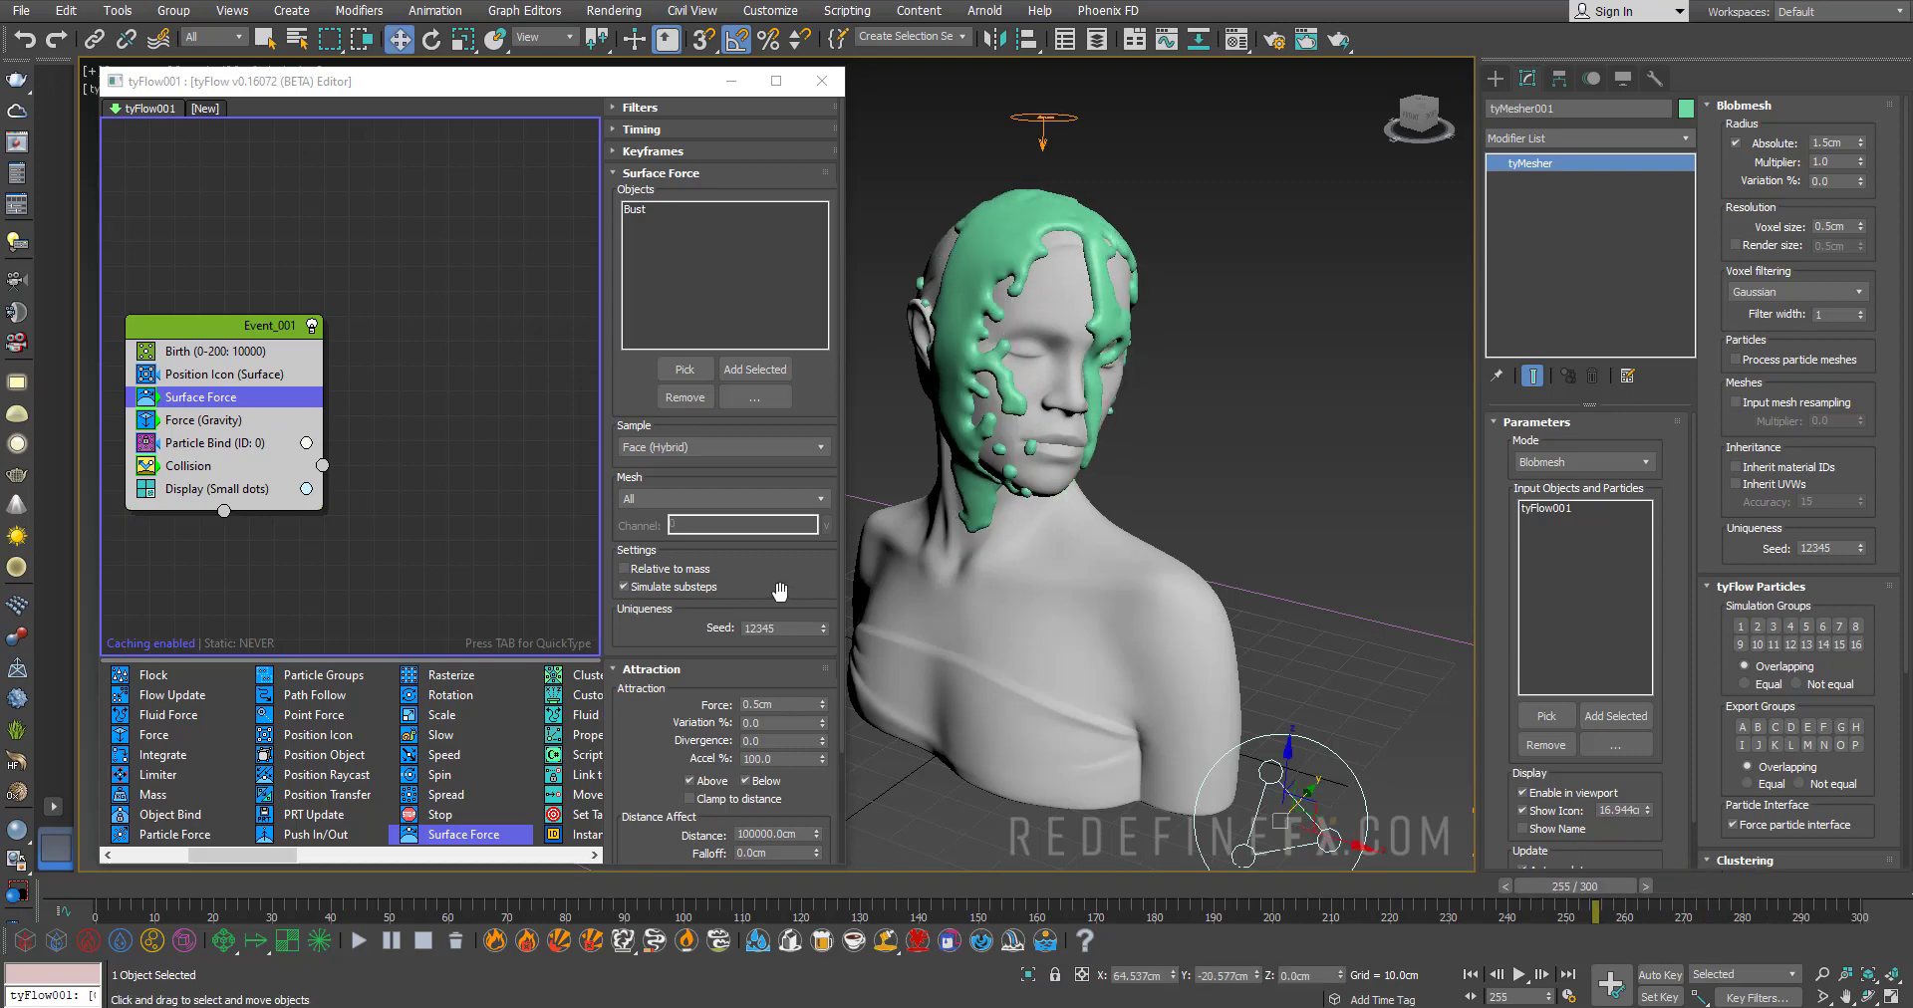
# Set the Surface Force attraction to 0.3 cm and check how the liquid mesh clings to the face and neck
pyautogui.moveTo(781, 592); pyautogui.dragTo(787, 520)
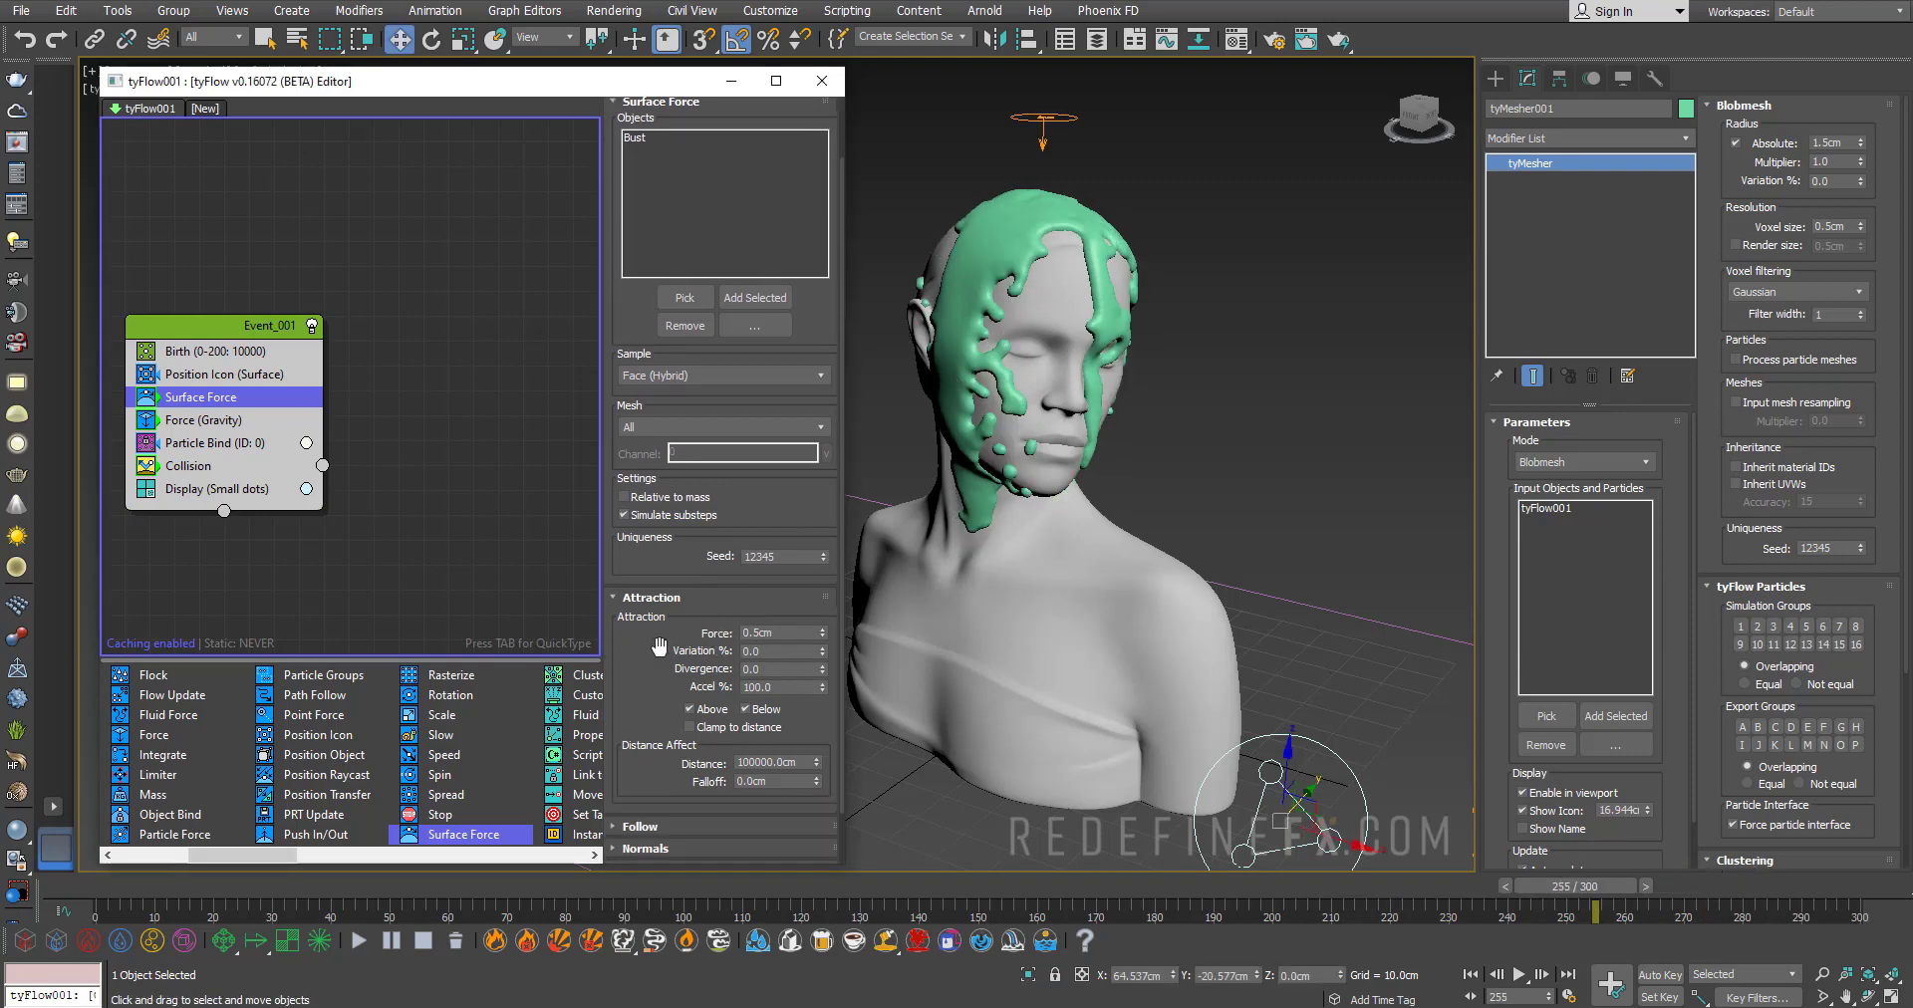
pyautogui.moveTo(659, 648); pyautogui.dragTo(619, 546)
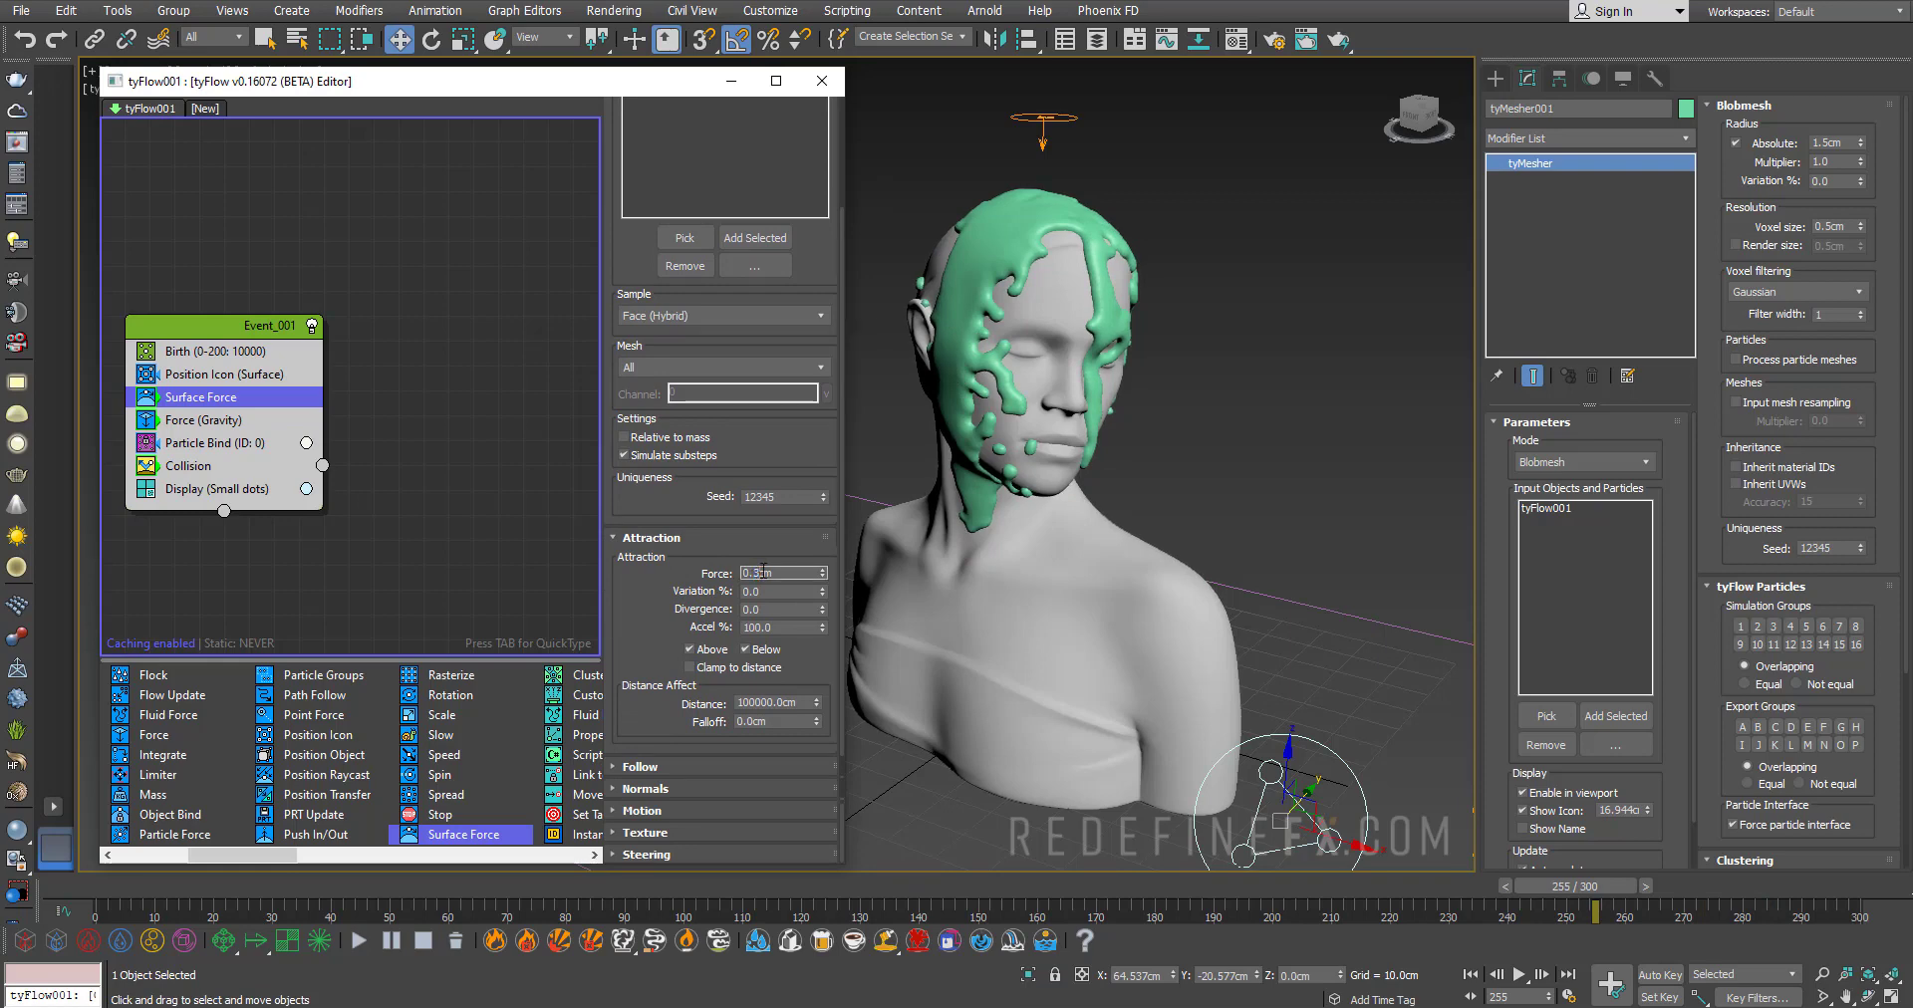
pyautogui.press('Return')
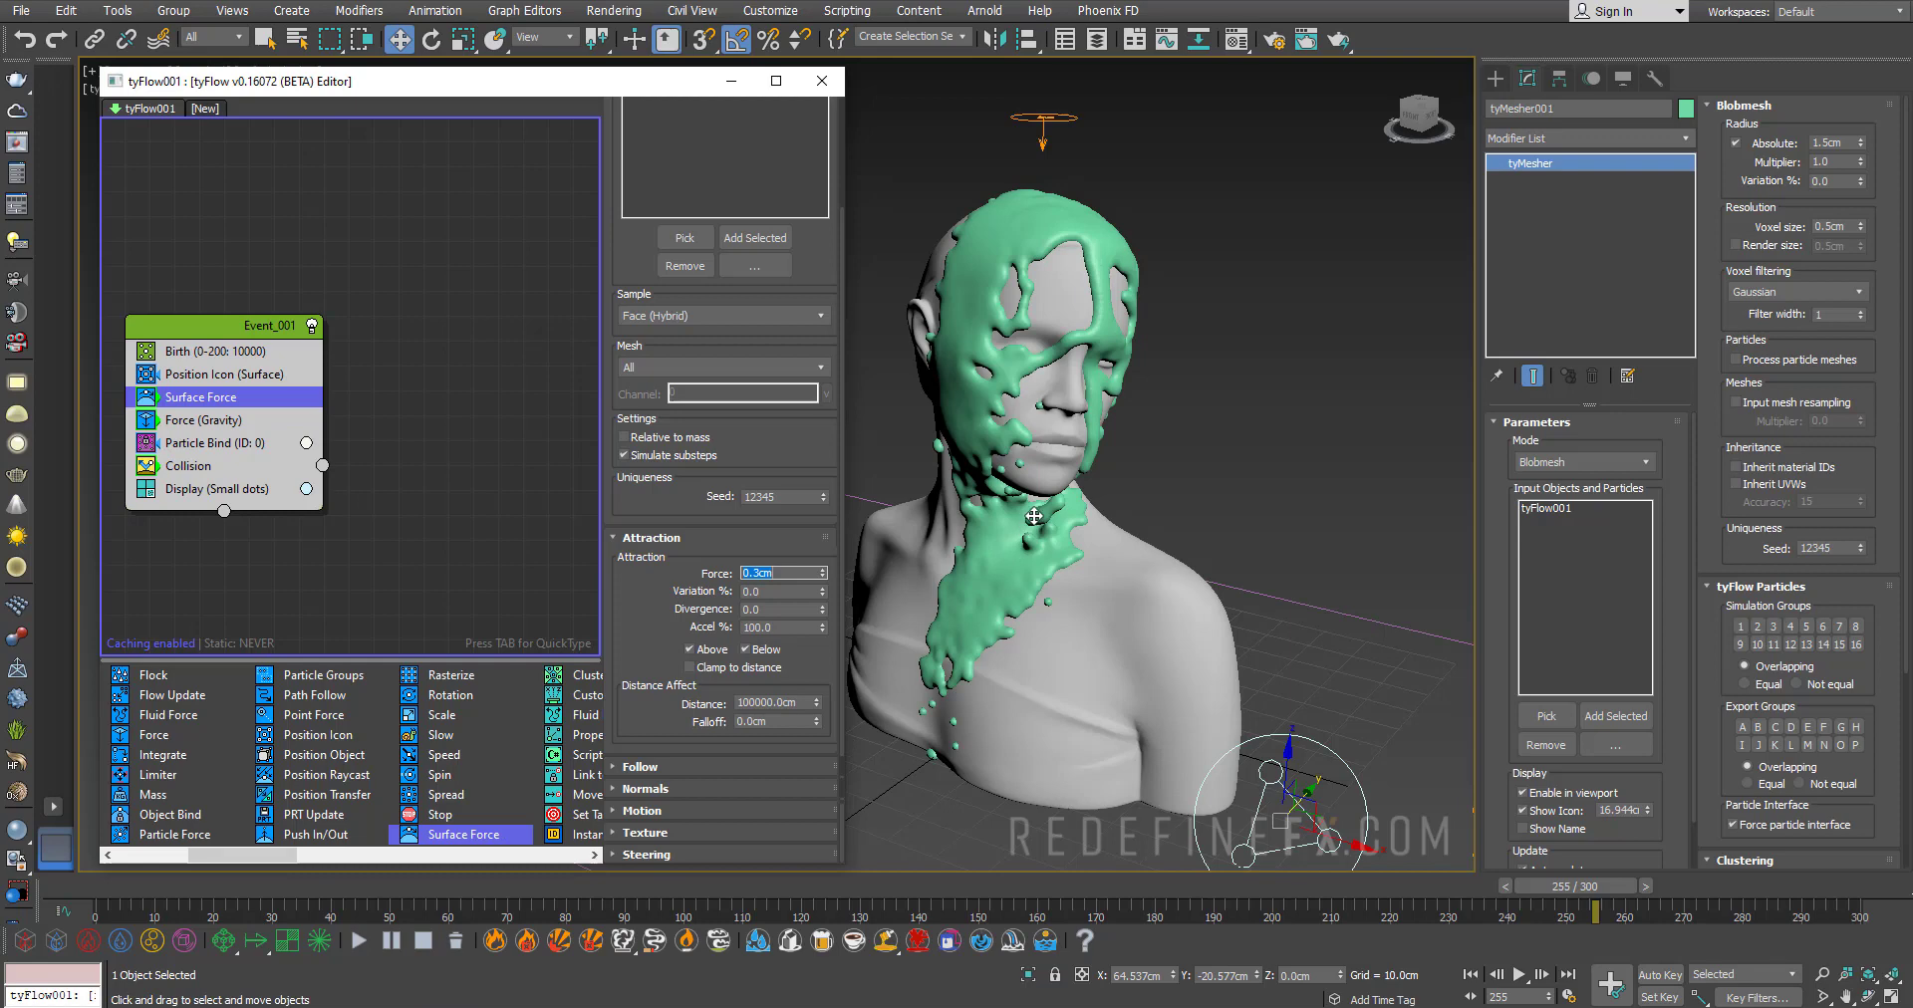
pyautogui.scroll(5, 1035, 516)
pyautogui.scroll(2, 1052, 458)
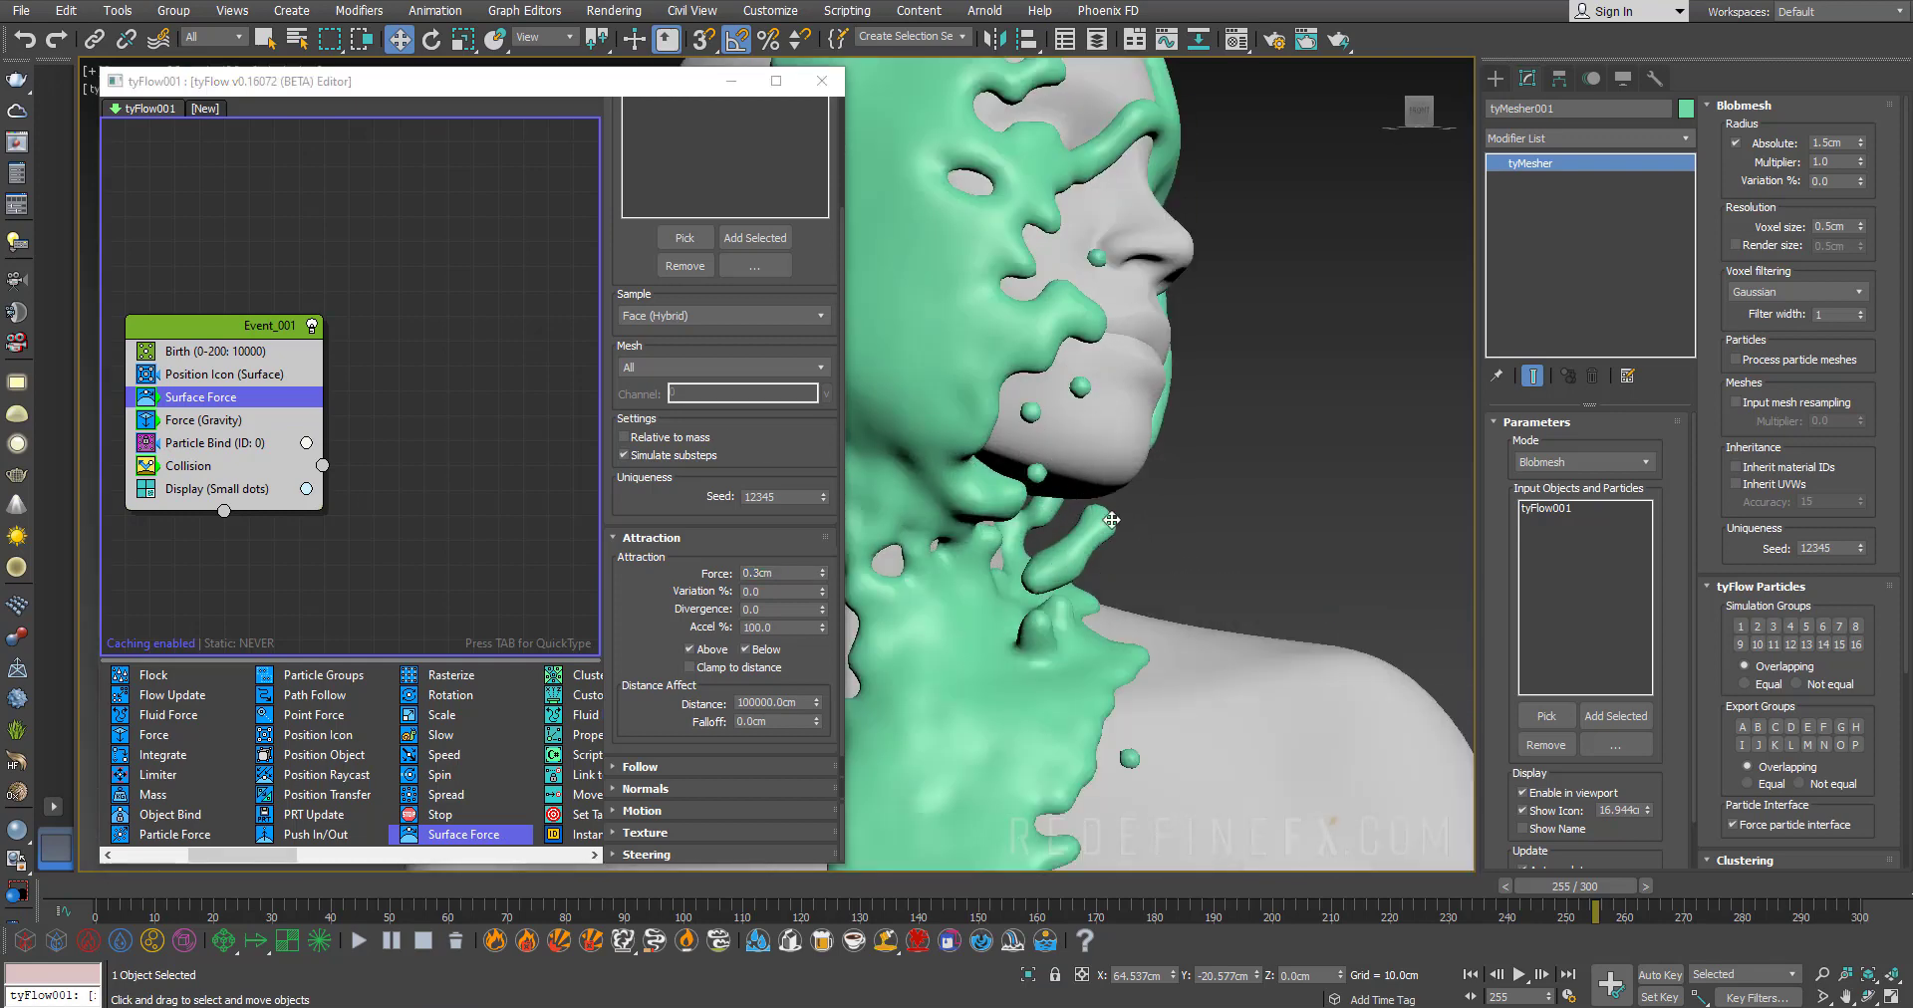
pyautogui.scroll(-3, 1086, 515)
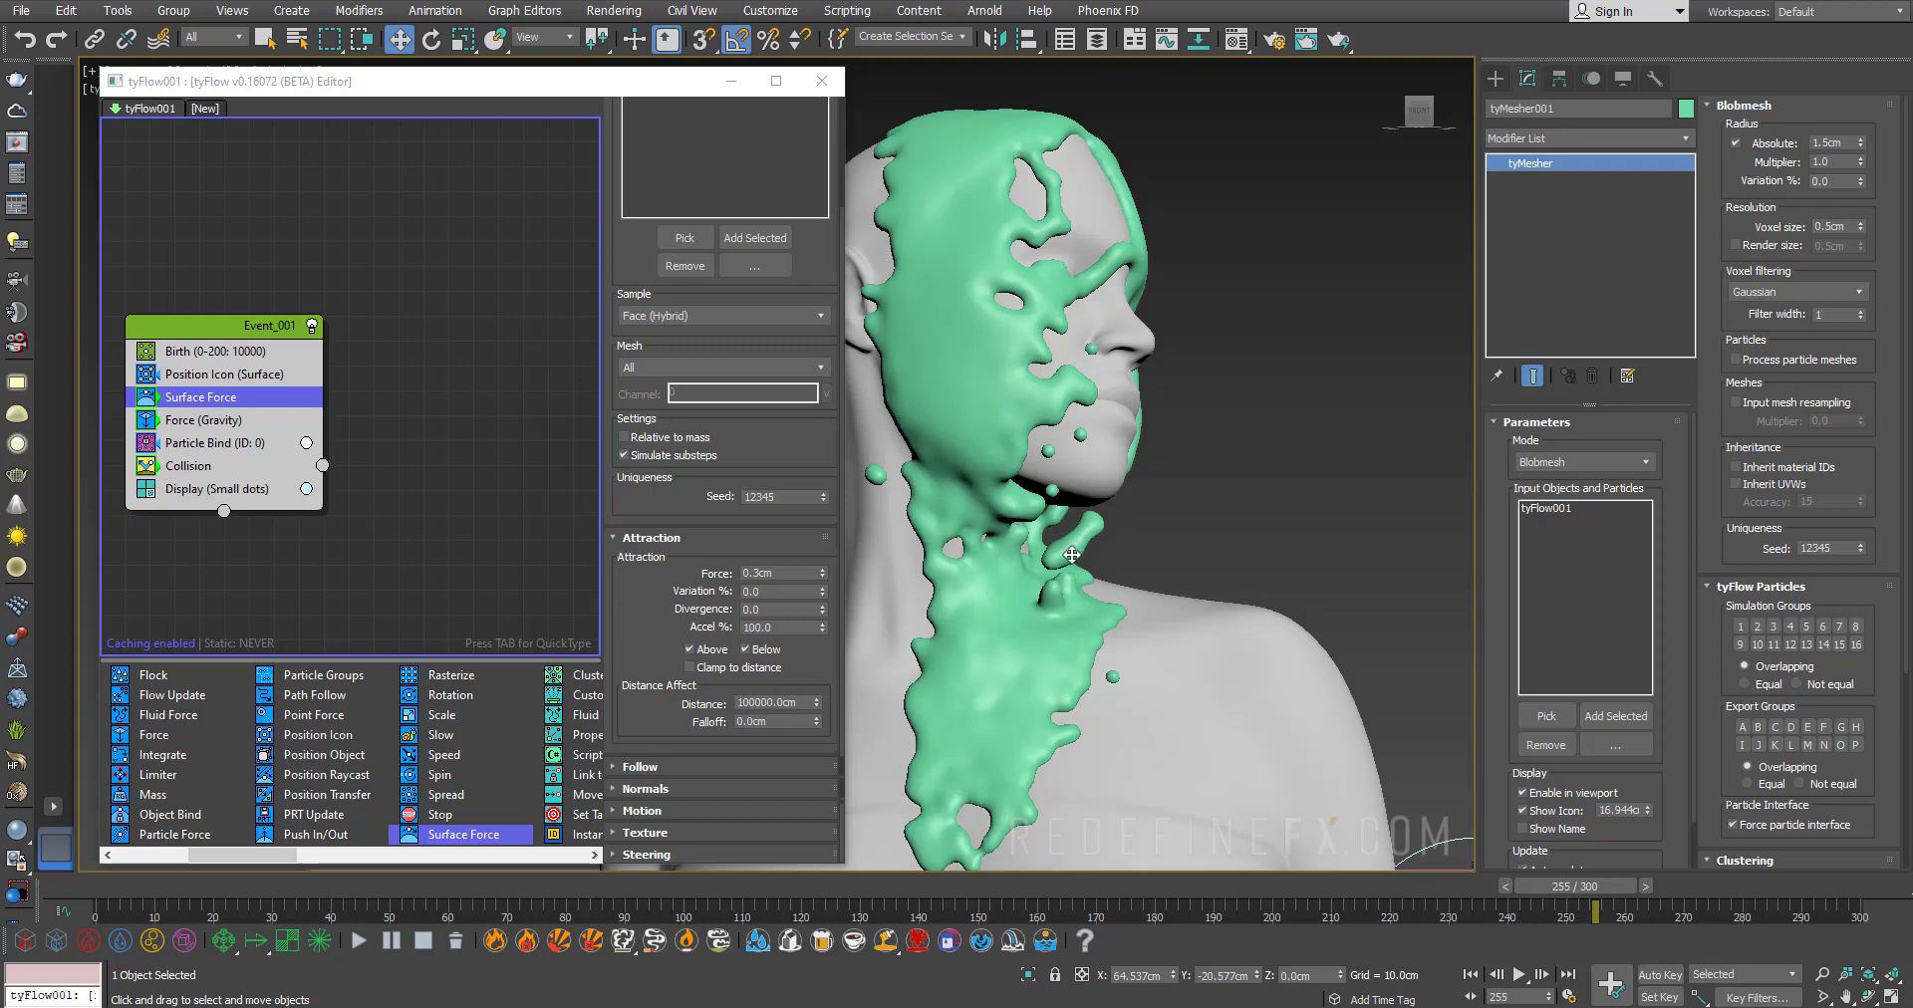
pyautogui.scroll(-8, 1082, 535)
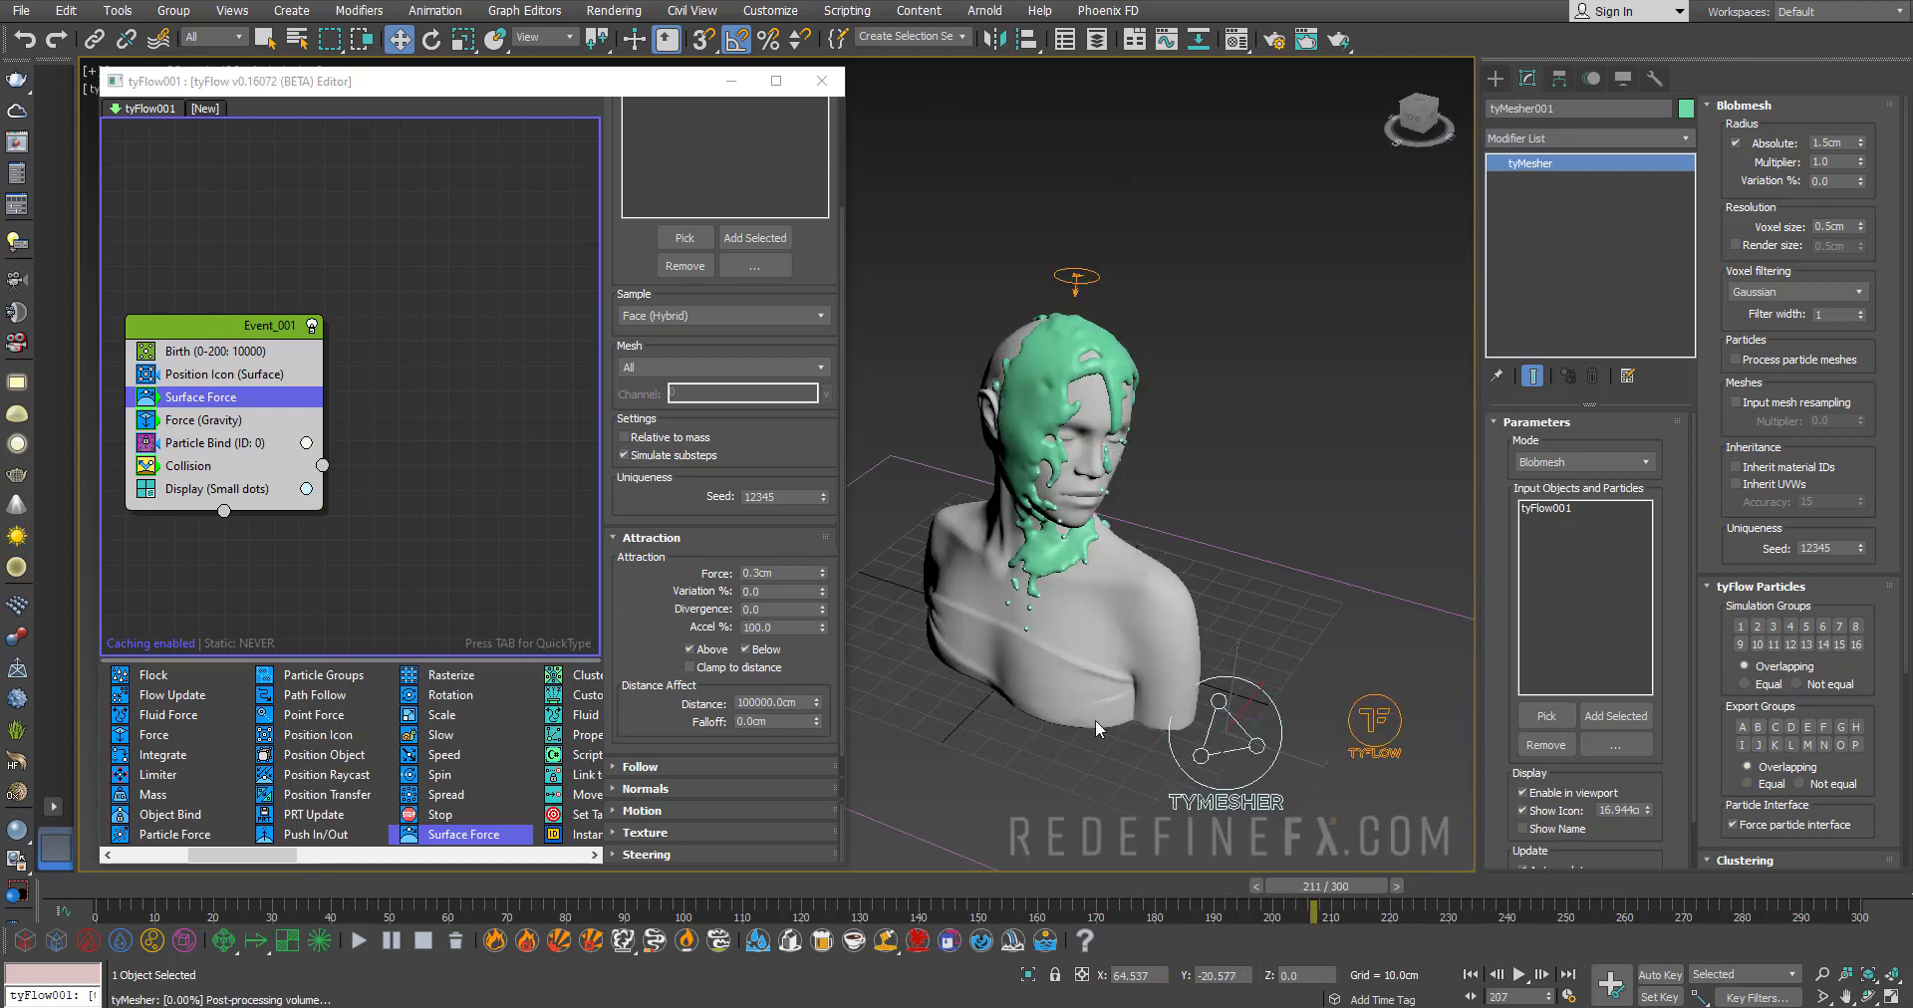
# Hide the bust temporarily and examine the liquid mesh on its own
pyautogui.click(1081, 599)
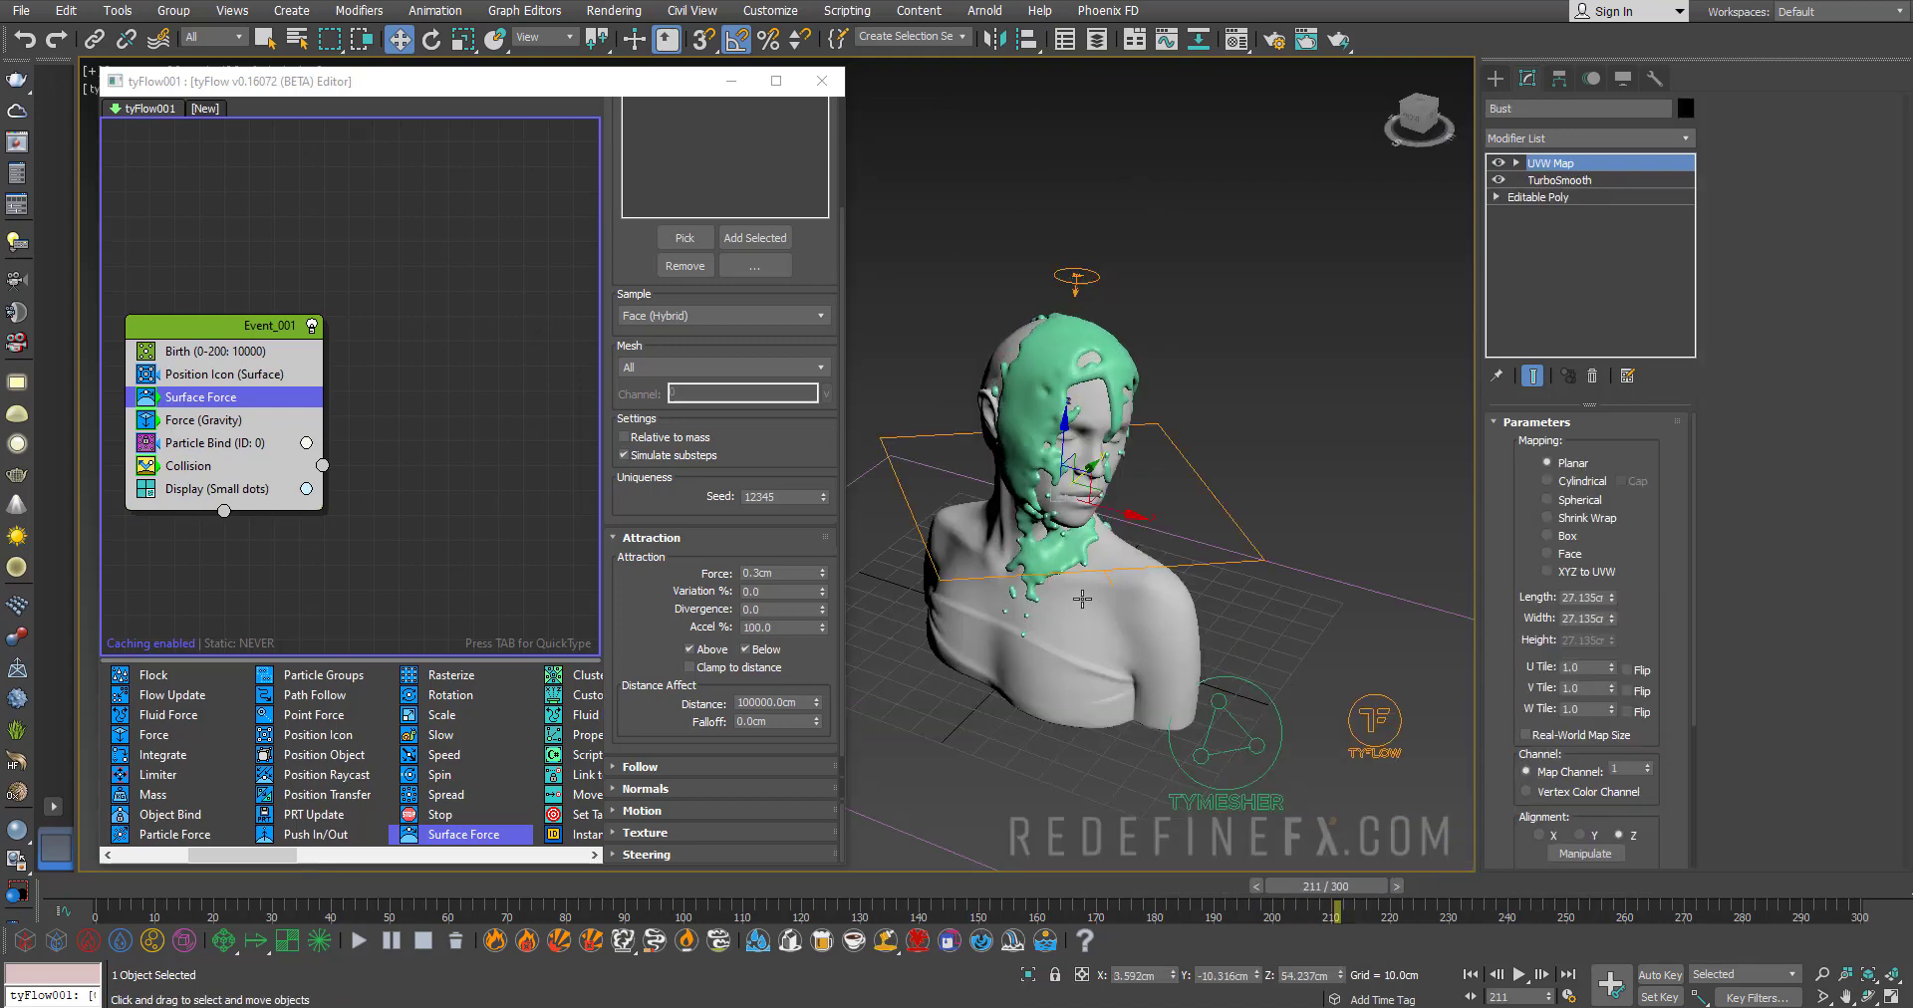
pyautogui.rightClick(1081, 599)
pyautogui.click(1130, 539)
pyautogui.keyDown('alt'); pyautogui.moveTo(1130, 539); pyautogui.dragTo(1251, 448, button='middle'); pyautogui.keyUp('alt')
pyautogui.scroll(3, 1171, 379)
pyautogui.moveTo(1141, 327); pyautogui.dragTo(1179, 356, button='middle')
pyautogui.moveTo(1393, 389); pyautogui.dragTo(1167, 371, button='middle')
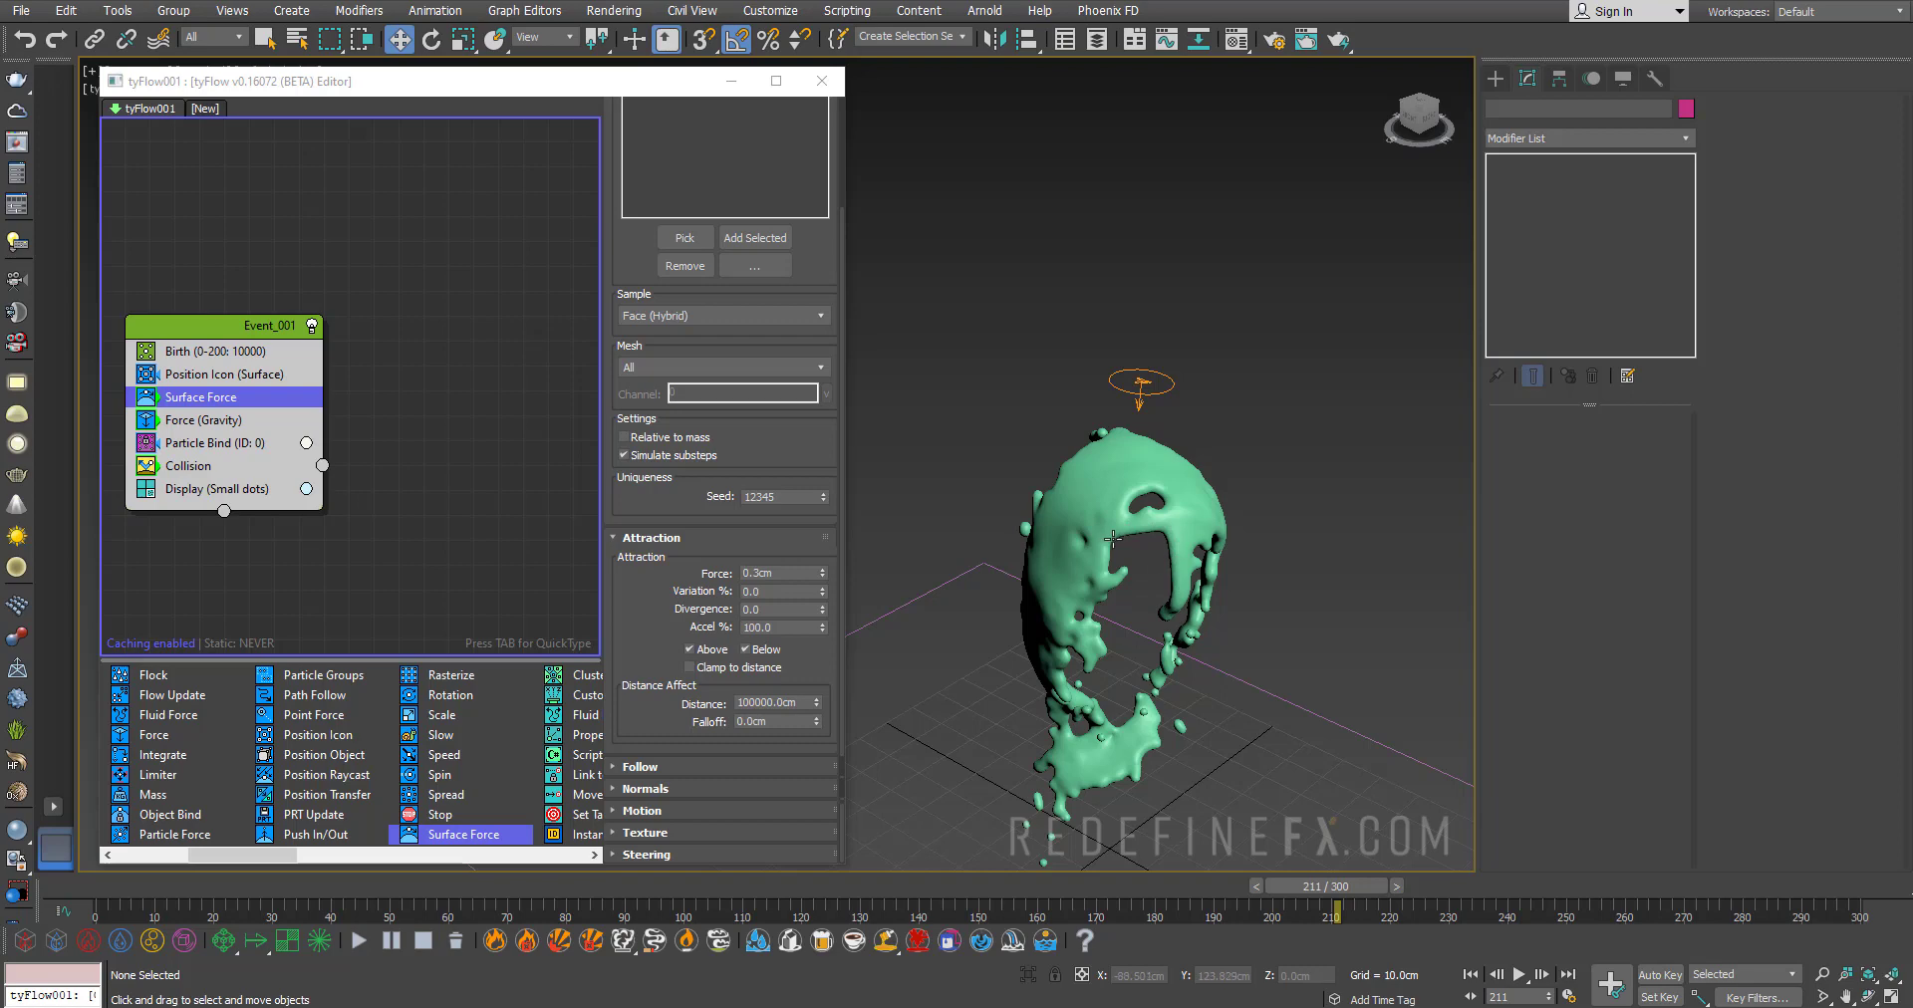
pyautogui.scroll(-2, 1113, 539)
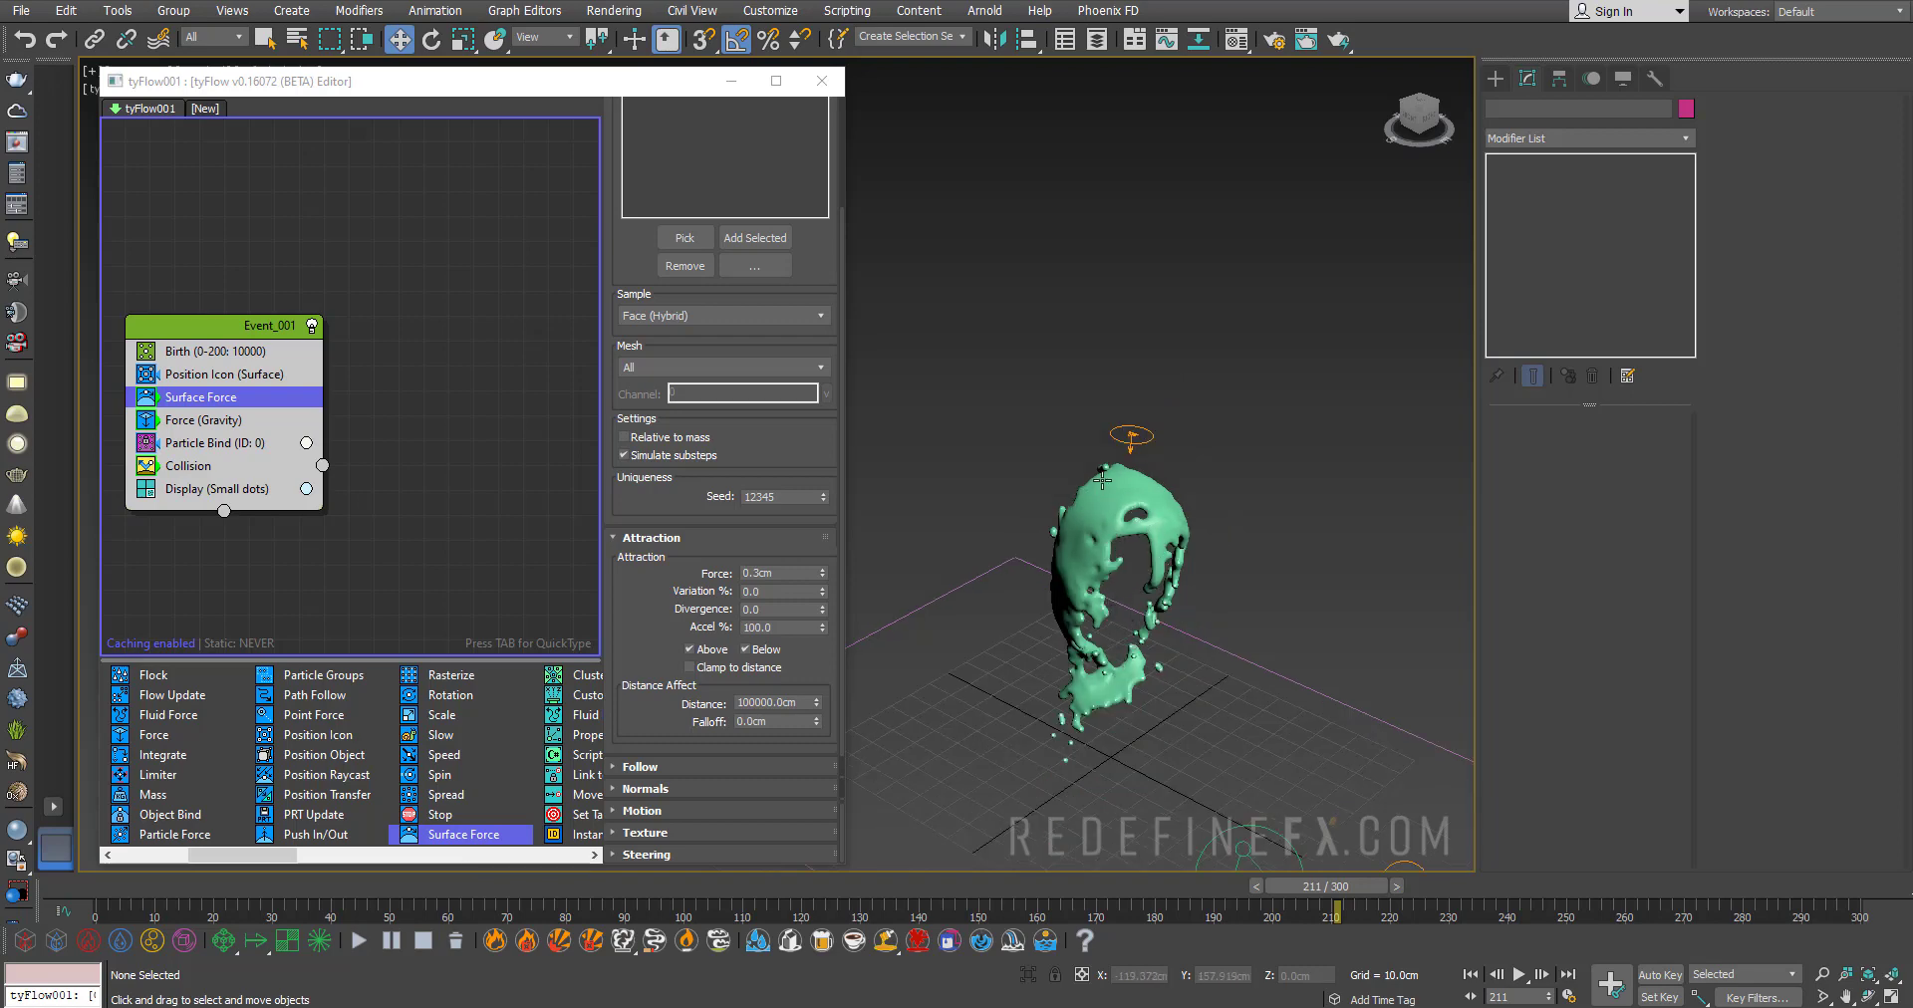
pyautogui.keyDown('alt'); pyautogui.moveTo(1113, 602); pyautogui.dragTo(1189, 375, button='middle'); pyautogui.keyUp('alt')
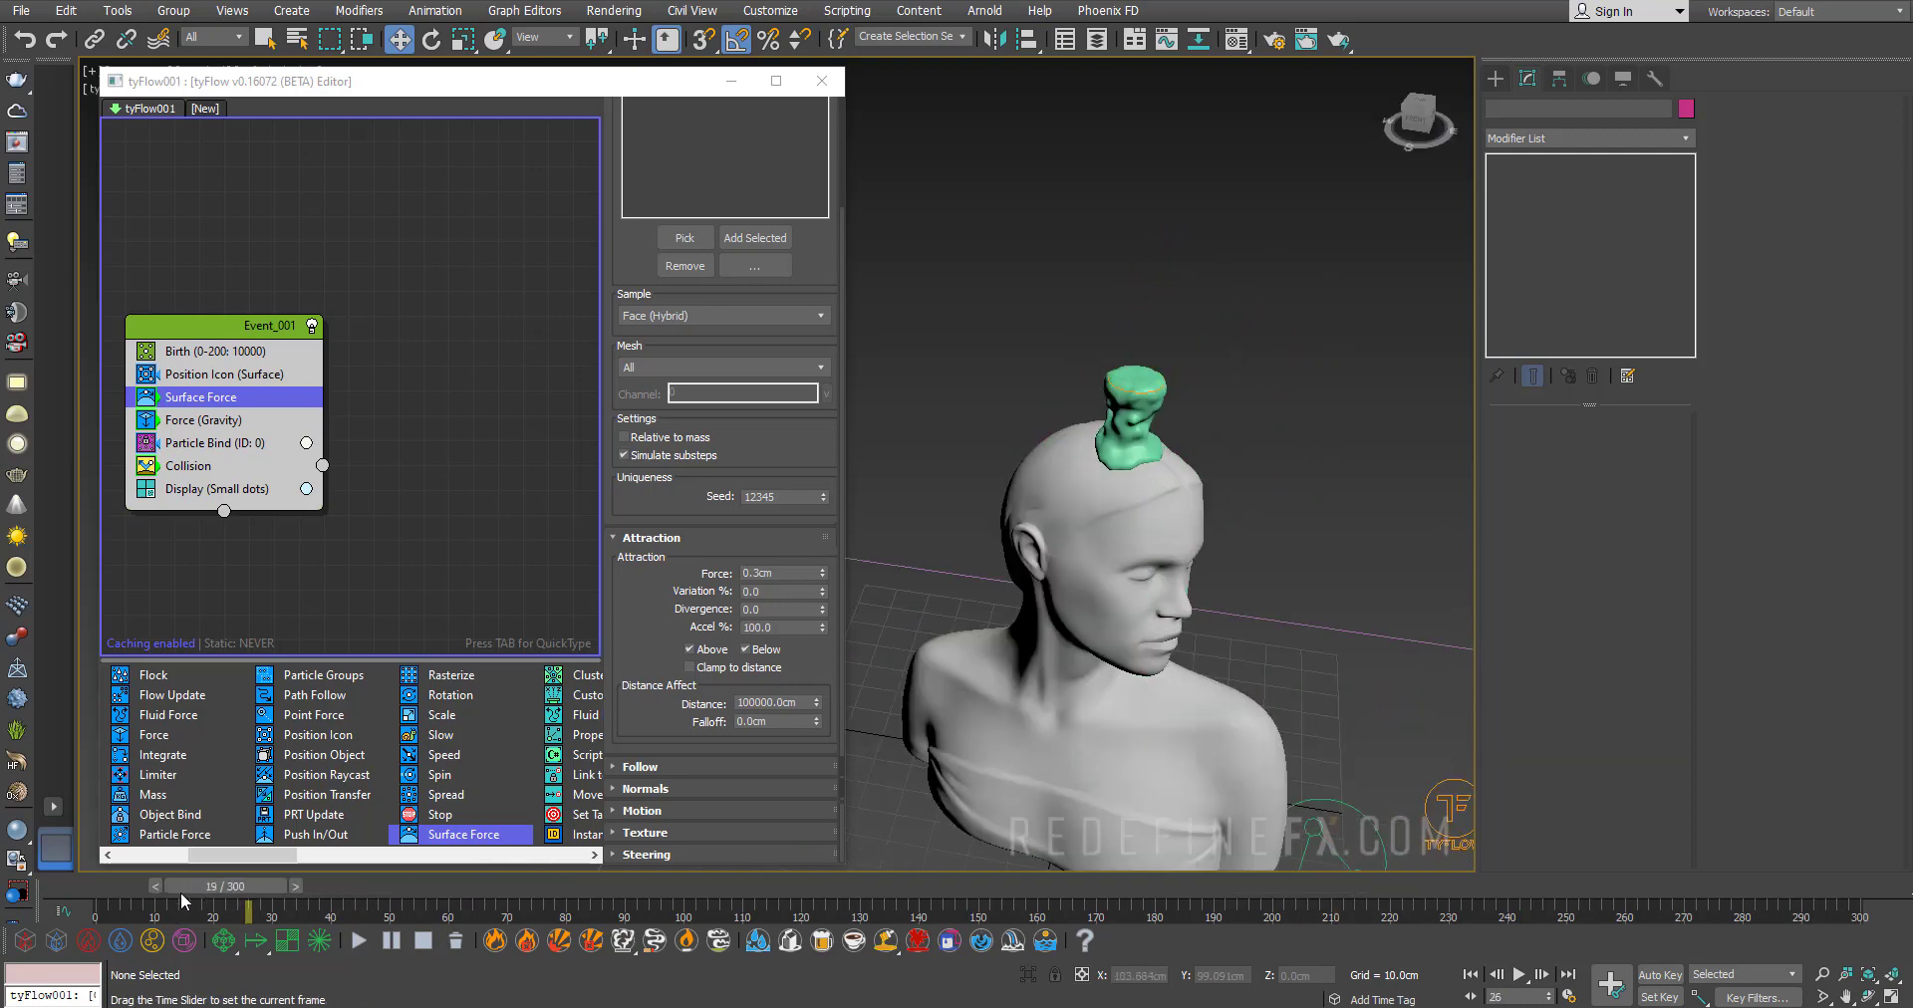
# Move the circular emitter icon above the head to about X 14 cm, Y -26.3 cm and check the flow at frame 115
pyautogui.keyDown('alt'); pyautogui.moveTo(1227, 397); pyautogui.dragTo(1138, 548, button='middle'); pyautogui.keyUp('alt')
pyautogui.click(1077, 516)
pyautogui.moveTo(1134, 557); pyautogui.dragTo(1168, 577)
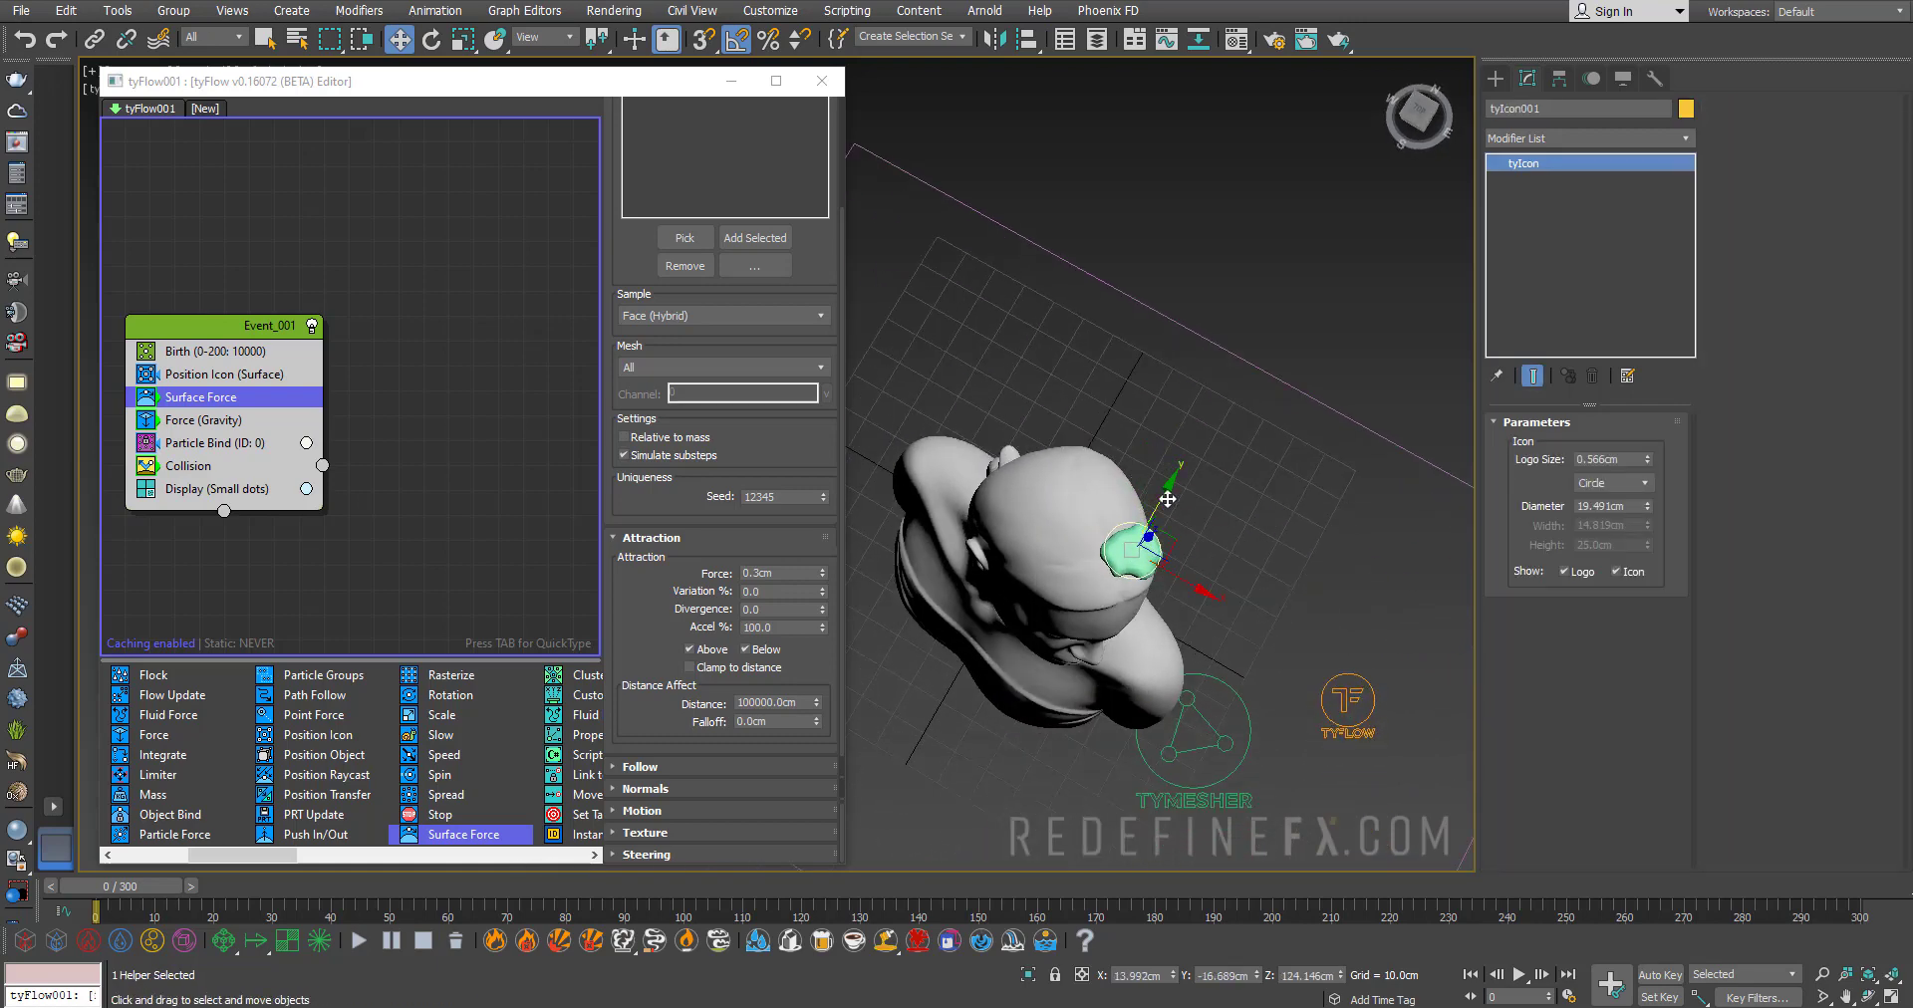
pyautogui.moveTo(1164, 500); pyautogui.dragTo(1141, 540)
pyautogui.keyDown('alt'); pyautogui.moveTo(1141, 540); pyautogui.dragTo(1059, 485, button='middle'); pyautogui.keyUp('alt')
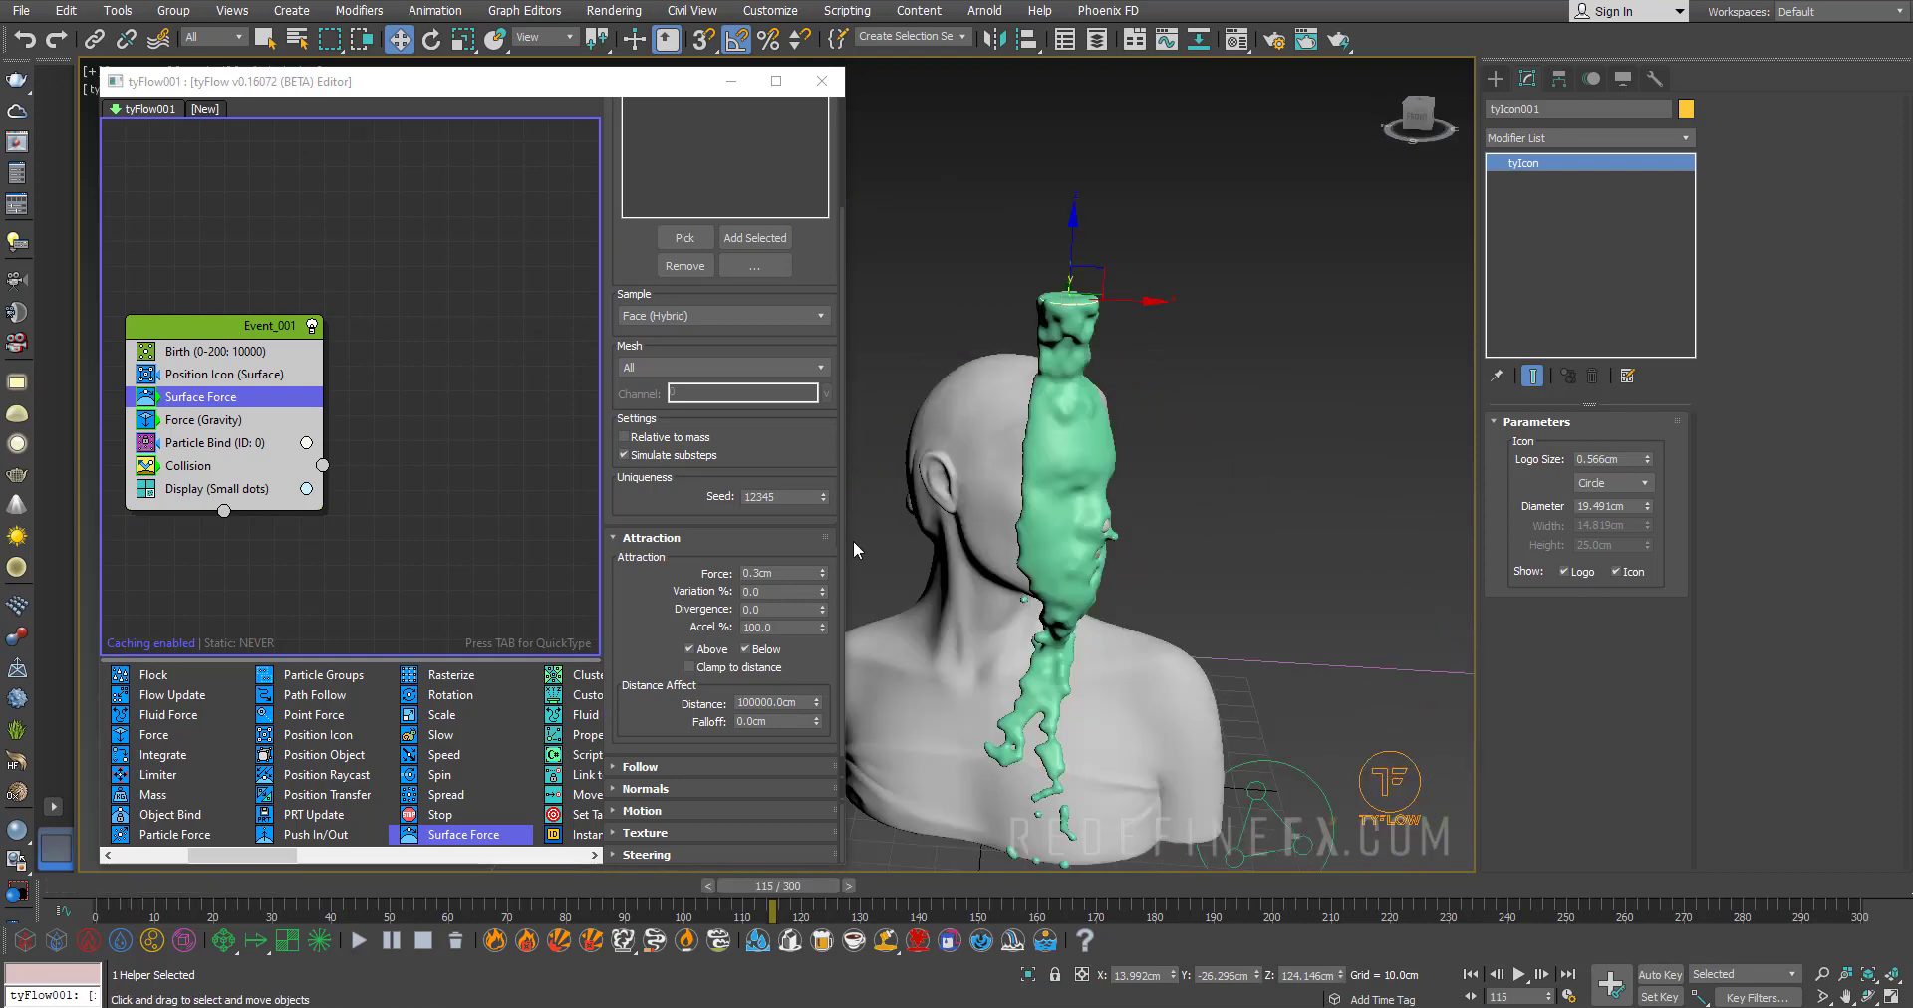
# Switch to the media player, watch the two-colour liquid01.mp4 reference render, and close it
pyautogui.keyDown('alt'); pyautogui.moveTo(1091, 357); pyautogui.dragTo(1148, 408, button='middle'); pyautogui.keyUp('alt')
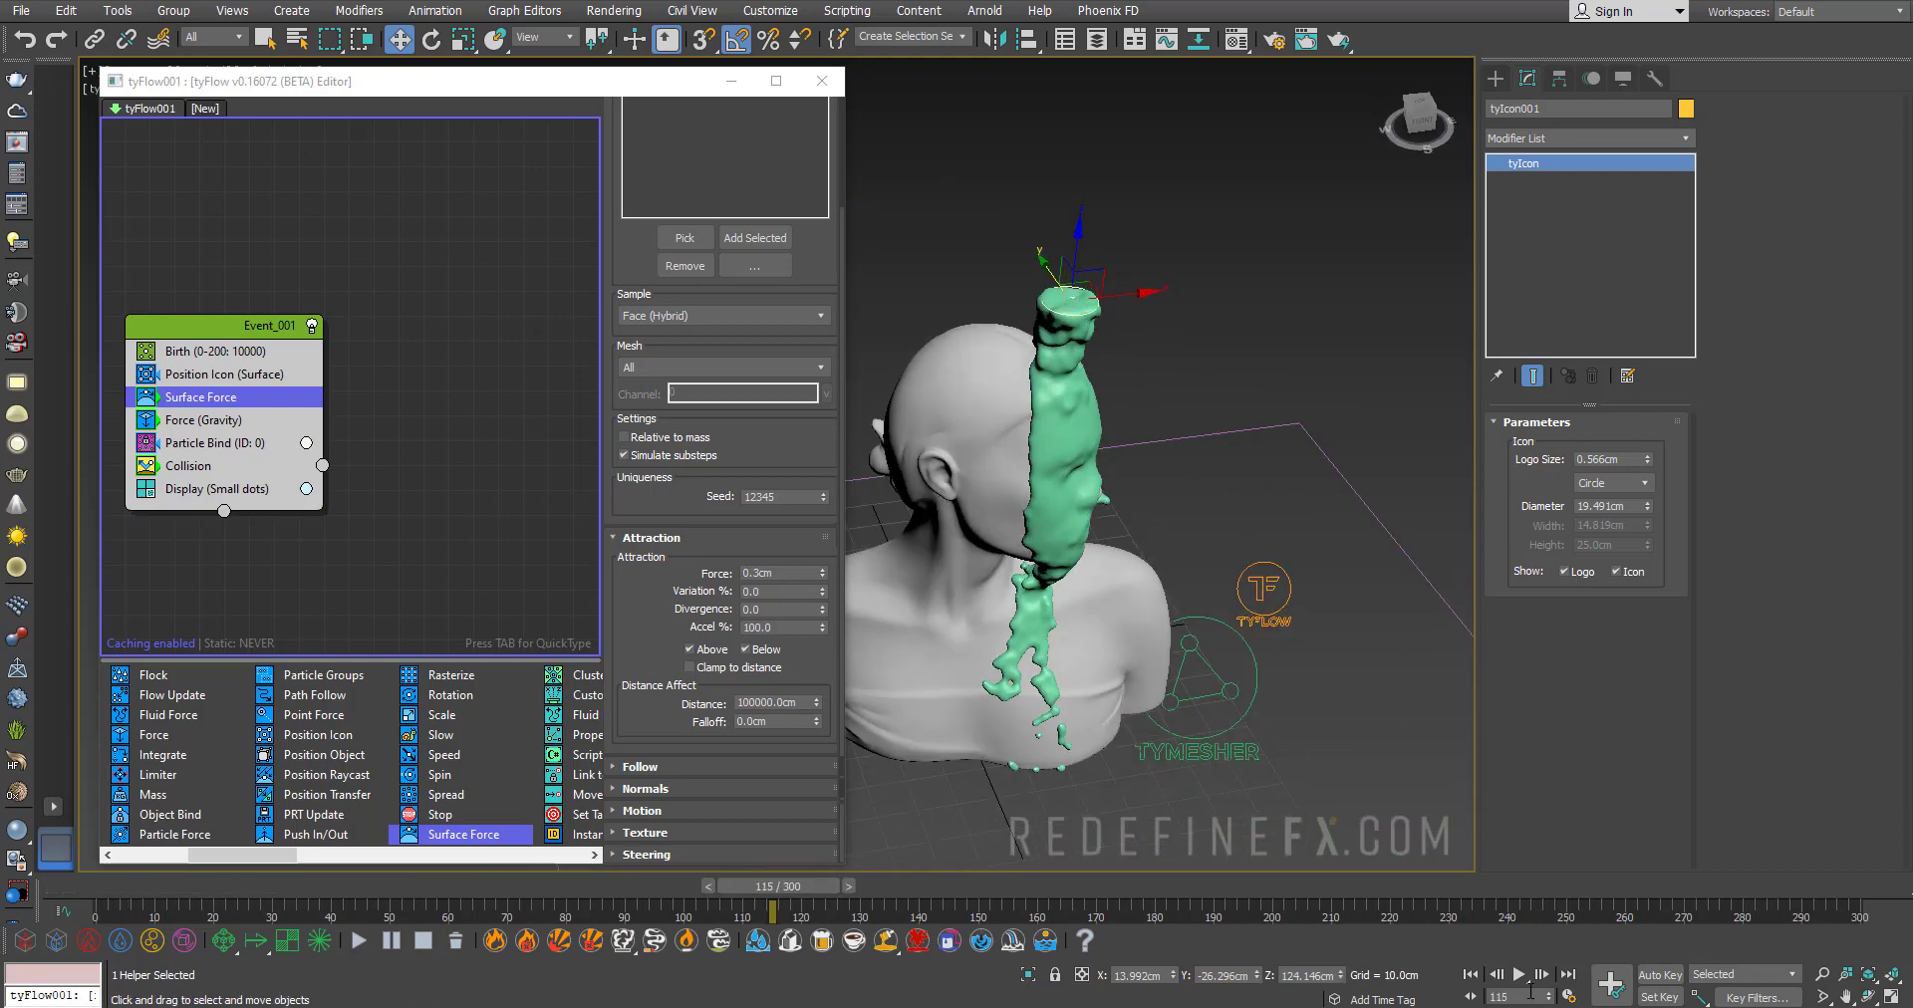
pyautogui.hotkey('alt', 'Tab')
pyautogui.click(1003, 362)
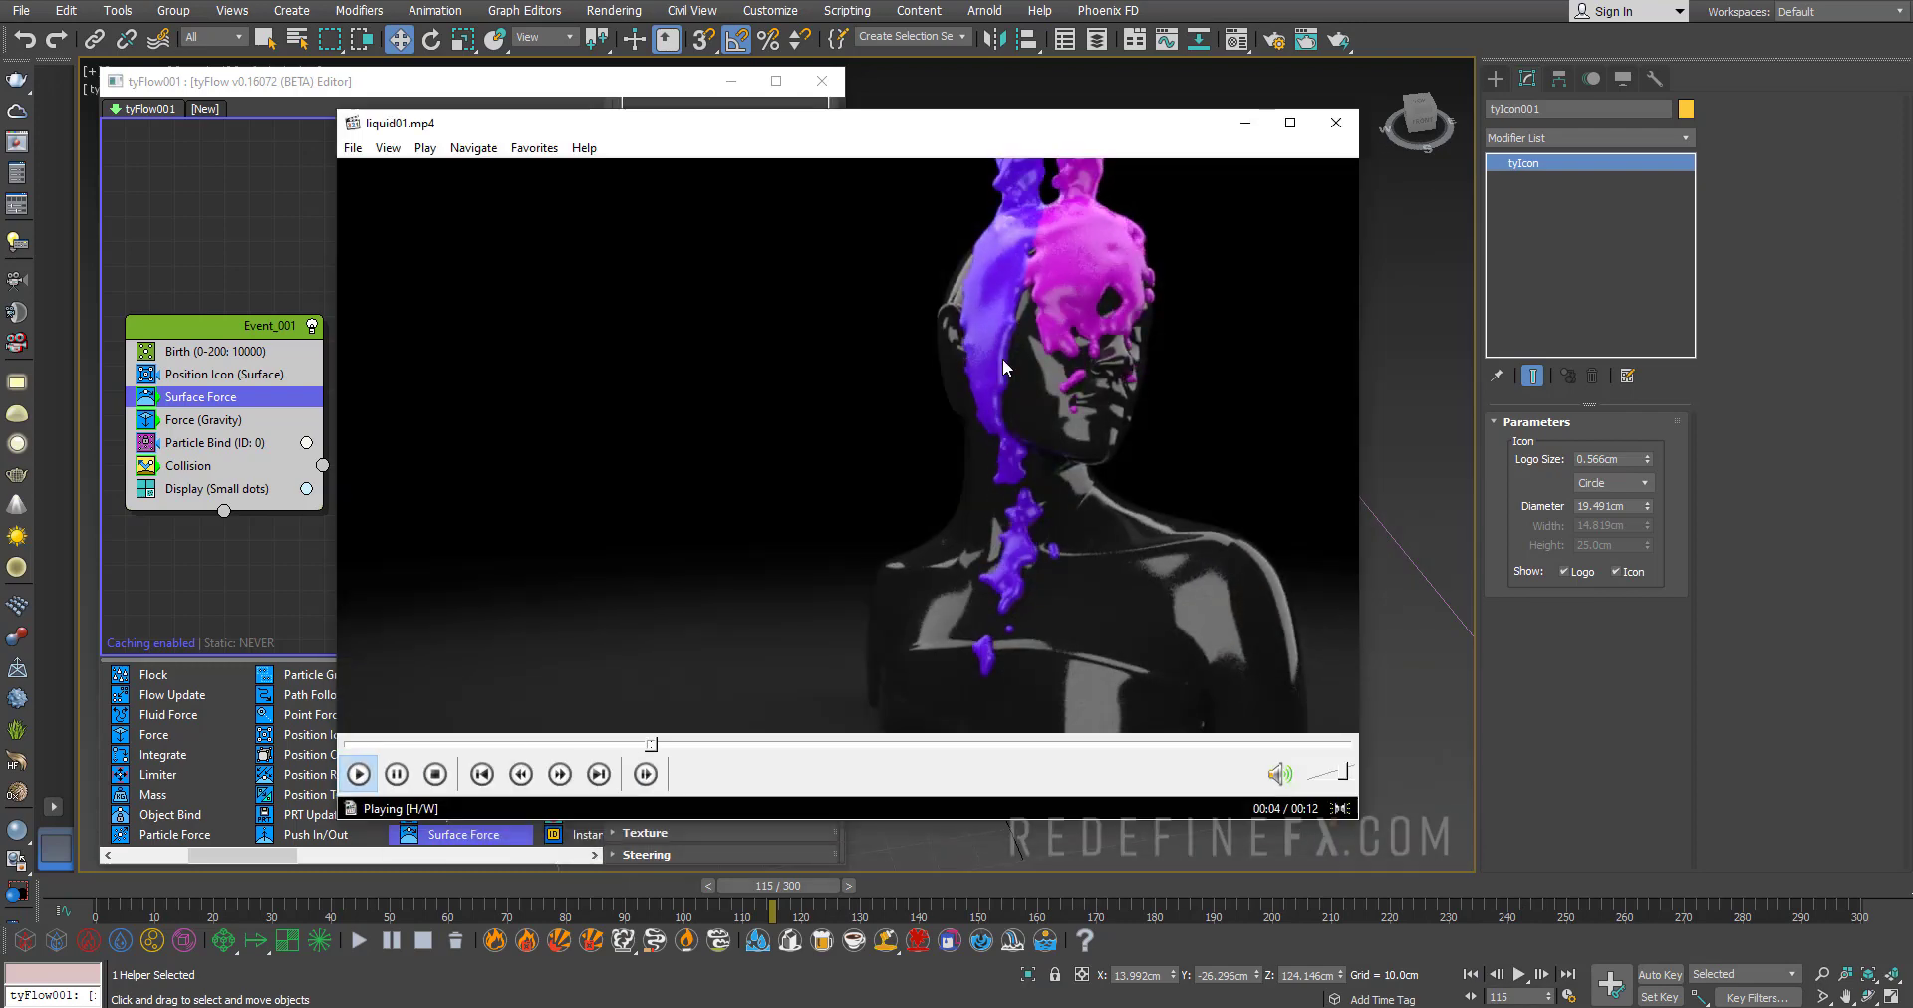
pyautogui.click(1190, 195)
pyautogui.click(1335, 123)
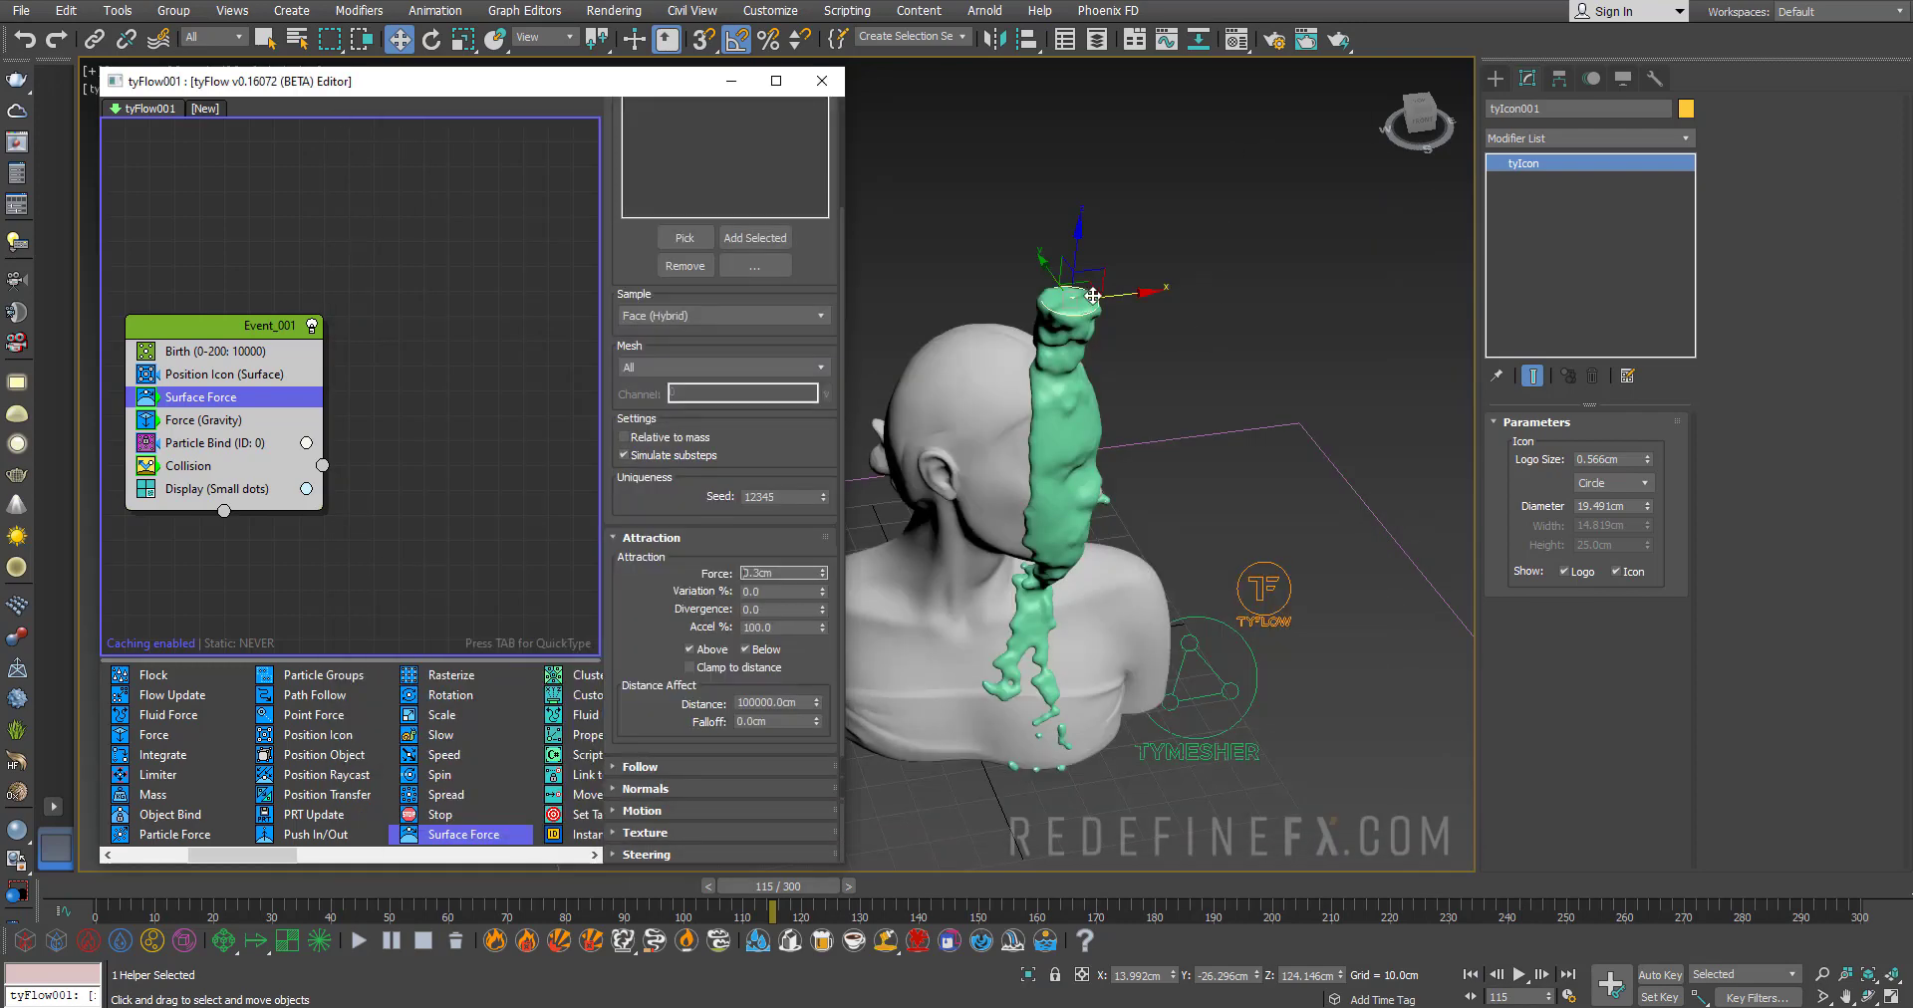
# Return to frame 0 and duplicate the emitter icon along X, placing the copy at about X -1.5 cm
pyautogui.keyDown('alt'); pyautogui.moveTo(1091, 328); pyautogui.dragTo(1146, 317, button='middle'); pyautogui.keyUp('alt')
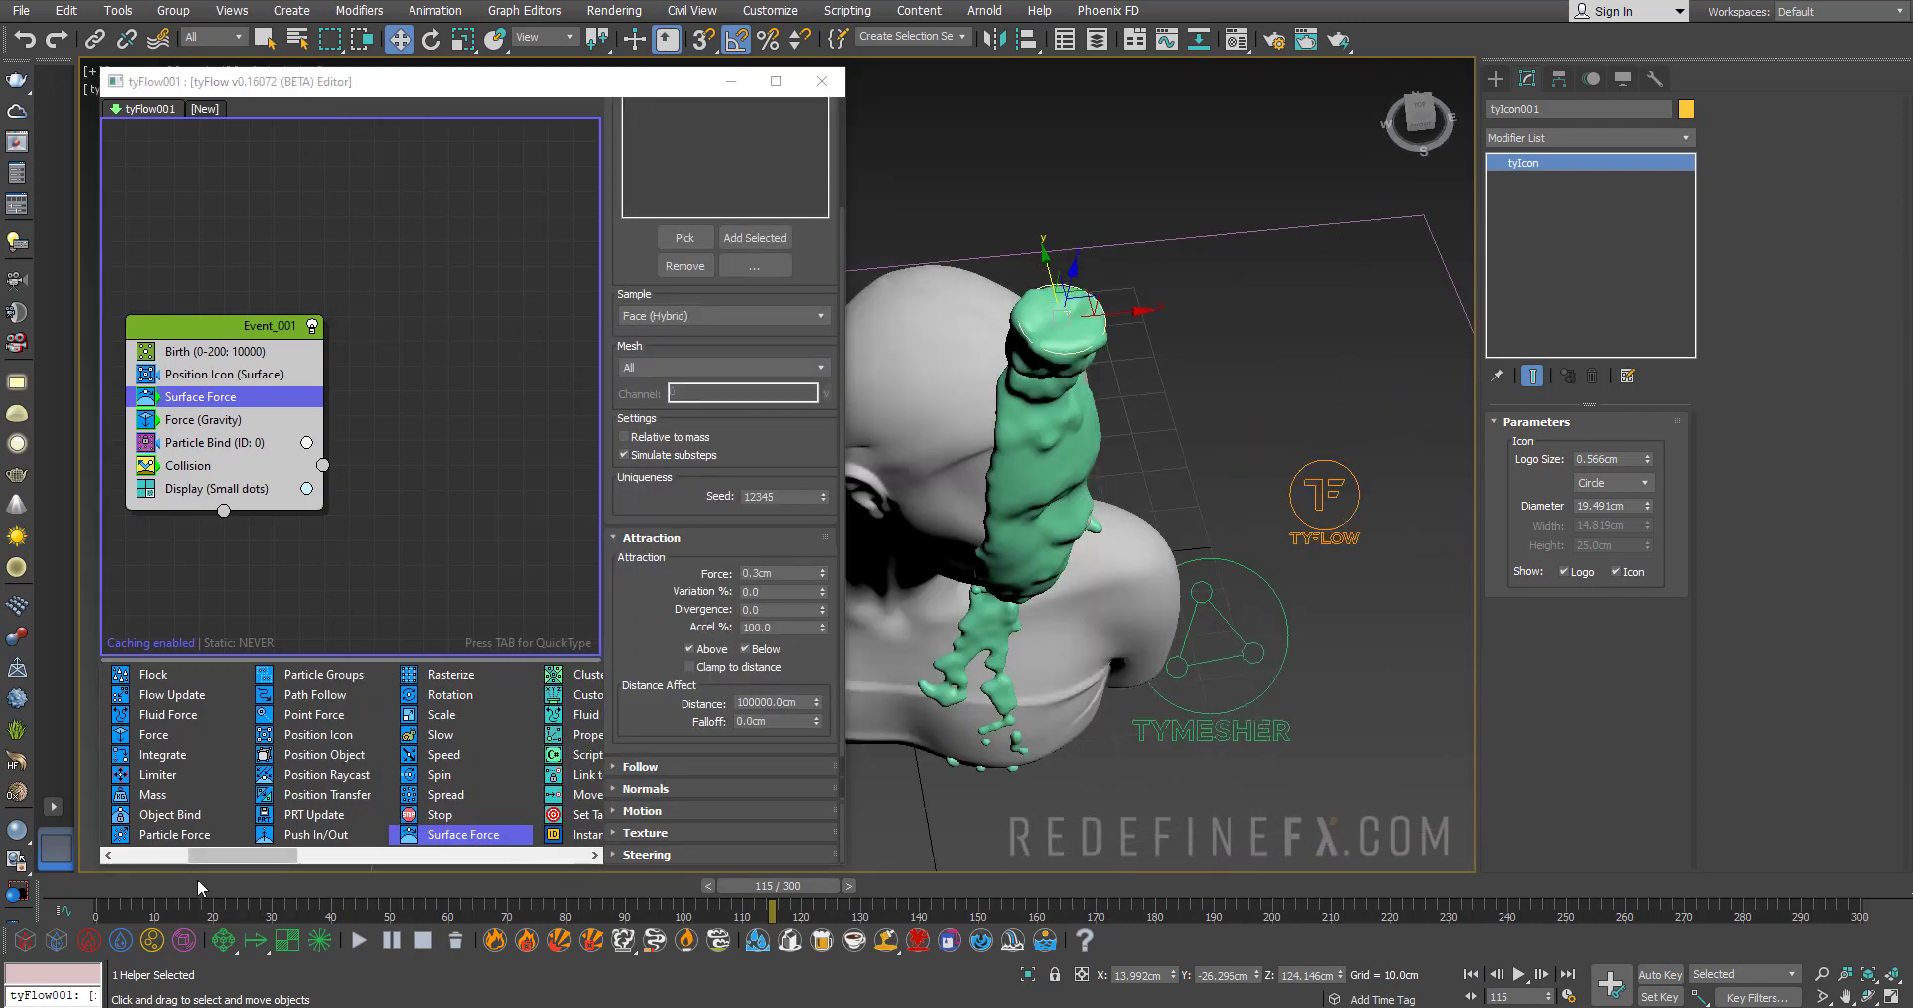
pyautogui.press('Home')
pyautogui.keyDown('shift'); pyautogui.moveTo(1120, 312); pyautogui.dragTo(1010, 317); pyautogui.keyUp('shift')
pyautogui.click(954, 589)
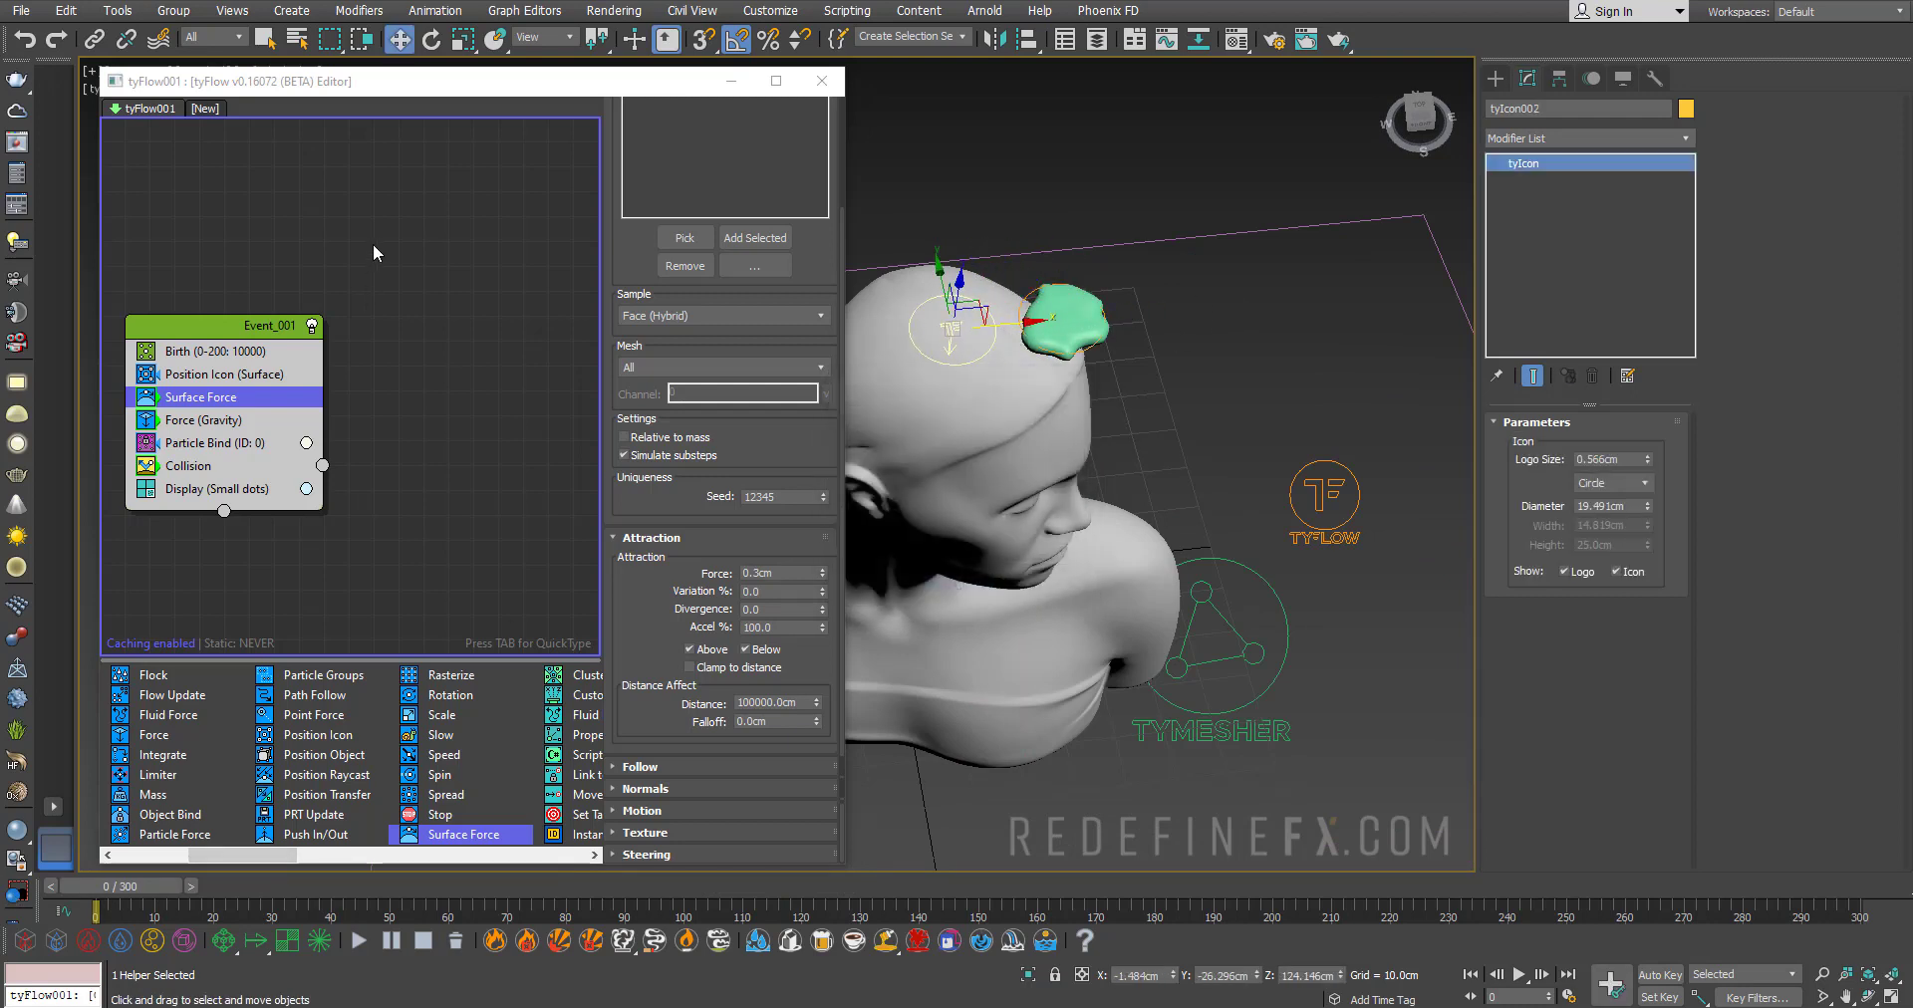
# Duplicate Event_001 with all its operators and position the copy beside the original event
pyautogui.moveTo(376, 244); pyautogui.dragTo(177, 604)
pyautogui.rightClick(219, 327)
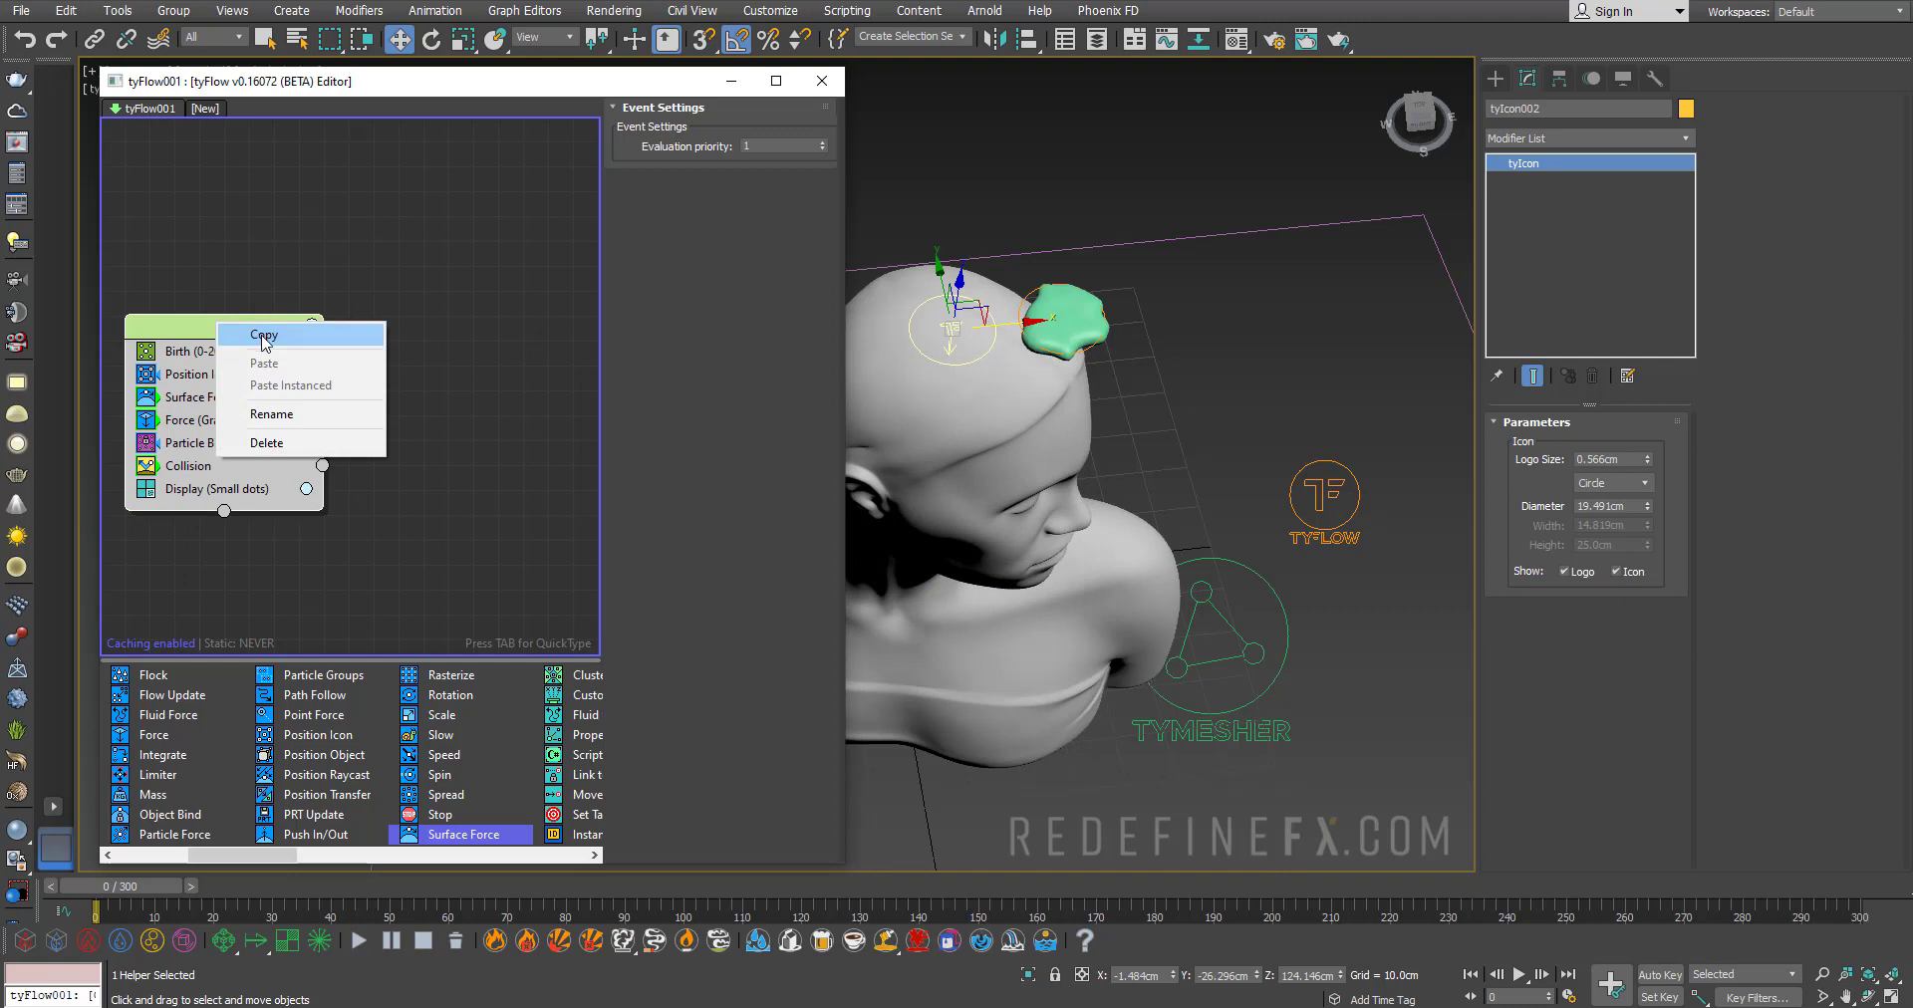
pyautogui.click(264, 336)
pyautogui.rightClick(399, 361)
pyautogui.click(427, 370)
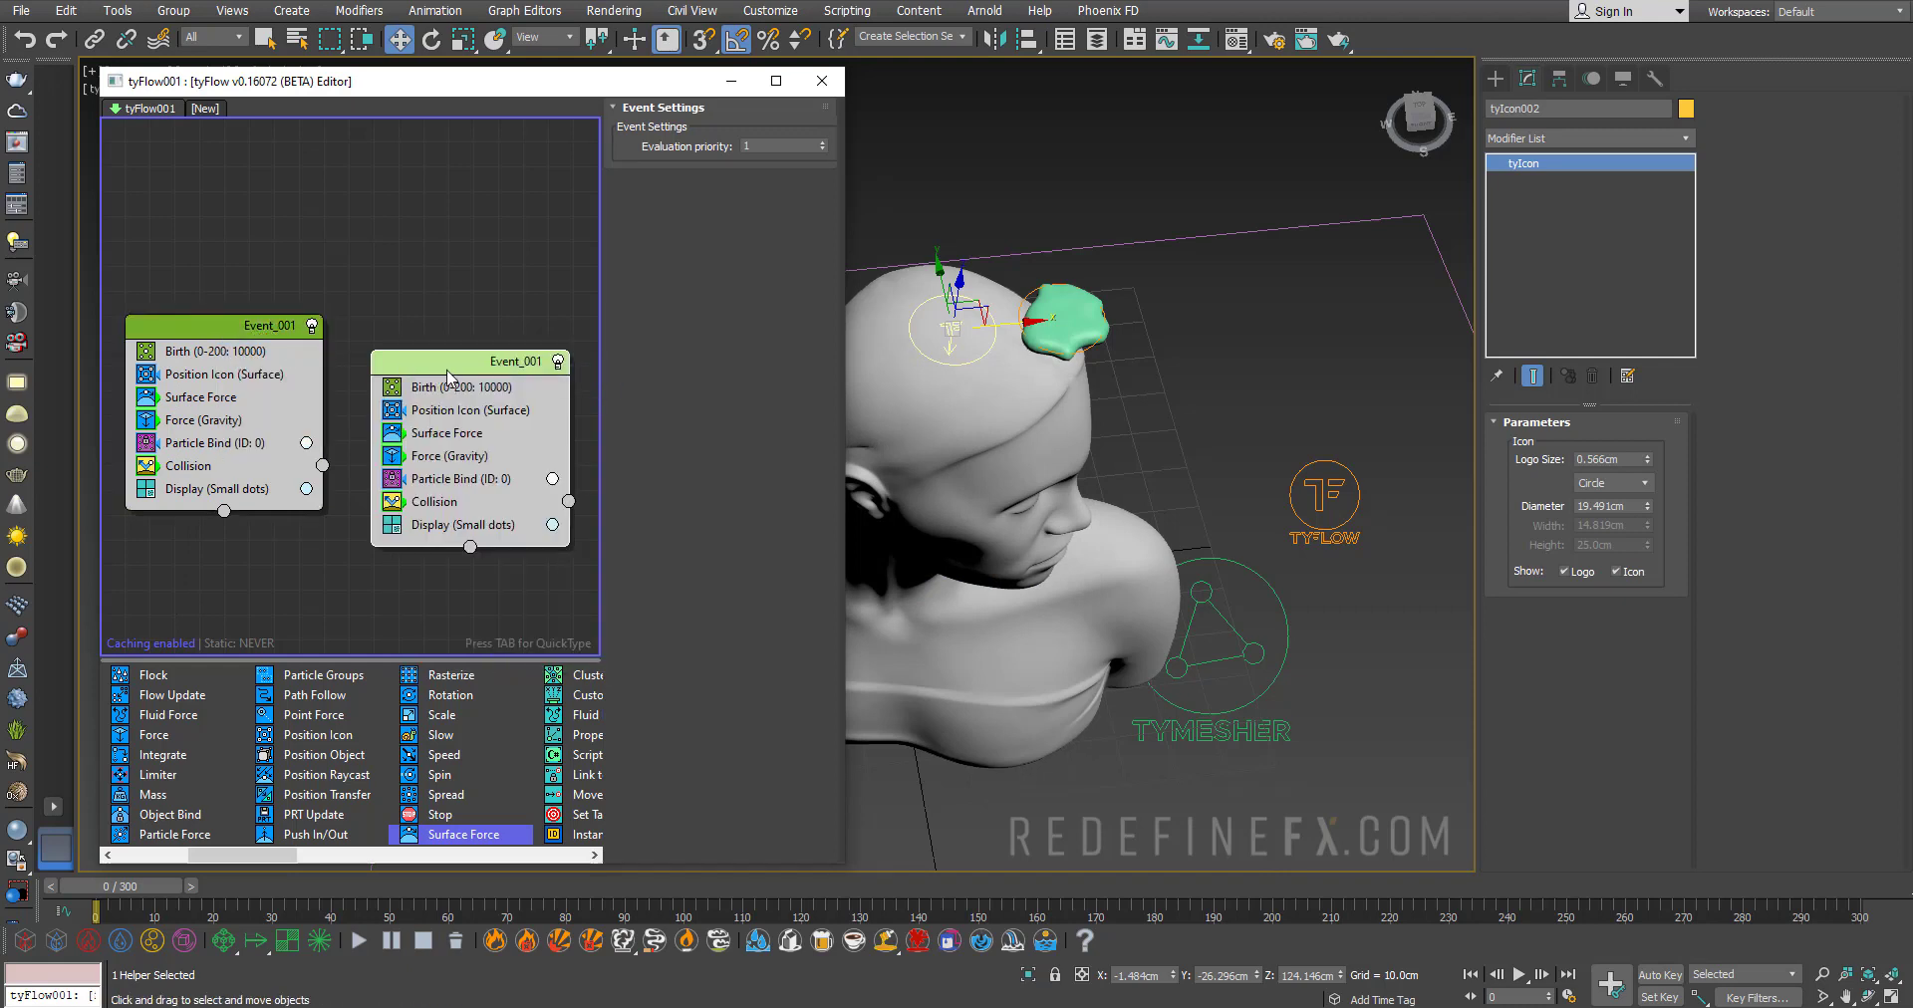
pyautogui.moveTo(453, 411); pyautogui.dragTo(461, 349)
# Replace the emitter in the copied event's Position Icon operator with tyIcon002 and review both streams at frame 69
pyautogui.click(454, 348)
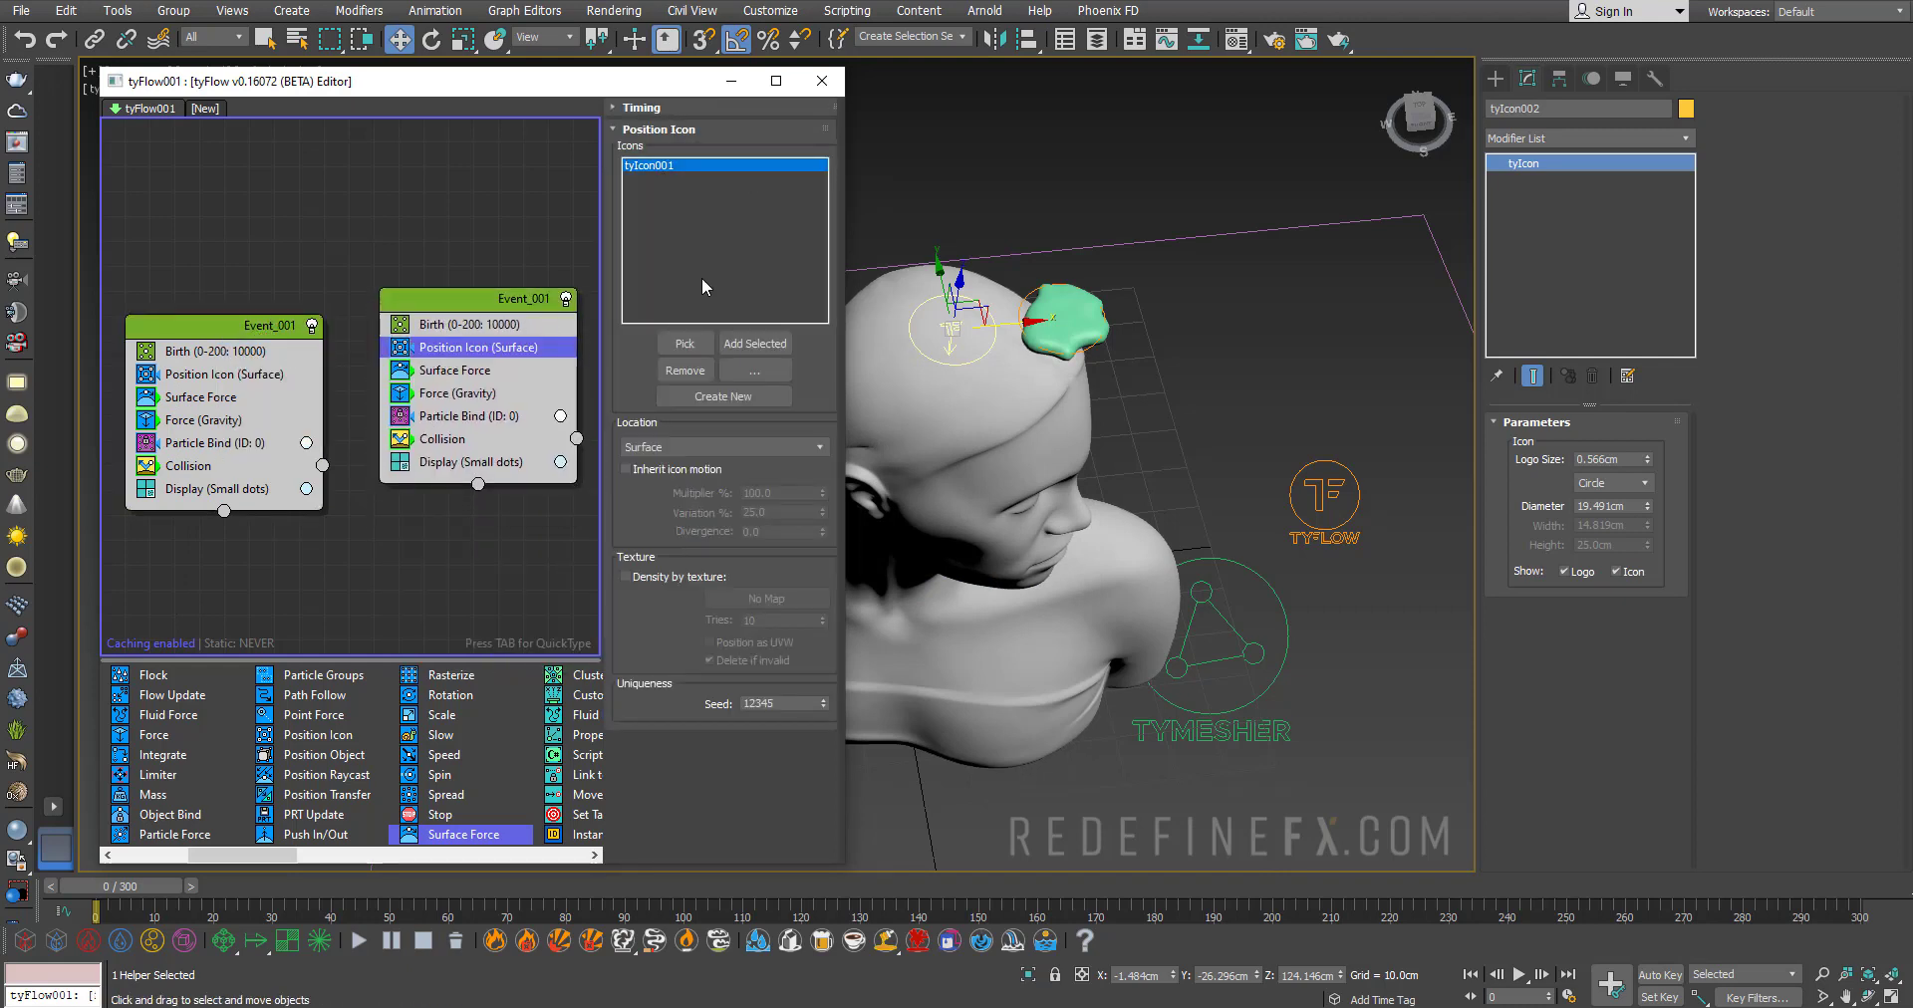
pyautogui.click(690, 351)
pyautogui.keyDown('alt'); pyautogui.moveTo(996, 371); pyautogui.dragTo(1013, 252, button='middle'); pyautogui.keyUp('alt')
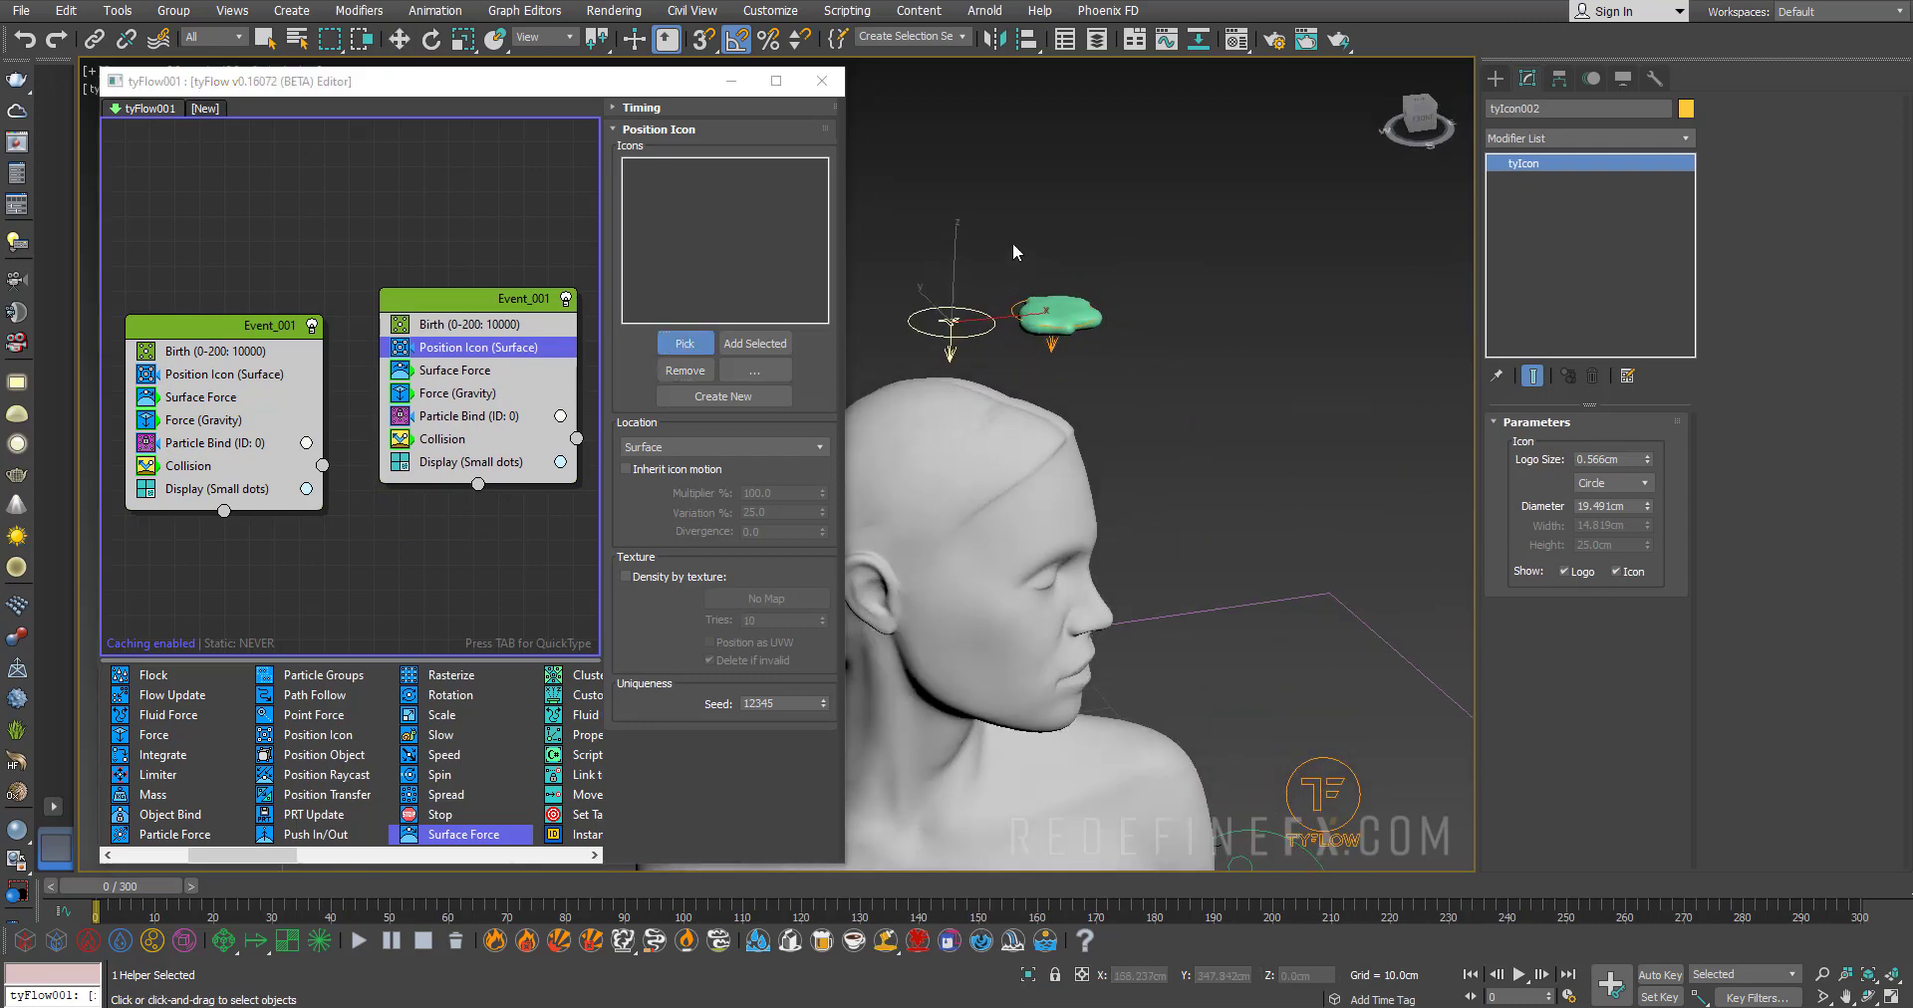
pyautogui.click(971, 312)
pyautogui.keyDown('alt'); pyautogui.moveTo(970, 312); pyautogui.dragTo(1045, 395, button='middle'); pyautogui.keyUp('alt')
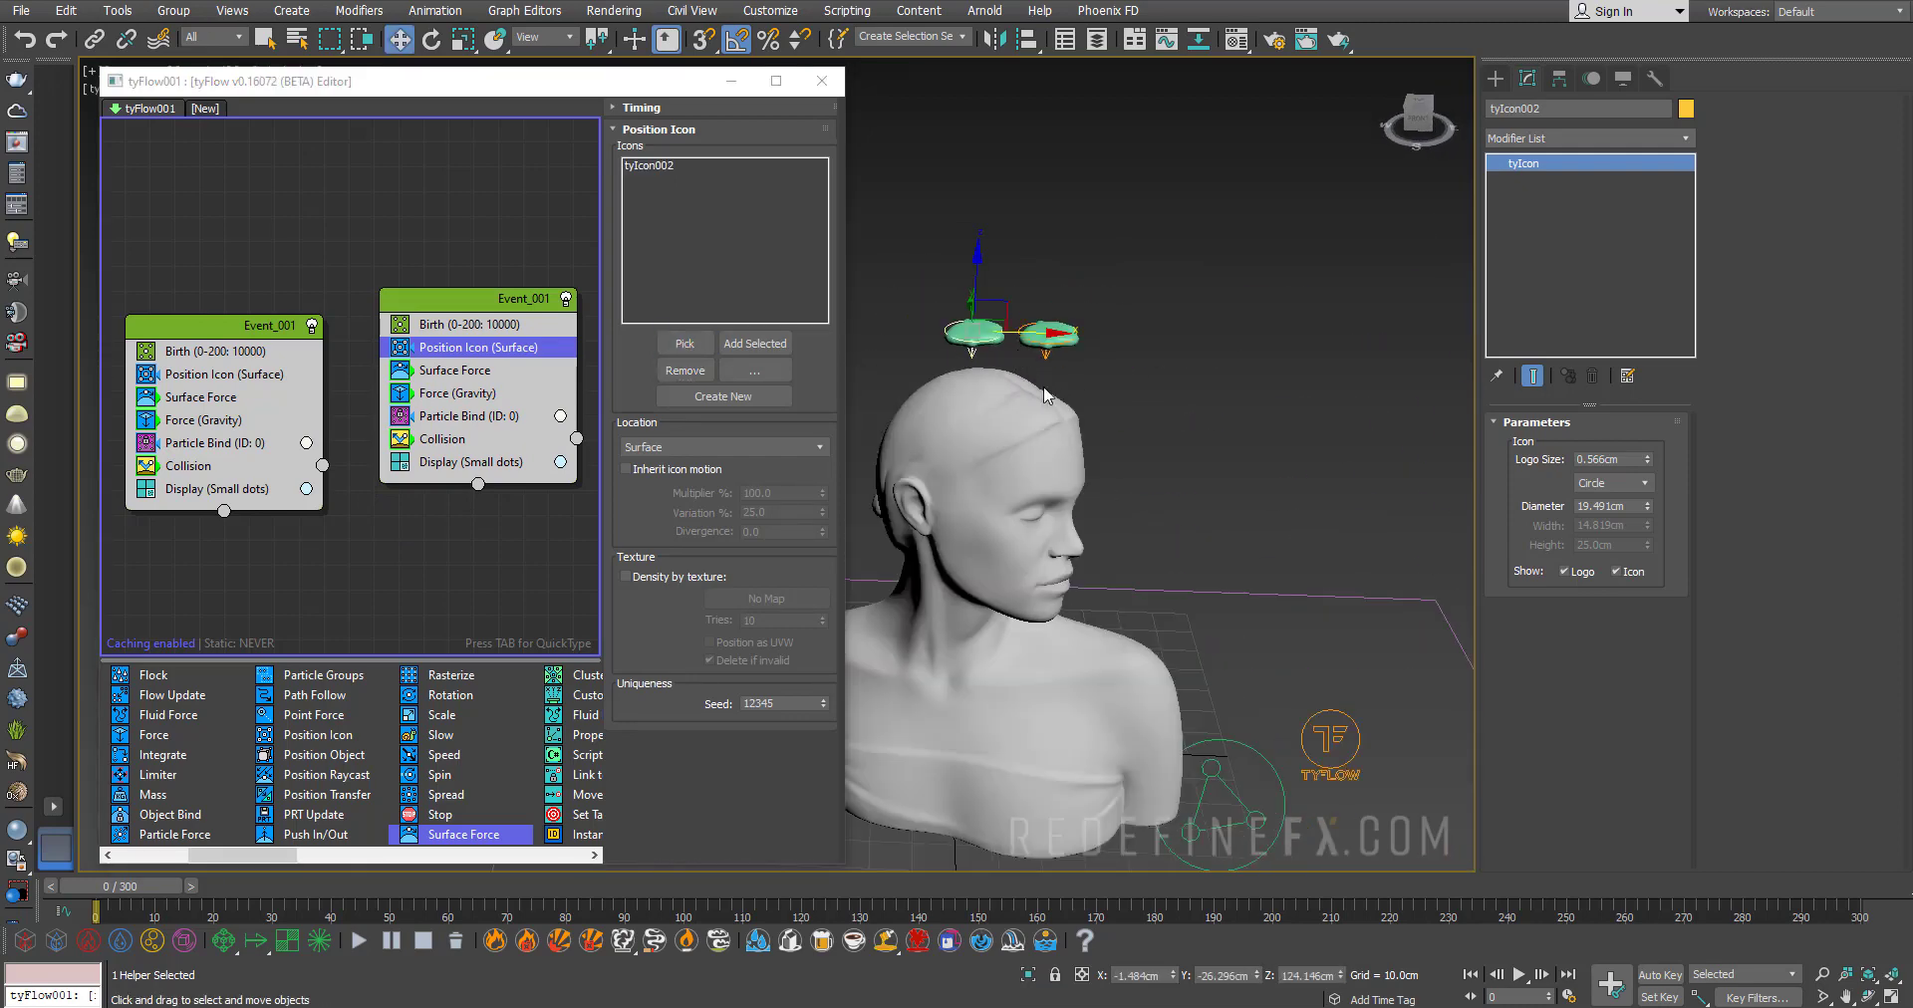
pyautogui.moveTo(117, 893); pyautogui.dragTo(511, 913)
pyautogui.press('w')
pyautogui.keyDown('alt'); pyautogui.moveTo(1068, 454); pyautogui.dragTo(1000, 400, button='middle'); pyautogui.keyUp('alt')
pyautogui.keyDown('alt'); pyautogui.moveTo(1000, 400); pyautogui.dragTo(1082, 401, button='middle'); pyautogui.keyUp('alt')
# Convert the 22 - Default material to a Multi/Sub-Object material, discarding the old material, and limit it to 2 sub-materials
pyautogui.click(1237, 40)
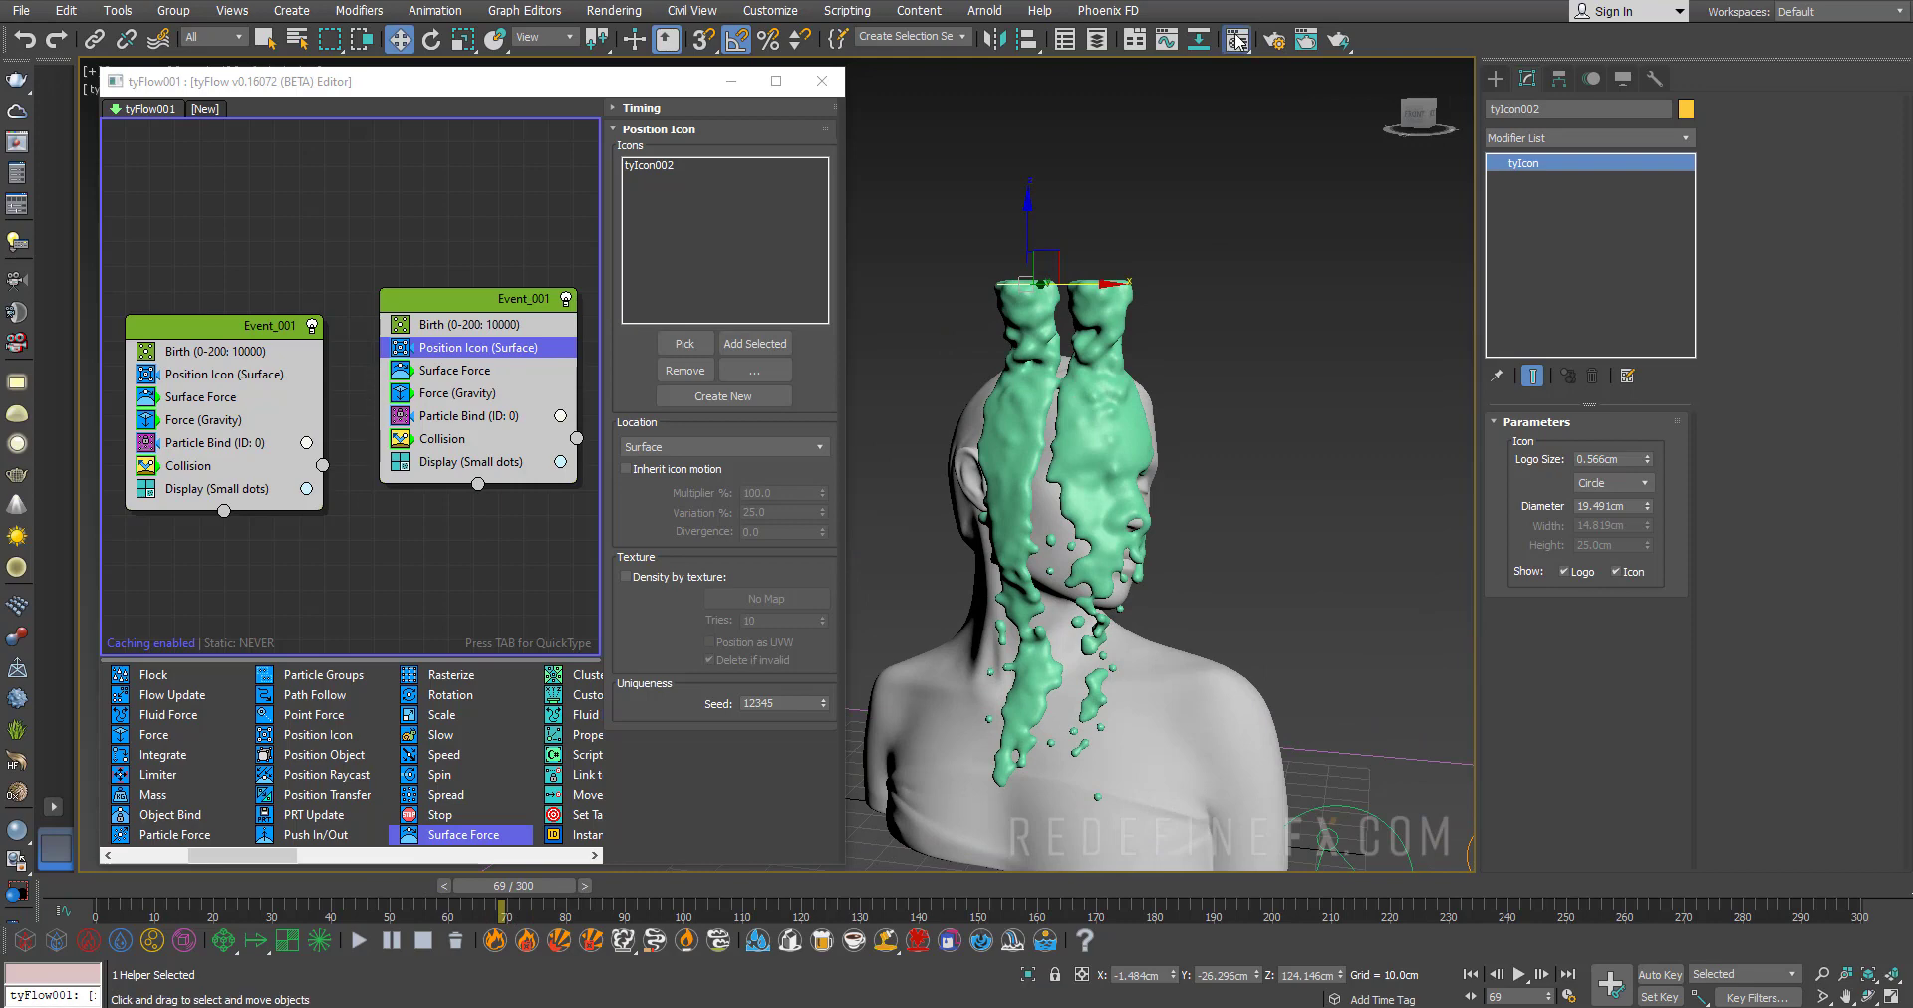
pyautogui.moveTo(293, 130); pyautogui.dragTo(326, 128)
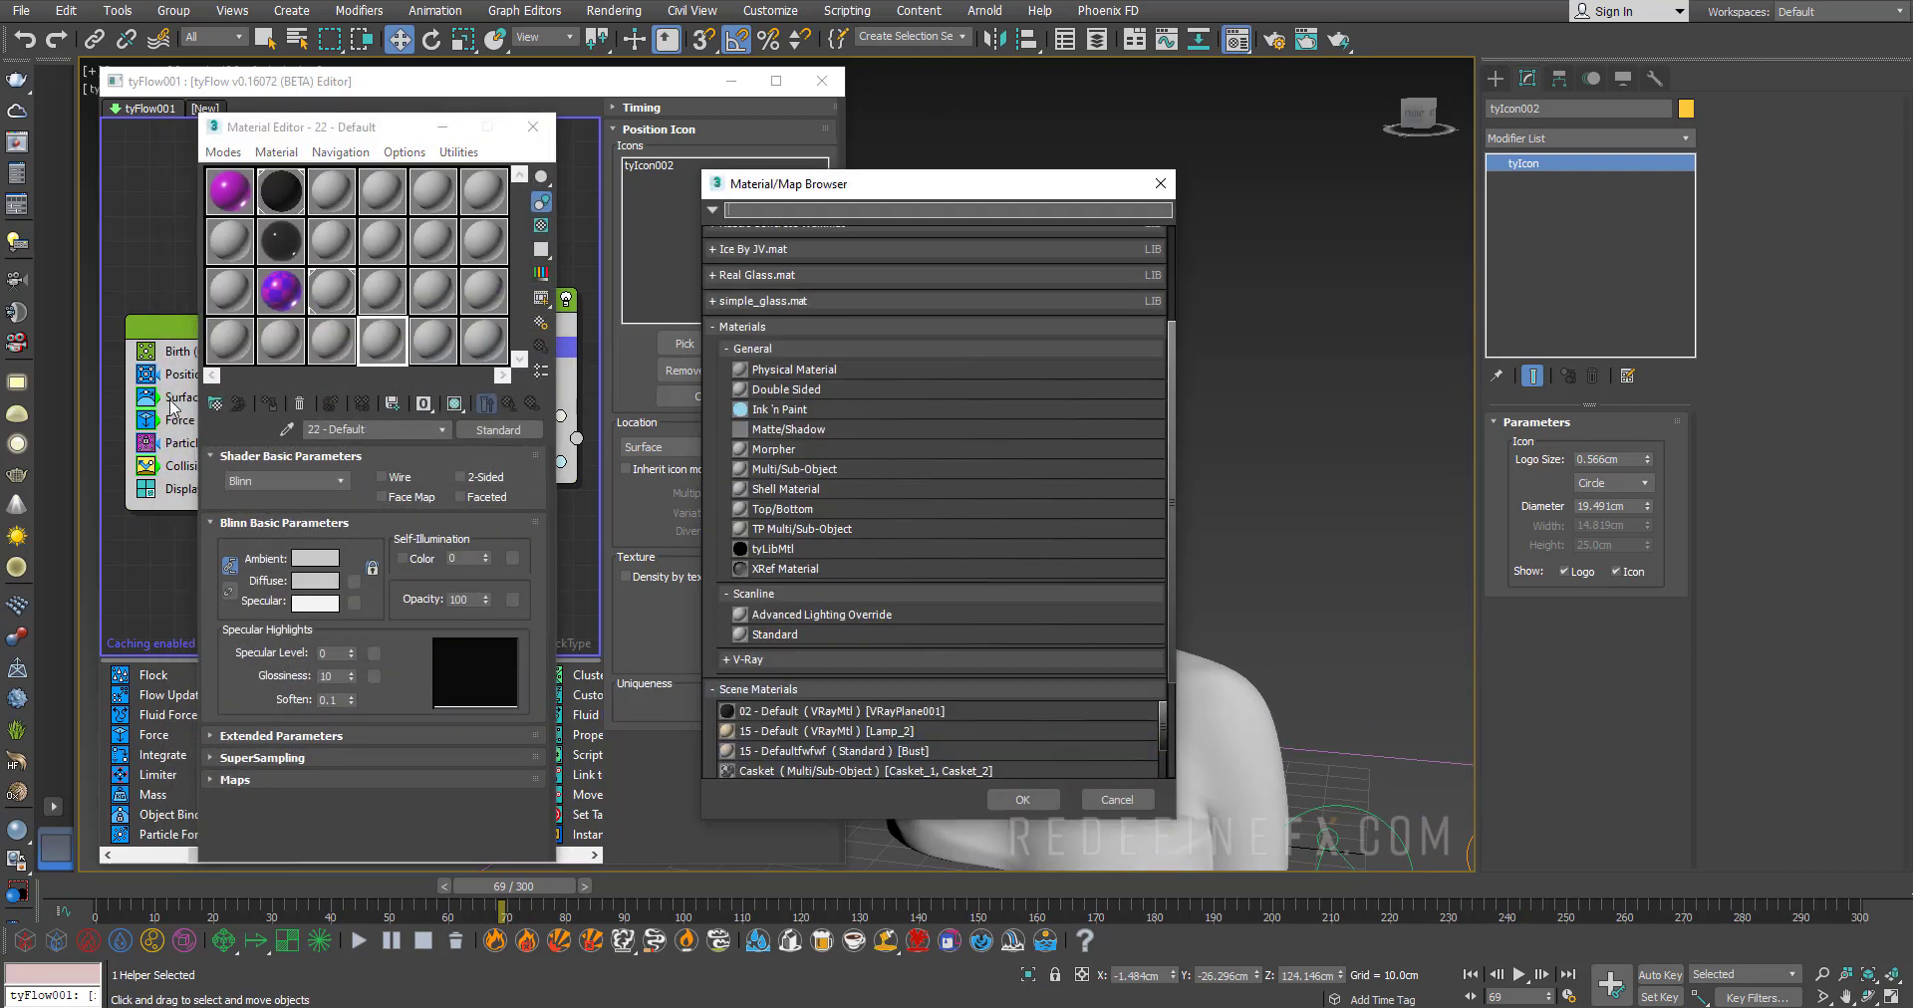
pyautogui.doubleClick(789, 476)
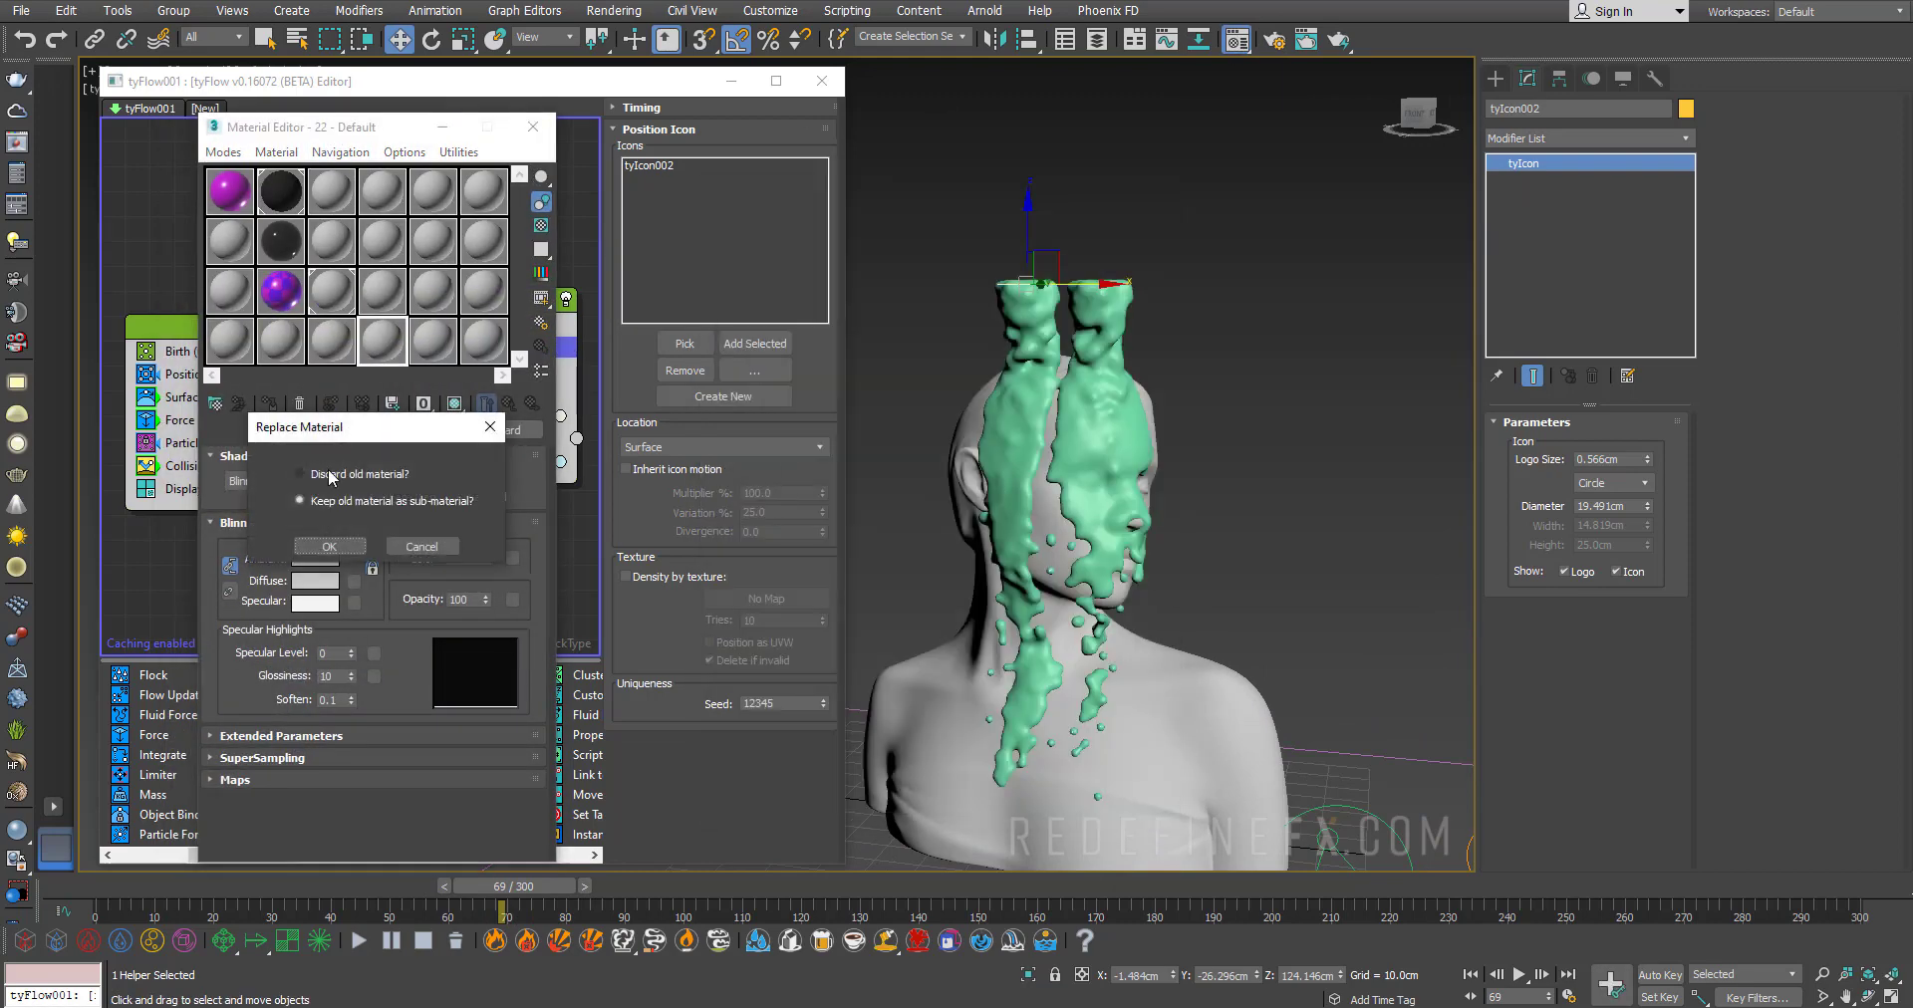
pyautogui.click(329, 546)
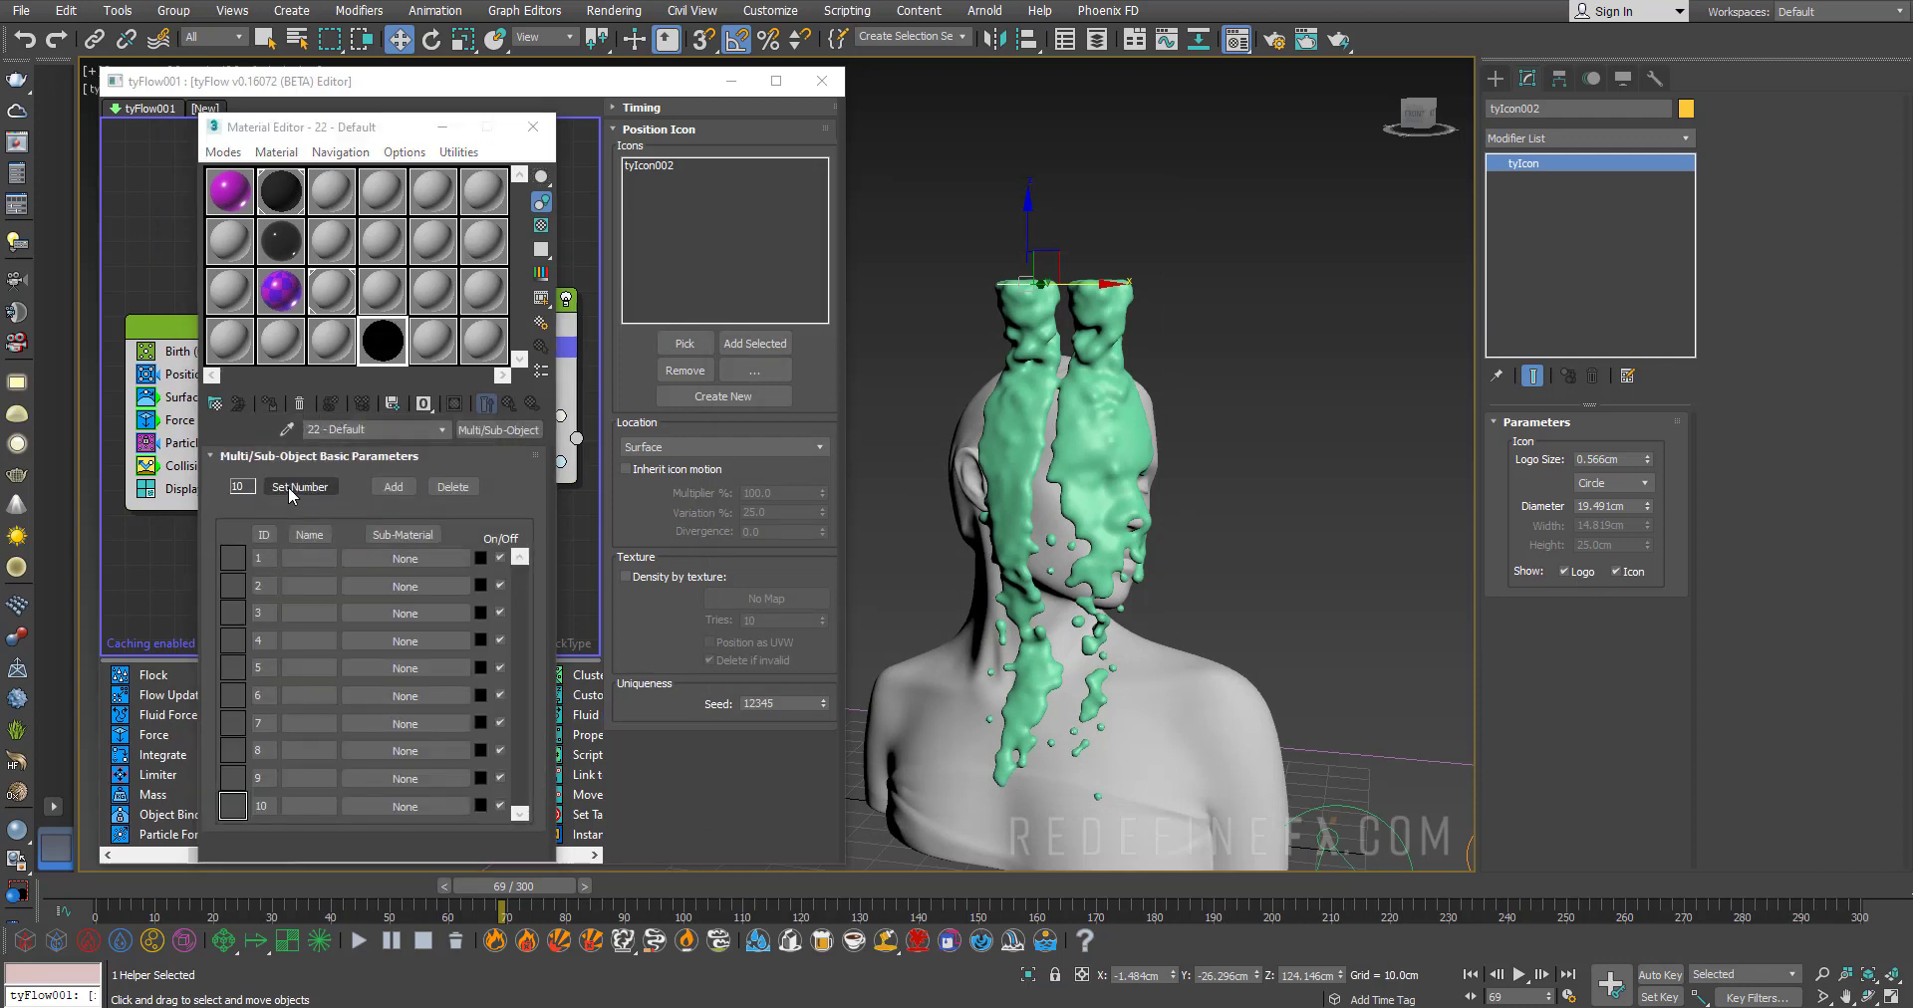
pyautogui.click(275, 483)
pyautogui.write('2')
pyautogui.click(469, 487)
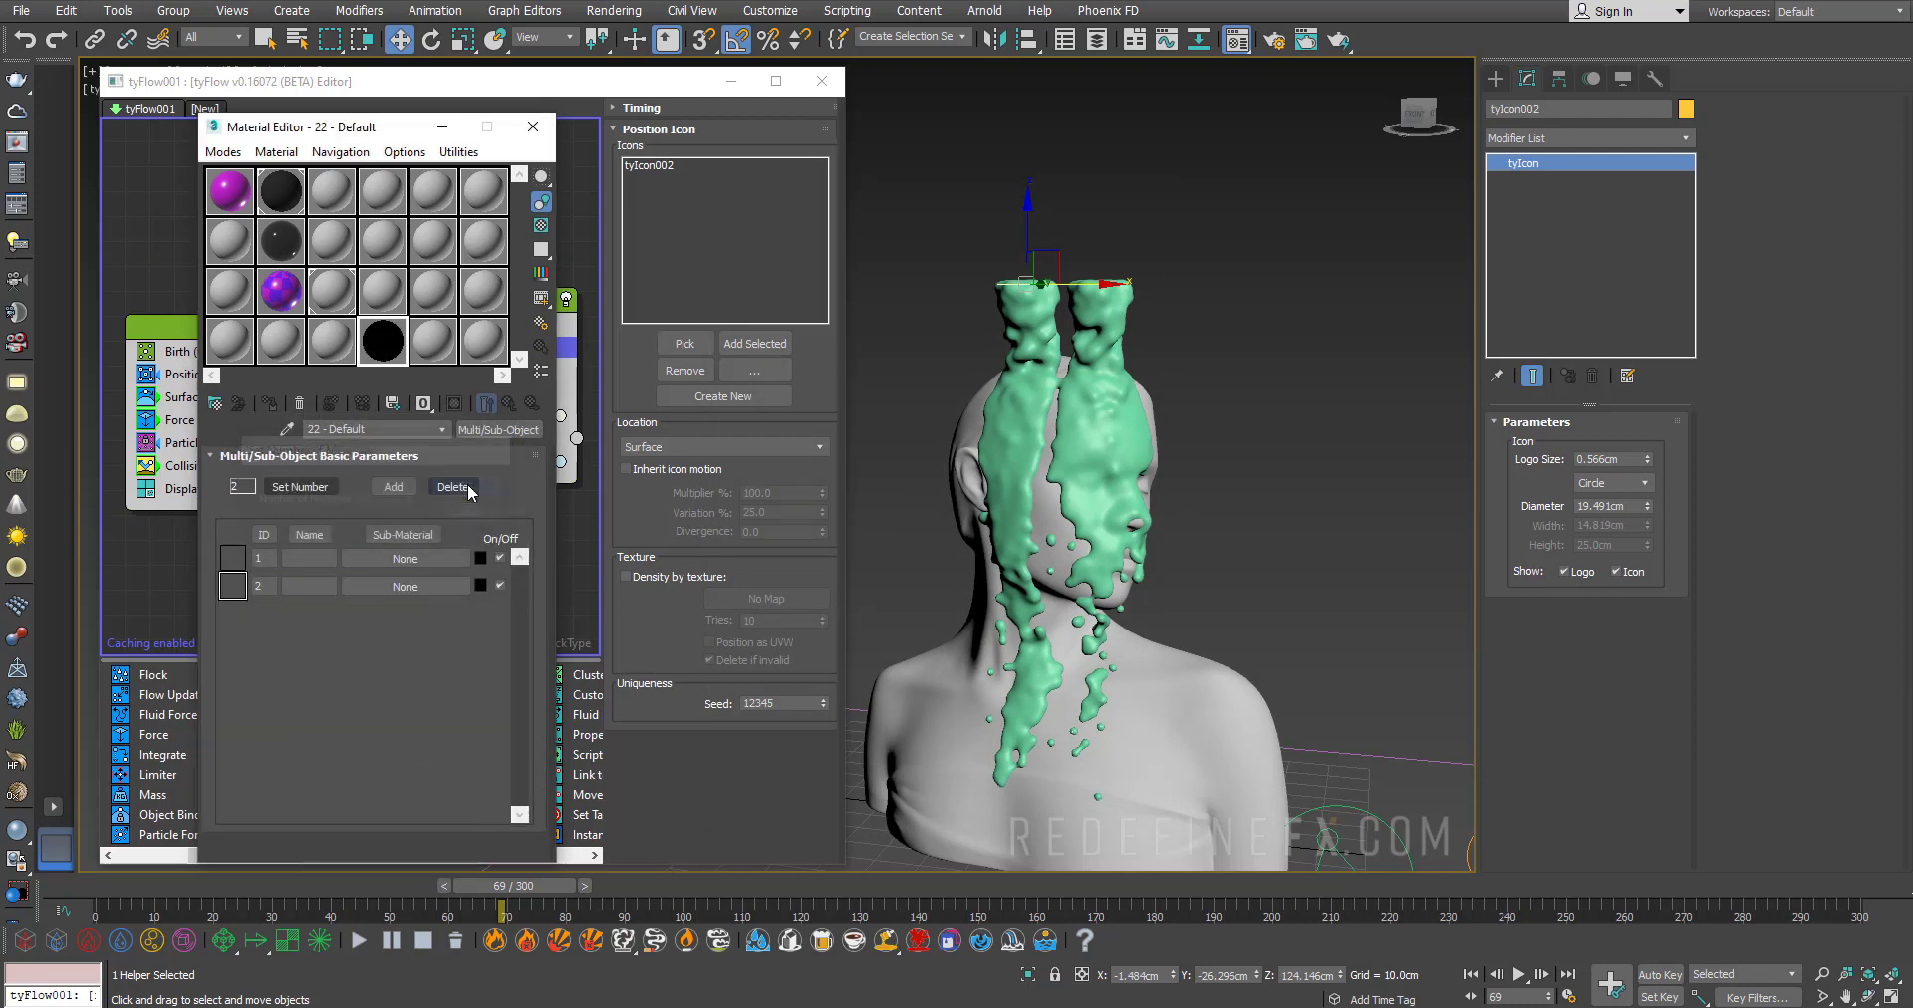
# Assign the magenta 01 - Default VRay material as an instance to sub-material ID 1 and paste a copy into ID 2
pyautogui.click(227, 190)
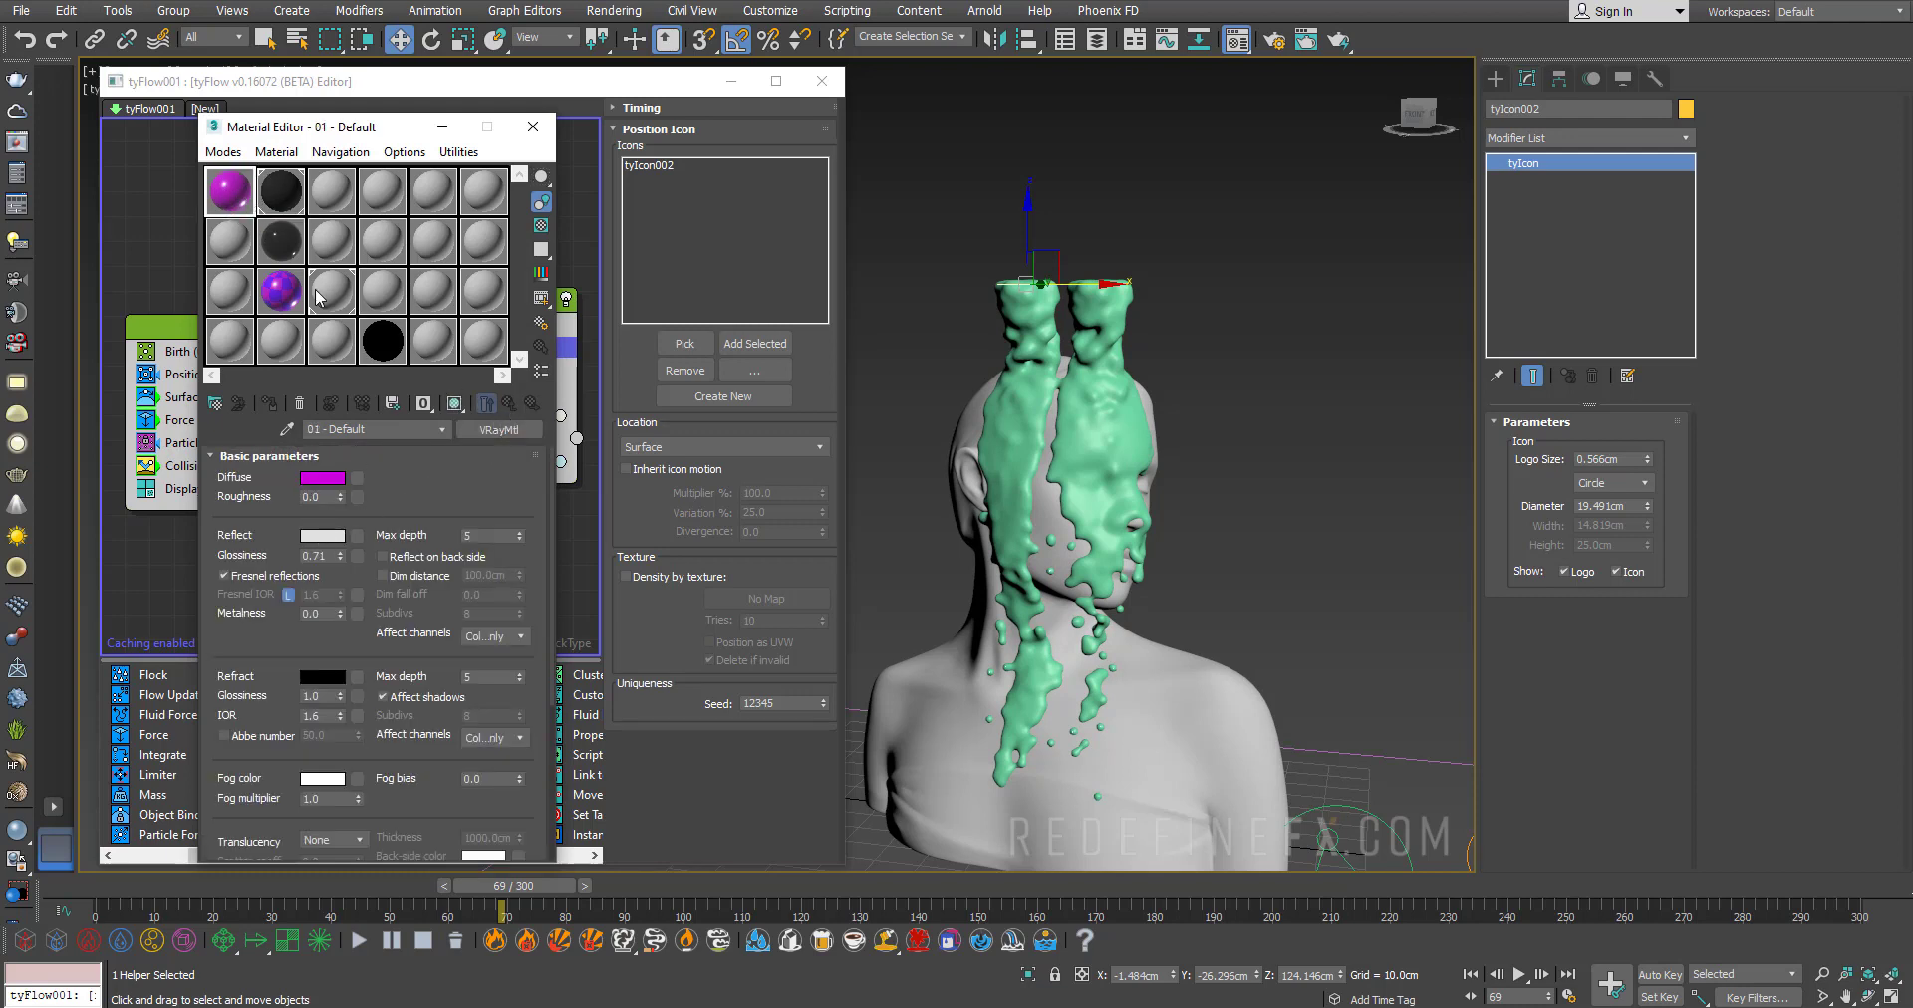
pyautogui.click(383, 341)
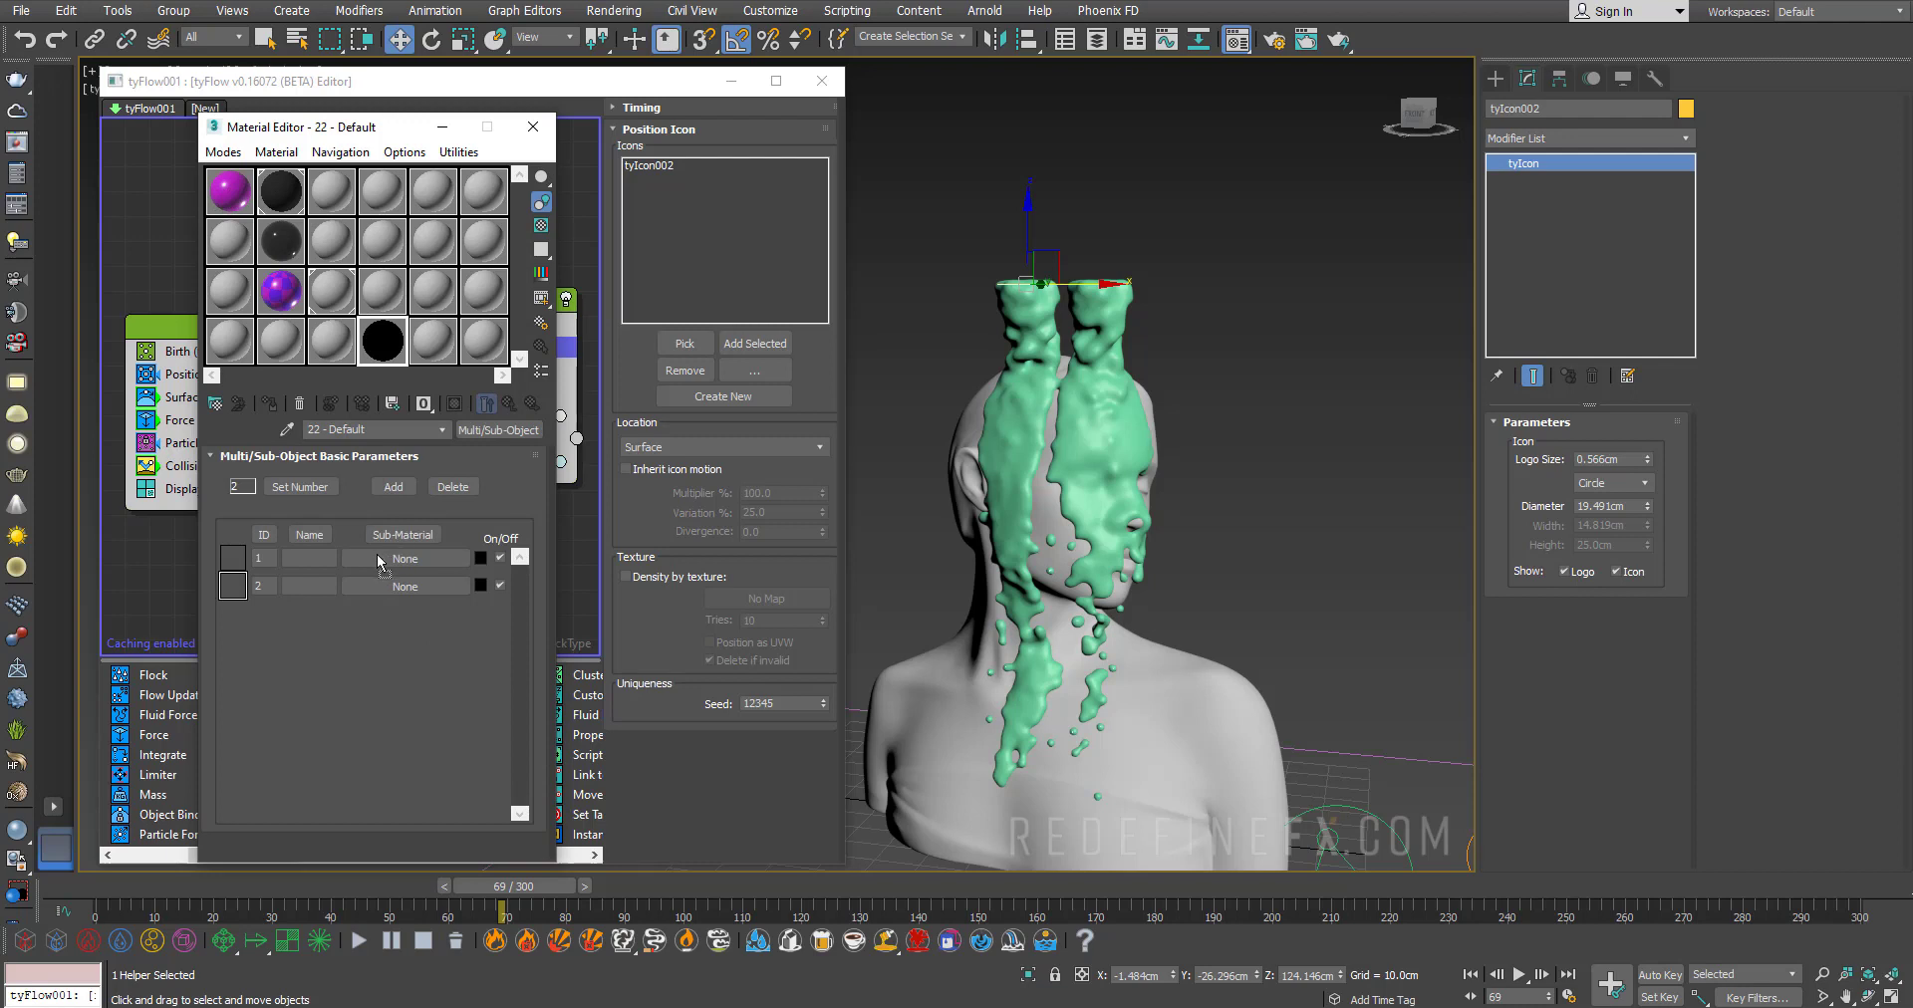
pyautogui.moveTo(382, 341); pyautogui.dragTo(378, 563)
pyautogui.click(345, 557)
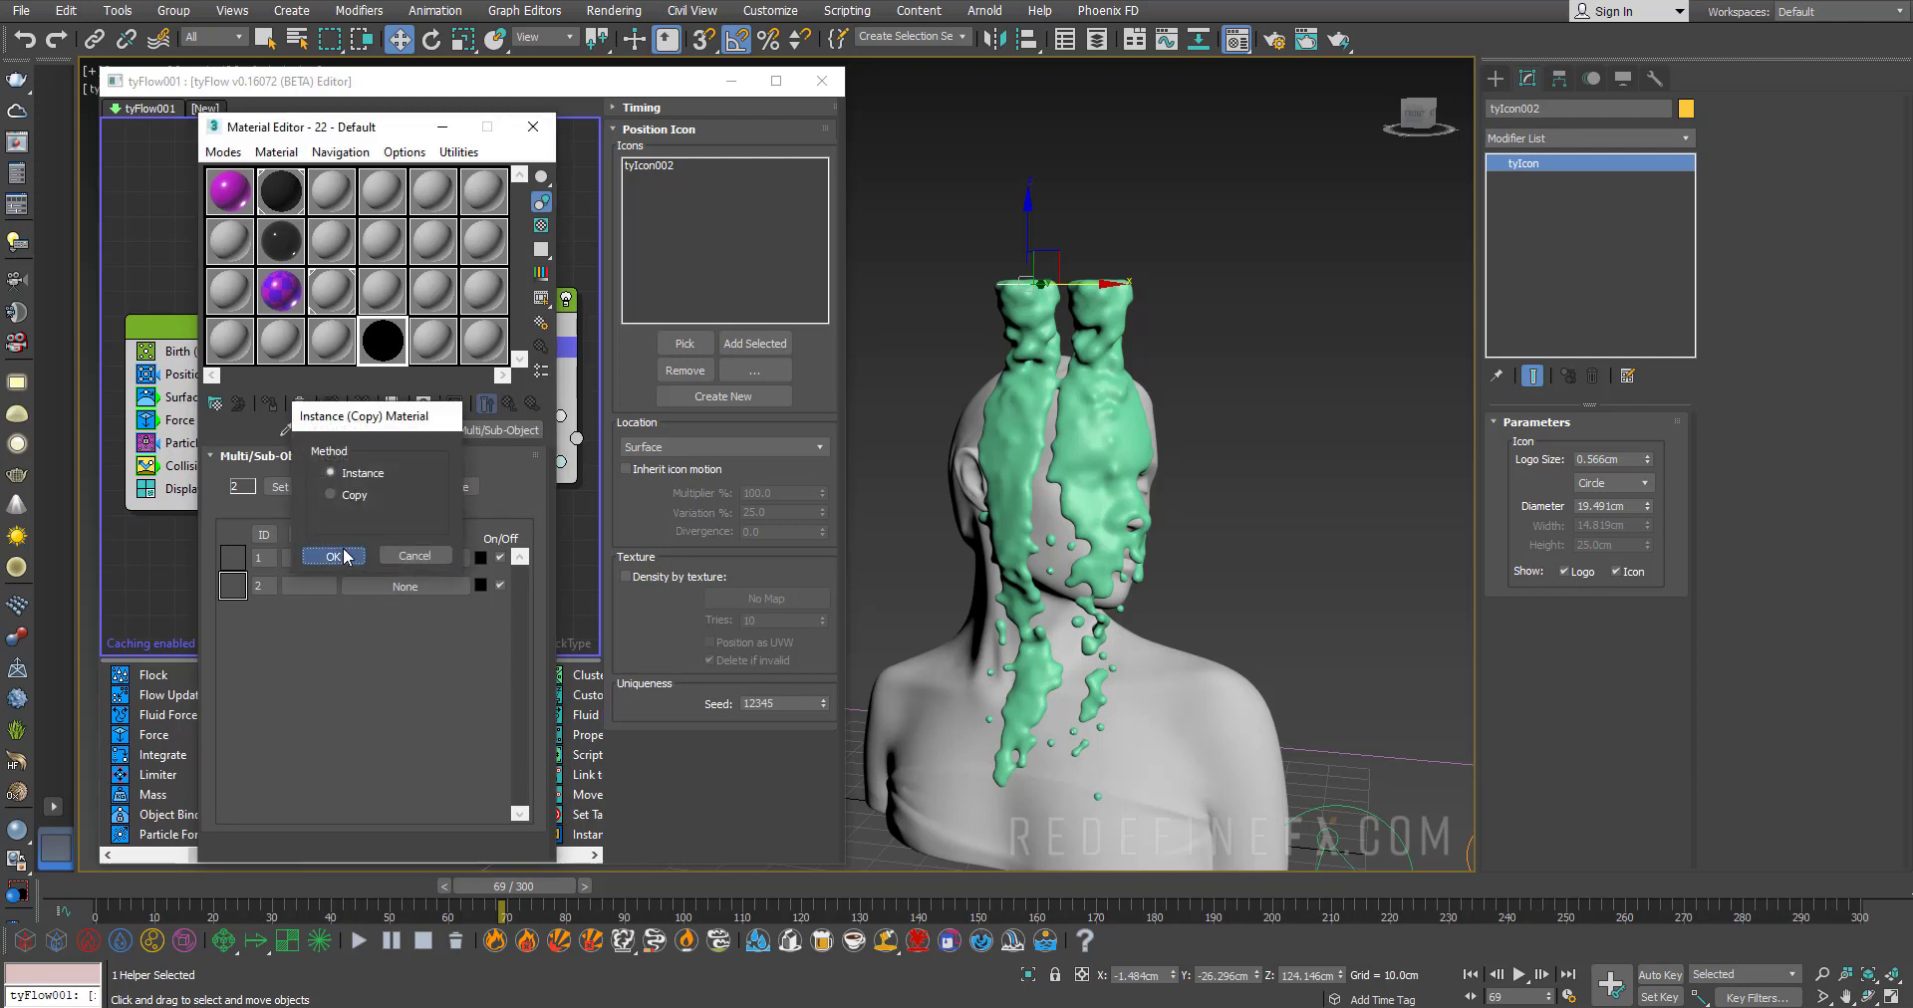
pyautogui.rightClick(374, 559)
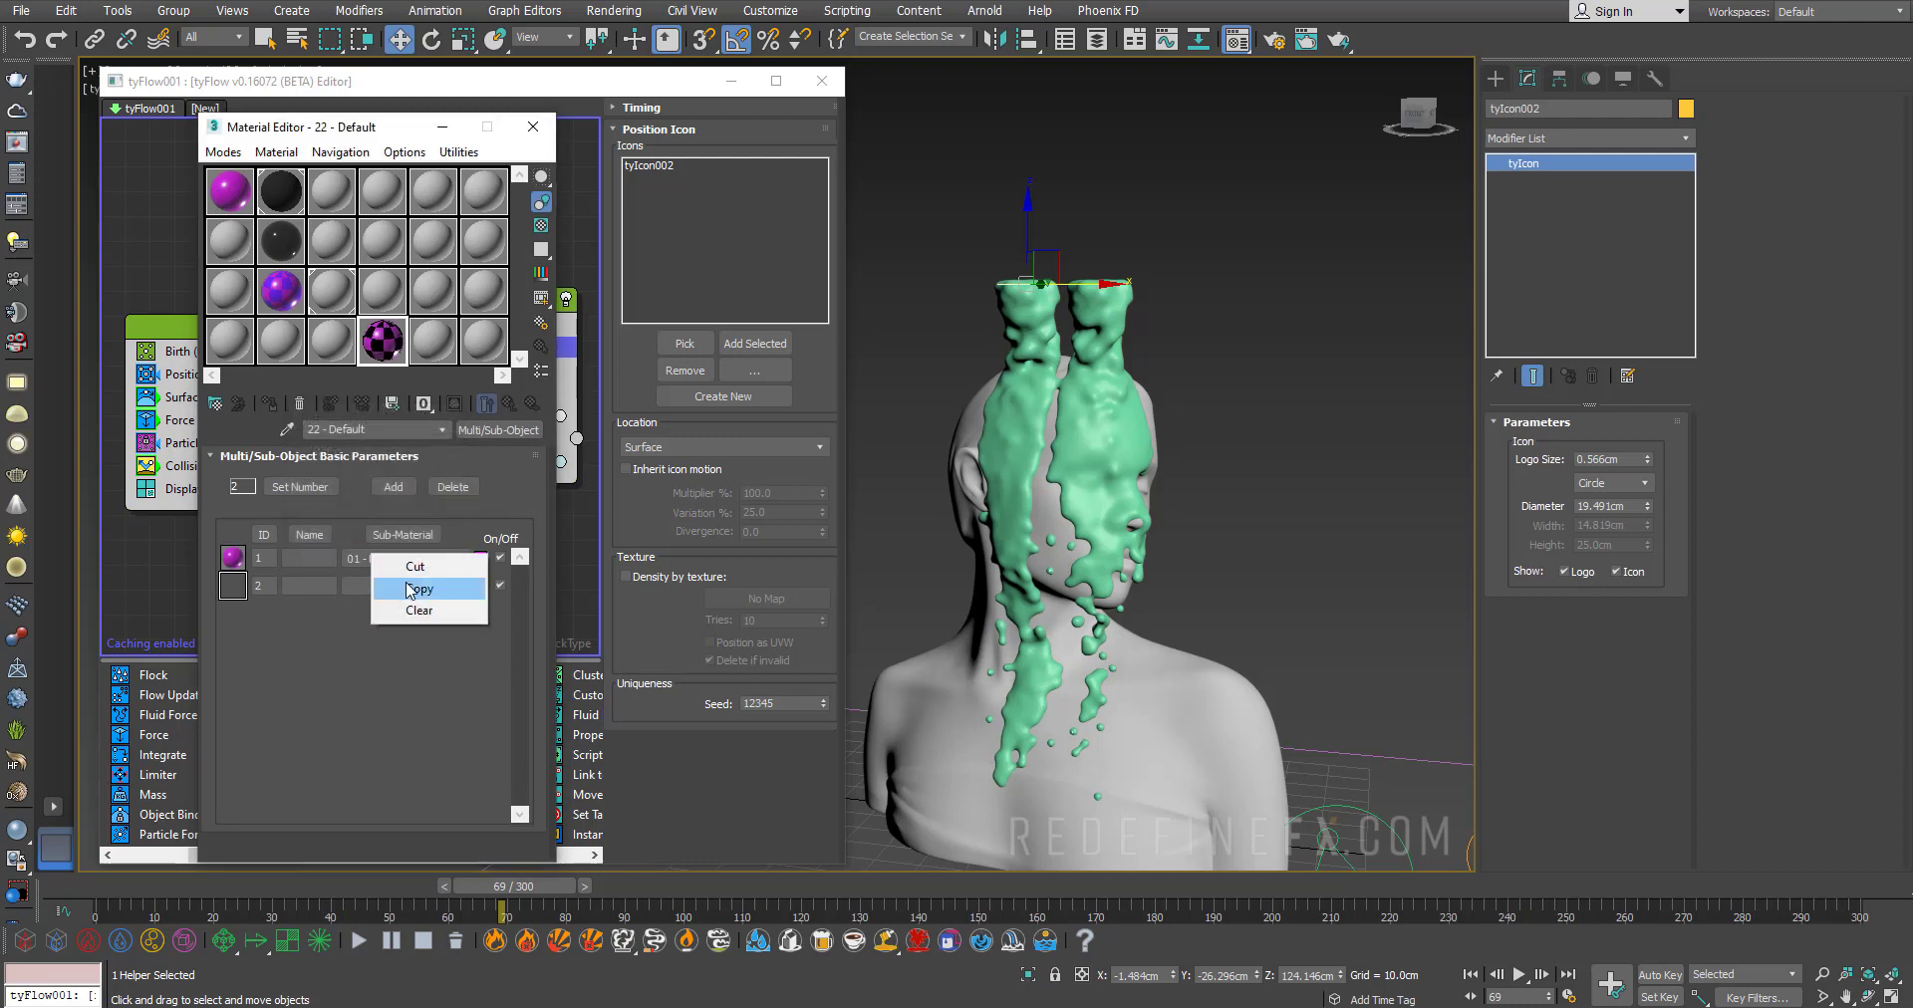
pyautogui.click(410, 589)
pyautogui.rightClick(375, 591)
pyautogui.click(414, 598)
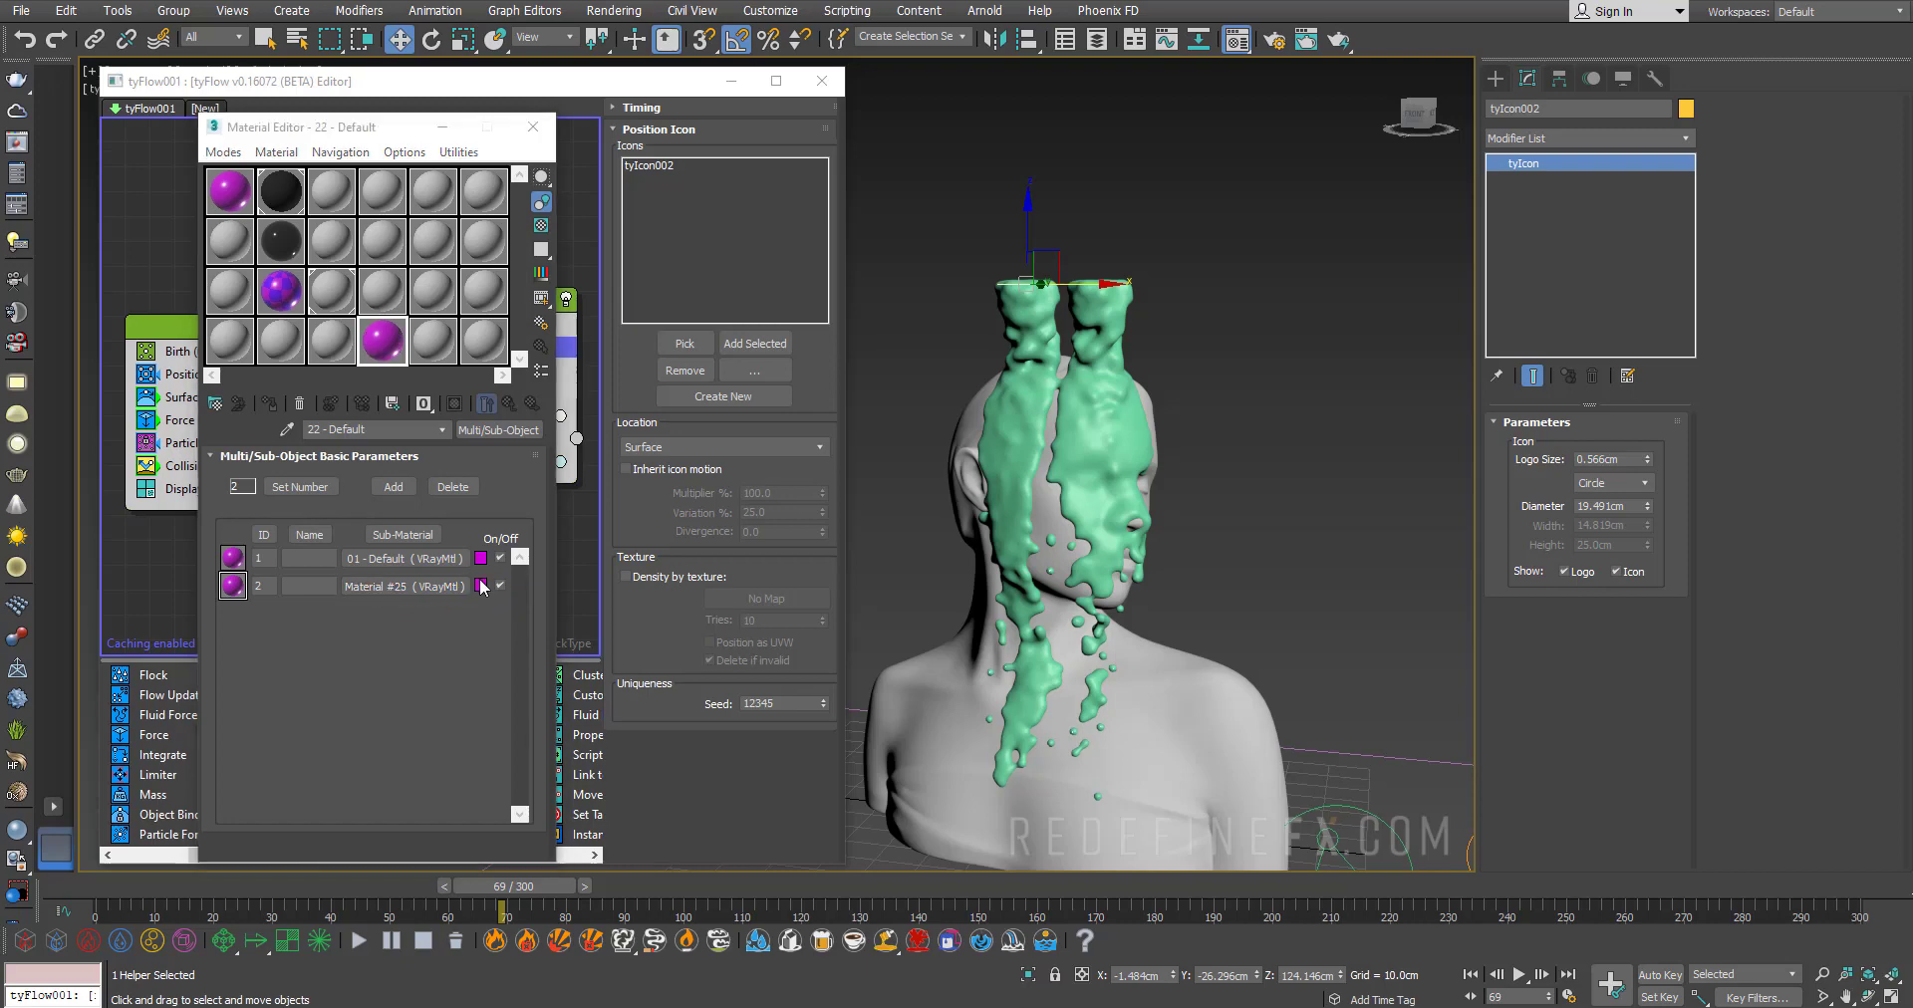
# Change the diffuse colour of sub-material ID 2 to purple and put the material editor away
pyautogui.click(480, 586)
pyautogui.moveTo(709, 113); pyautogui.dragTo(677, 117)
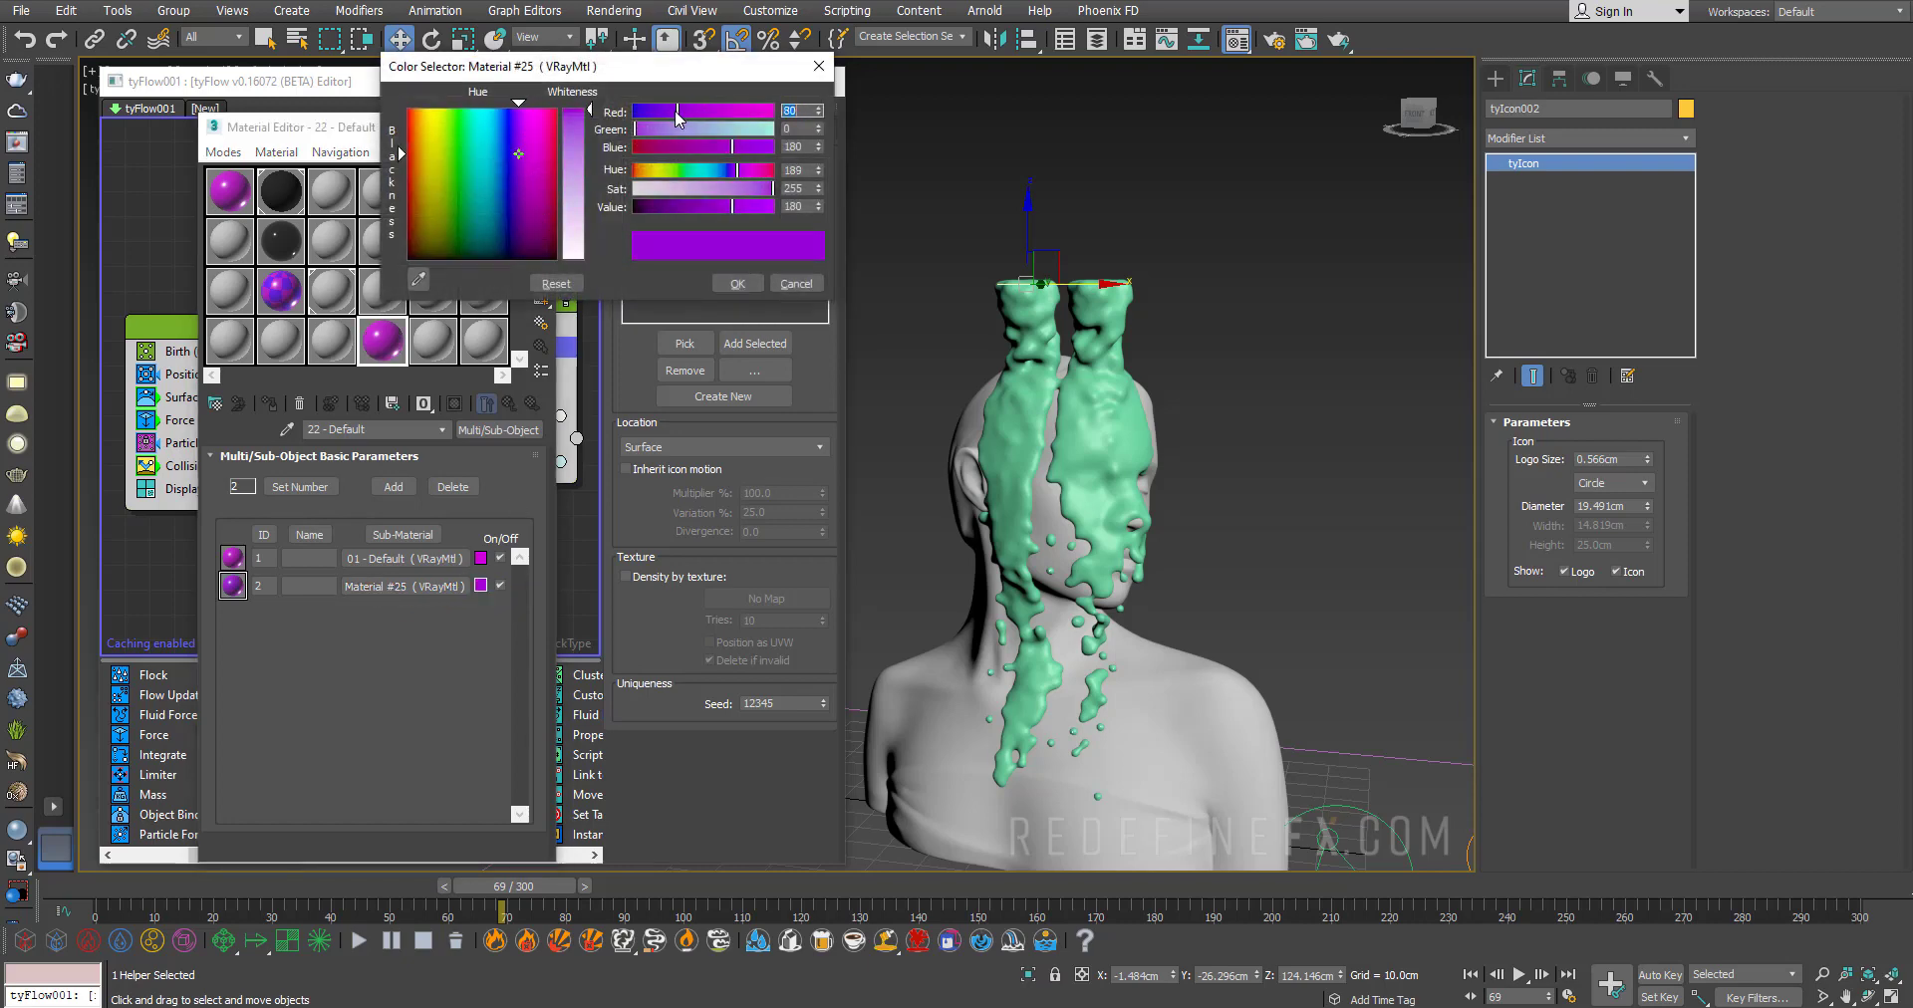
pyautogui.click(738, 284)
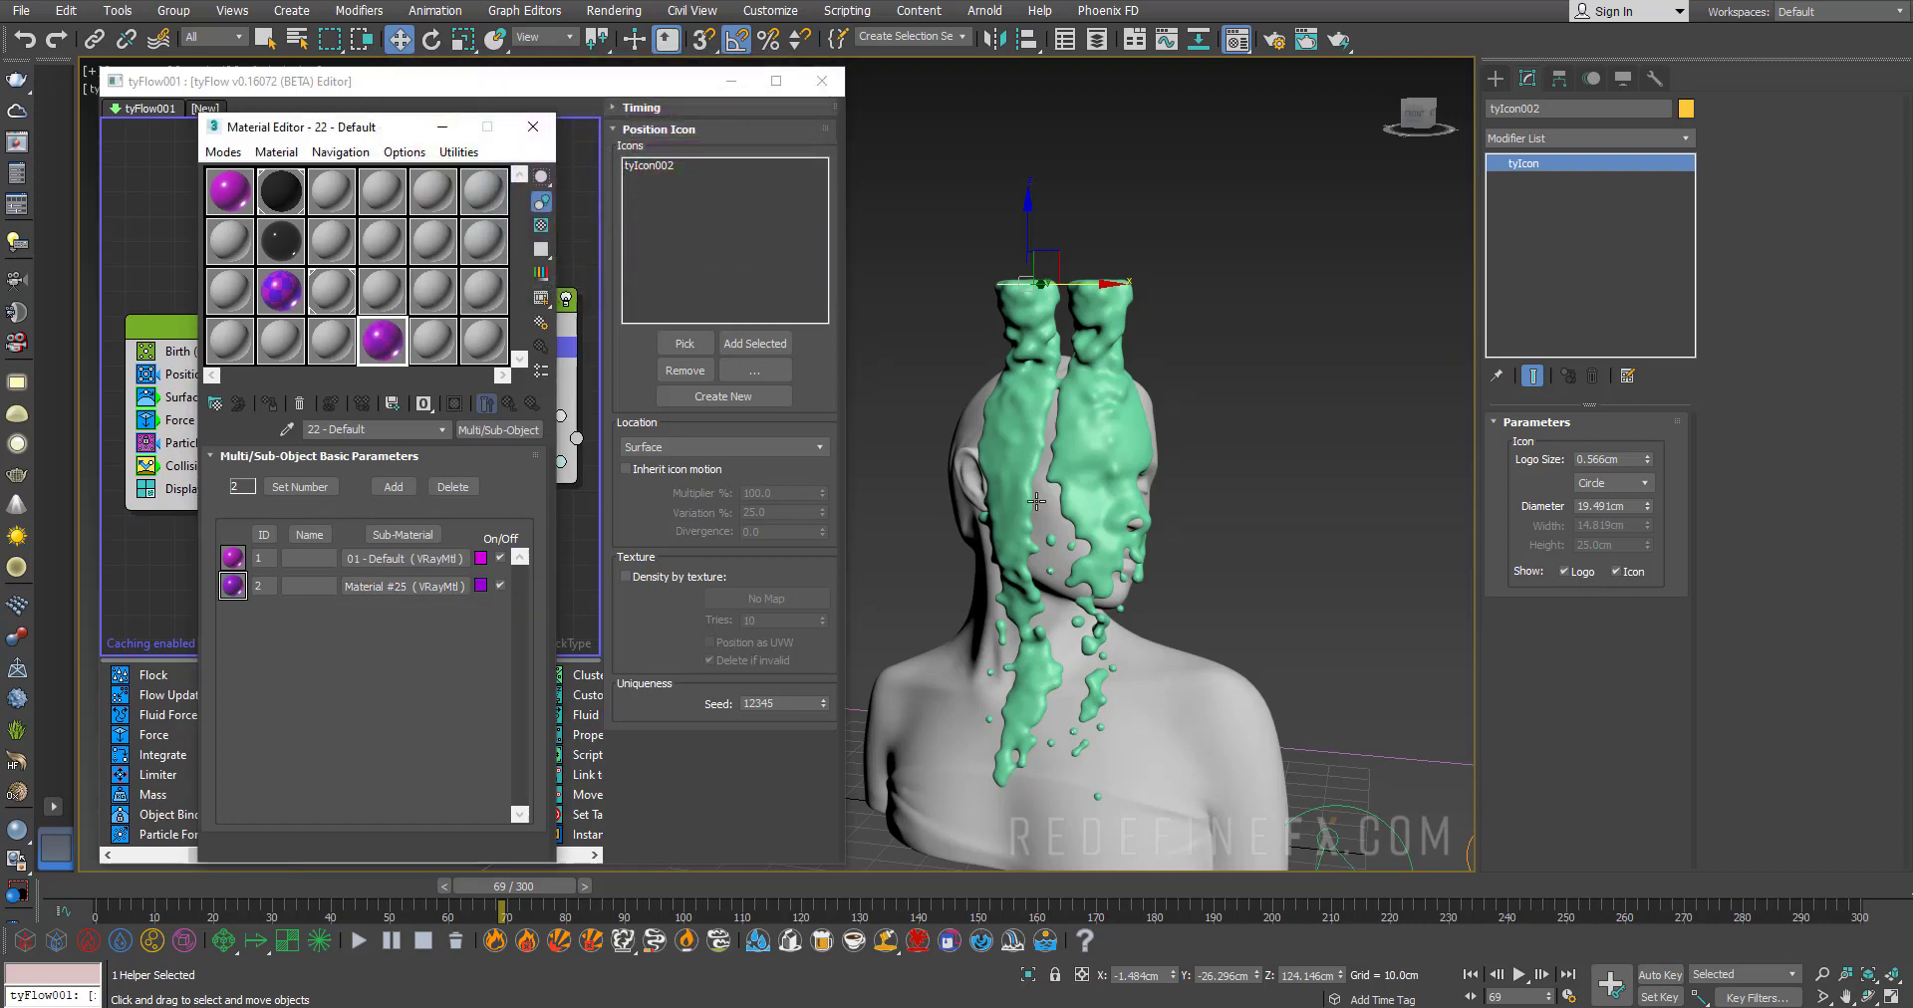
pyautogui.click(443, 127)
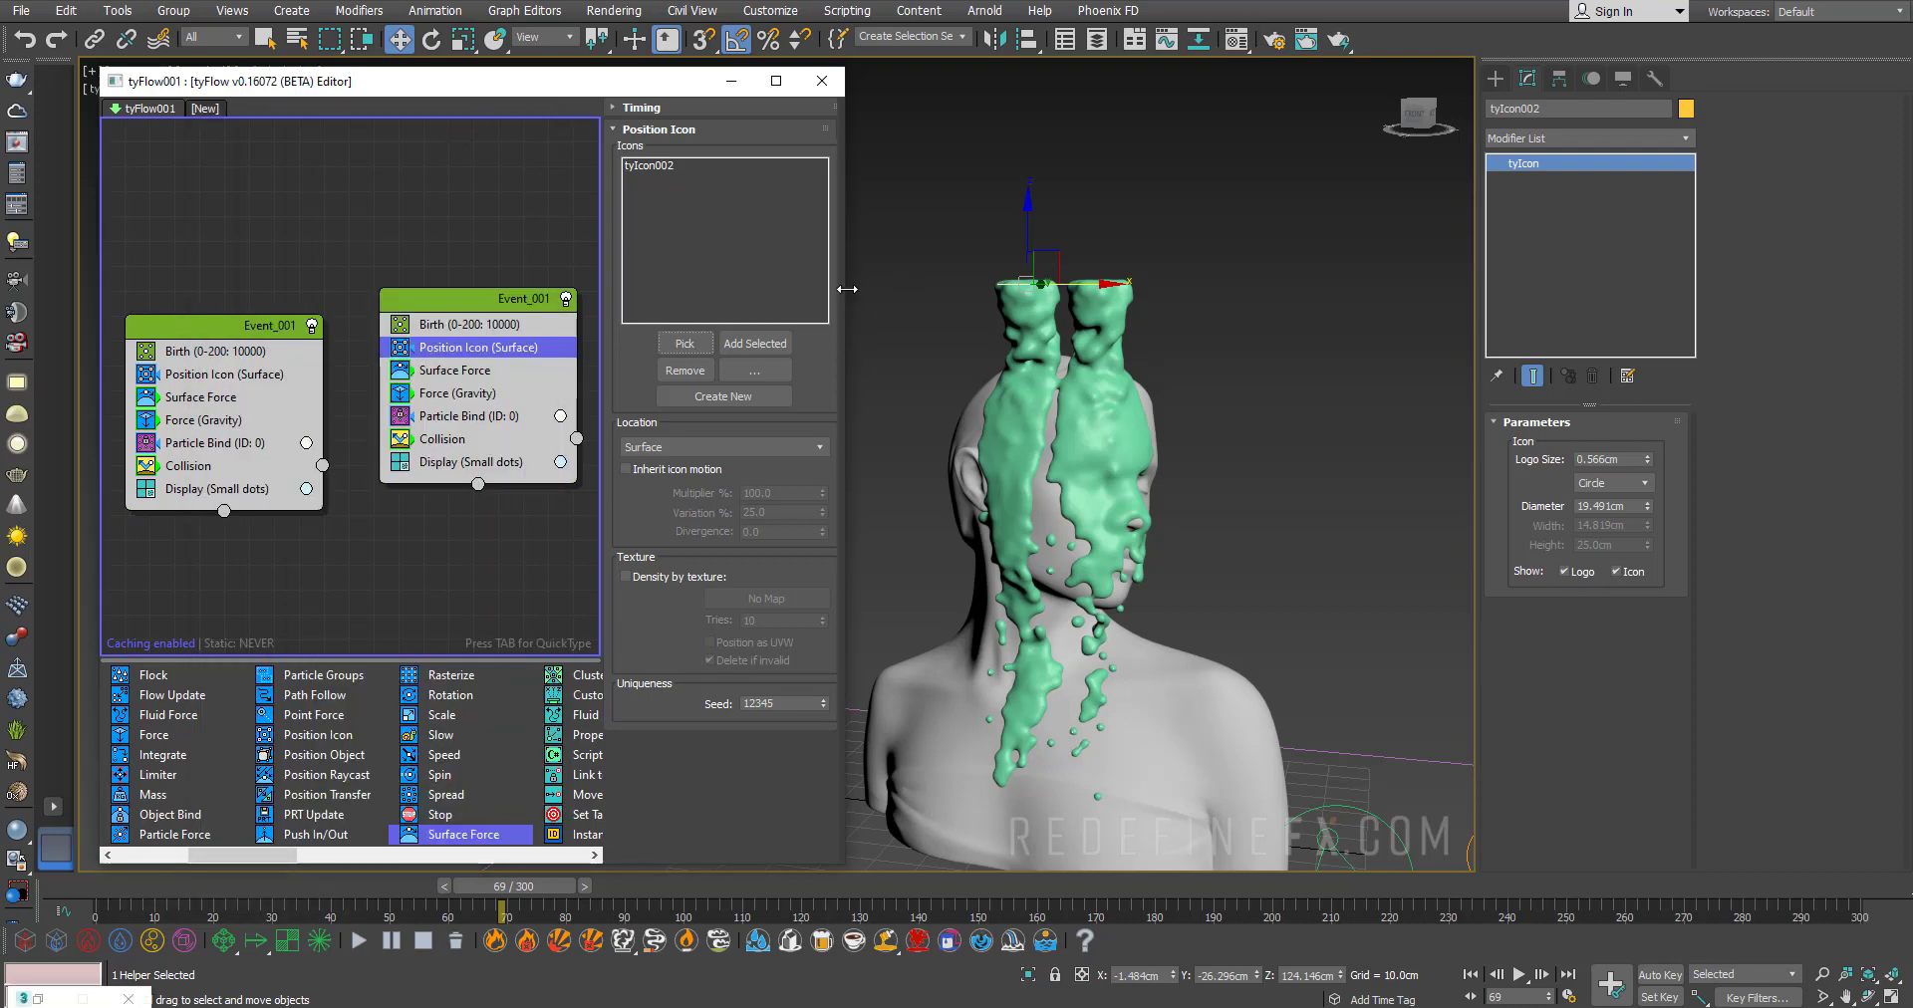
# Add a Material ID operator above Collision in the copied event, rewind to frame 0 and set its static value to 2
pyautogui.moveTo(847, 289); pyautogui.dragTo(1248, 291)
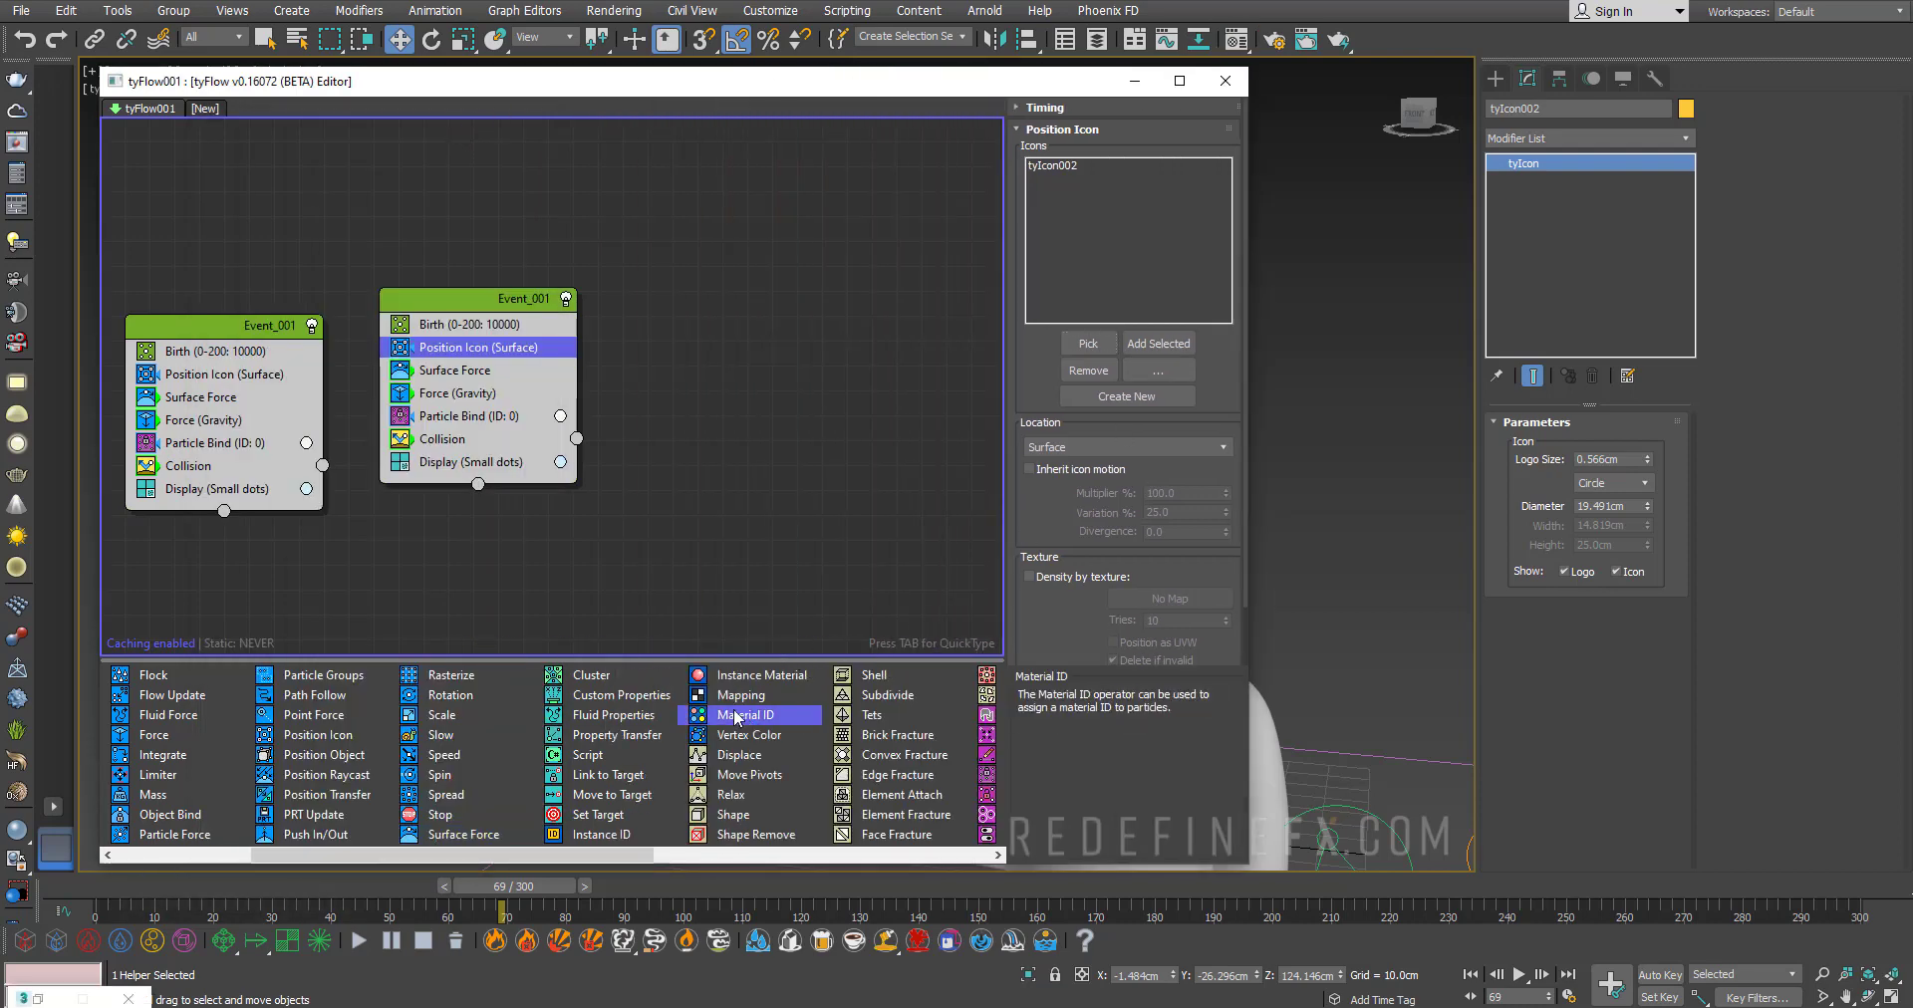
pyautogui.moveTo(508, 514); pyautogui.dragTo(474, 428)
pyautogui.moveTo(513, 886); pyautogui.dragTo(96, 888)
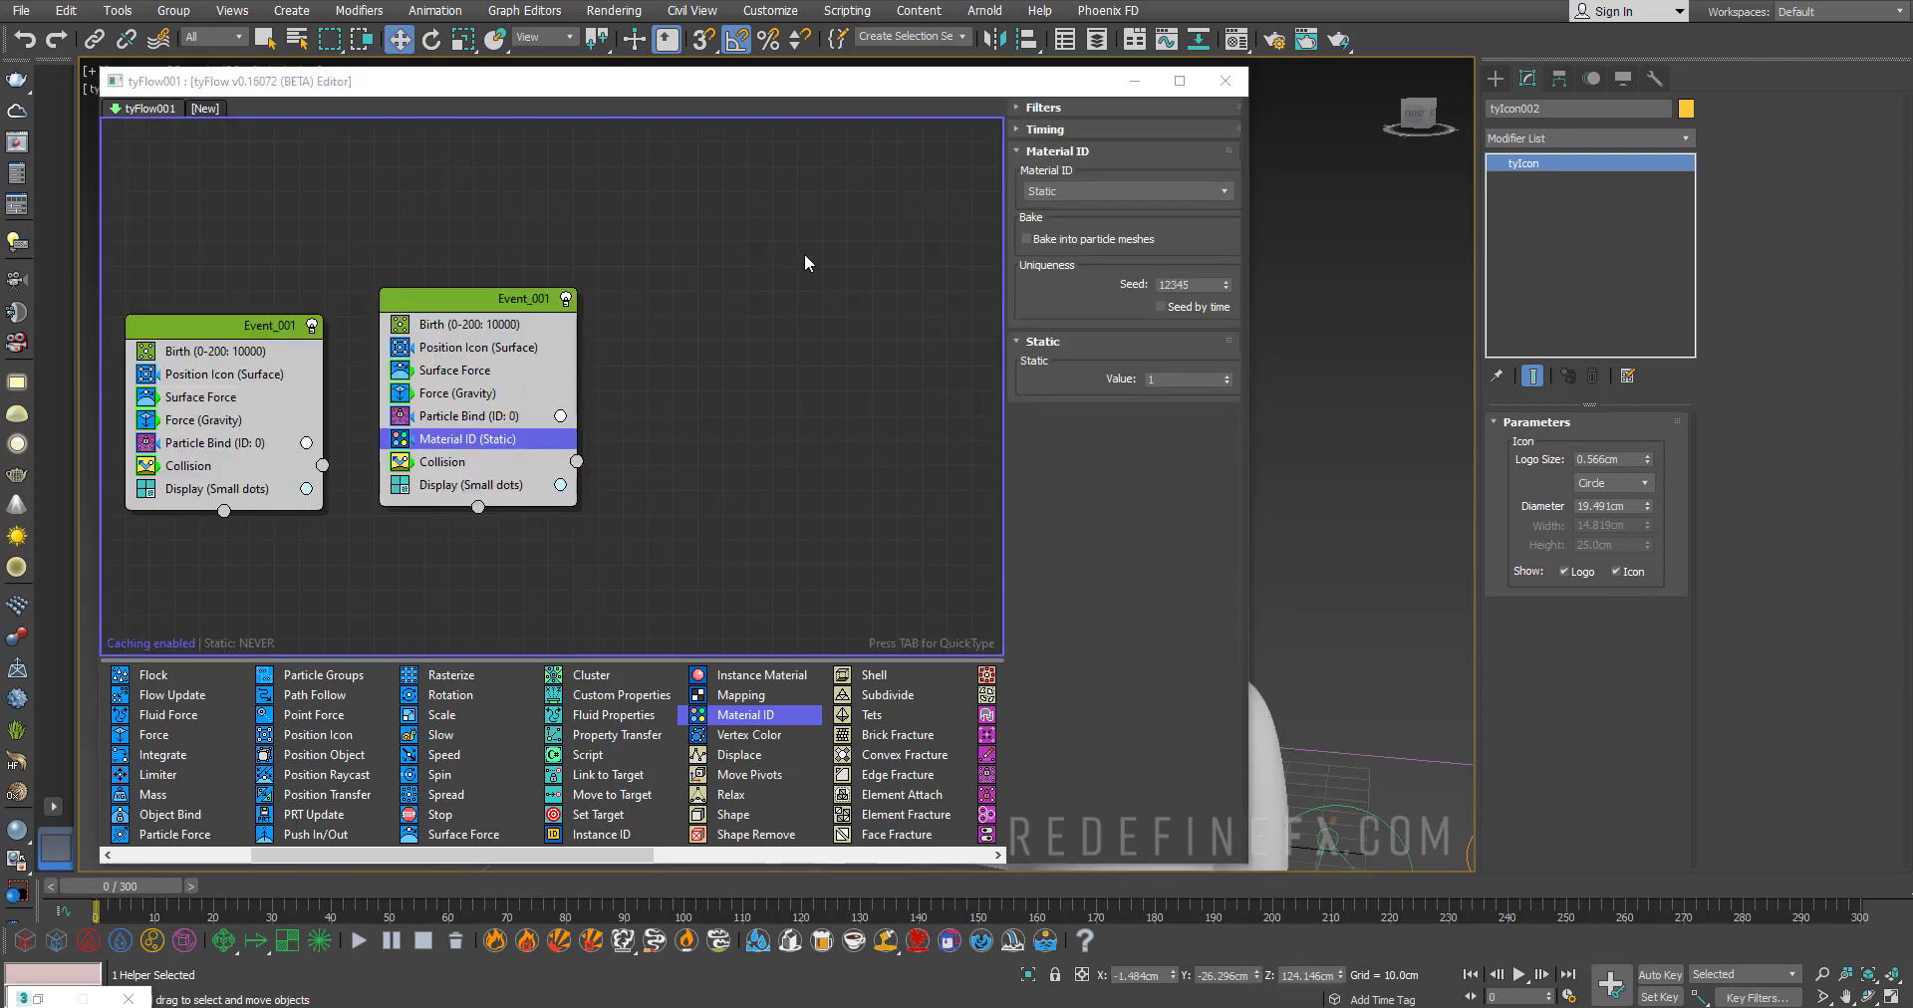
pyautogui.doubleClick(1173, 378)
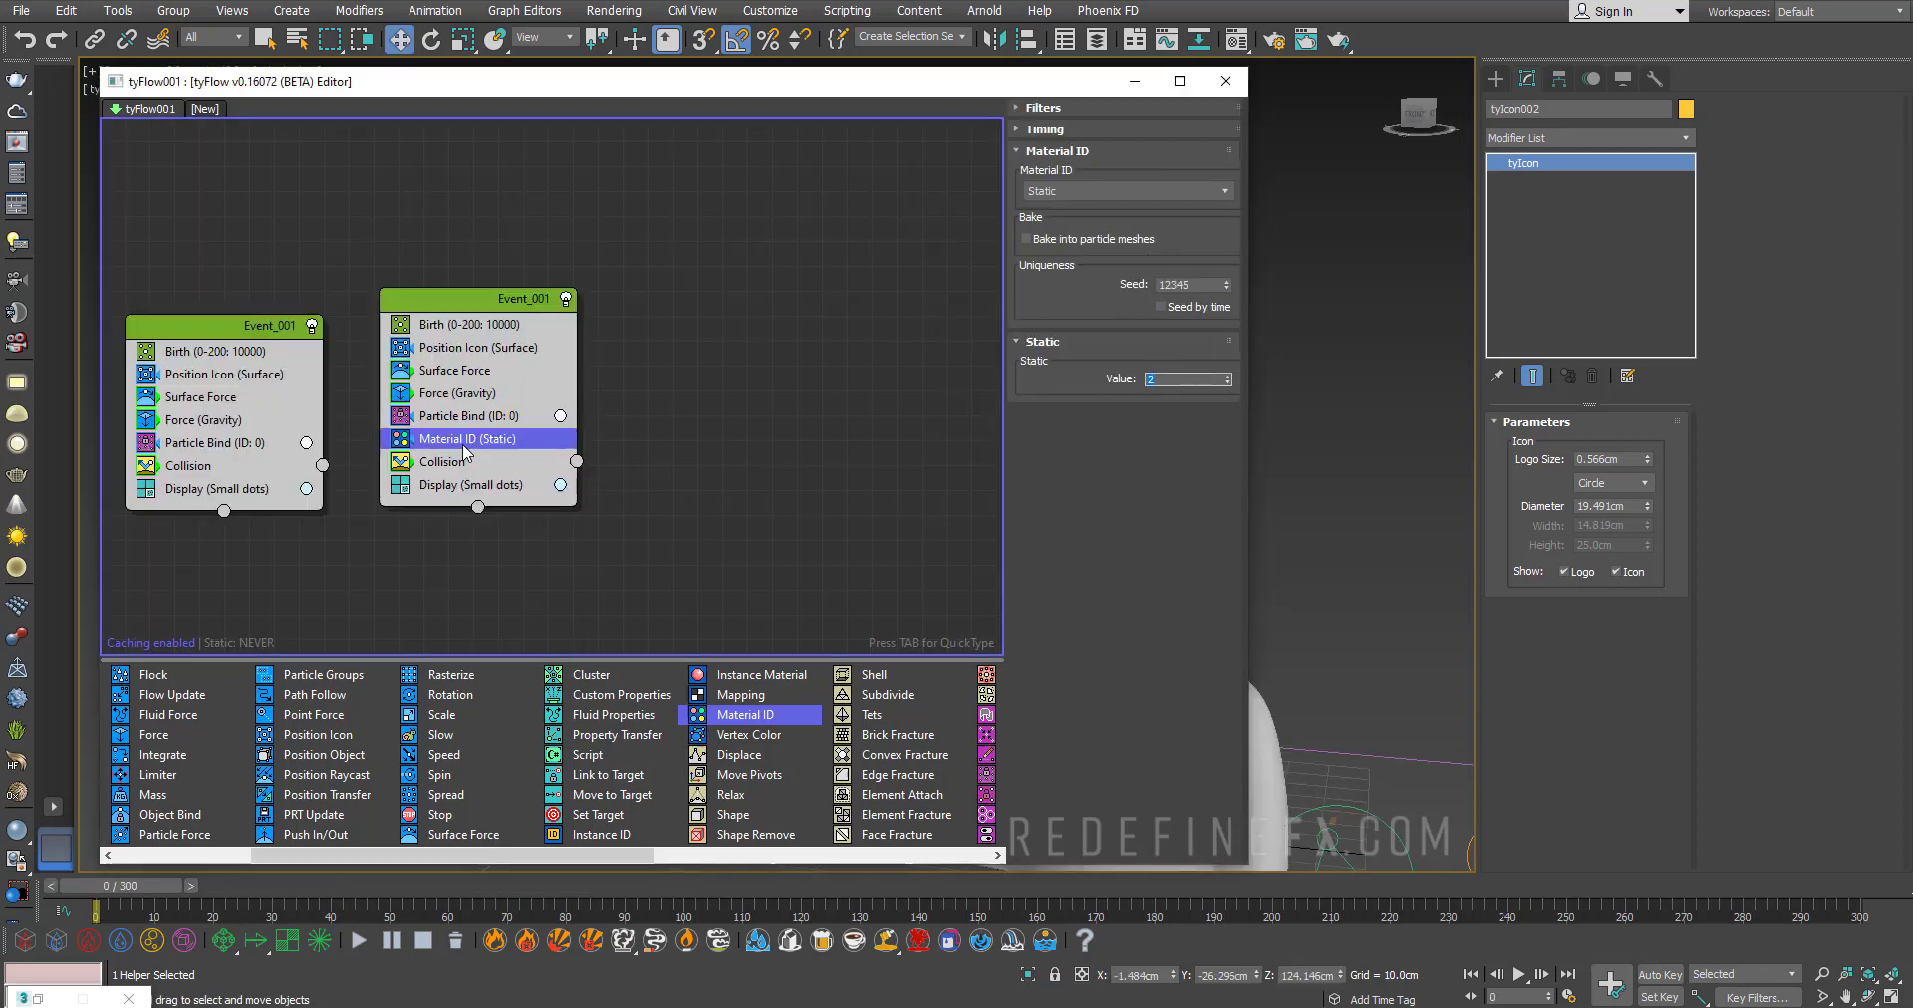
# Copy the Material ID operator into the original event above Collision and set its static value to 1
pyautogui.moveTo(445, 445); pyautogui.dragTo(228, 463)
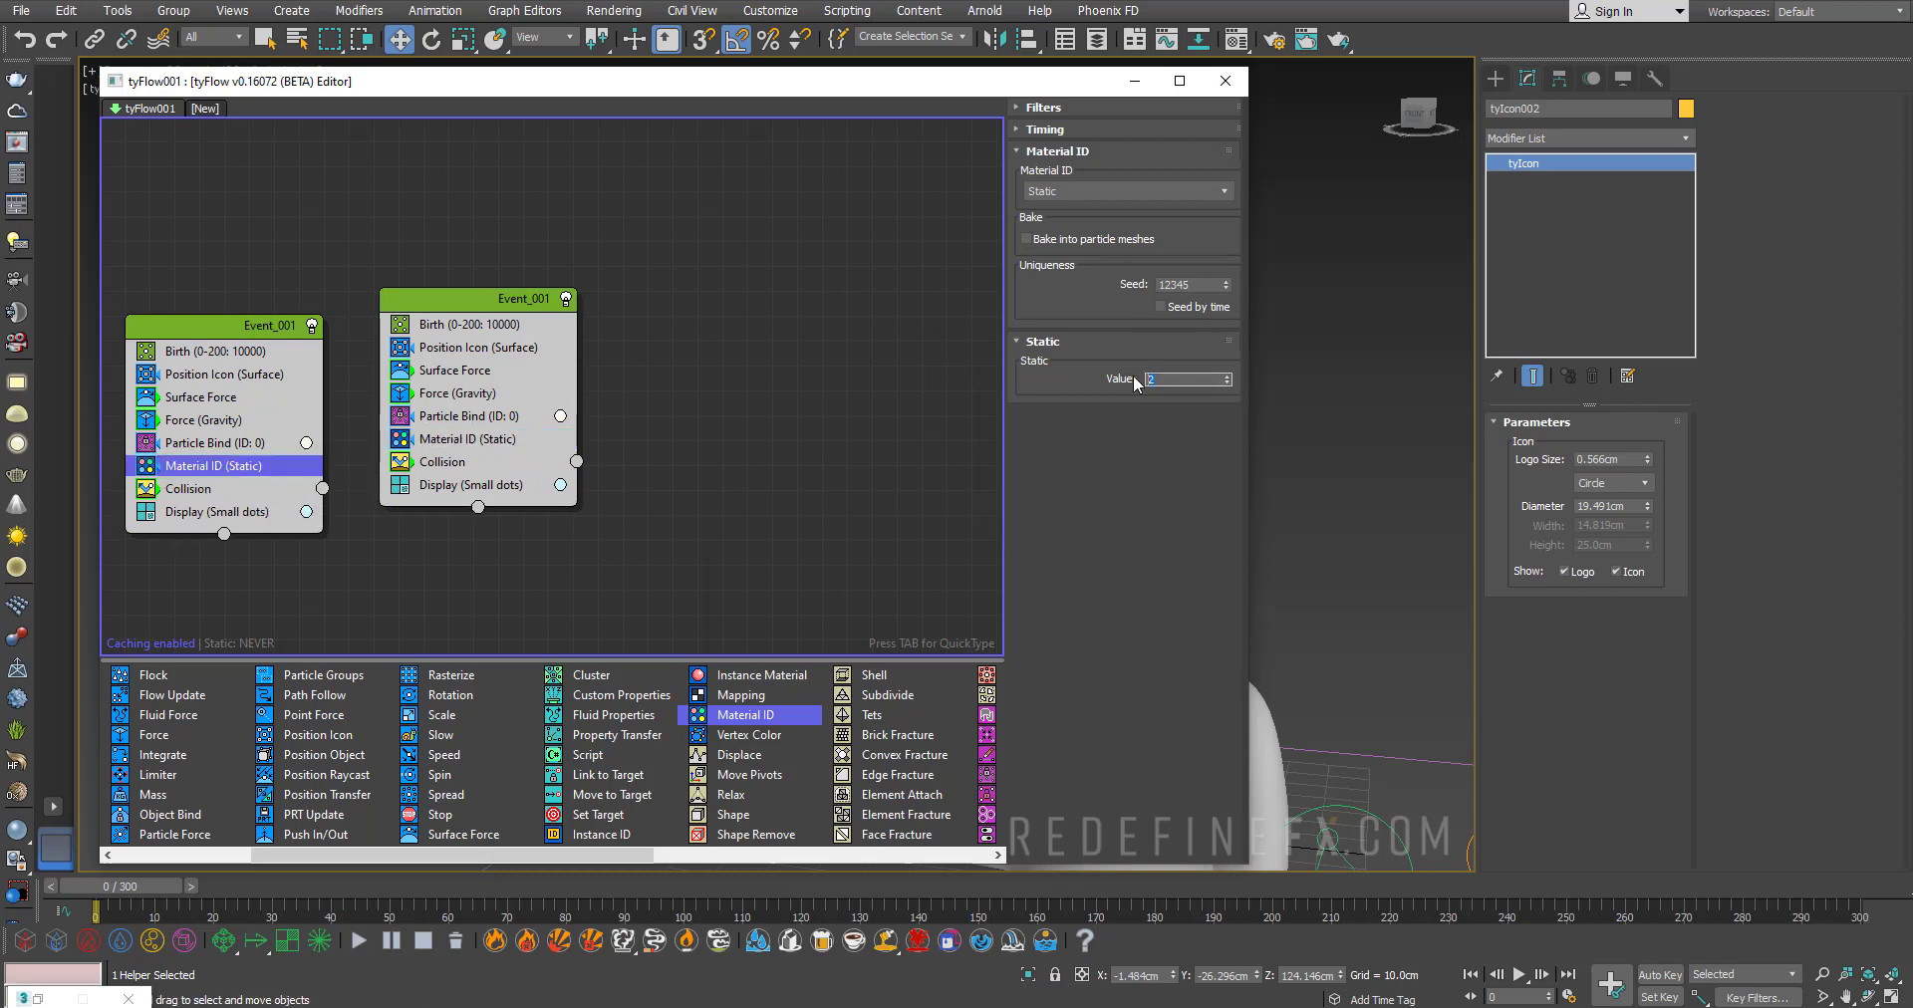
pyautogui.click(1260, 376)
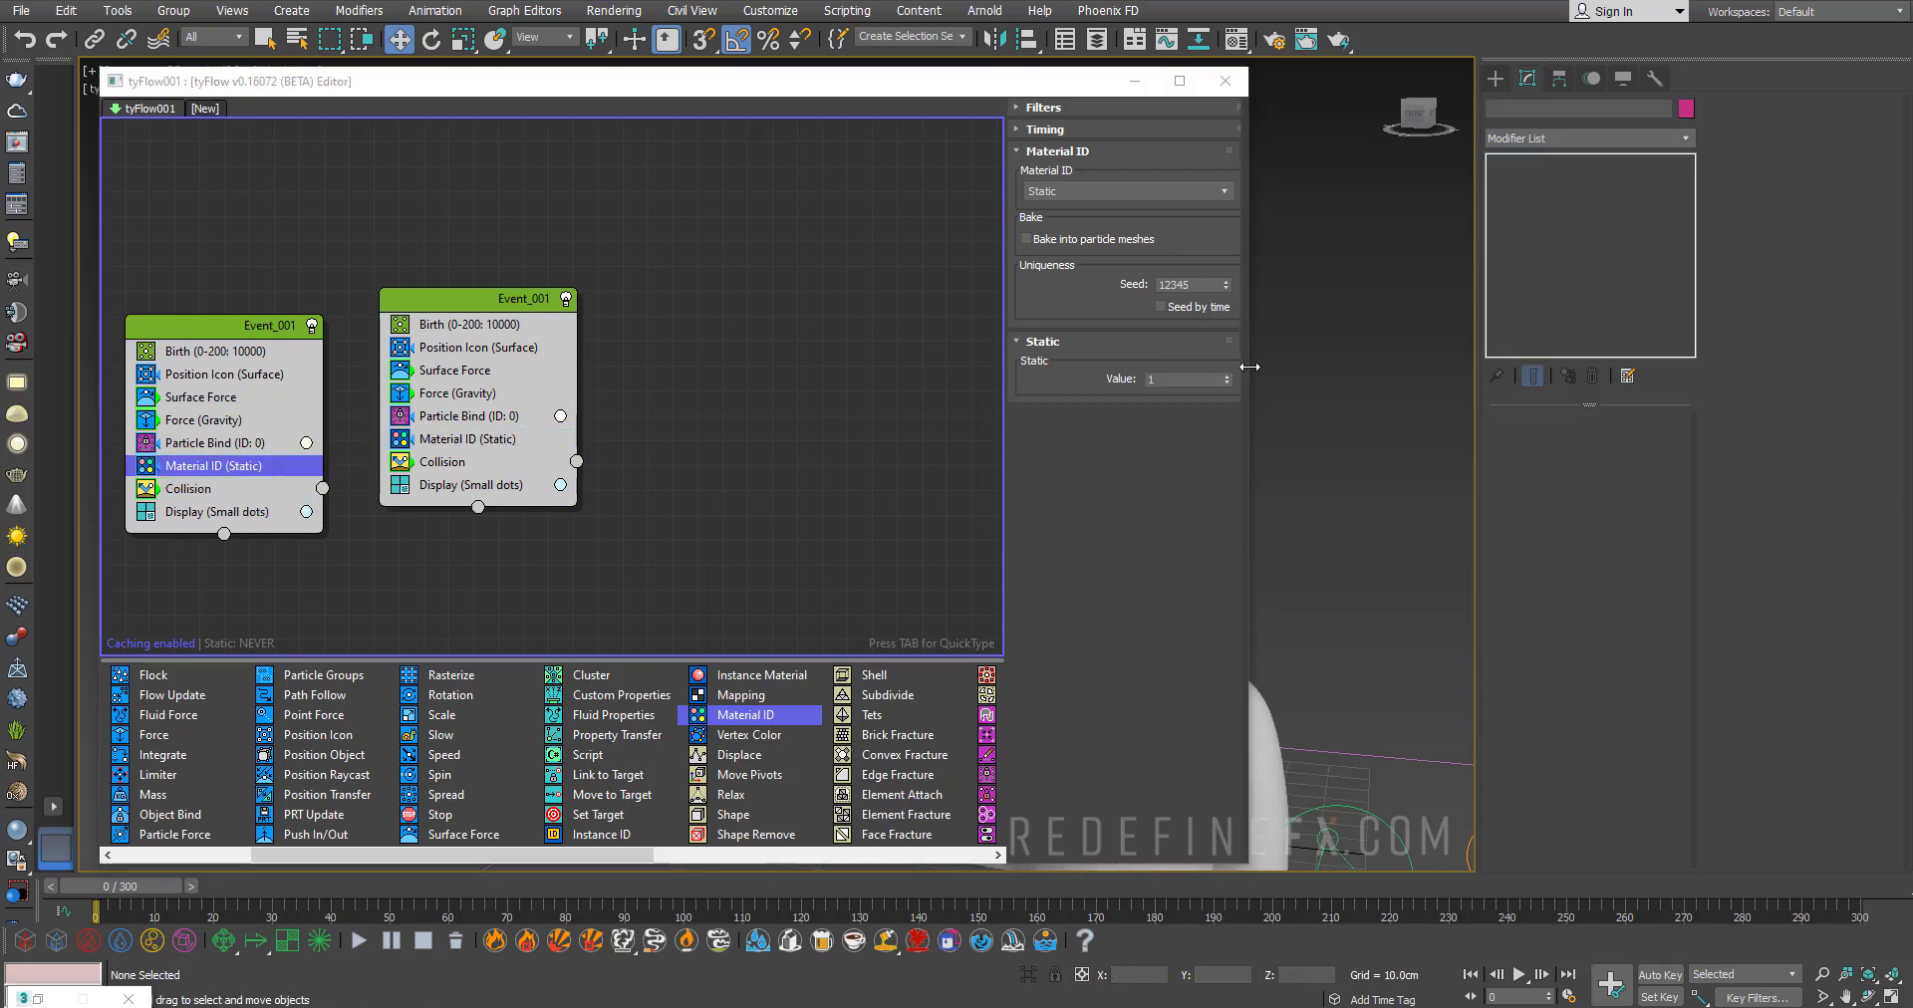
# Assign the 22 - Default Multi/Sub-Object material to the tyMesher liquid mesh at frame 60
pyautogui.moveTo(1249, 368); pyautogui.dragTo(982, 362)
pyautogui.scroll(-5, 1091, 341)
pyautogui.keyDown('alt'); pyautogui.moveTo(1093, 342); pyautogui.dragTo(1220, 102, button='middle'); pyautogui.keyUp('alt')
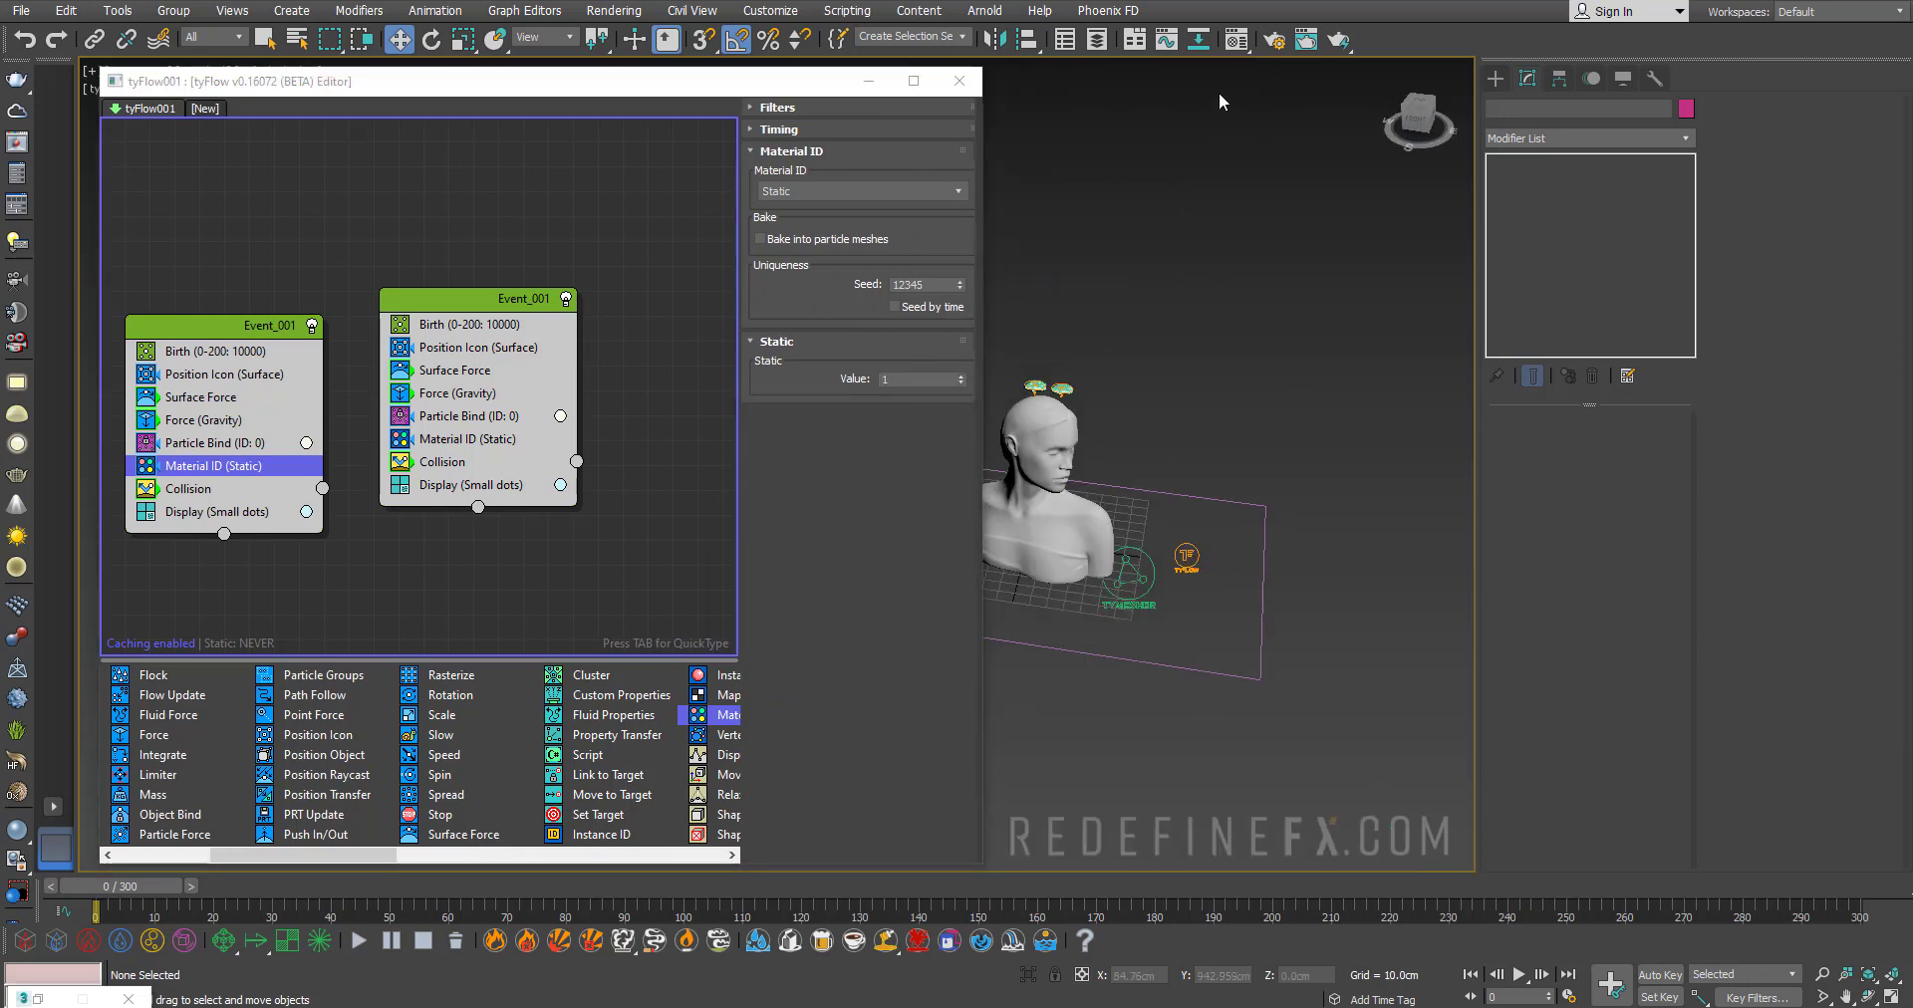
pyautogui.click(1231, 42)
pyautogui.moveTo(1154, 338); pyautogui.dragTo(1209, 348, button='middle')
pyautogui.moveTo(393, 348); pyautogui.dragTo(1038, 476)
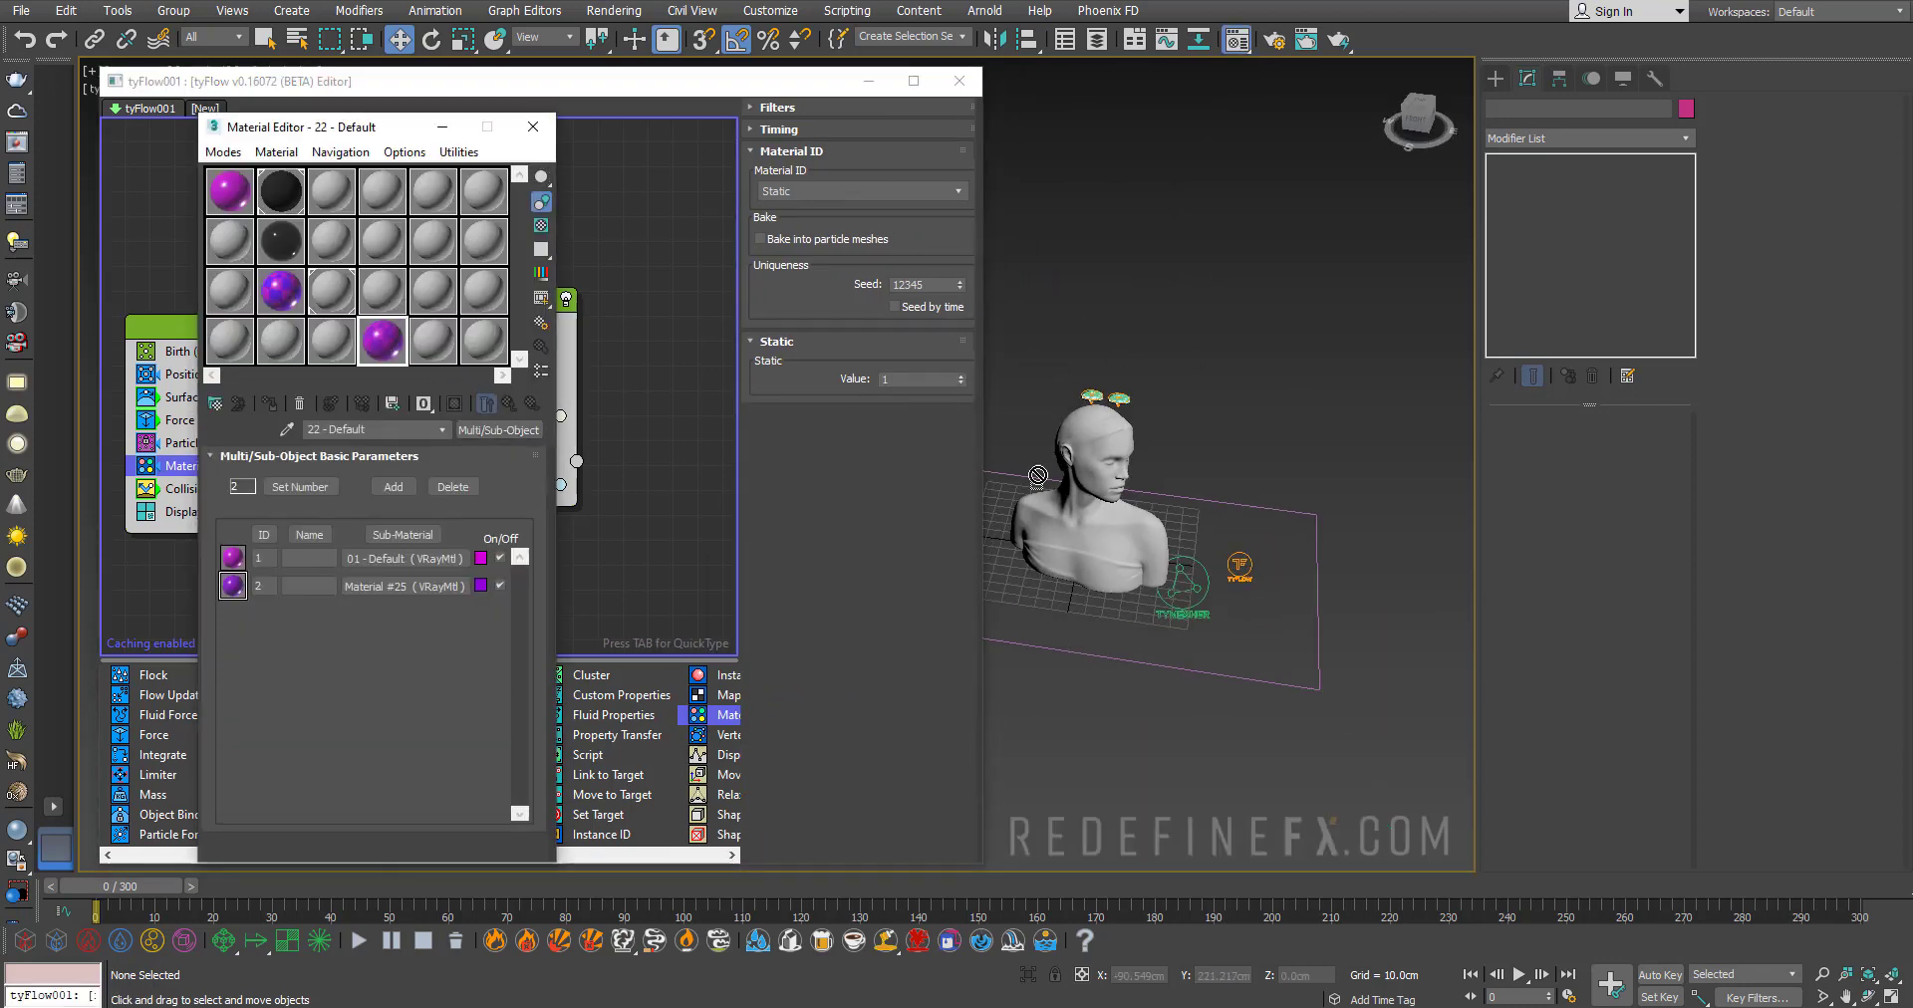
pyautogui.moveTo(137, 885); pyautogui.dragTo(466, 893)
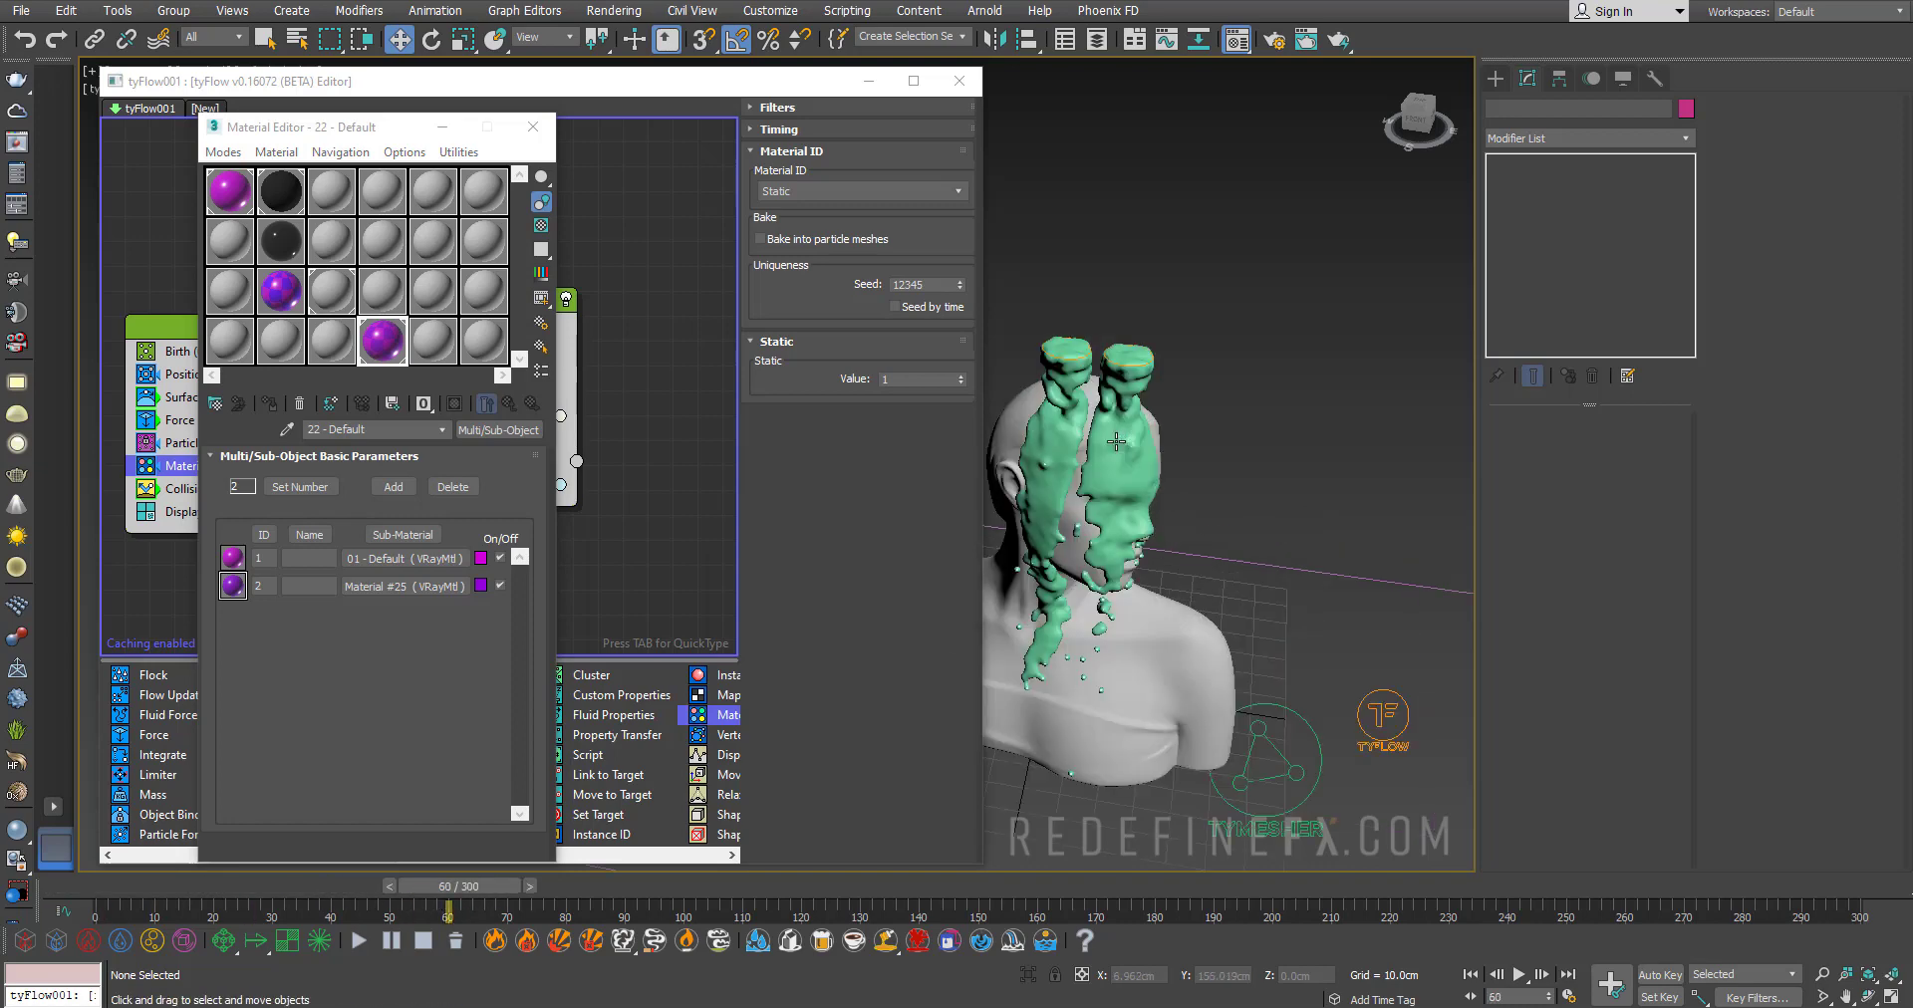
pyautogui.scroll(3, 1116, 442)
pyautogui.moveTo(1137, 392); pyautogui.dragTo(1133, 281, button='middle')
pyautogui.scroll(-4, 1215, 500)
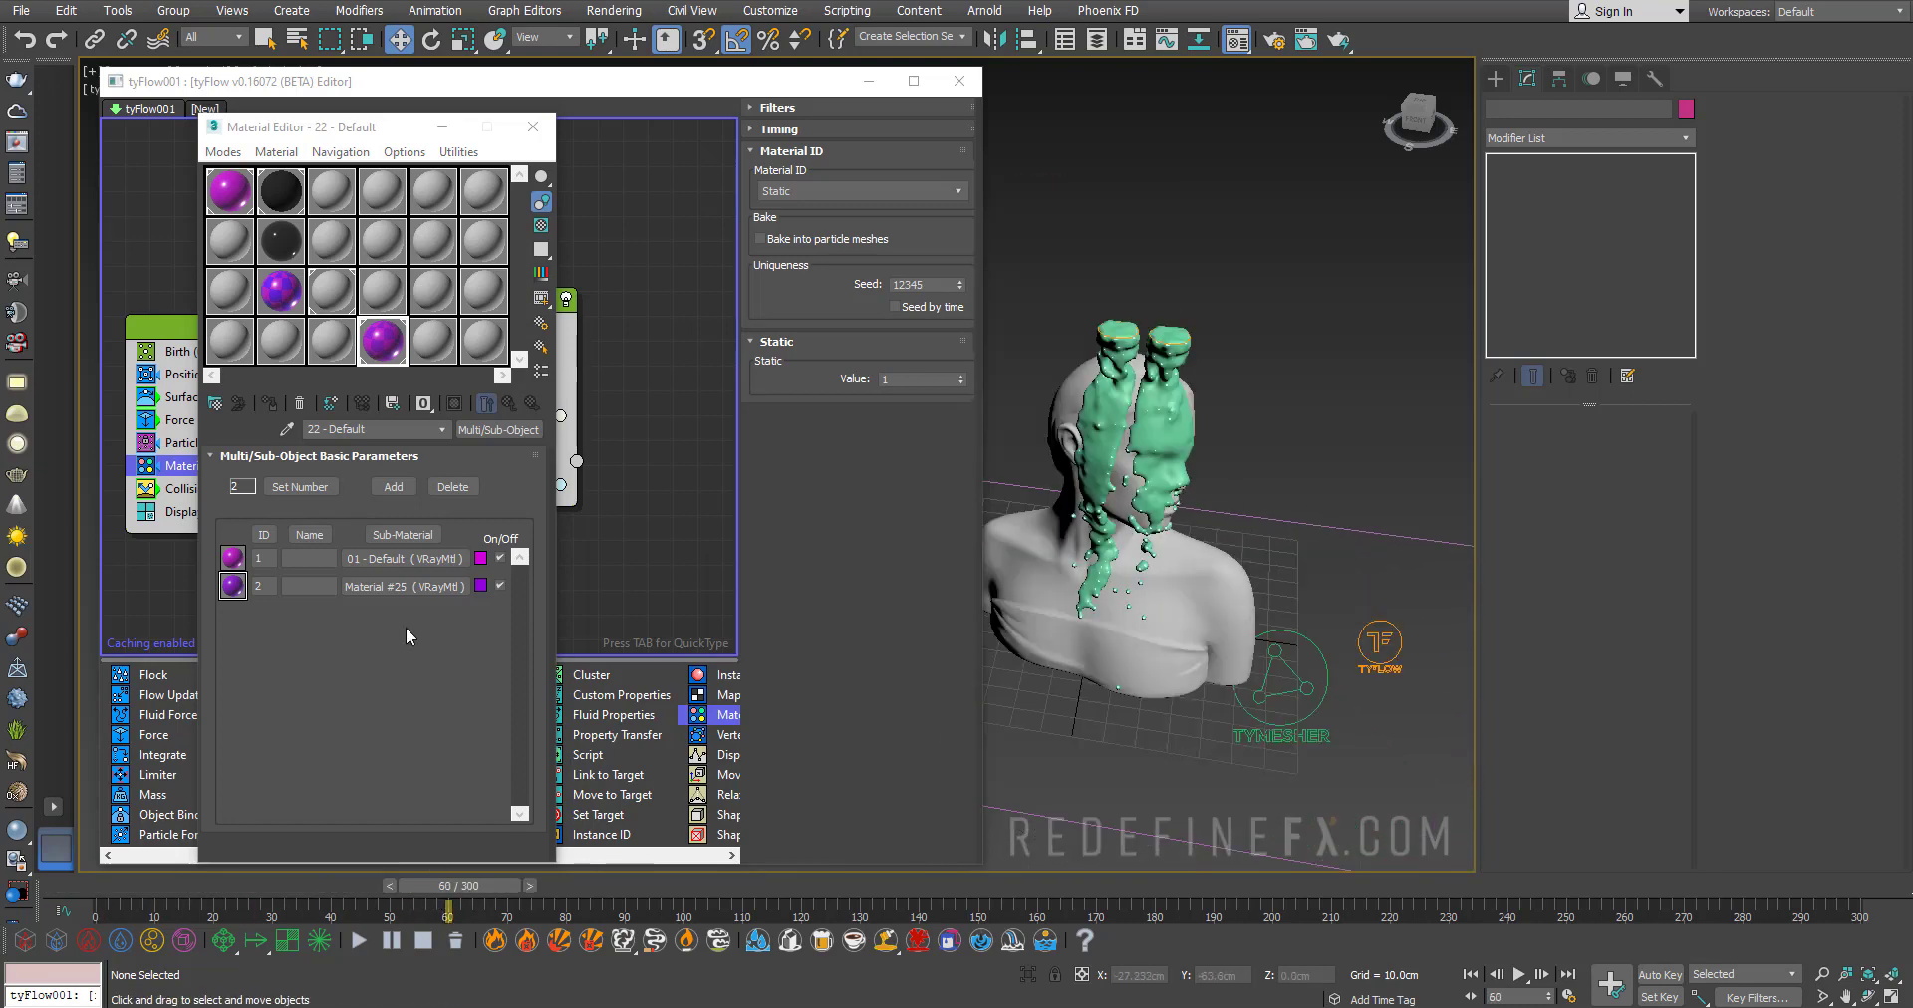
pyautogui.moveTo(389, 354); pyautogui.dragTo(1272, 733)
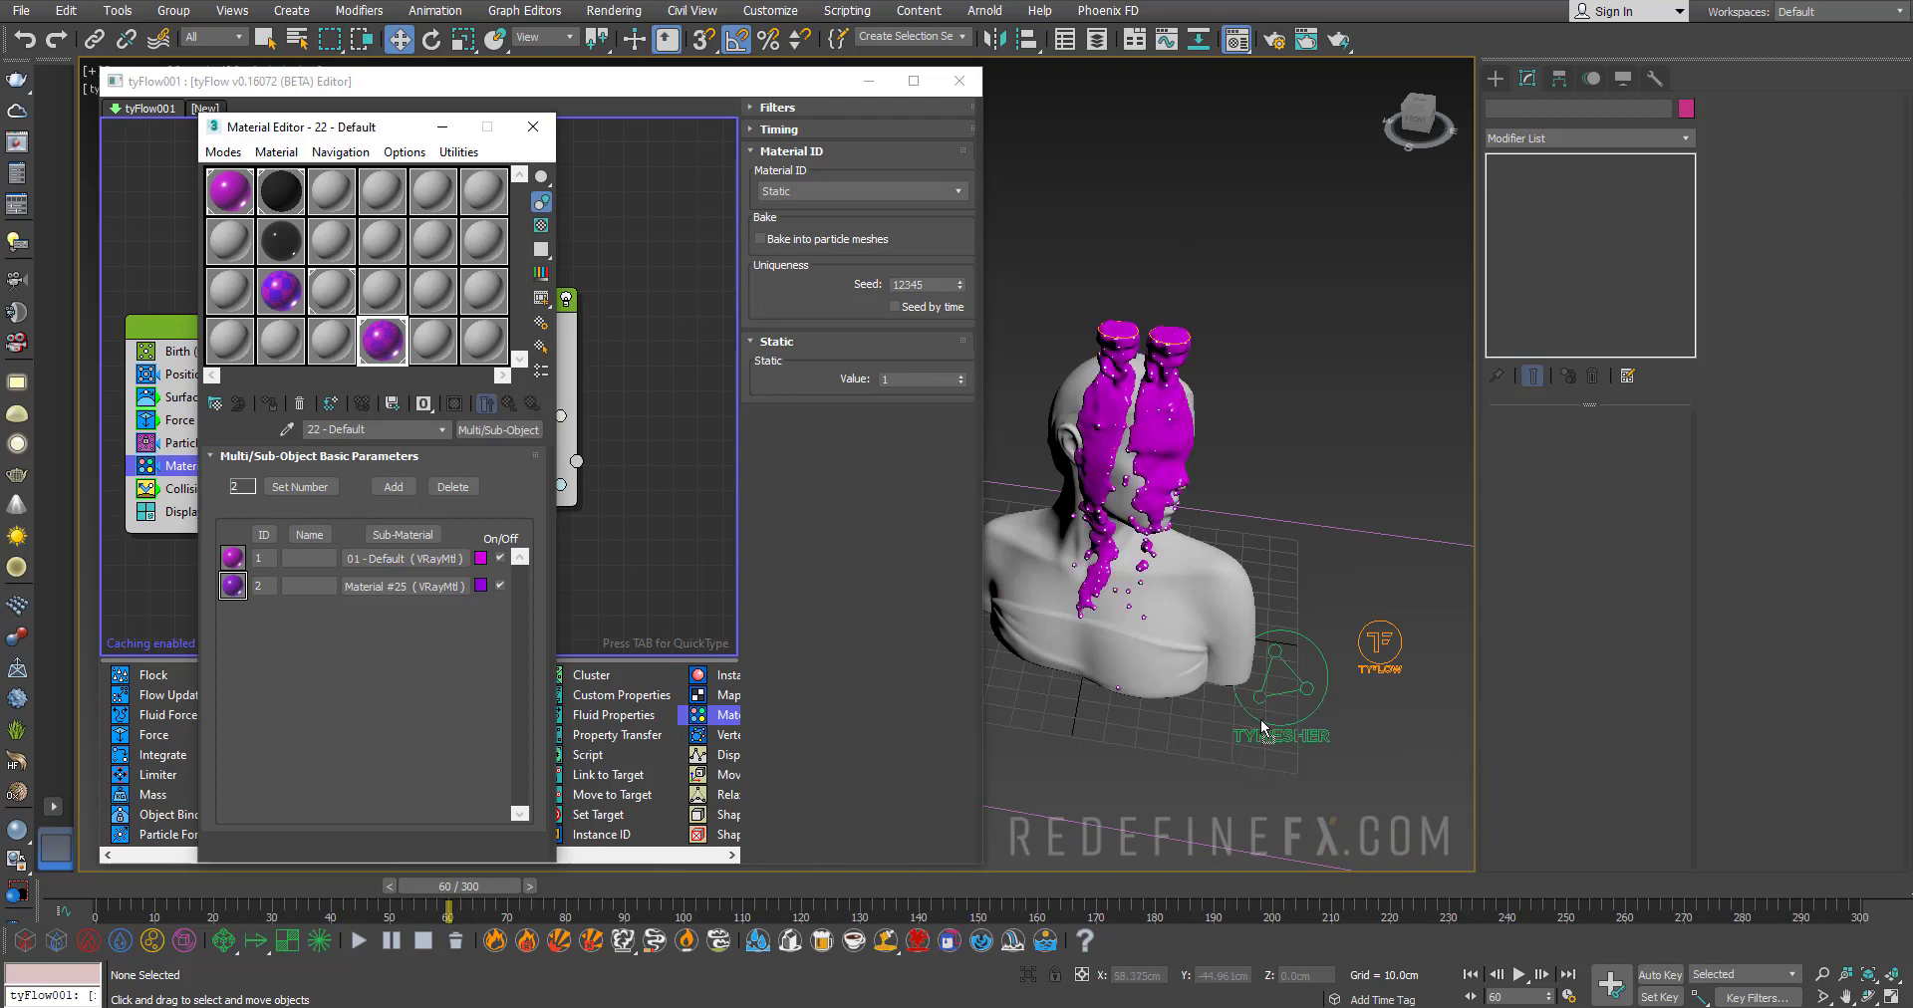
# Enable Inherit material IDs for the tyMesher and inspect the two coloured streams on the bust
pyautogui.click(1277, 742)
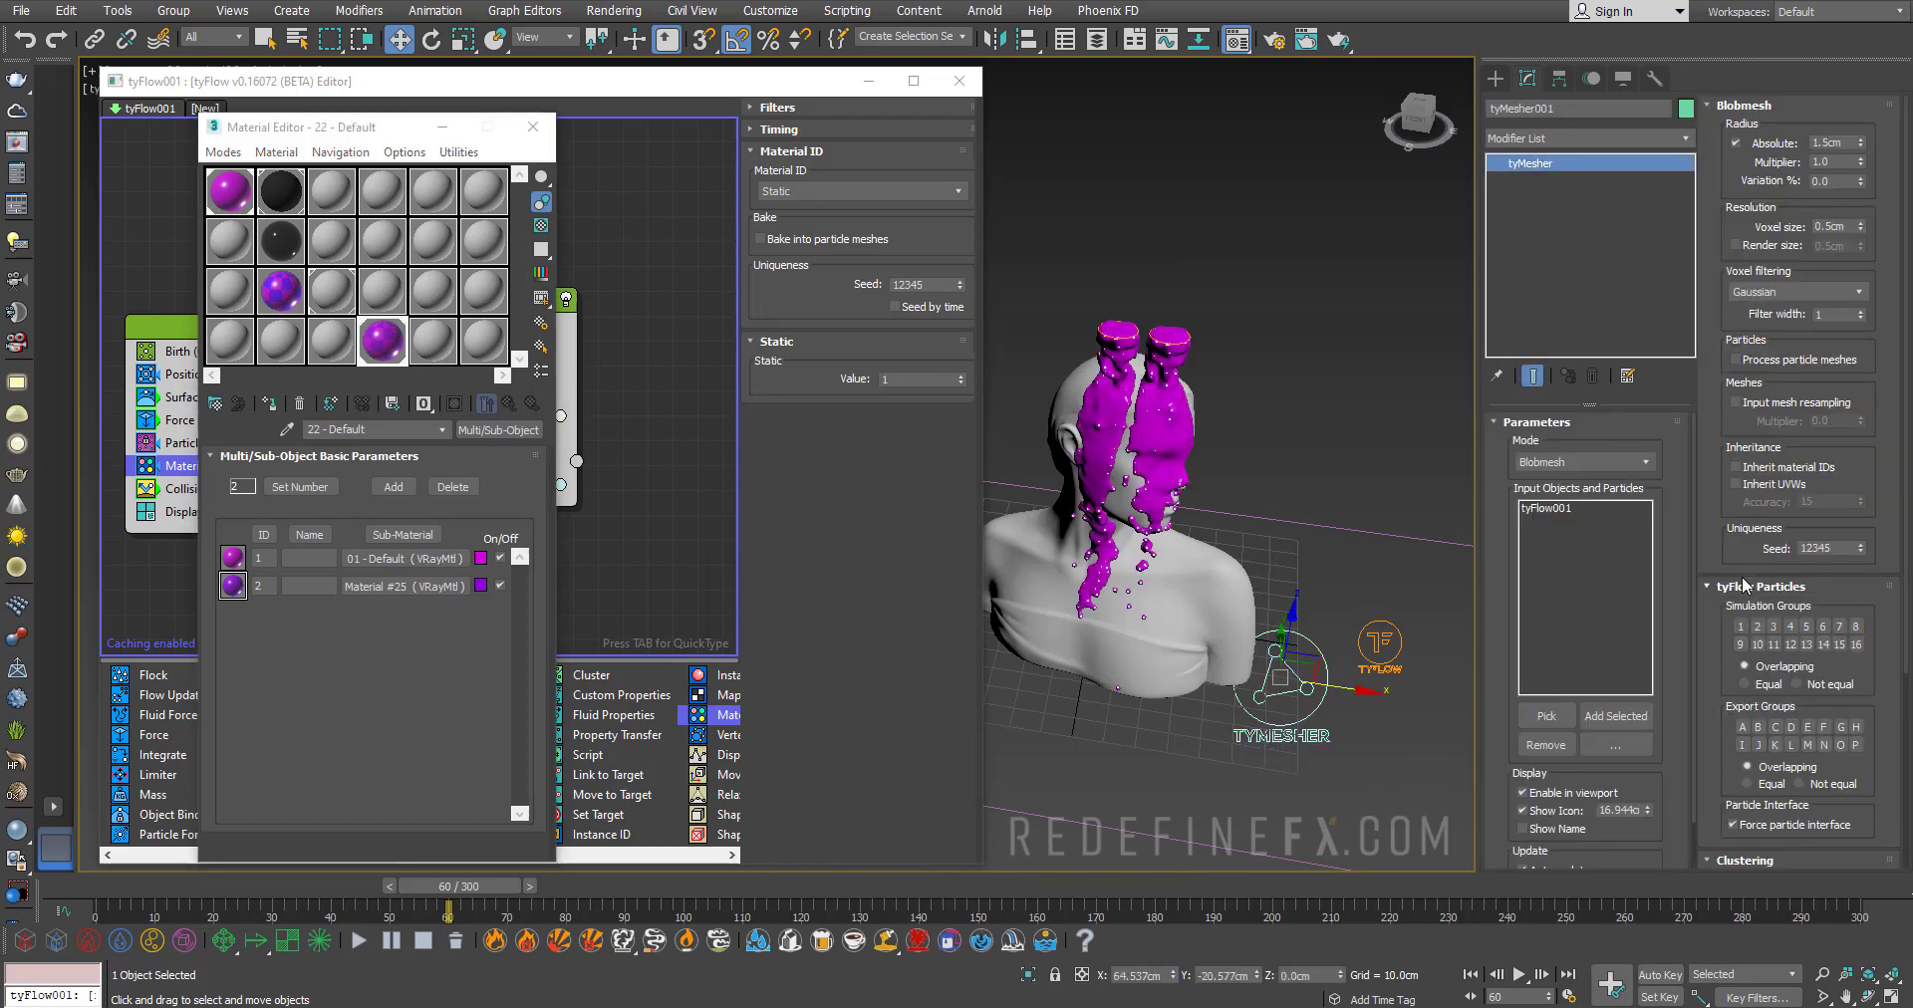
pyautogui.scroll(-1, 1744, 555)
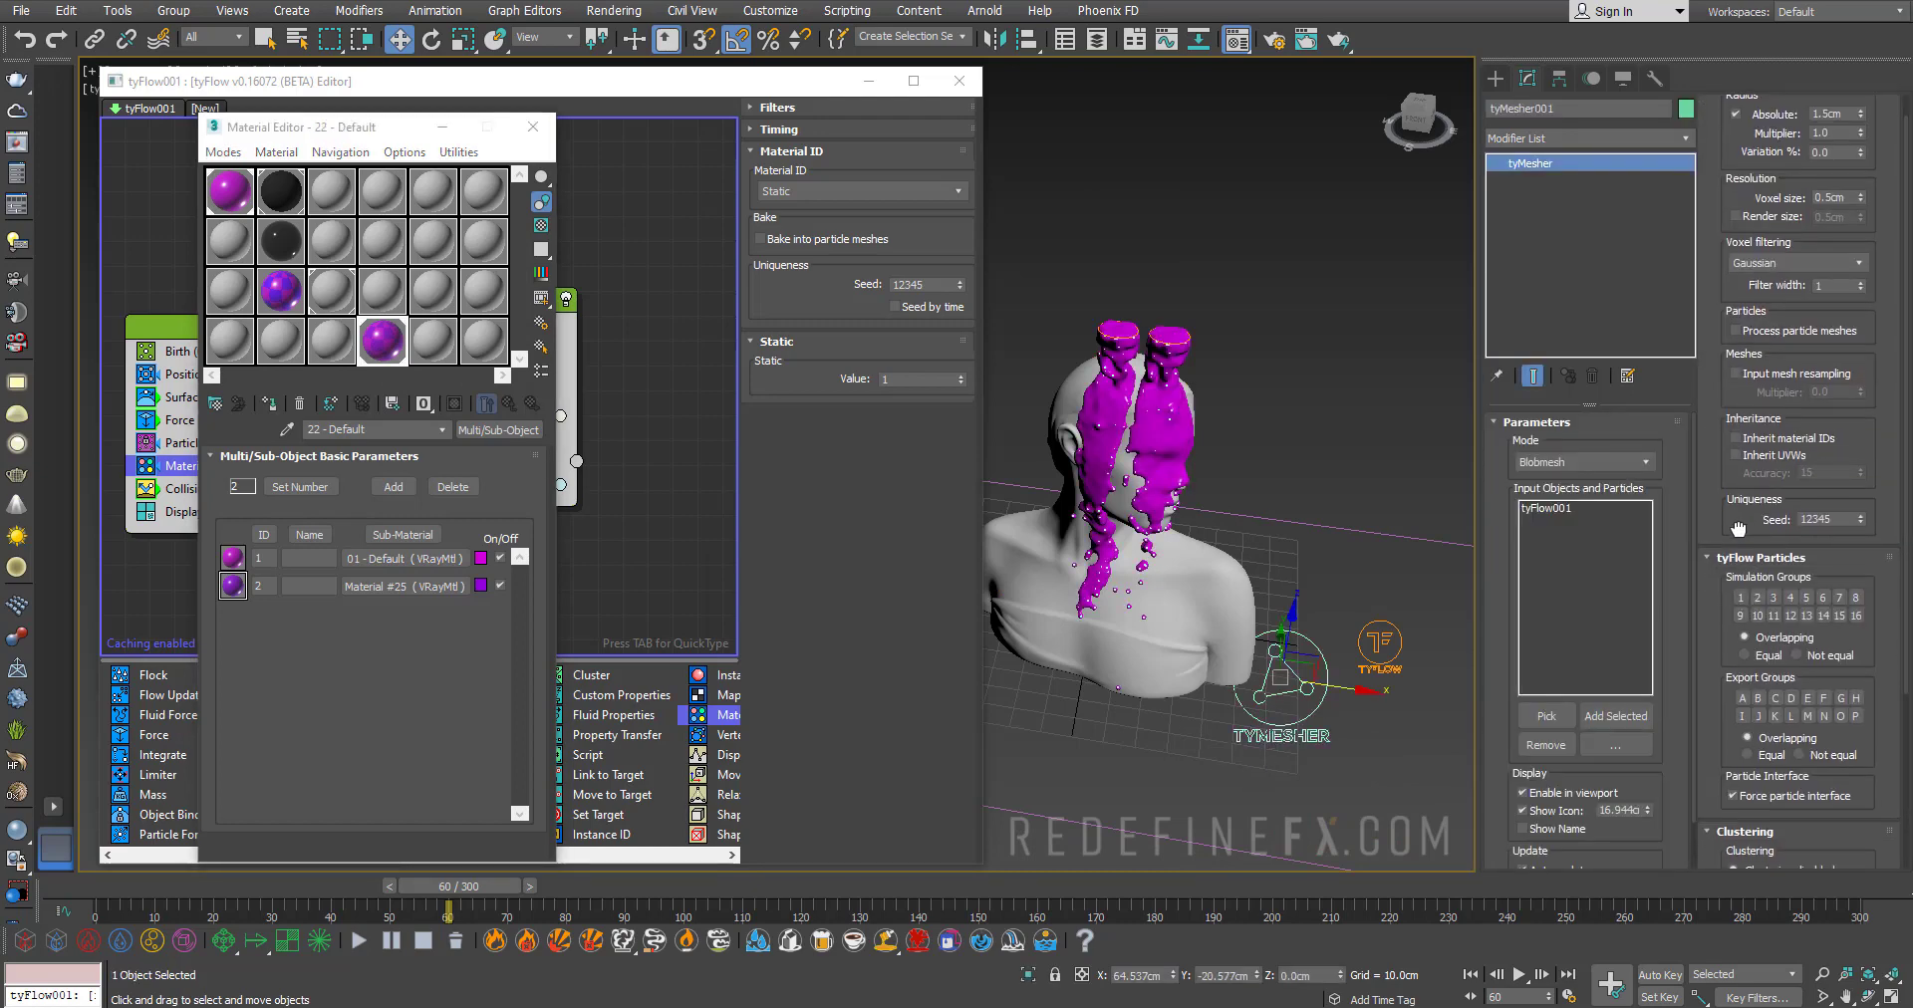
pyautogui.click(1789, 439)
pyautogui.scroll(5, 1118, 364)
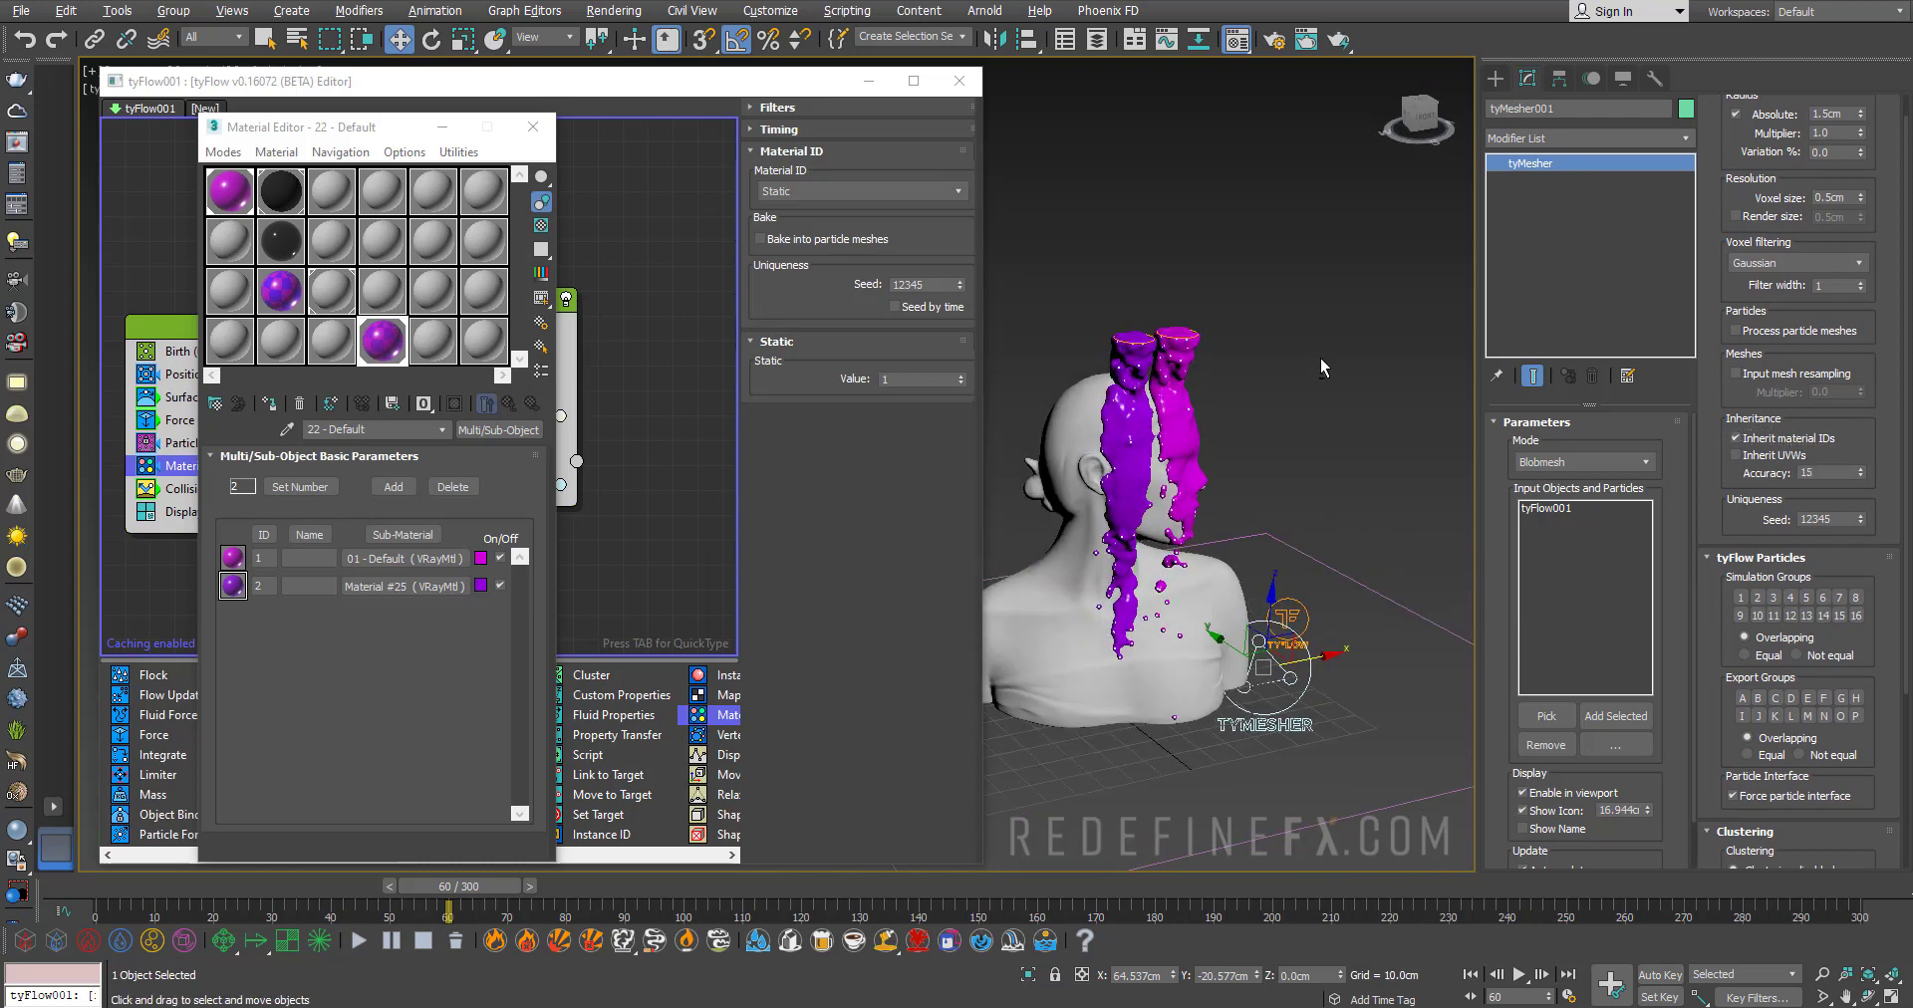
pyautogui.keyDown('alt'); pyautogui.moveTo(1199, 462); pyautogui.dragTo(976, 297, button='middle'); pyautogui.keyUp('alt')
# Frame the bust at frame 159, create a physical camera from this view and switch to the four-viewport layout
pyautogui.click(442, 126)
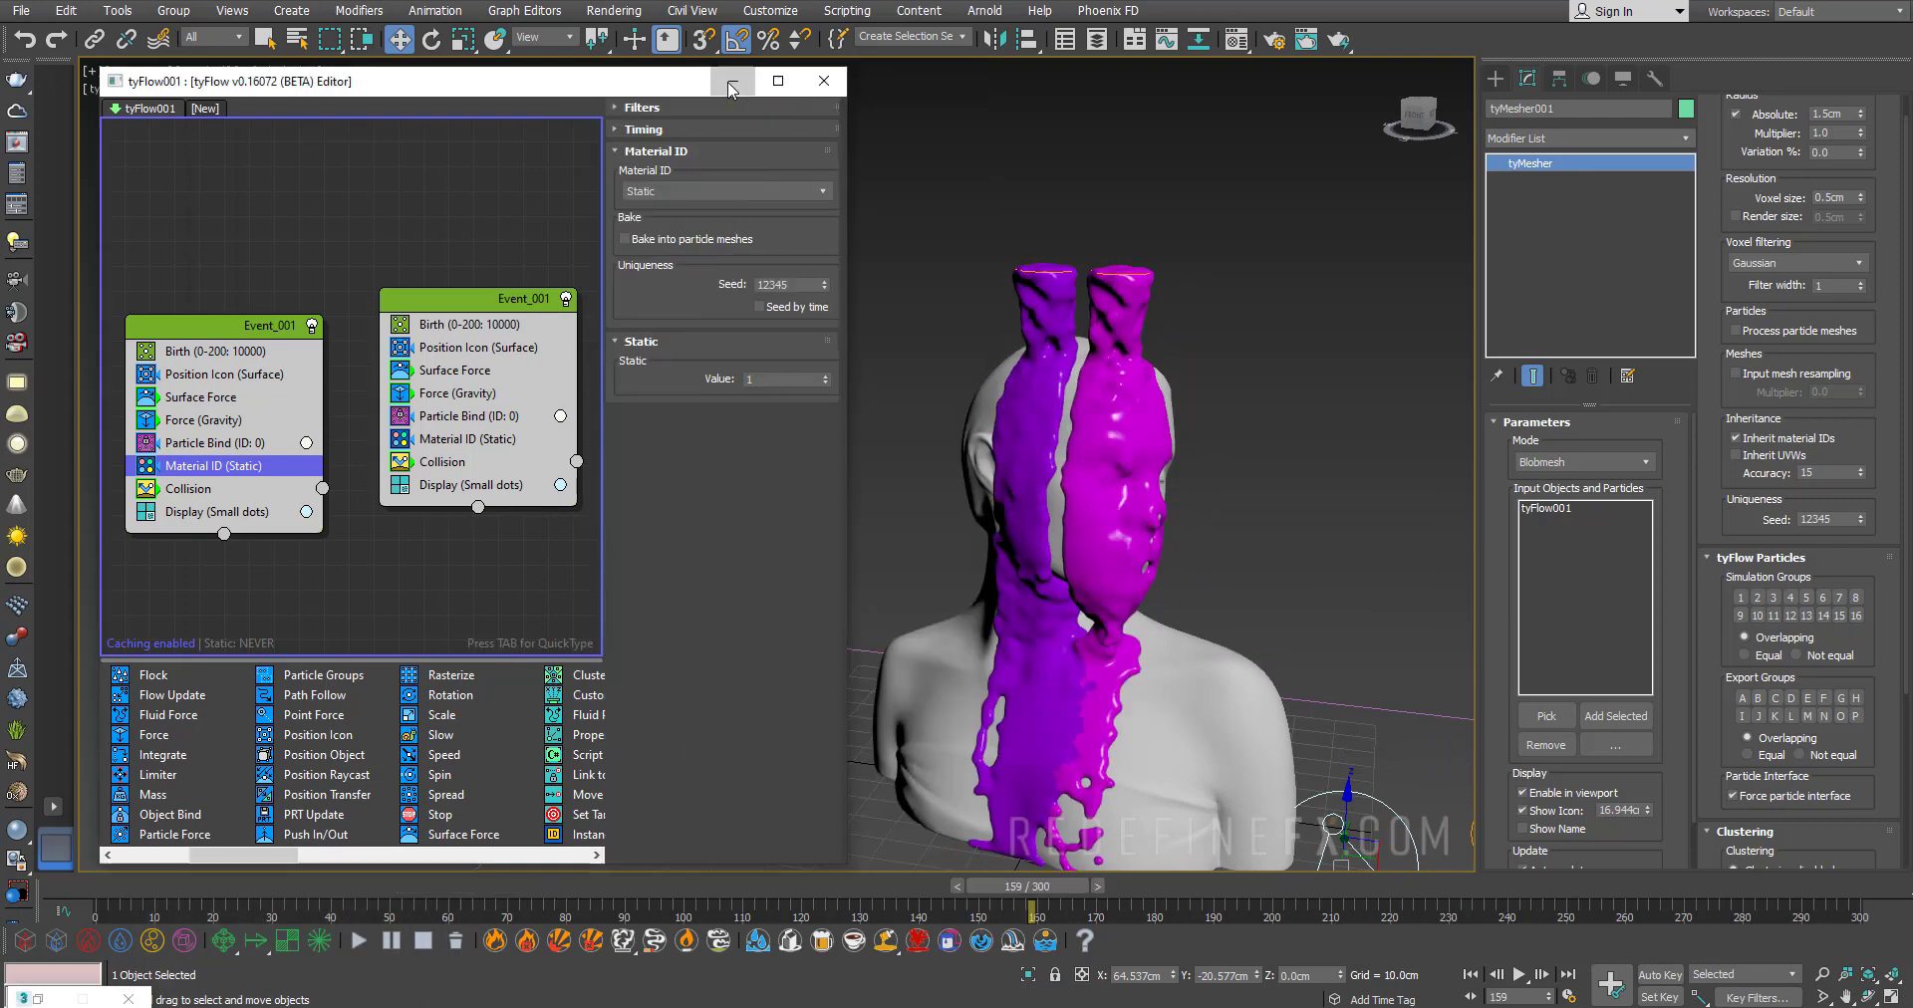
pyautogui.click(869, 81)
pyautogui.moveTo(888, 534)
pyautogui.keyDown('alt'); pyautogui.mouseDown(button='middle')
pyautogui.moveTo(943, 590)
pyautogui.moveTo(815, 397)
pyautogui.moveTo(863, 411)
pyautogui.moveTo(930, 361)
pyautogui.moveTo(905, 419)
pyautogui.mouseUp(button='middle'); pyautogui.keyUp('alt')
pyautogui.scroll(2, 863, 411)
pyautogui.moveTo(939, 353); pyautogui.dragTo(929, 373, button='middle')
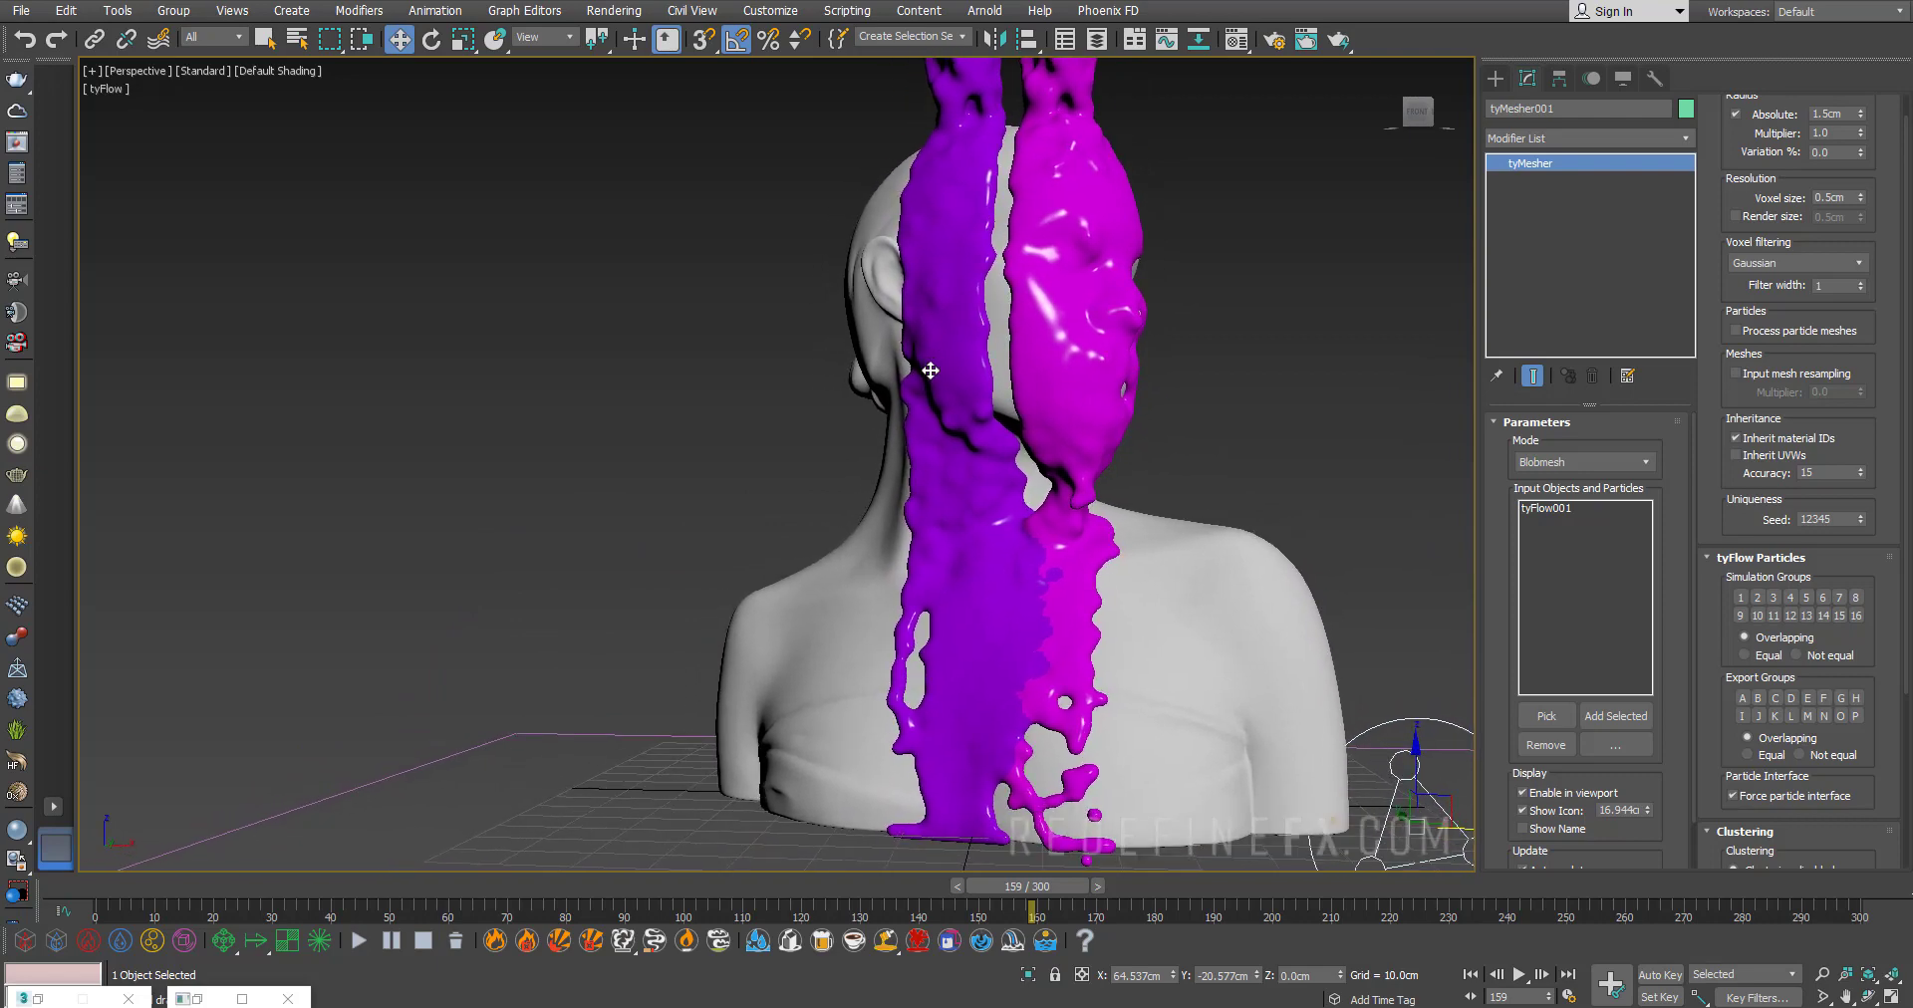
pyautogui.hotkey('ctrl', 'c')
pyautogui.hotkey('alt', 'w')
# Unhide all scene objects and assign the dark 08 - Default VRay material to the bust
pyautogui.rightClick(1069, 381)
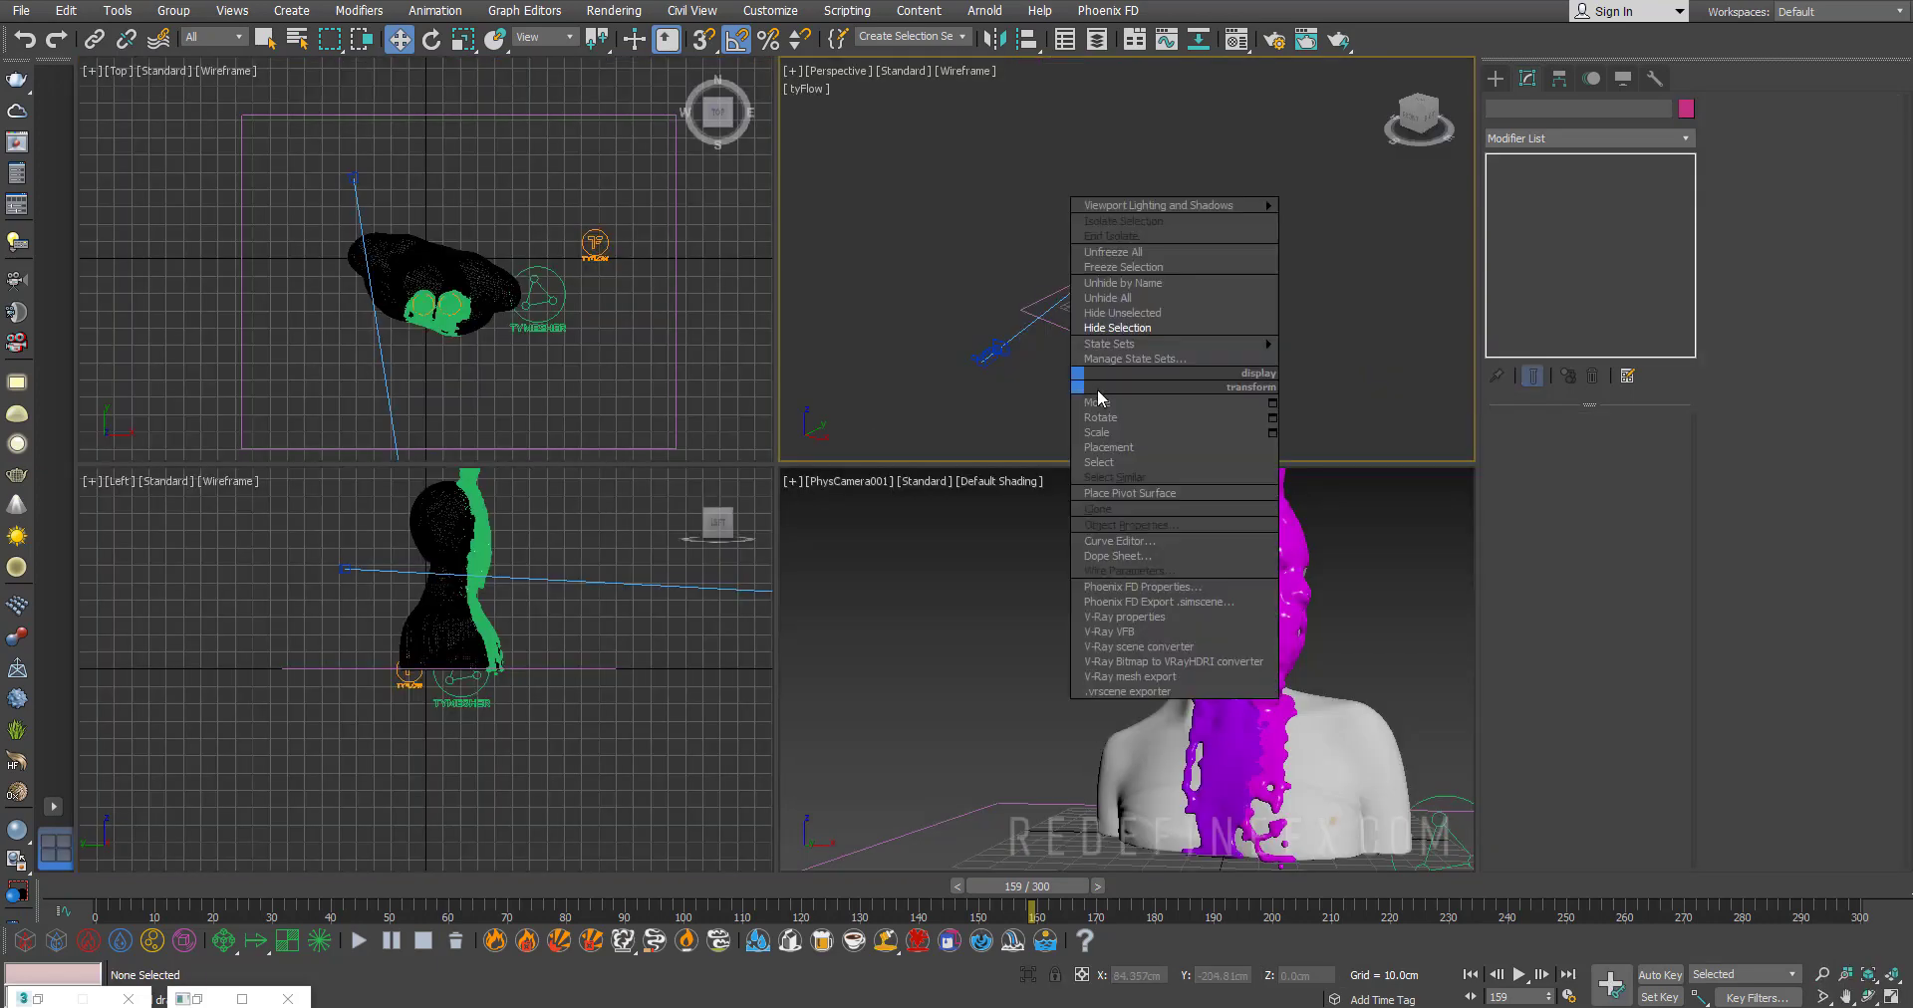
pyautogui.click(1131, 302)
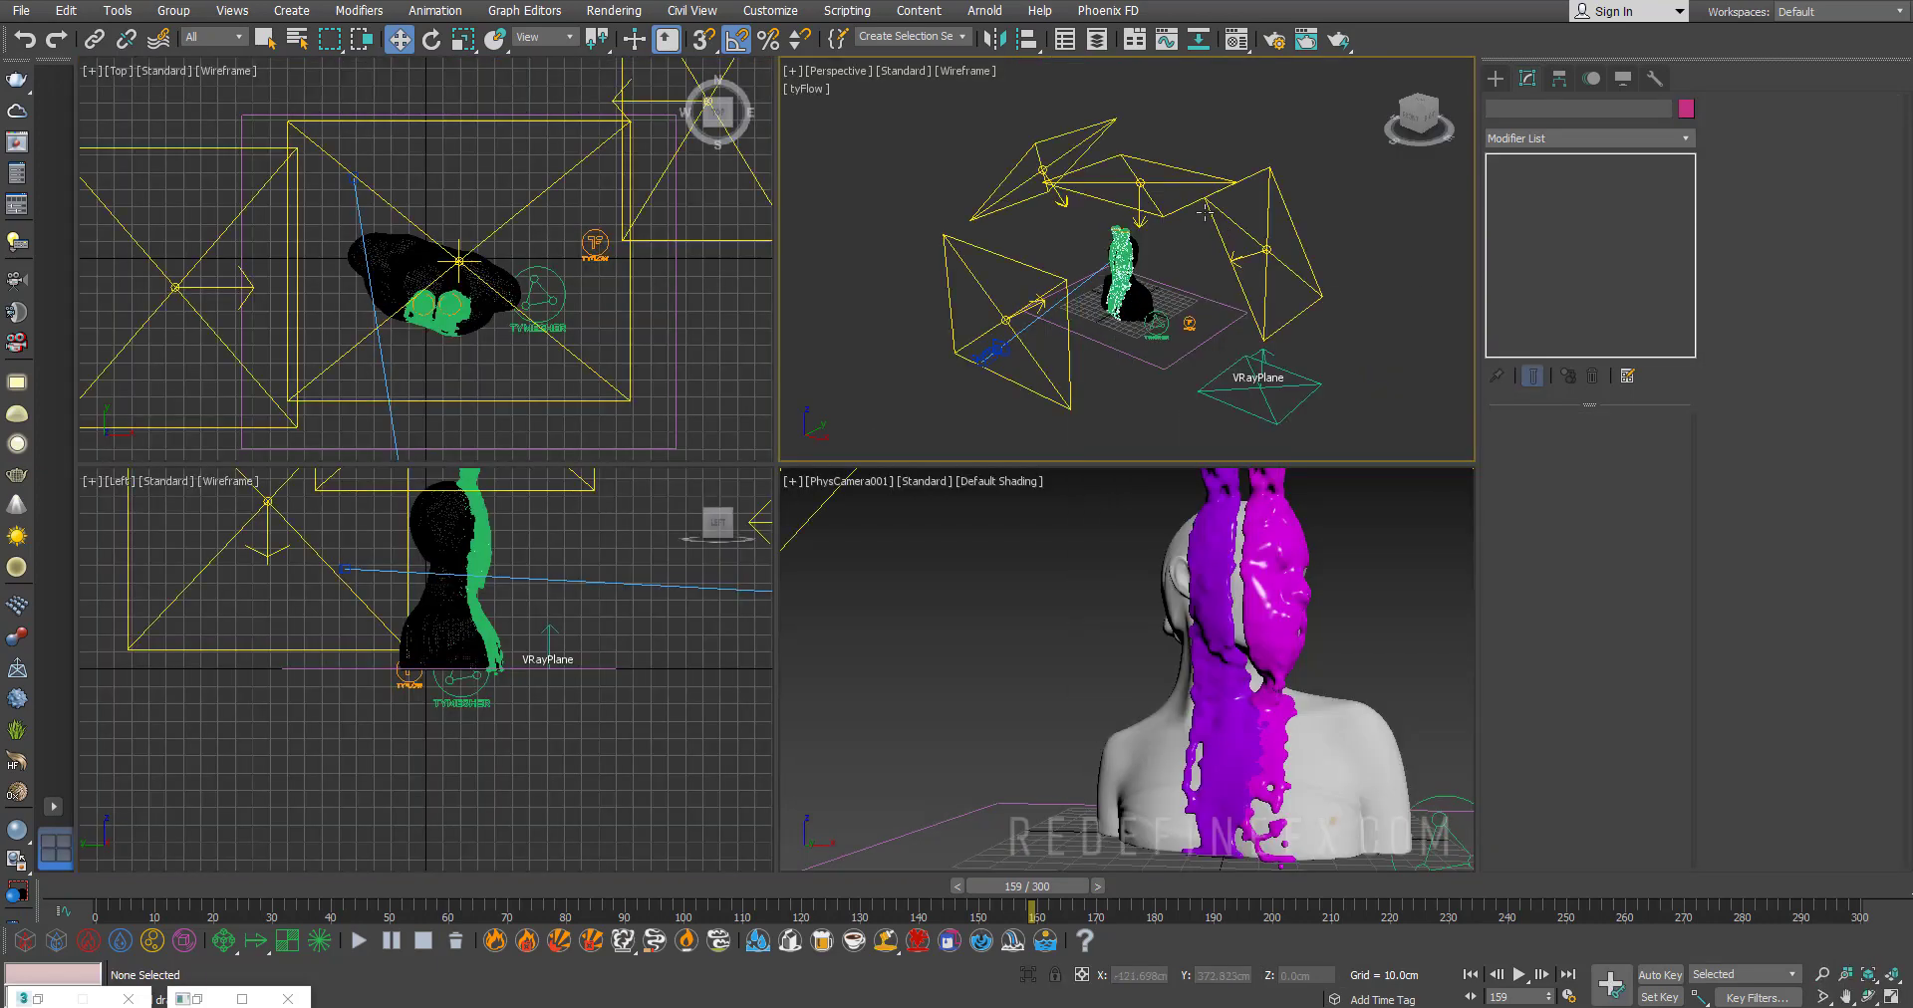
pyautogui.click(1238, 40)
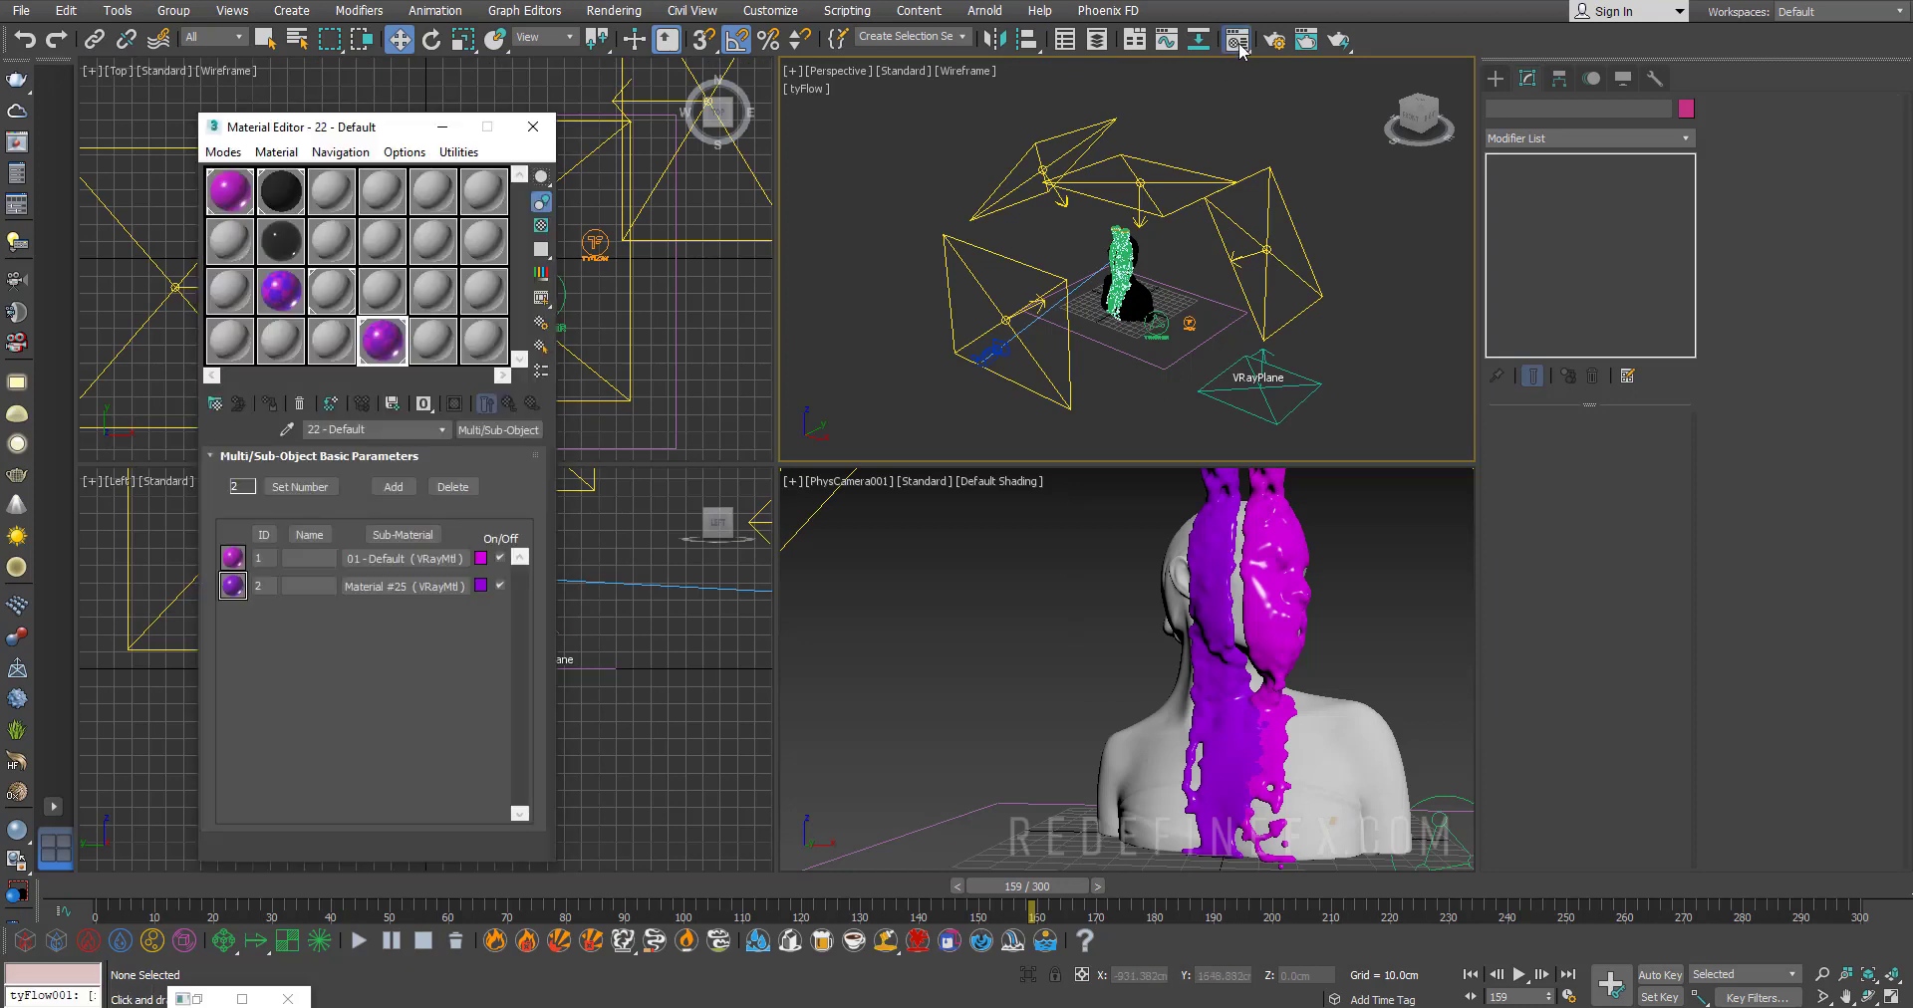
pyautogui.click(287, 241)
pyautogui.moveTo(287, 241); pyautogui.dragTo(1321, 726)
# Render frame 159 from PhysCamera001 with V-Ray, review the image, and close the frame buffer and render setup
pyautogui.hotkey('shift', 'q')
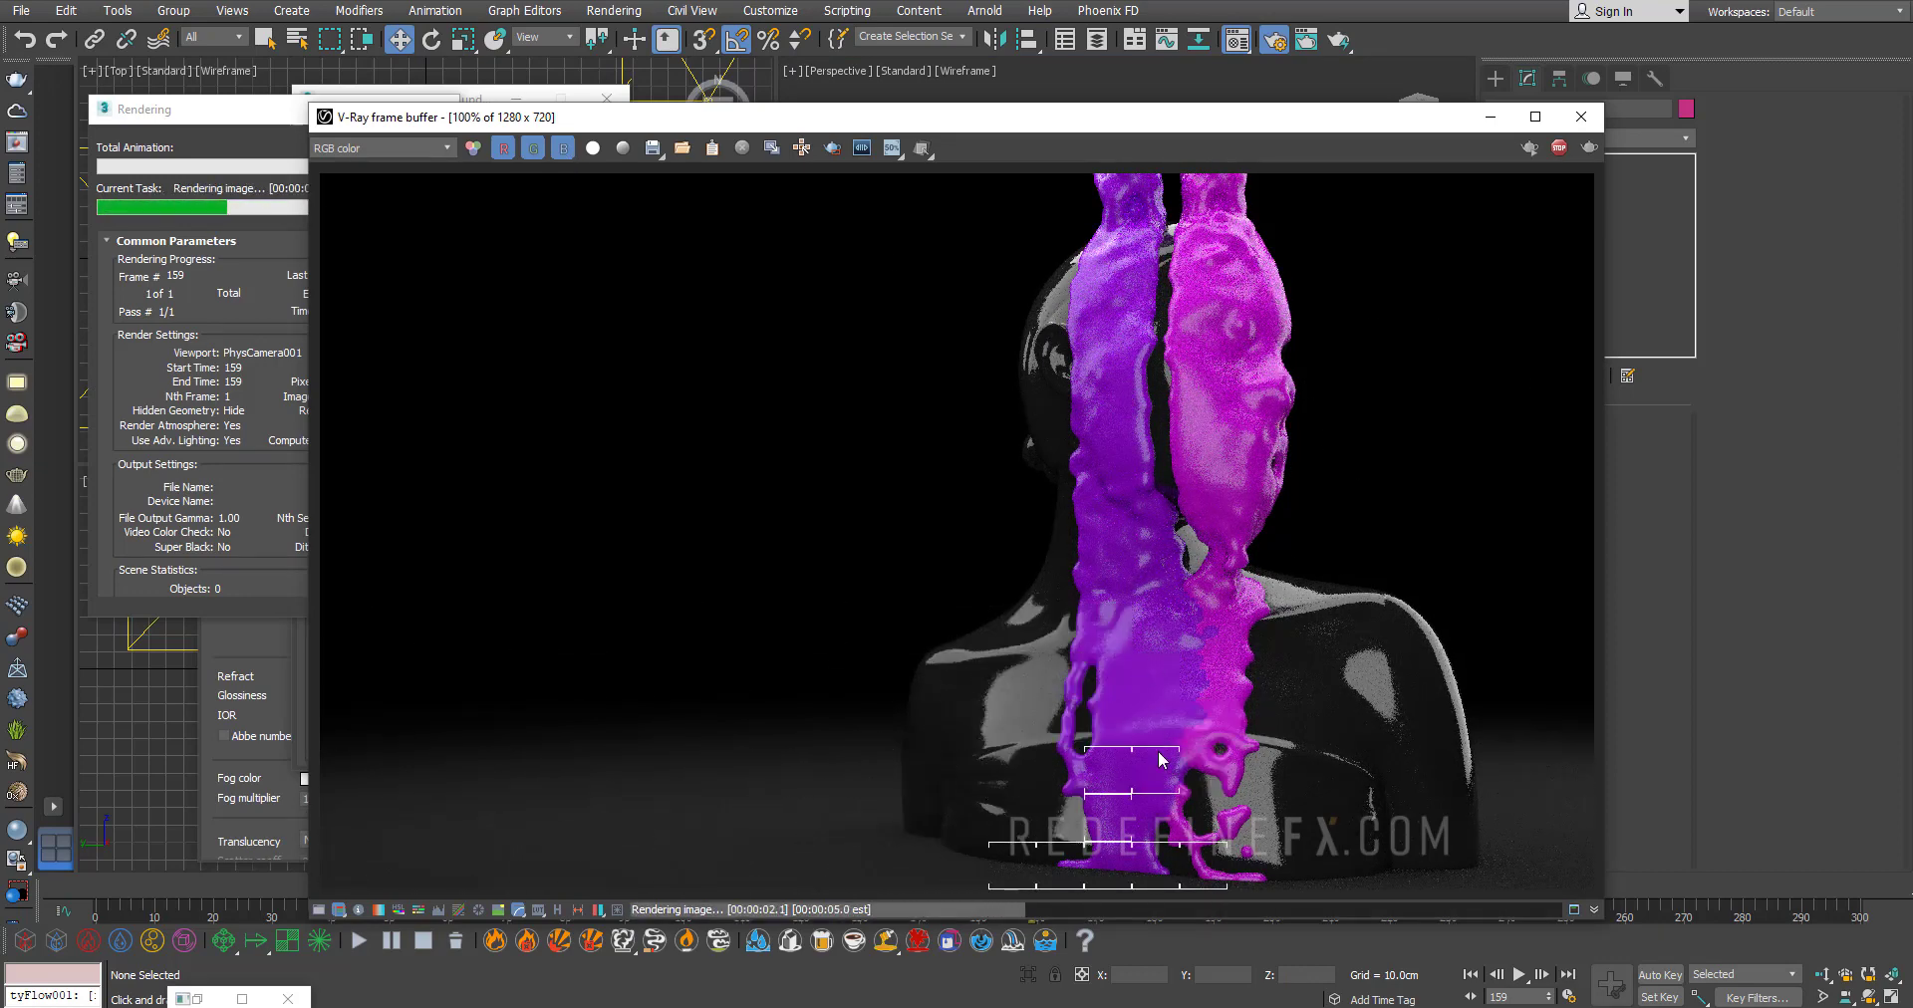
pyautogui.click(271, 178)
pyautogui.click(425, 142)
pyautogui.click(416, 143)
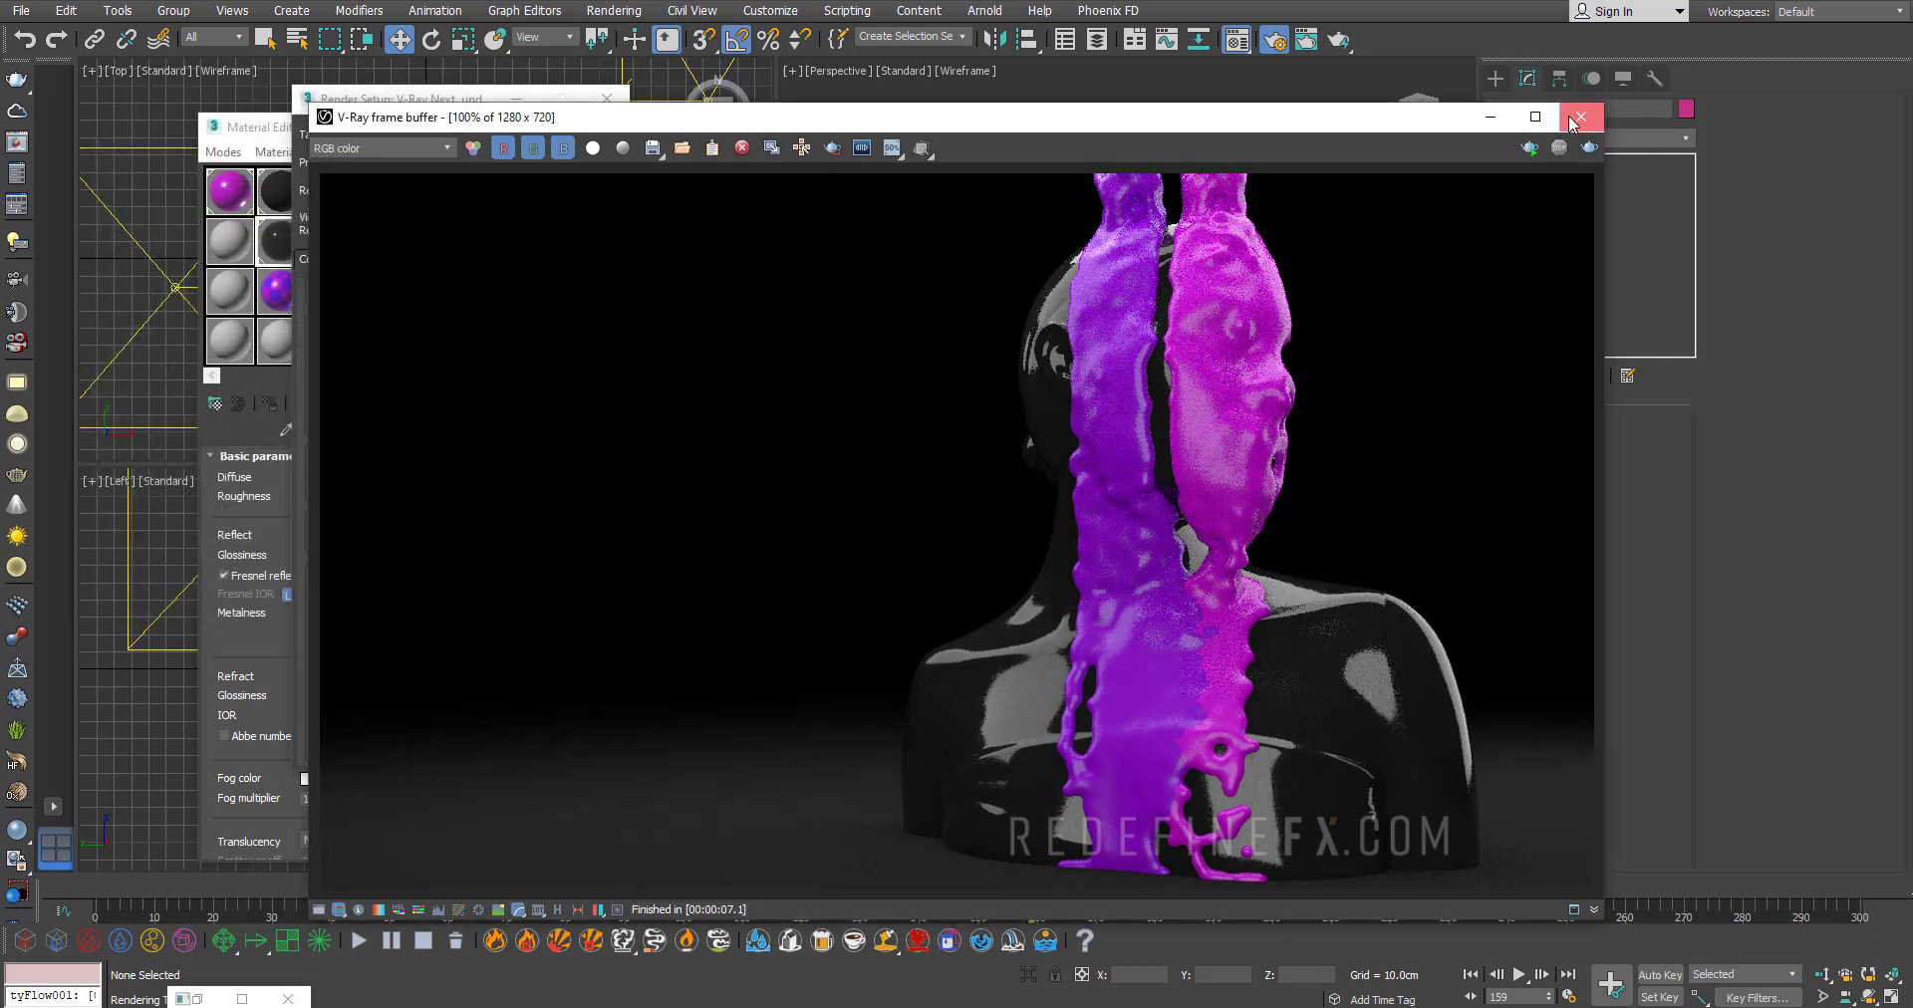
pyautogui.click(1581, 116)
pyautogui.click(606, 98)
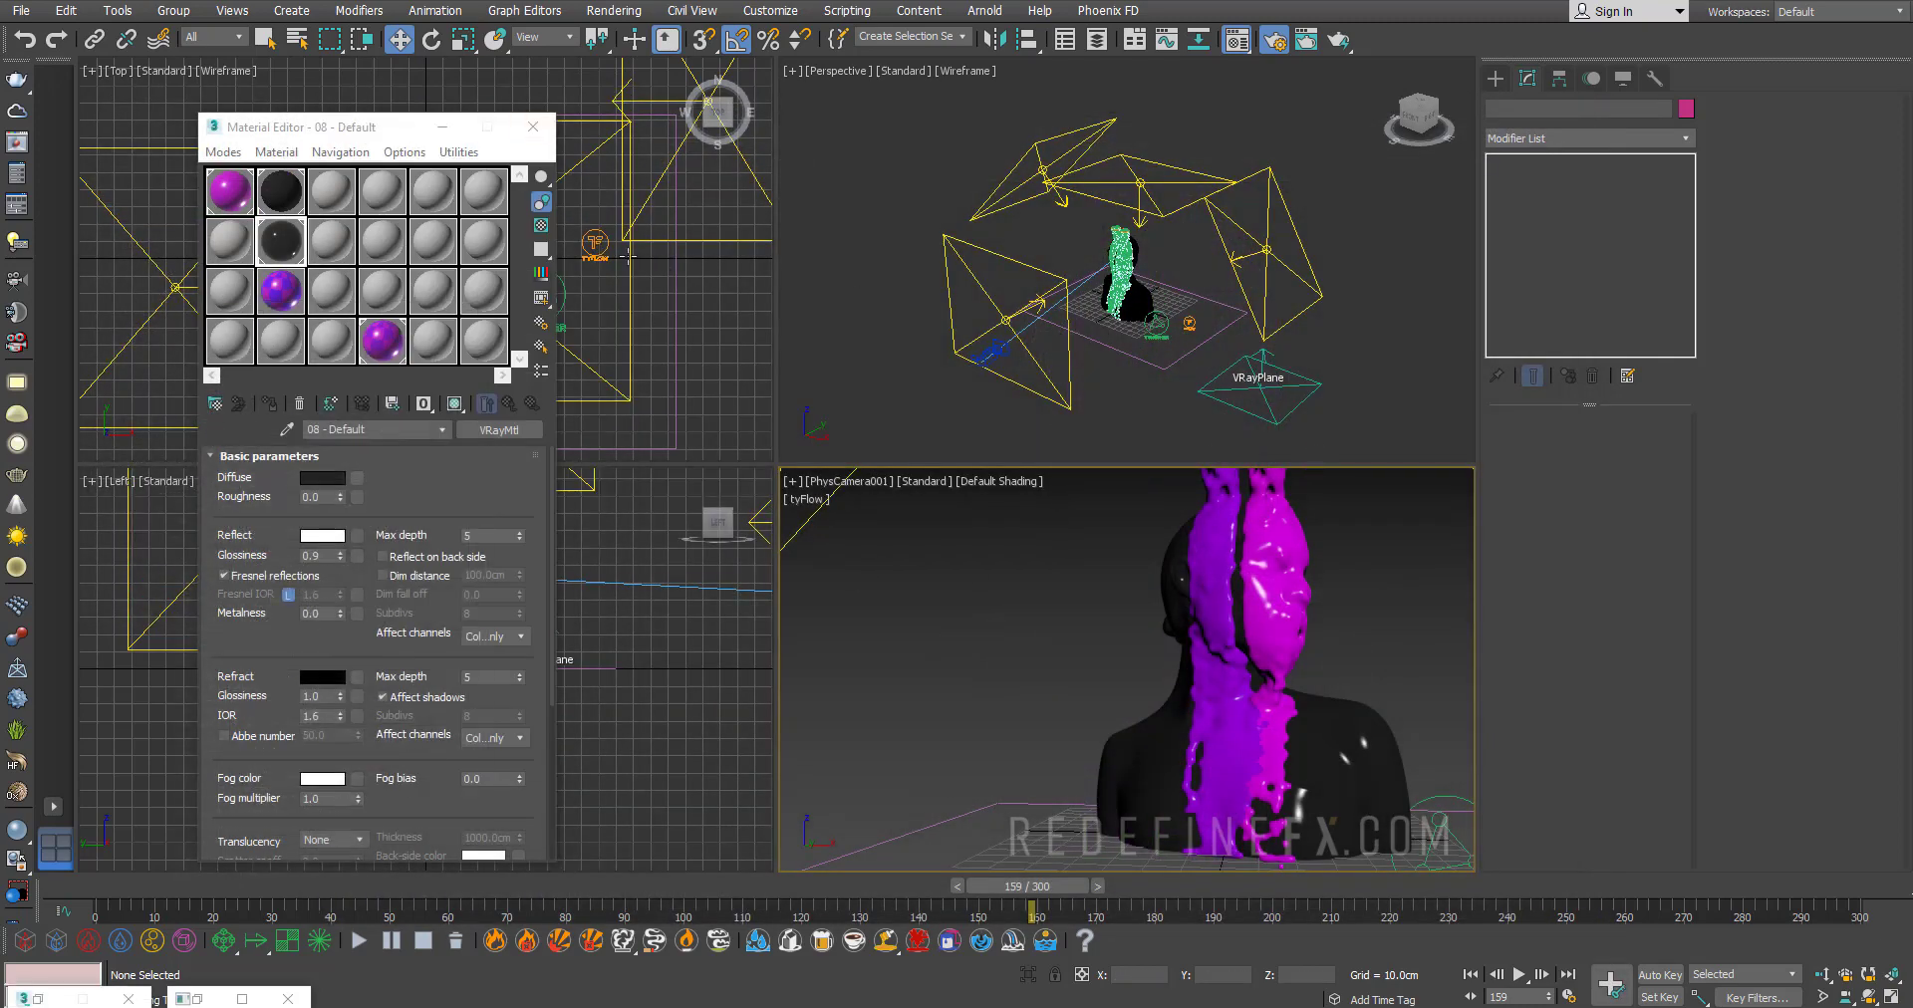
# Reopen the tyFlow001 editor and look through the remaining depot operators that could extend both events
pyautogui.click(596, 244)
pyautogui.click(1555, 468)
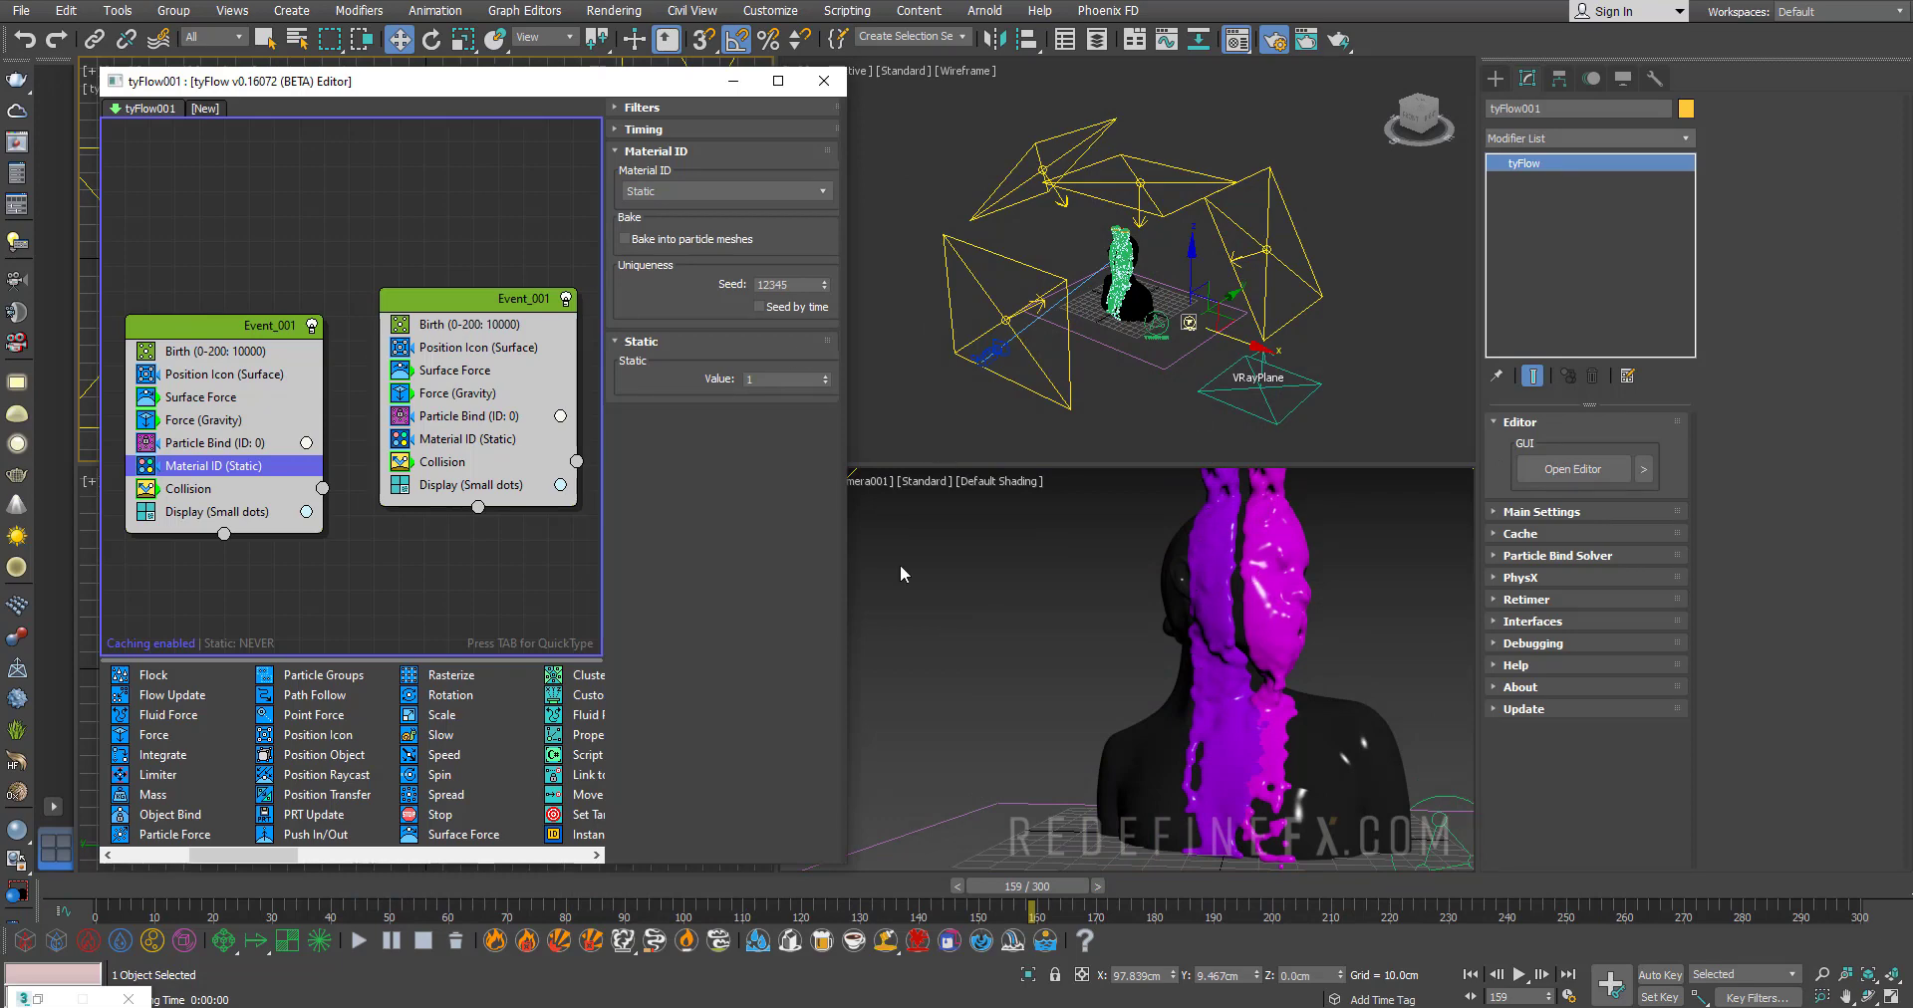
pyautogui.moveTo(846, 540); pyautogui.dragTo(1223, 540)
pyautogui.moveTo(518, 855); pyautogui.dragTo(780, 845)
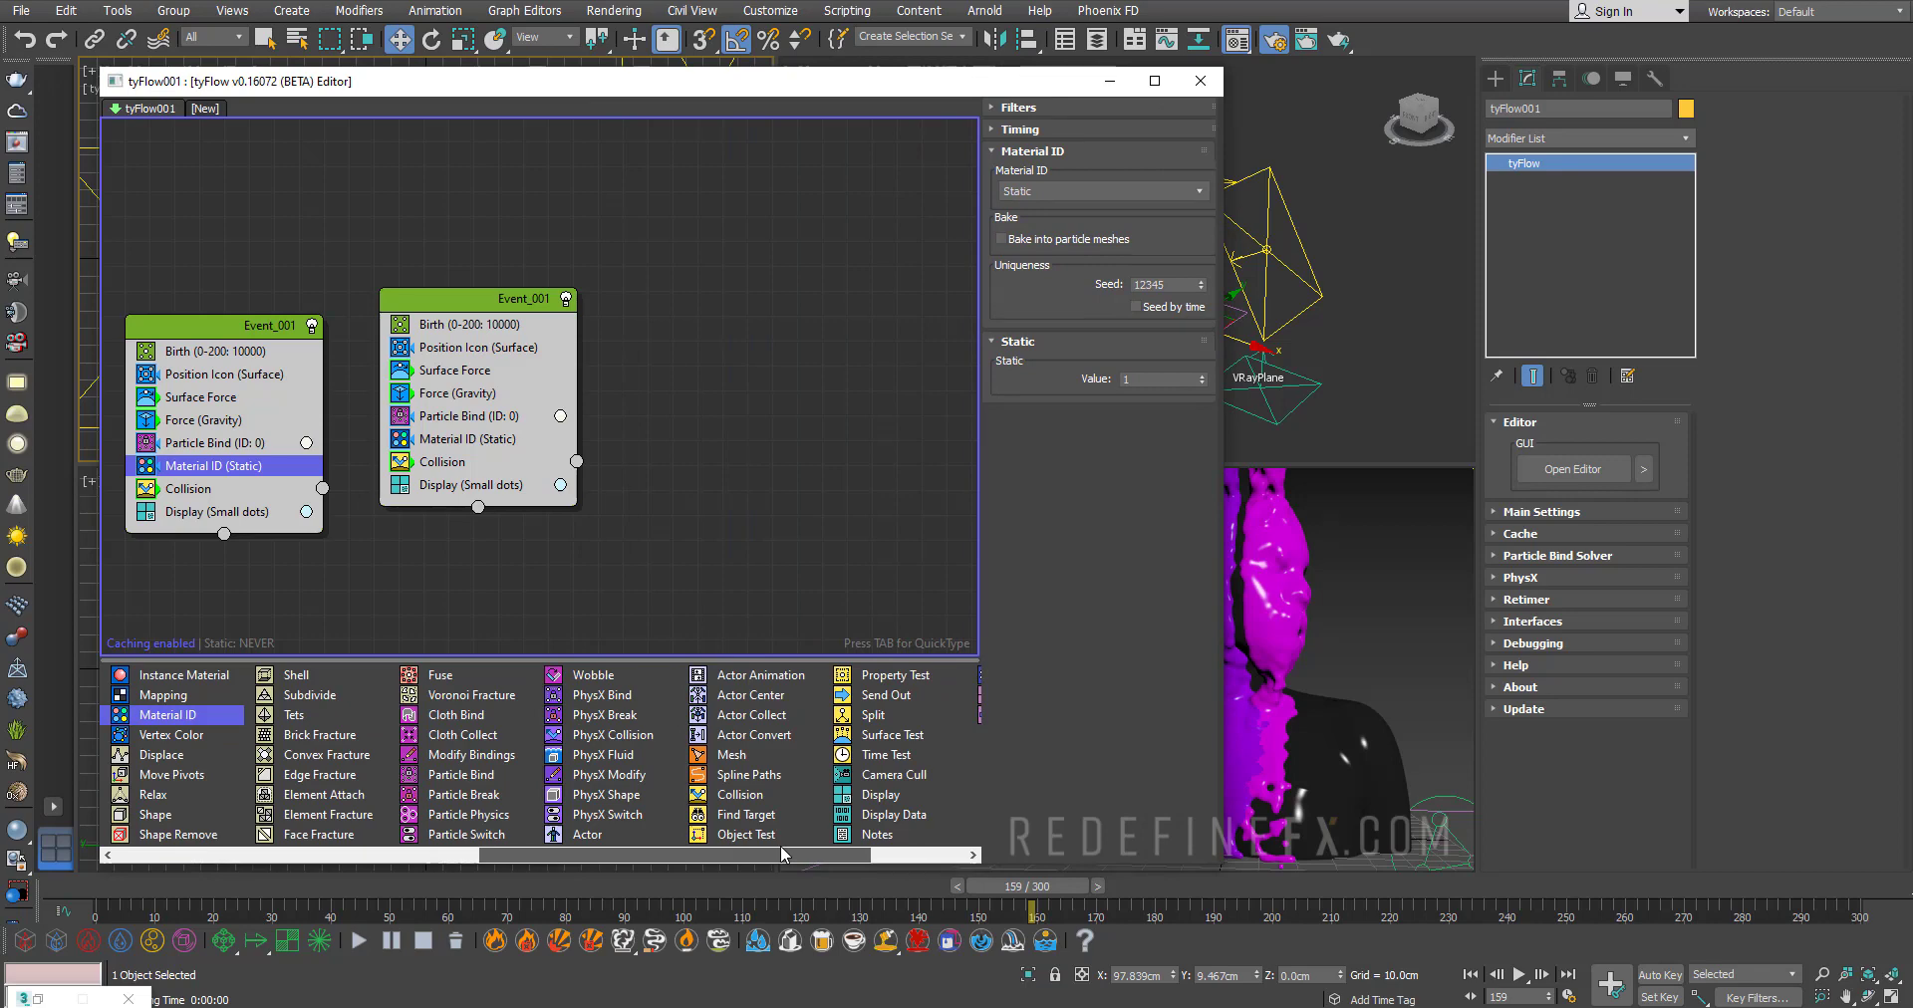
pyautogui.moveTo(458, 523); pyautogui.dragTo(460, 476)
pyautogui.moveTo(733, 763); pyautogui.dragTo(225, 511)
pyautogui.click(1109, 81)
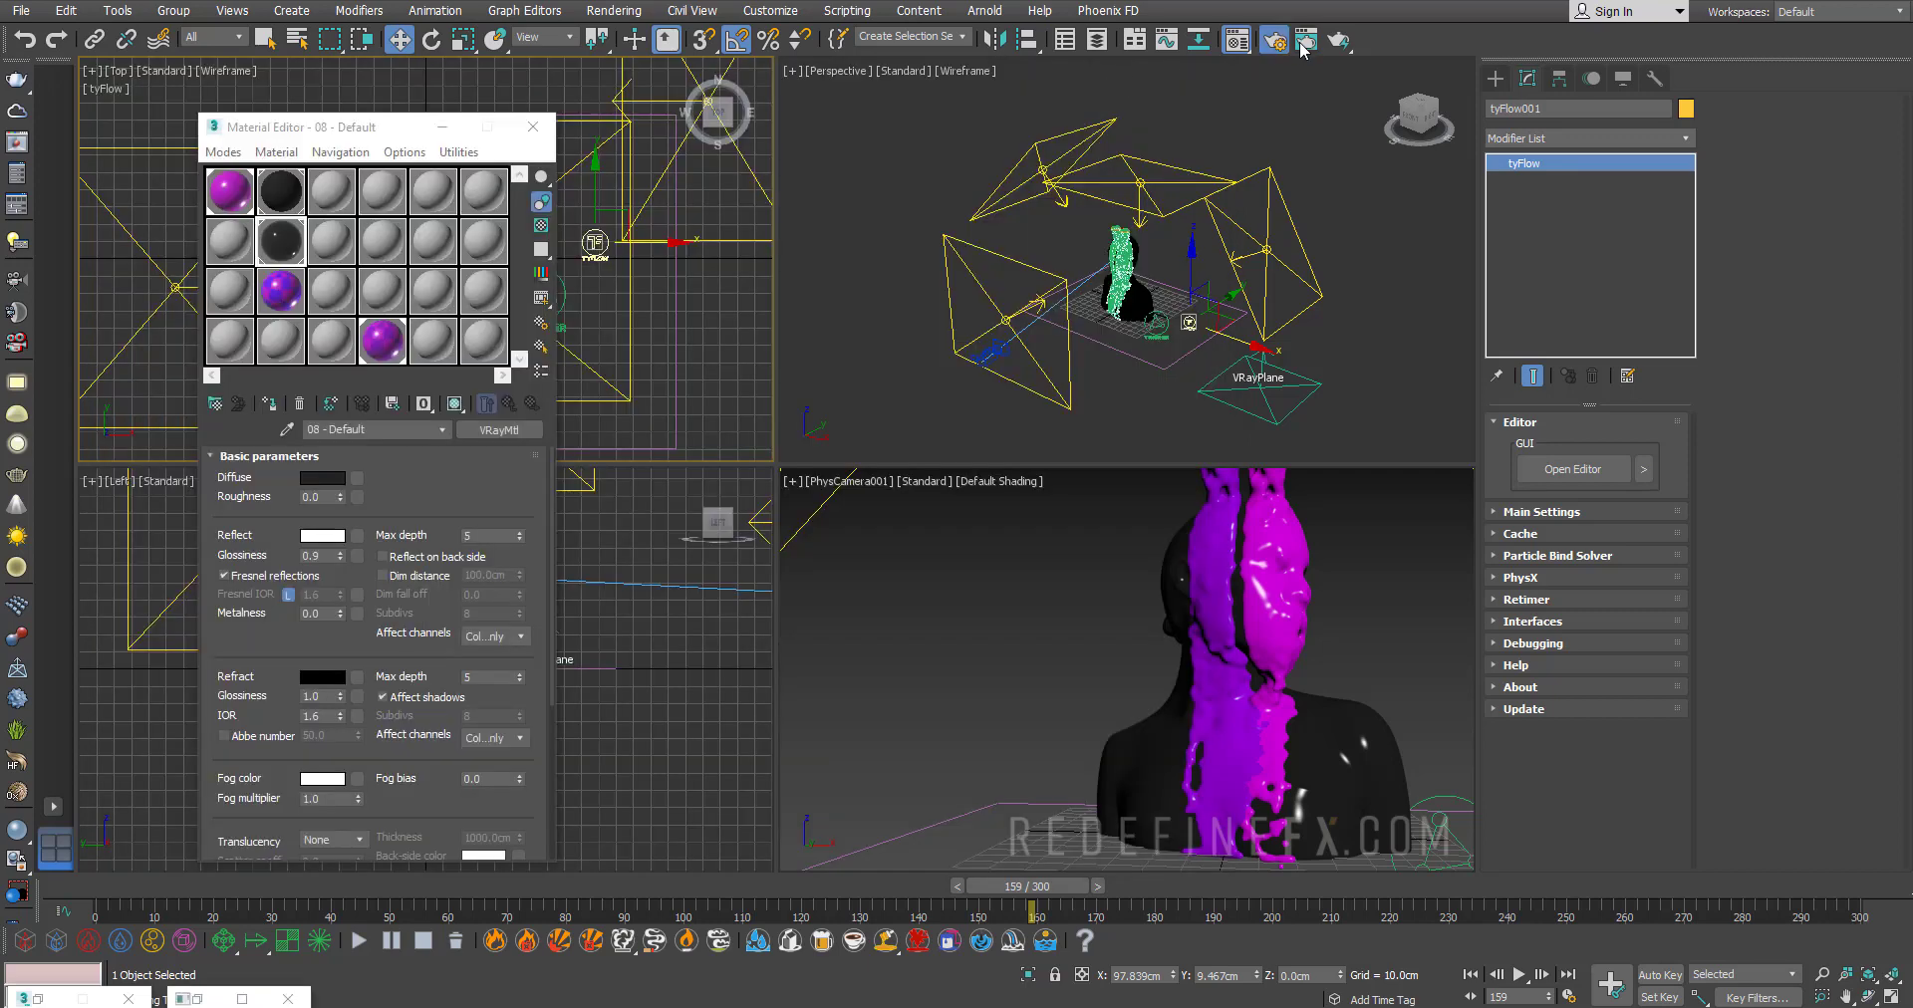
# Reopen the rendered image window and move it for another look at the render
pyautogui.click(1306, 40)
pyautogui.moveTo(1142, 131); pyautogui.dragTo(1058, 62)
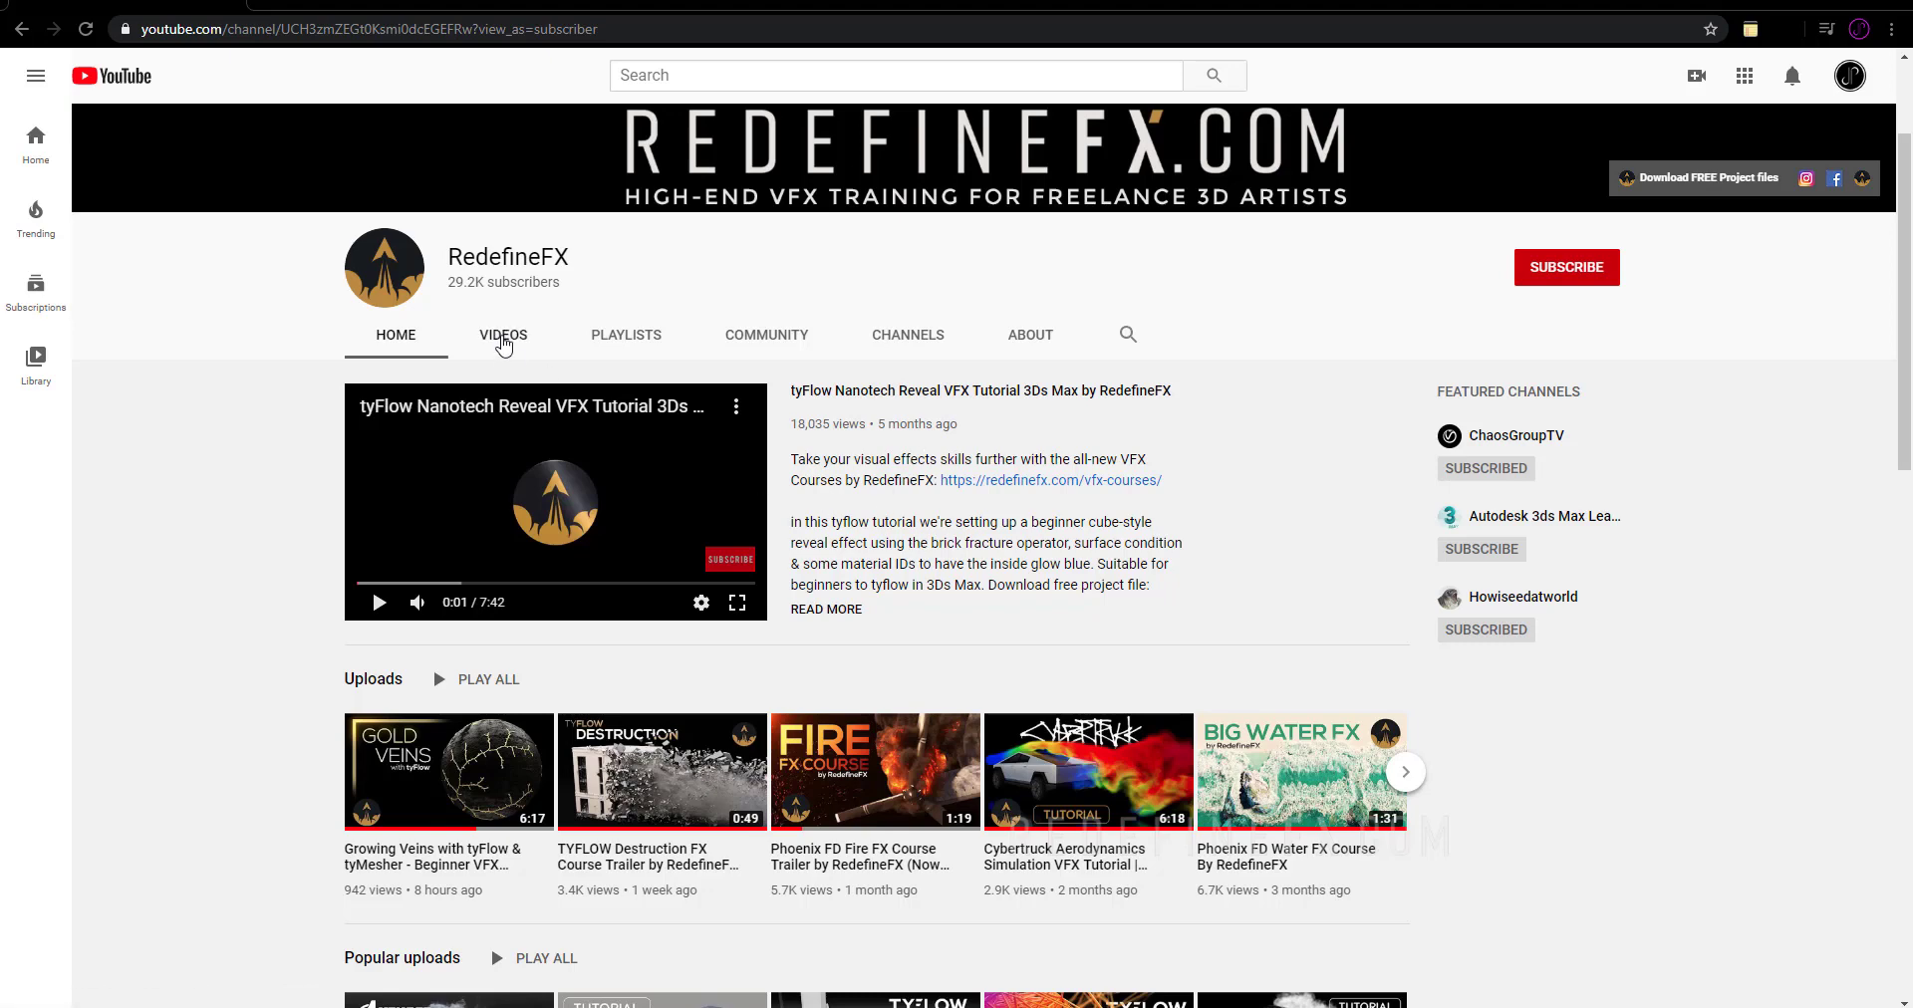
# Switch to the RedefineFX YouTube channel, look over its uploaded videos and return to the channel's home page
pyautogui.click(504, 337)
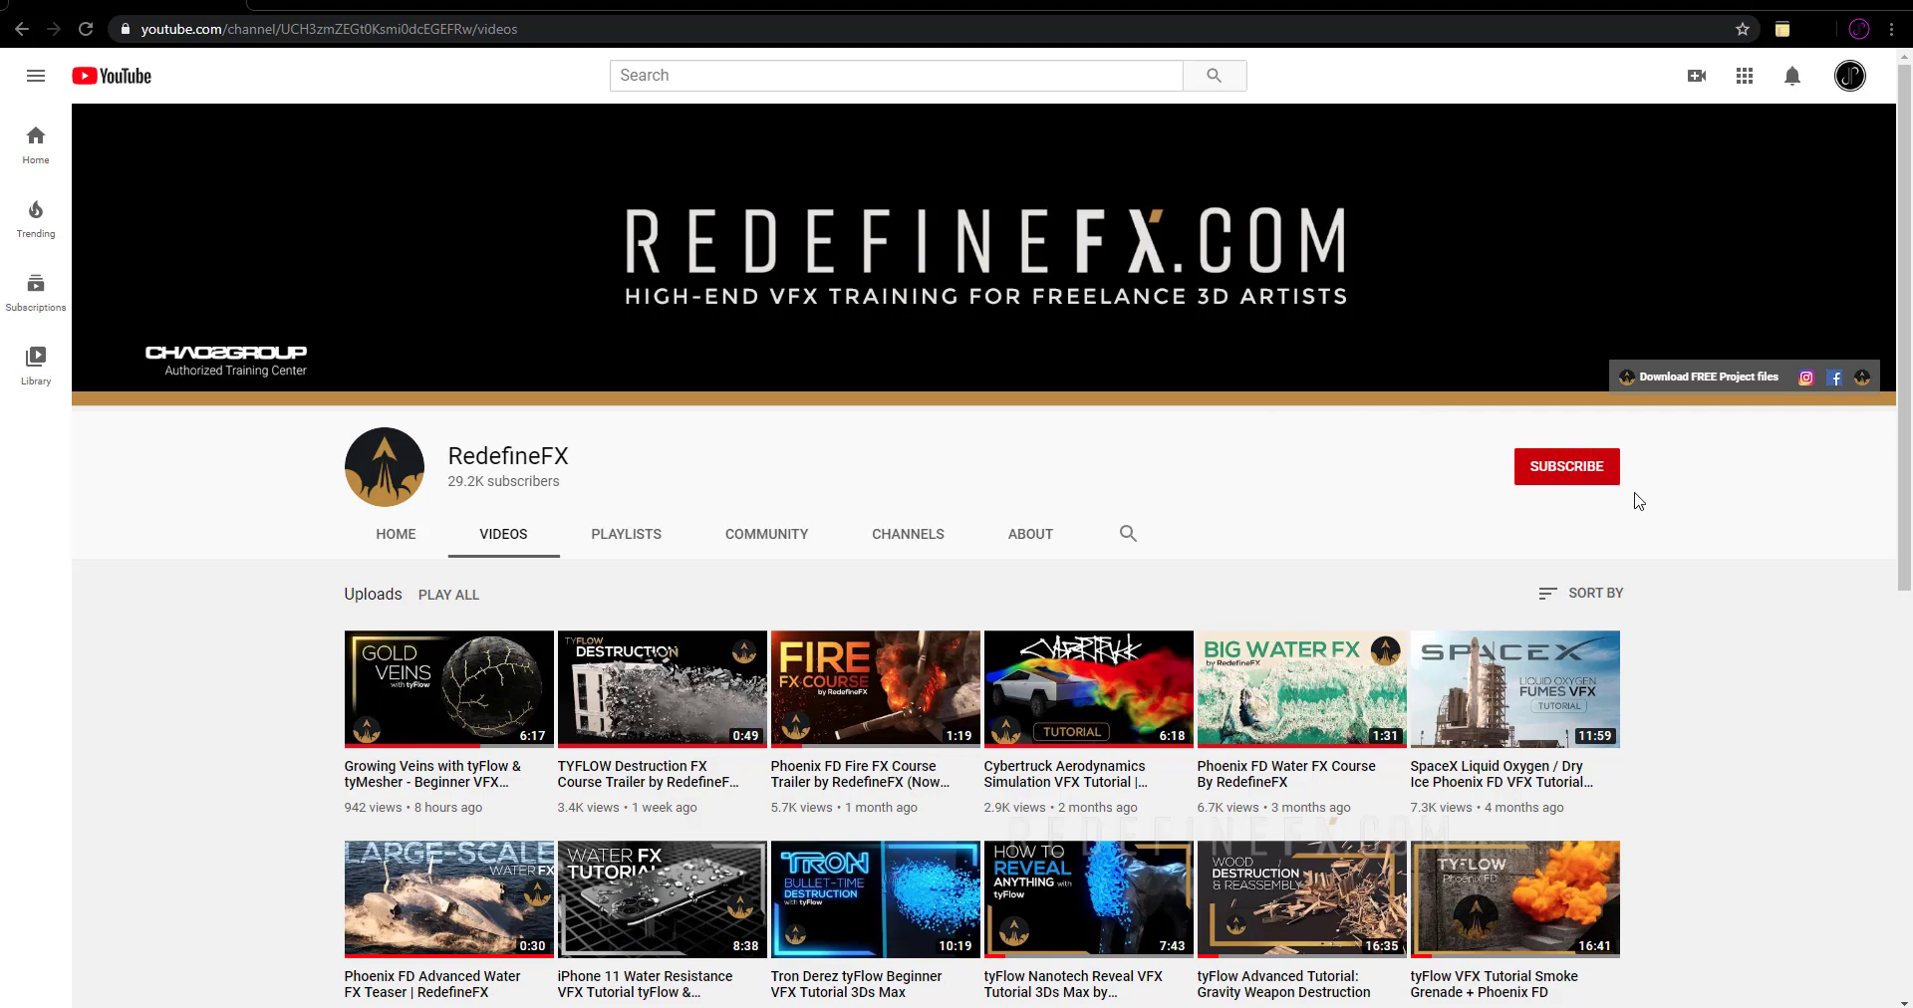
pyautogui.click(396, 542)
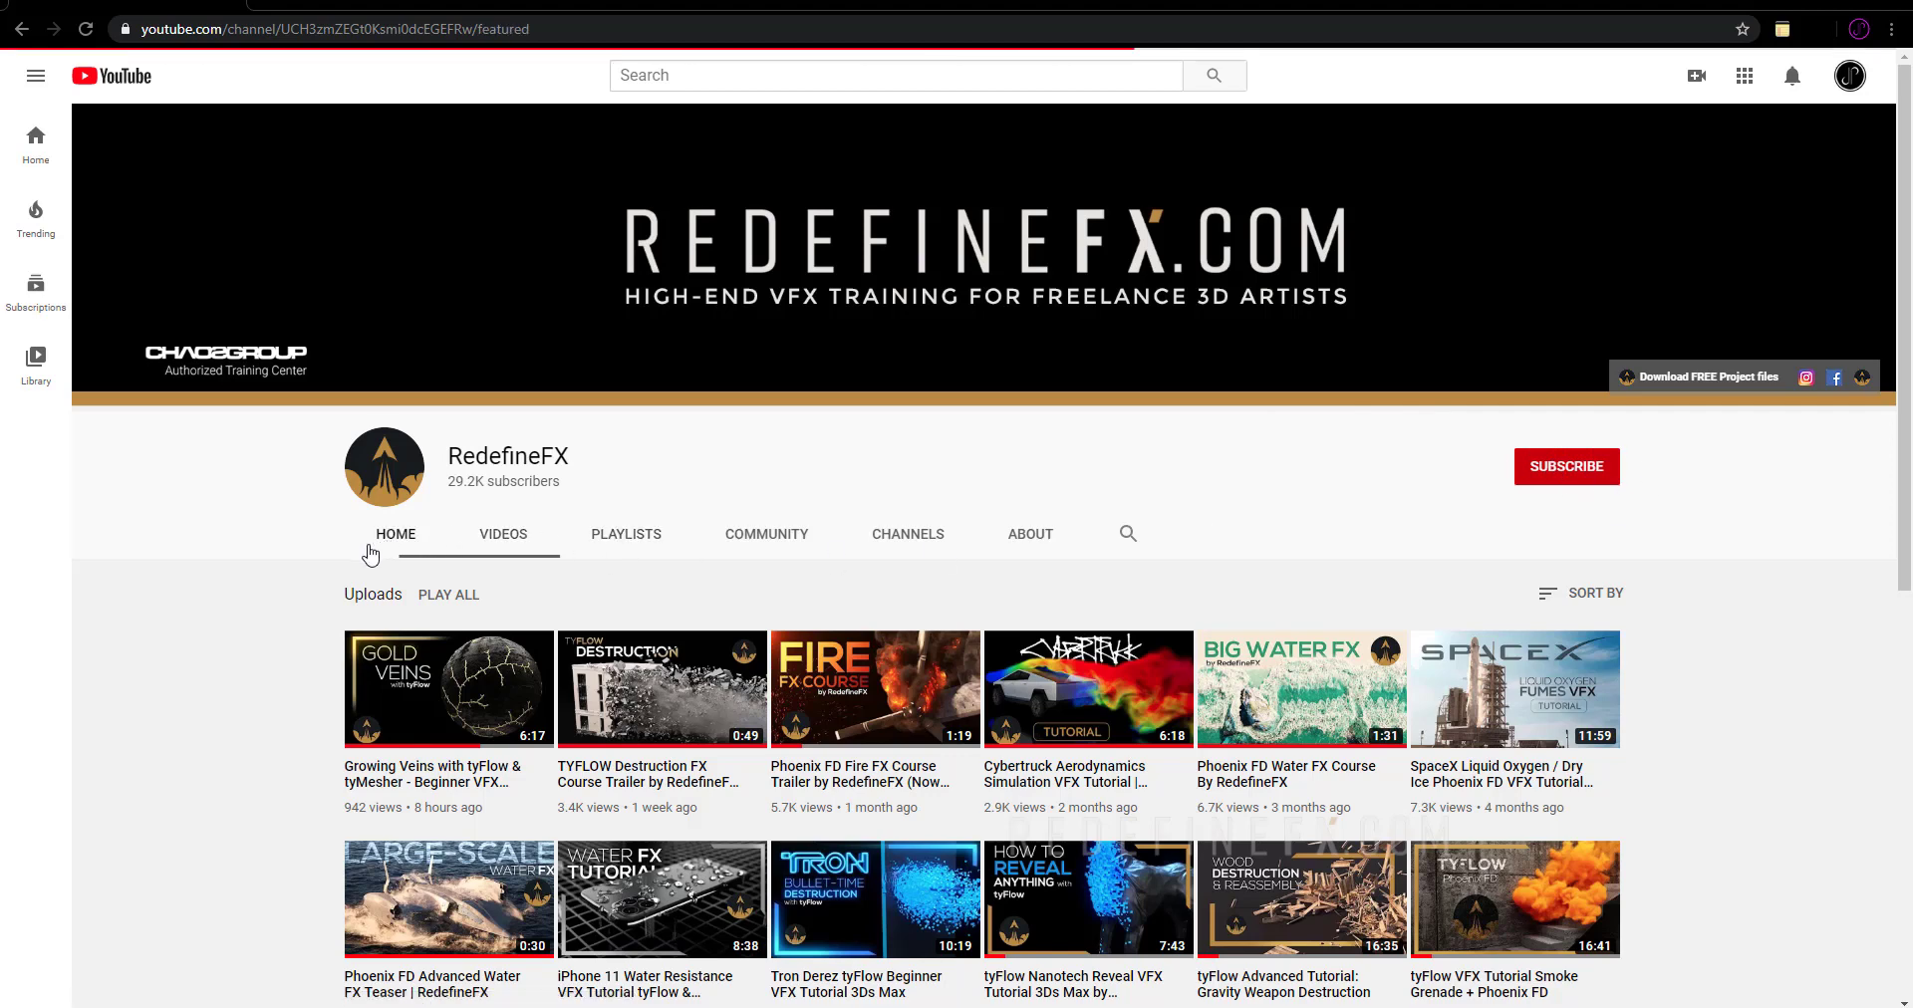
pyautogui.scroll(-2, 994, 498)
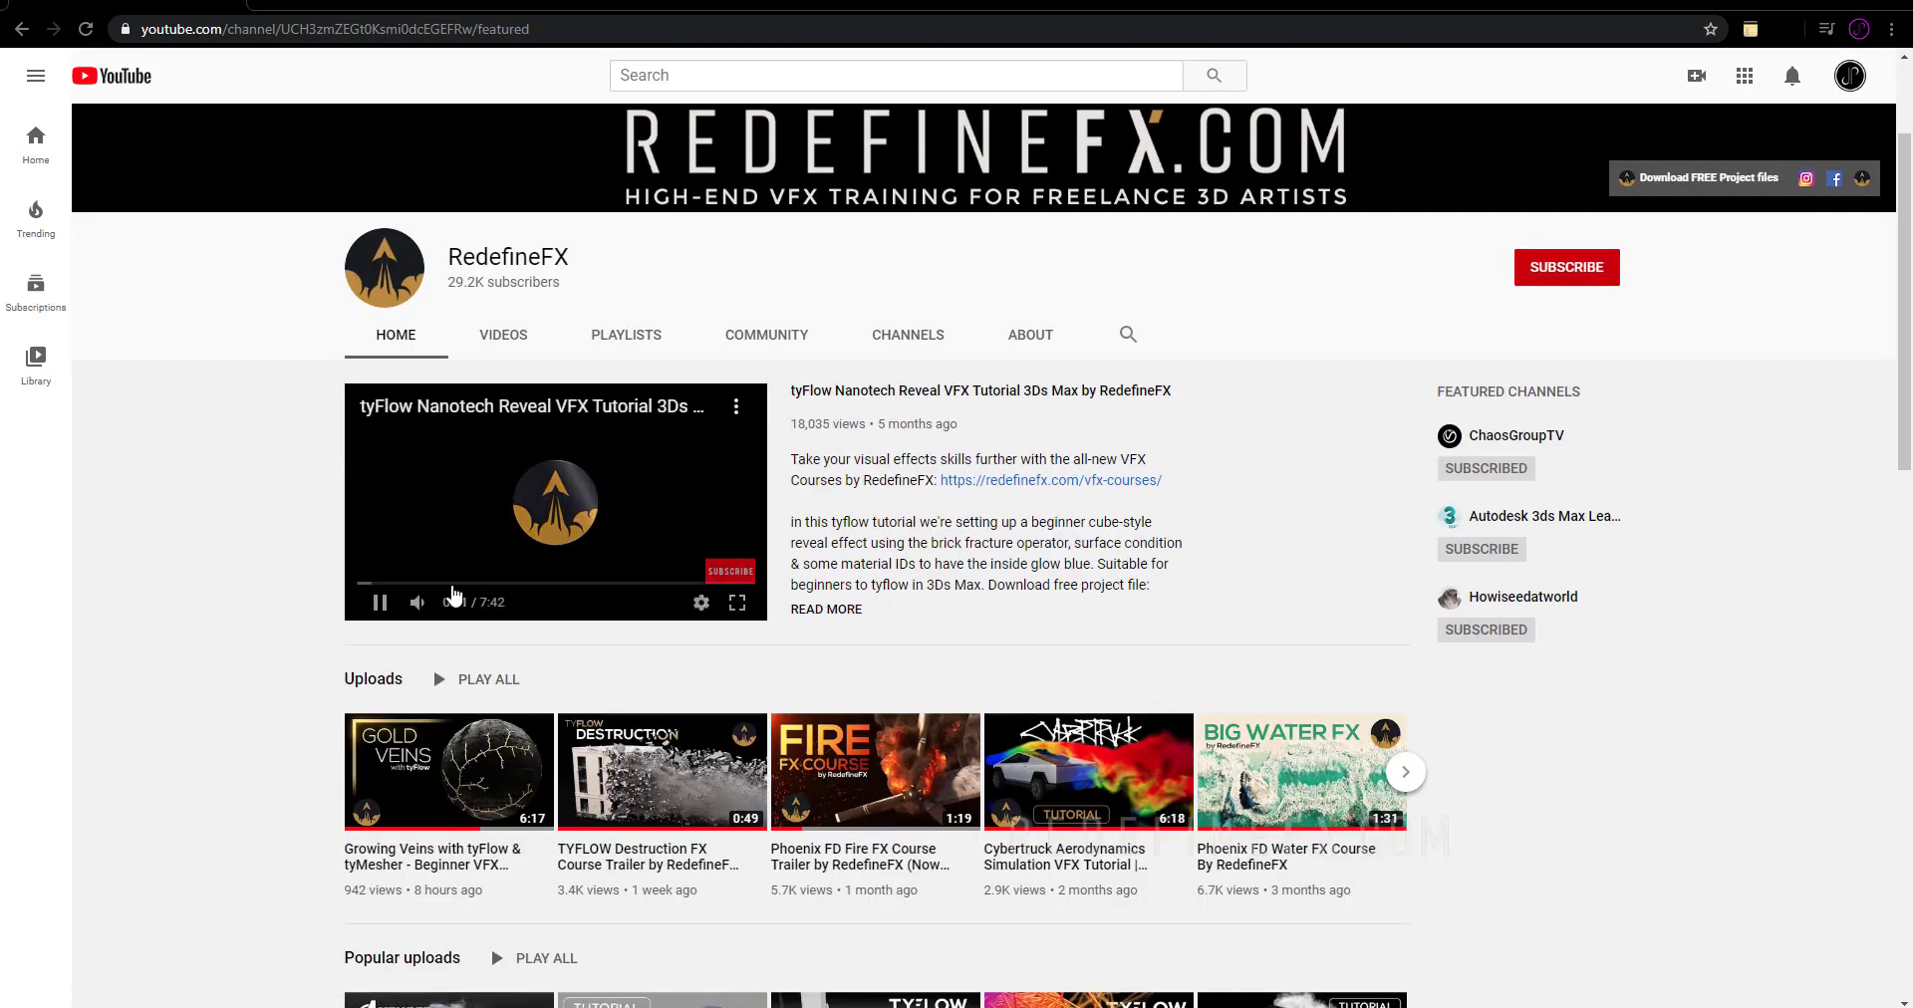